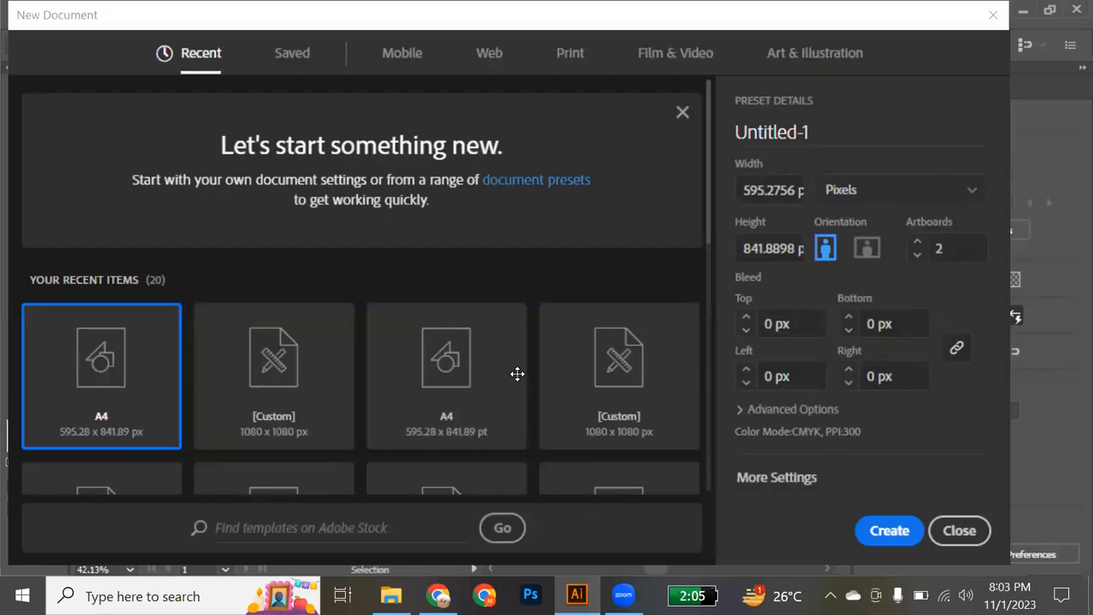
Create a new document from the recent custom 1080 x 1080 px preset
click(273, 381)
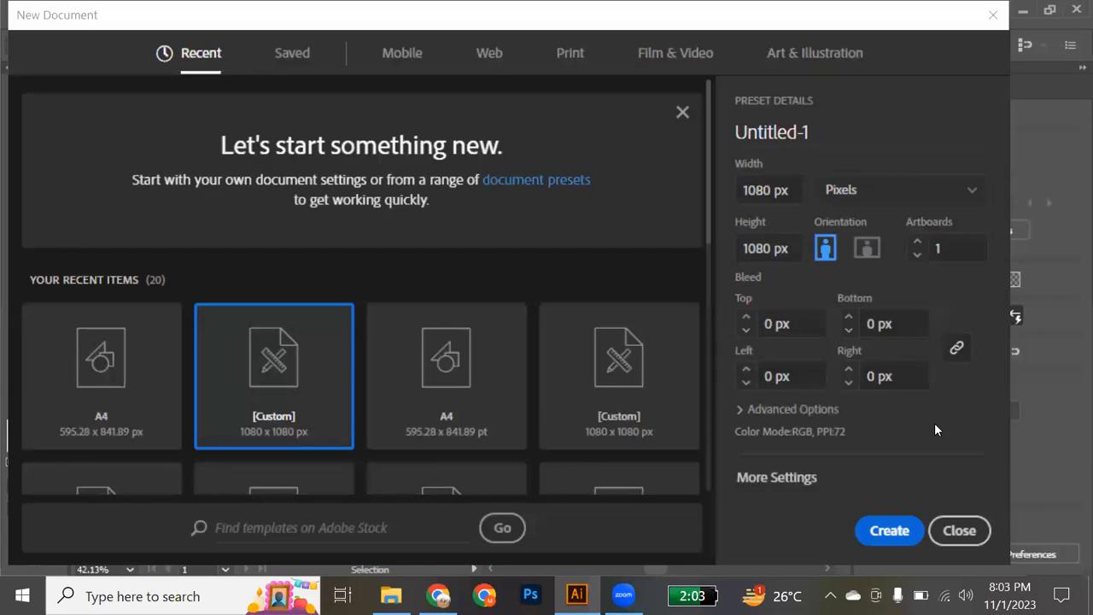
key(Escape)
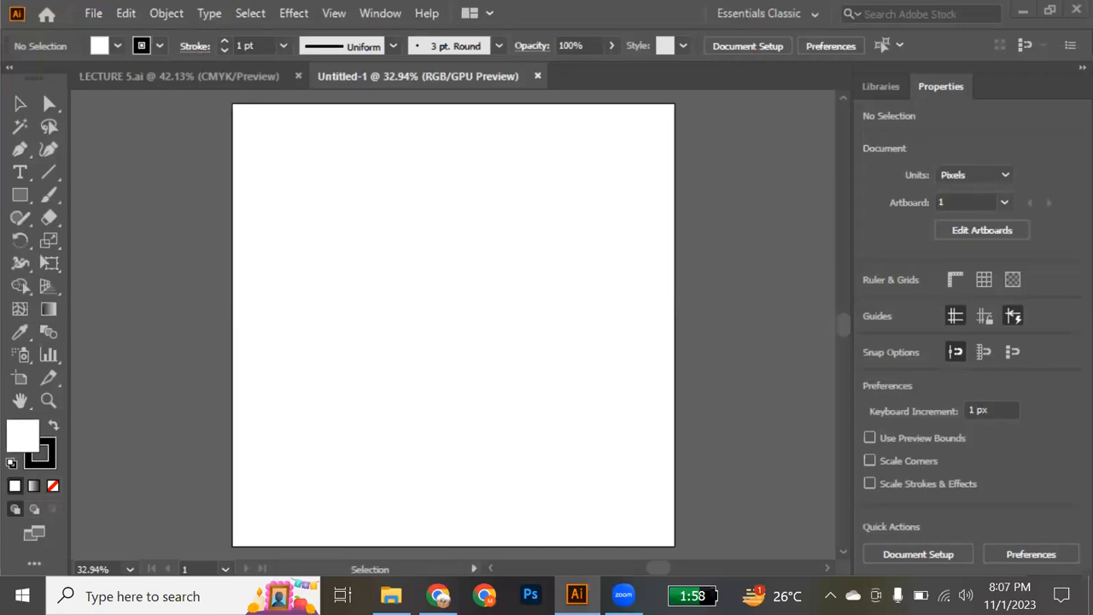
Switch to Chrome, open Pinterest in the new tab and dismiss the site's notification request
click(438, 596)
click(713, 16)
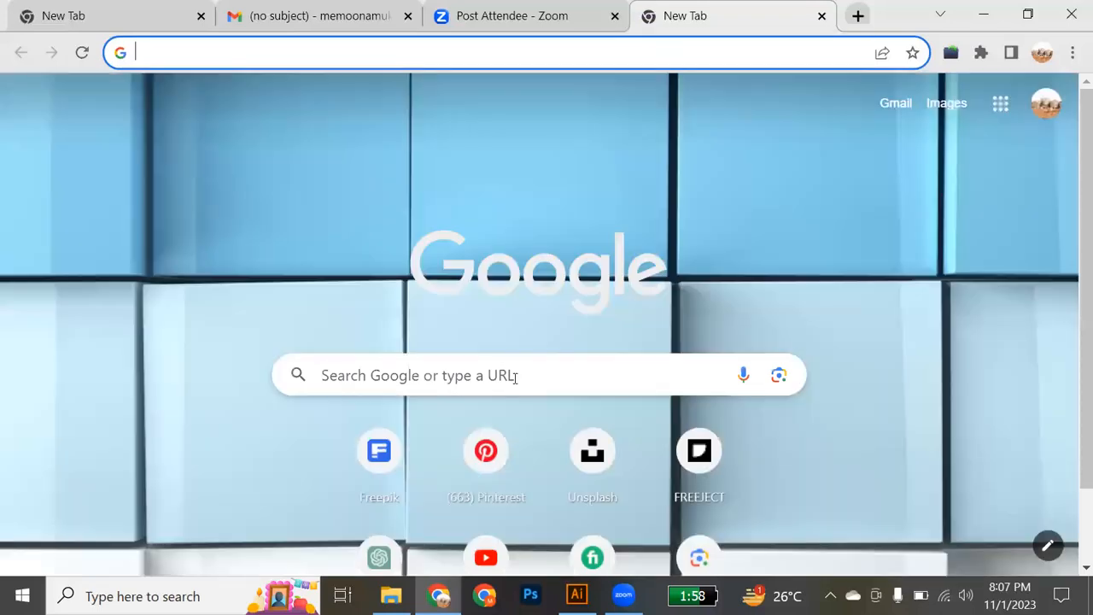
click(486, 453)
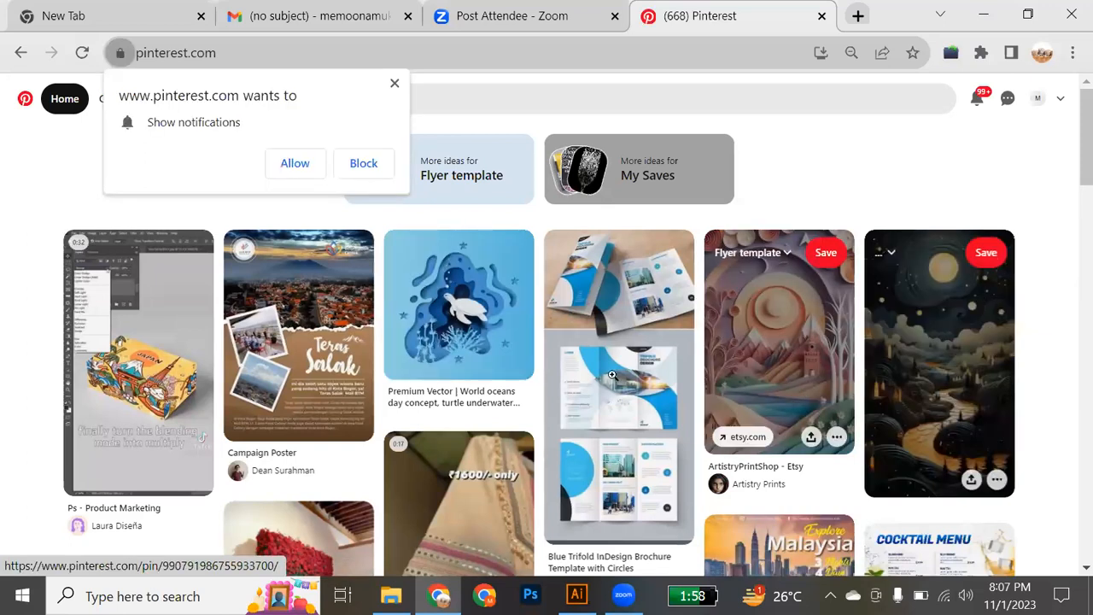
click(395, 83)
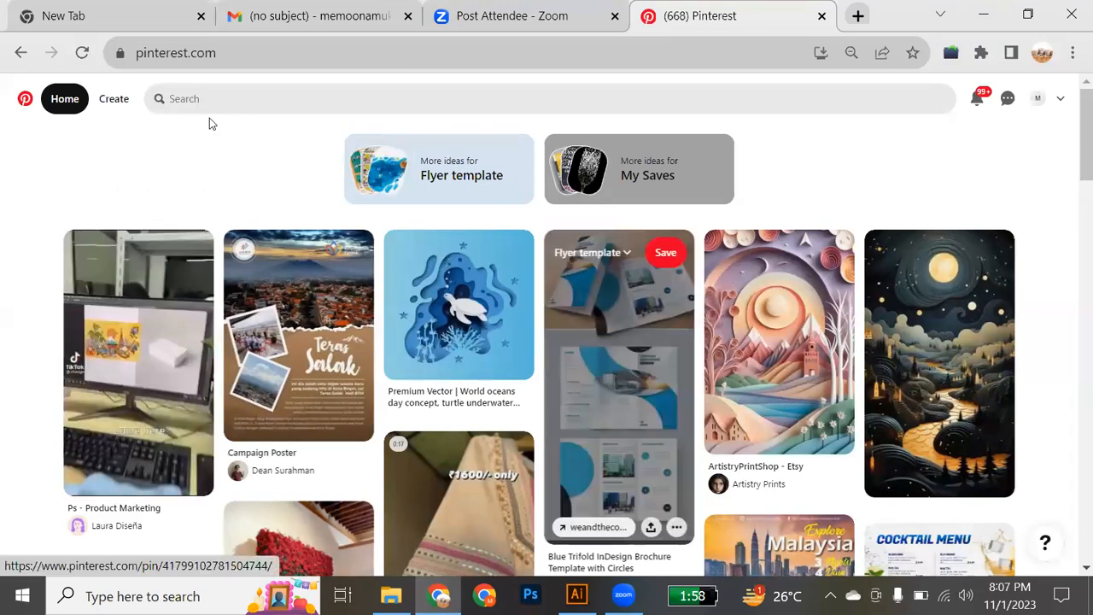
Search Pinterest for "cut layer illustration"
click(224, 99)
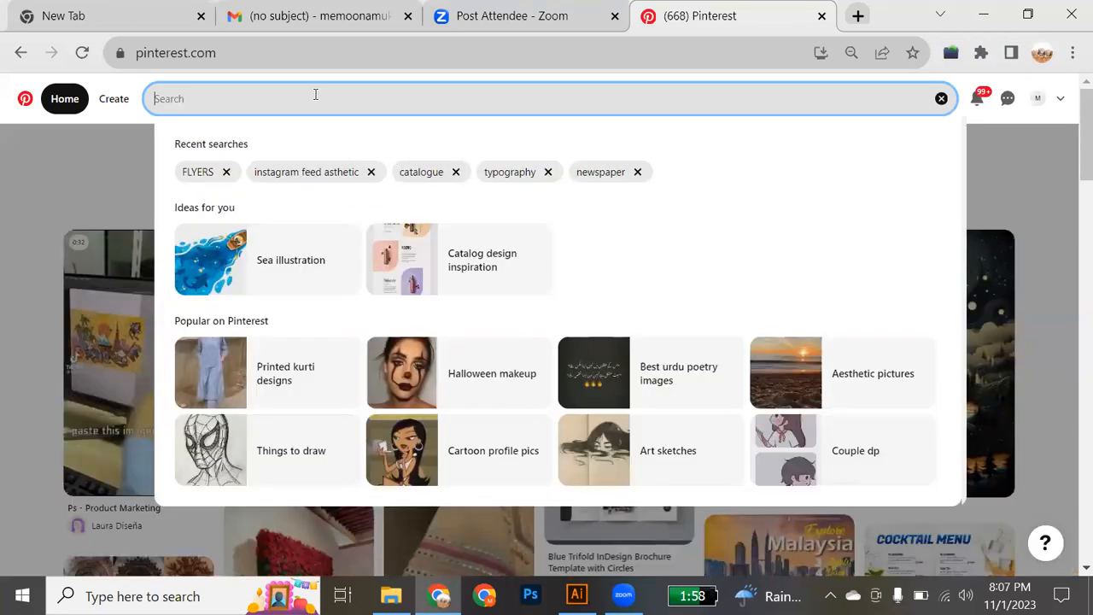
text(cut)
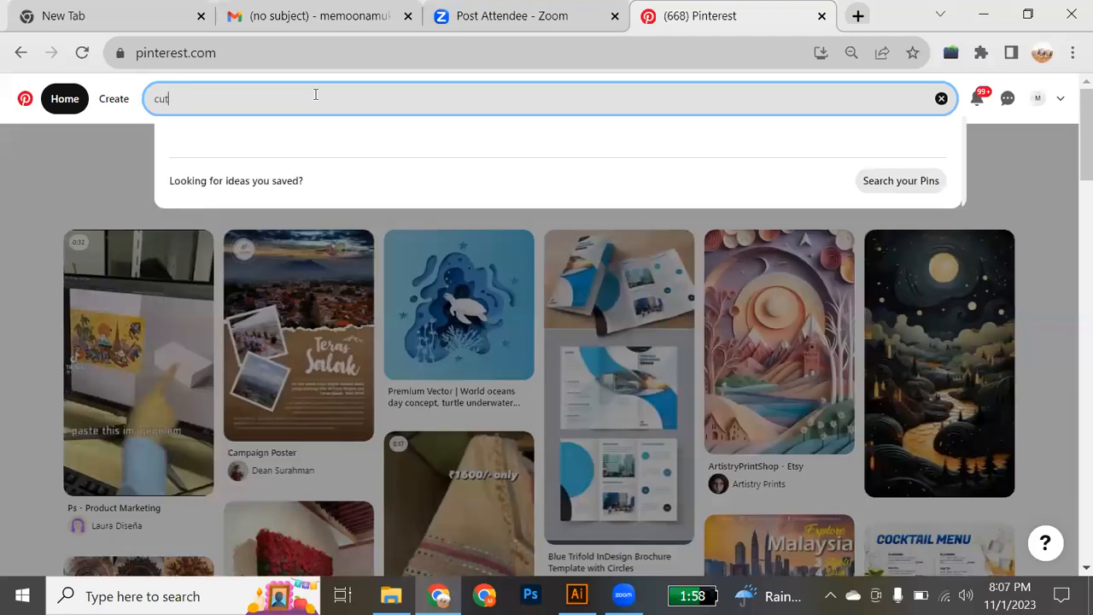
text( layer )
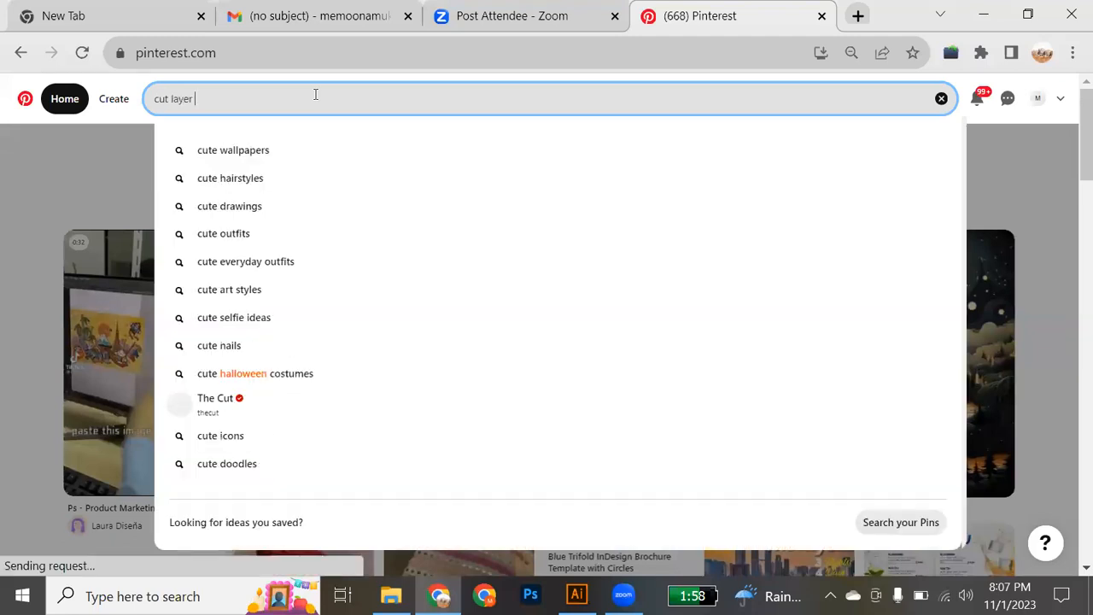
text(illustrat)
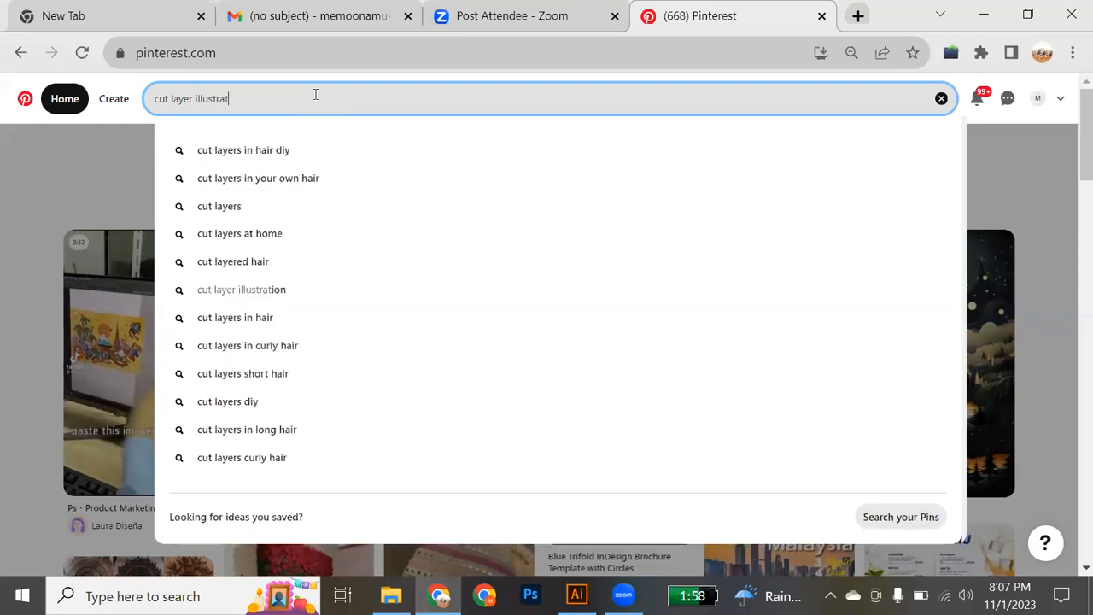
text(ion)
key(Return)
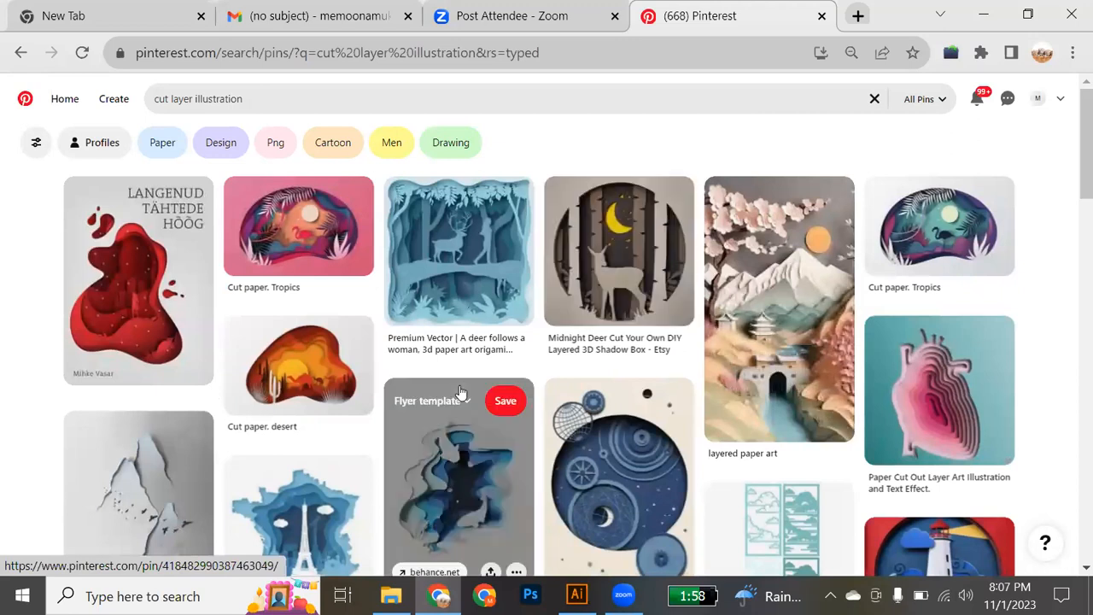
Open the red layered papercut poster pin and examine its stacked shapes and shadows up close
click(131, 316)
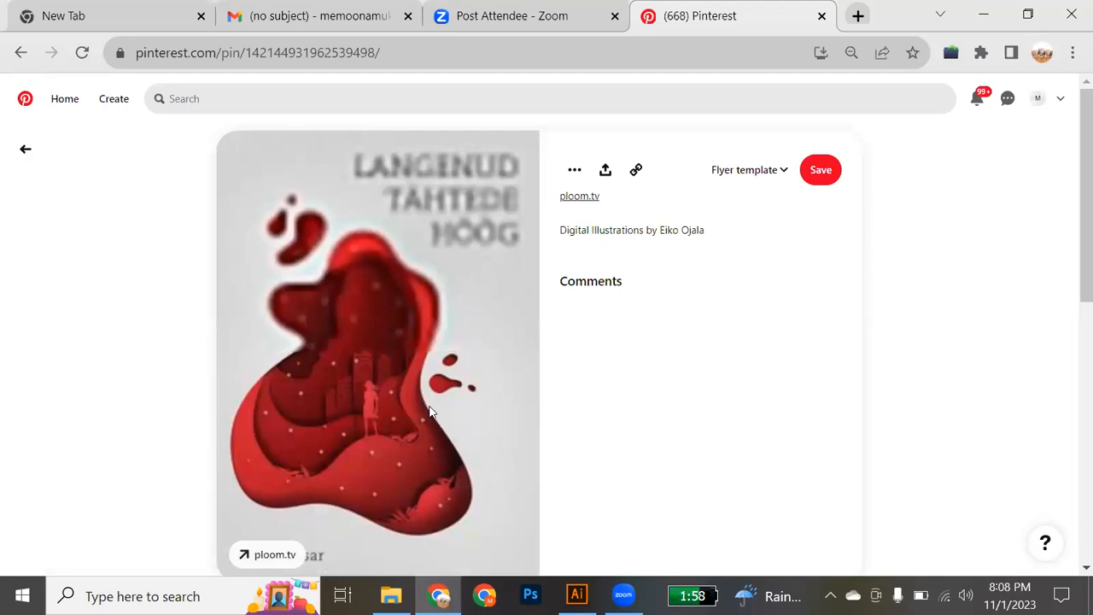
scroll(428, 405, down, 1)
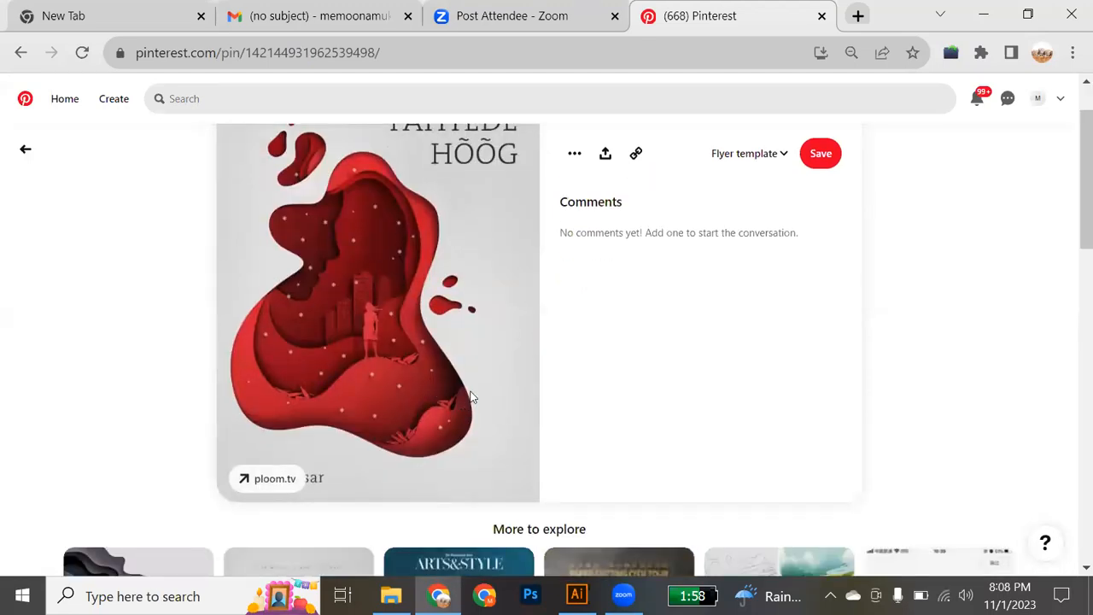
click(412, 362)
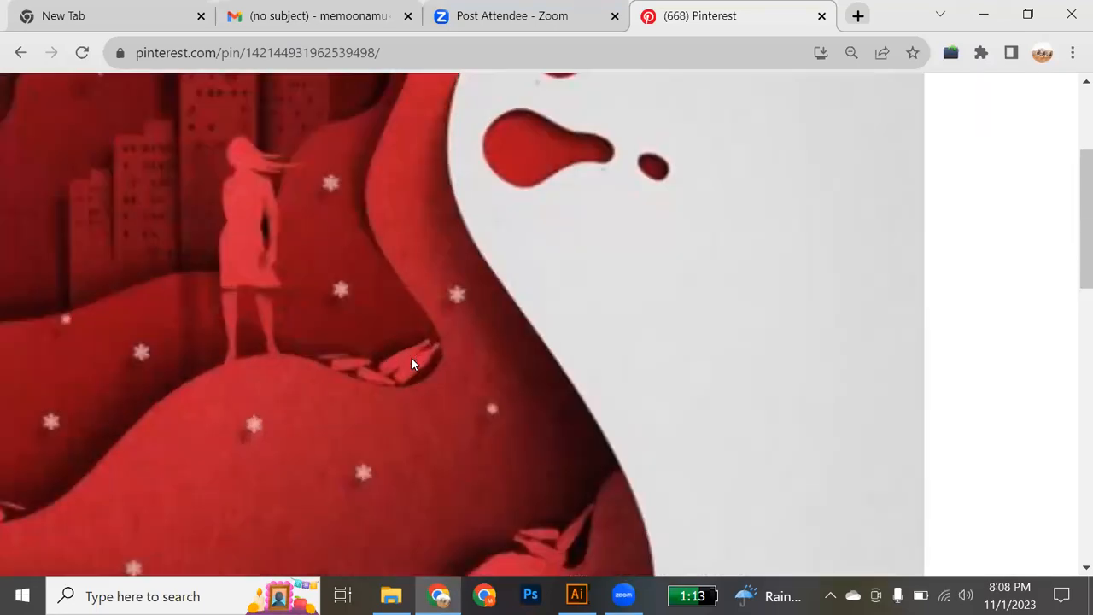
click(363, 348)
scroll(362, 349, down, 3)
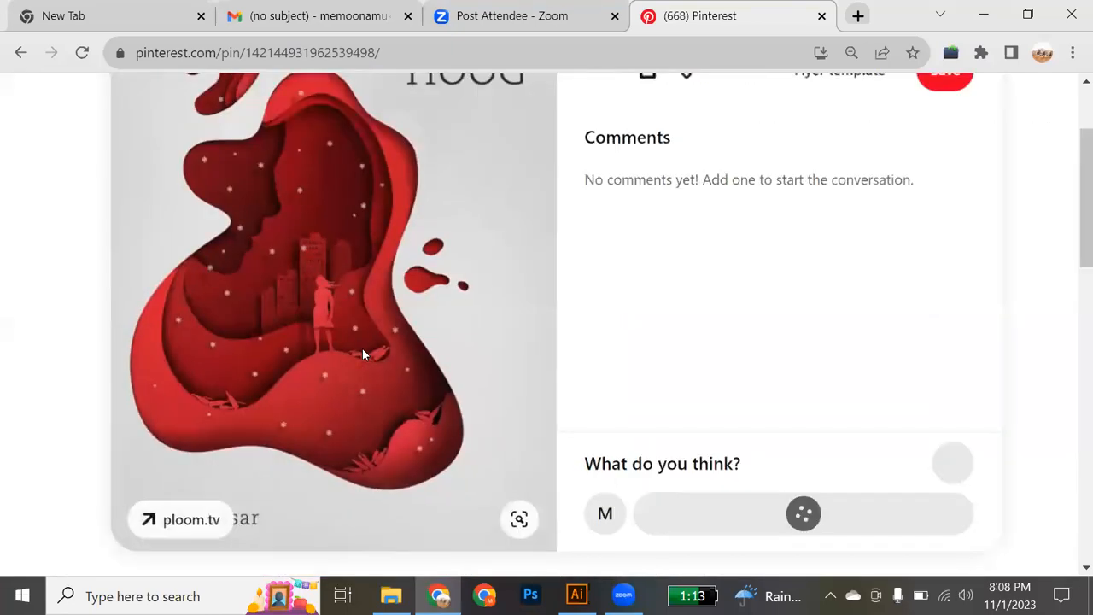
scroll(309, 416, down, 2)
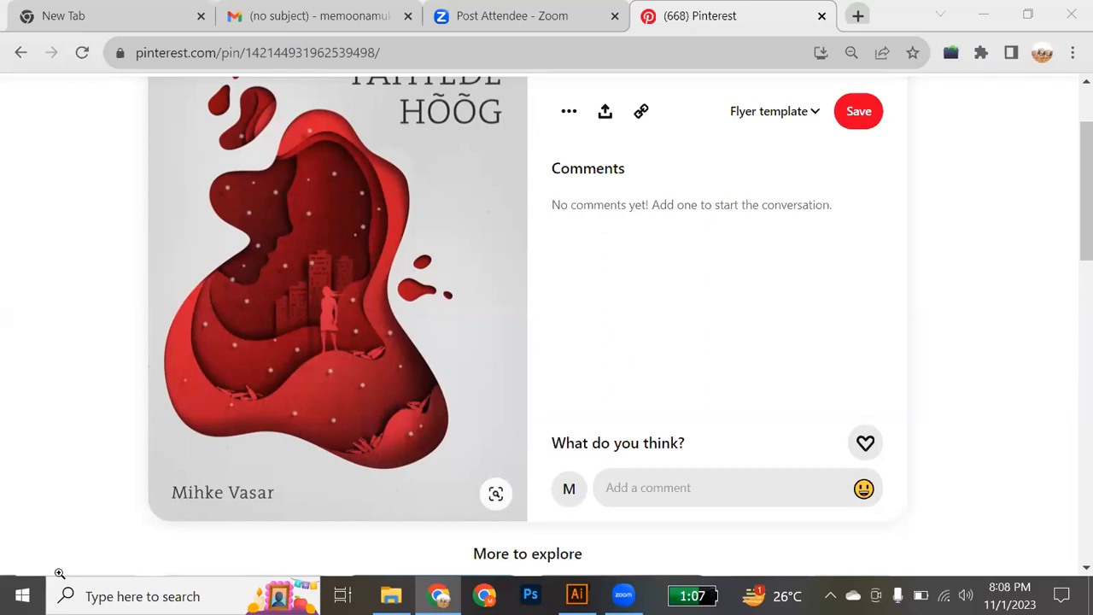
mouse_move(437, 405)
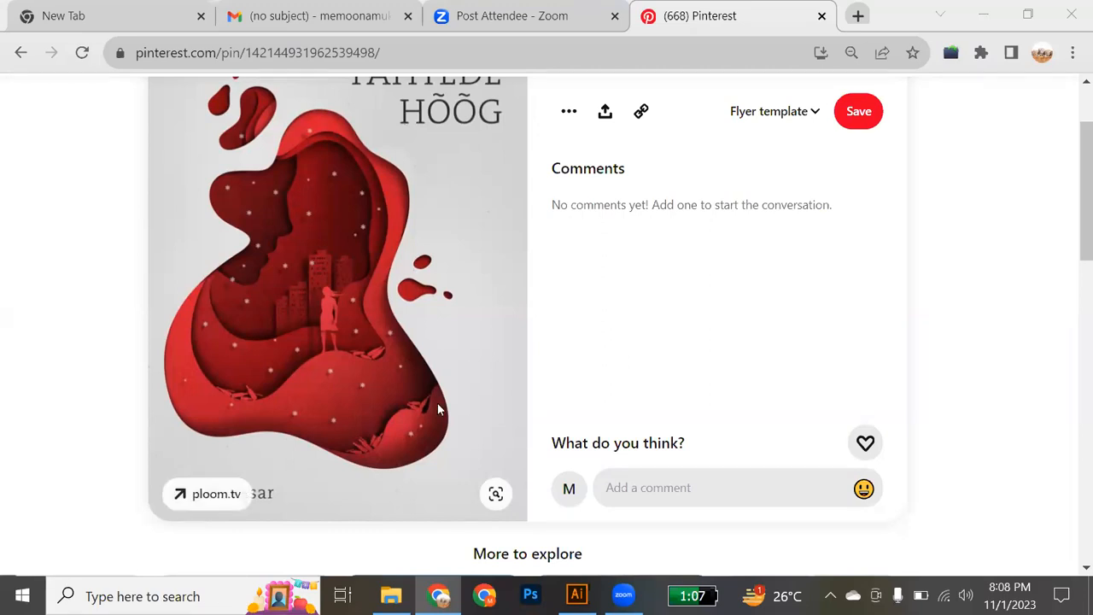
Open "THE WAY OF TEA" from the related pins and compare its line sketch with the coloured illustration
scroll(437, 409, down, 6)
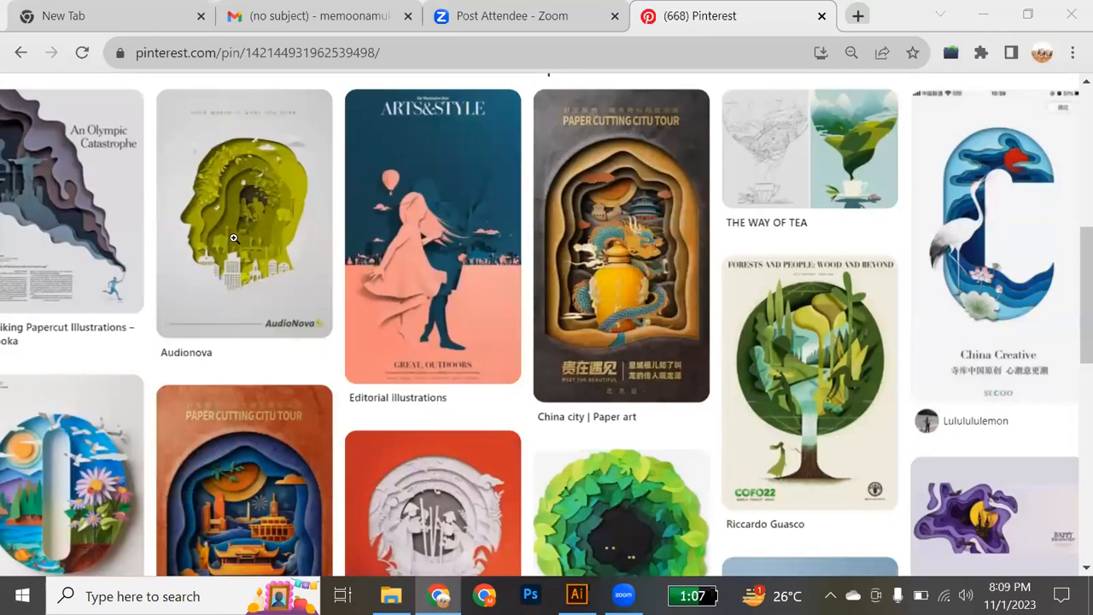
mouse_move(234, 239)
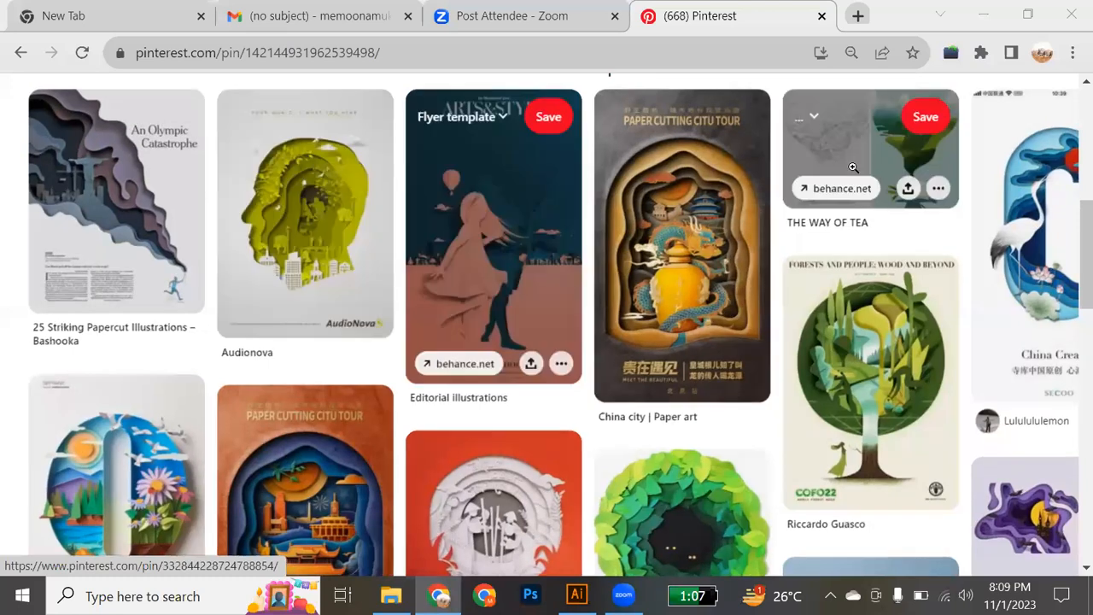
click(854, 172)
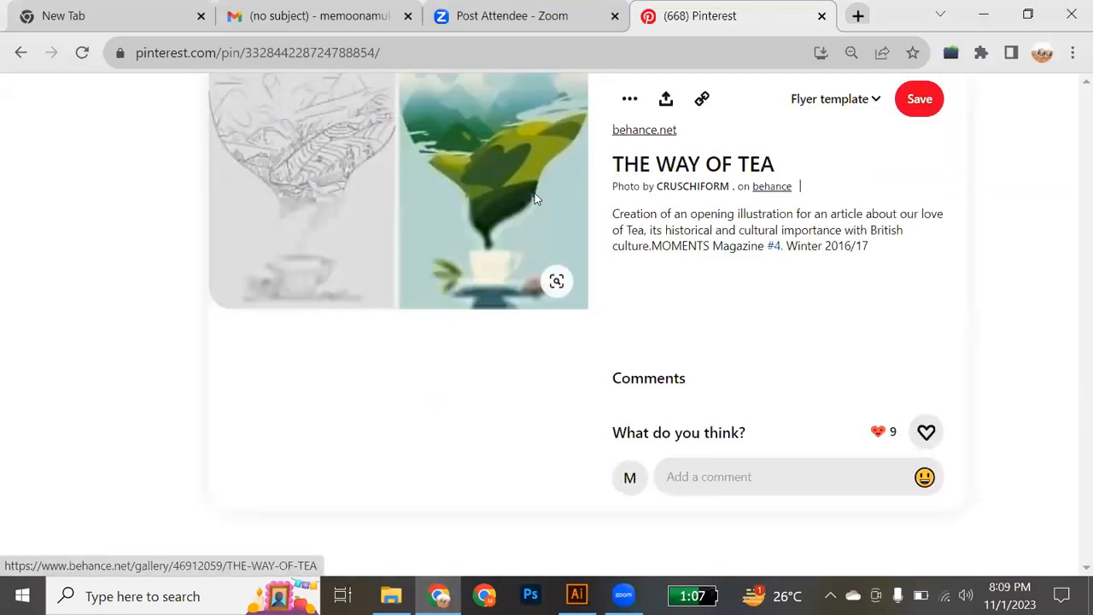
scroll(534, 193, down, 5)
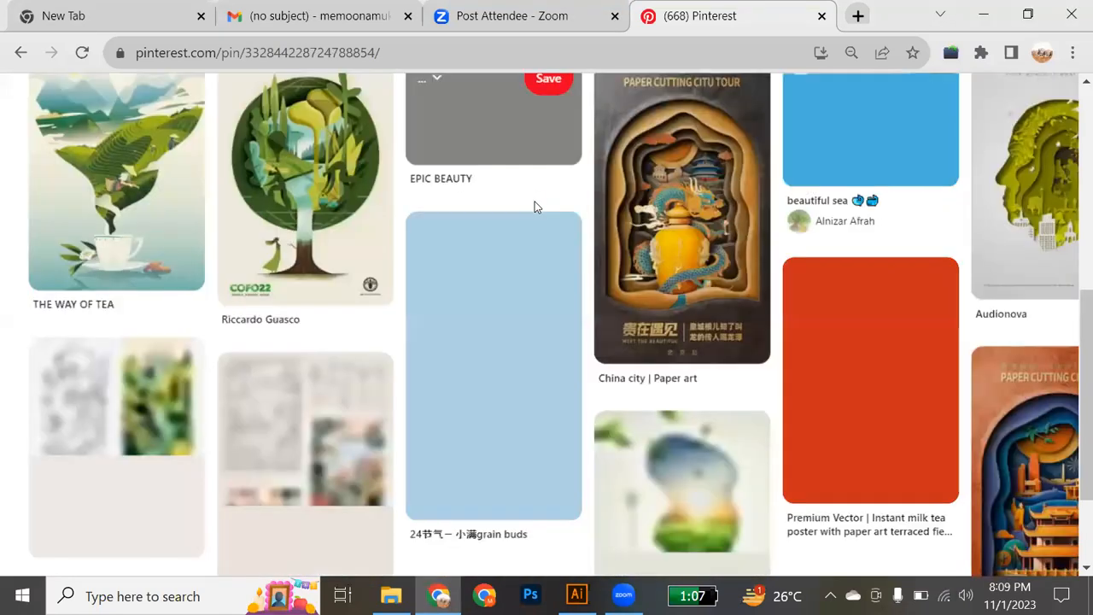
scroll(535, 202, up, 3)
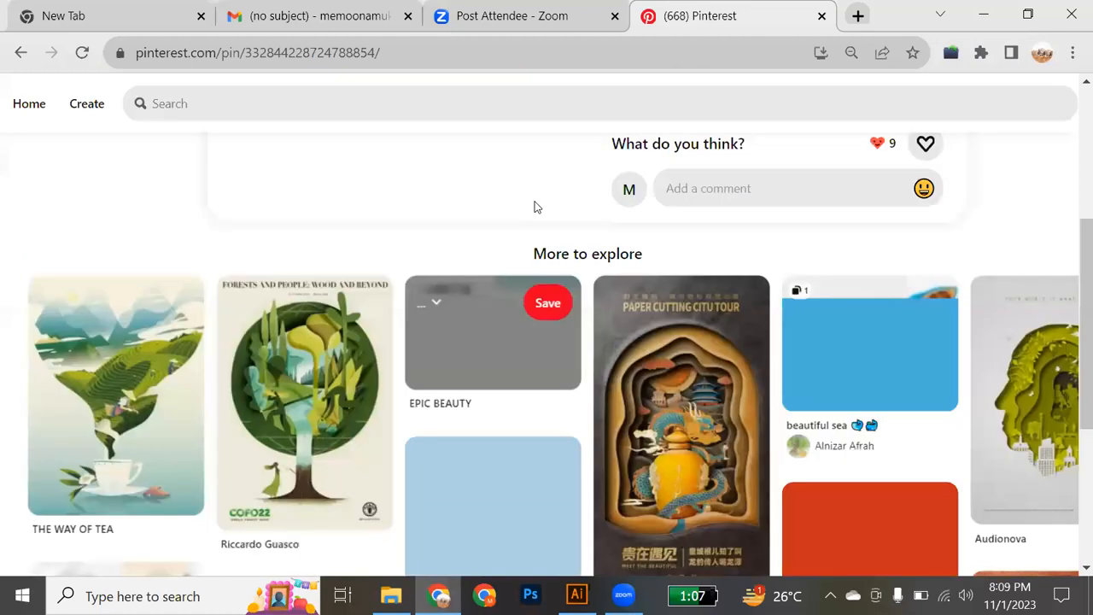
scroll(536, 206, up, 5)
scroll(535, 204, up, 3)
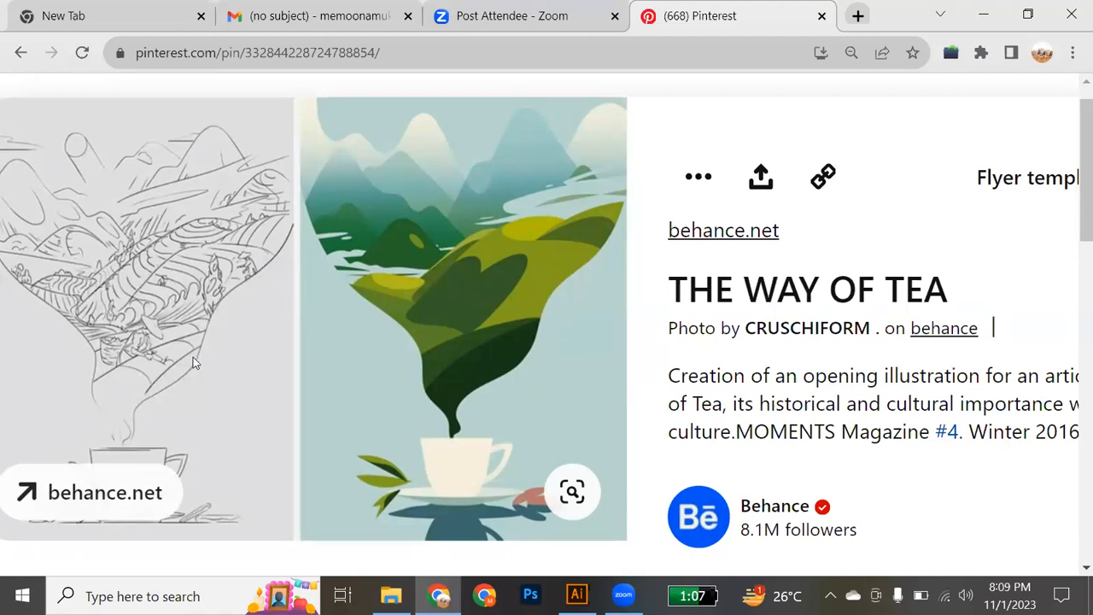
scroll(193, 357, left, 1)
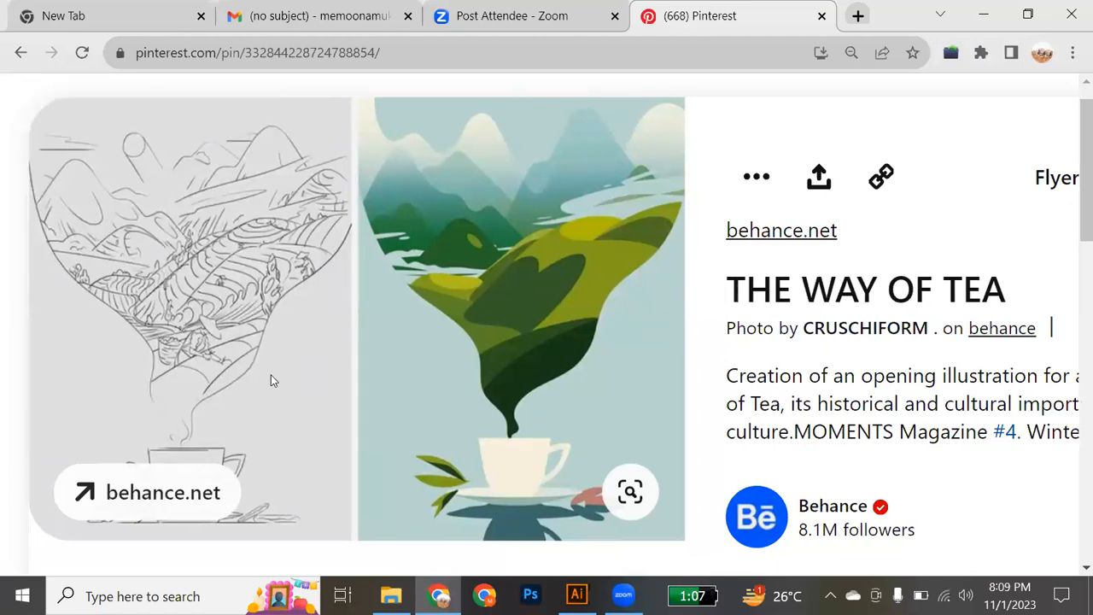
scroll(270, 380, down, 1)
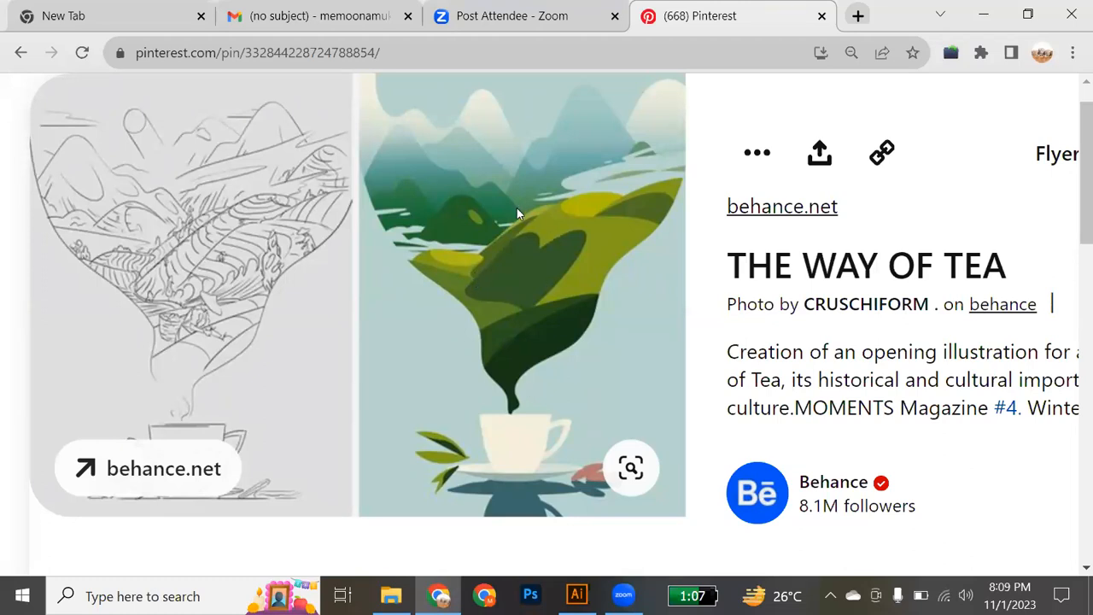
scroll(516, 208, down, 3)
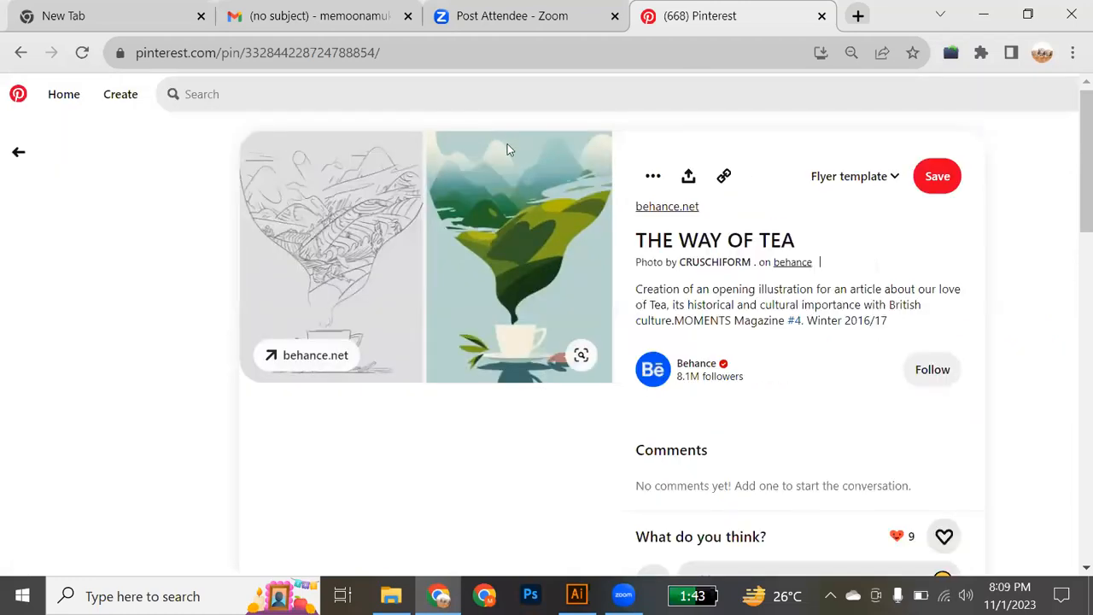
Open the "China city | Paper art" pin from the related pins and examine its layered cut-out frames
scroll(504, 252, down, 3)
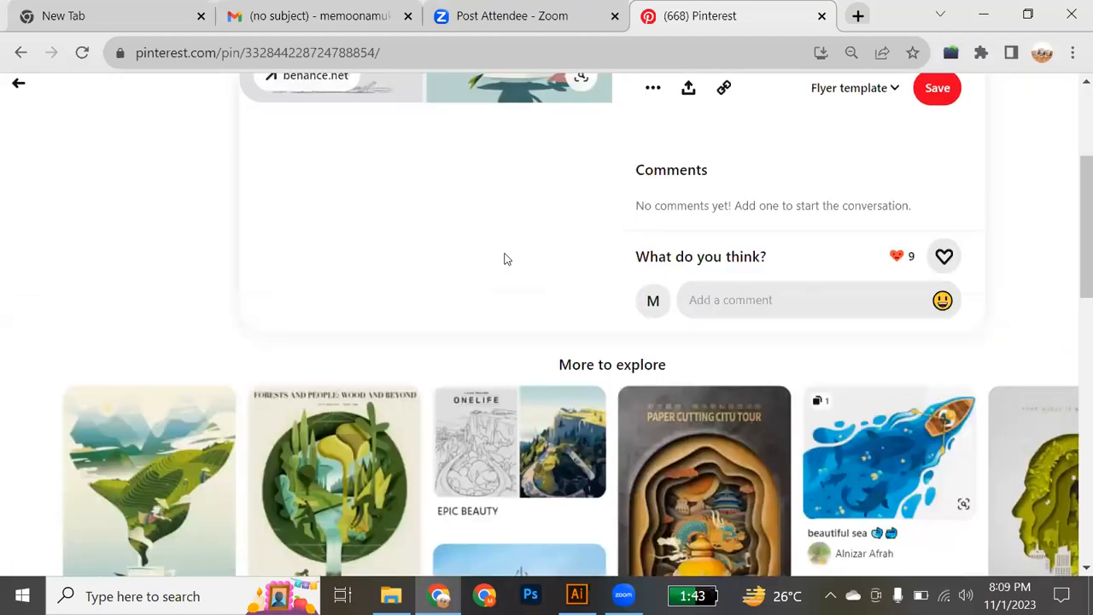
scroll(504, 254, down, 2)
mouse_move(505, 254)
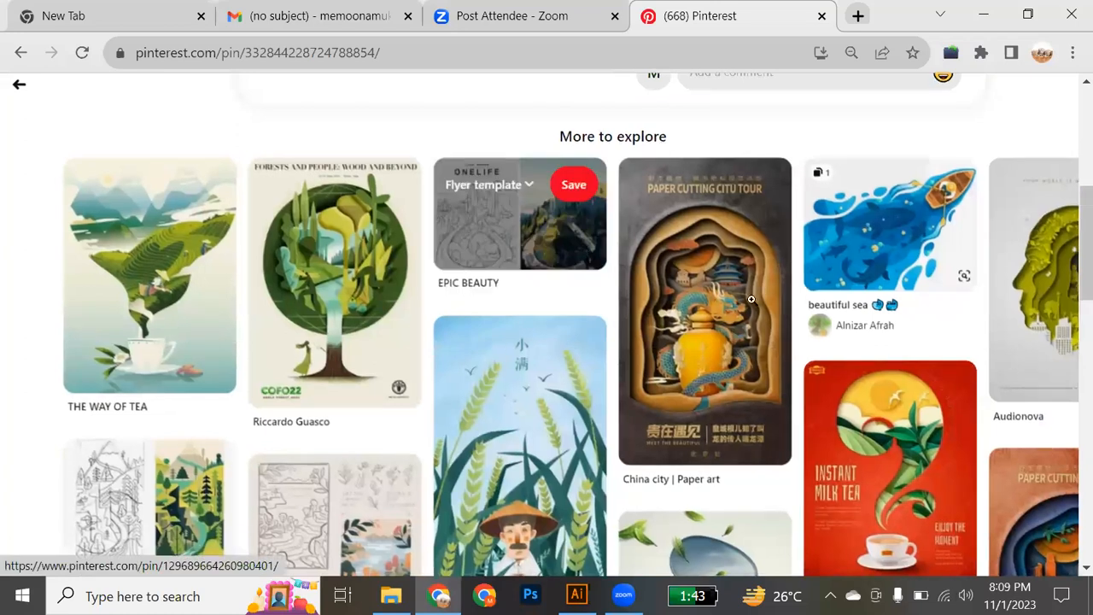
scroll(751, 299, right, 1)
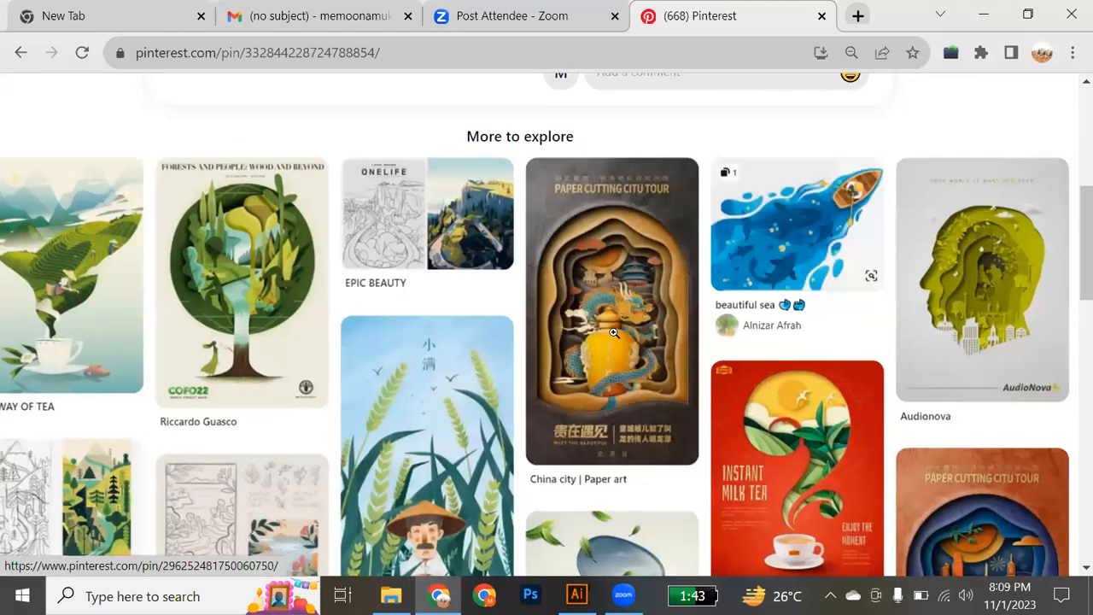
click(614, 333)
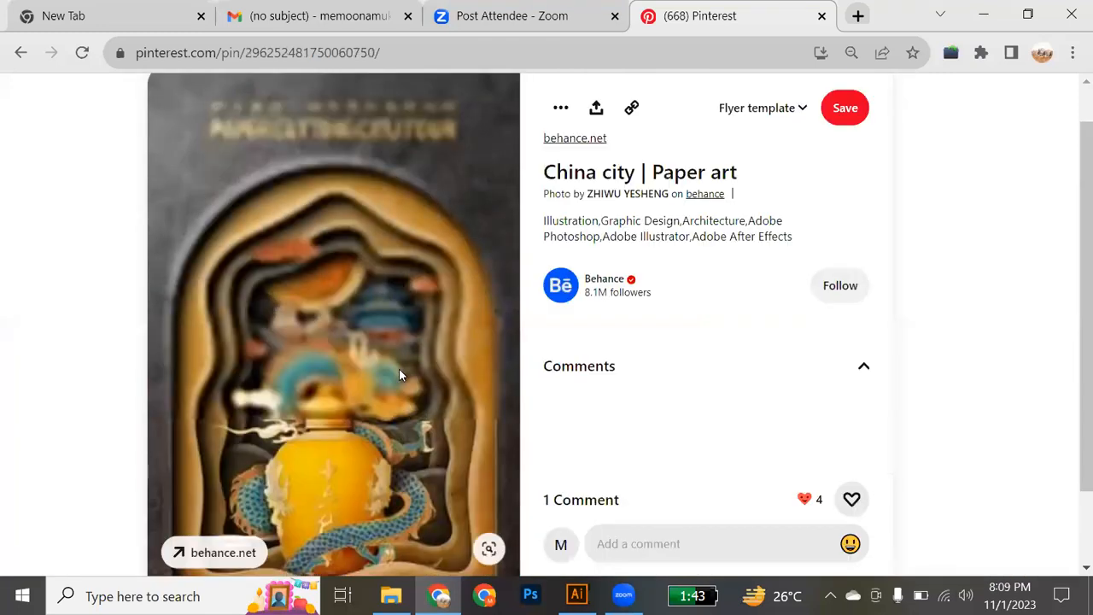
scroll(399, 368, down, 3)
scroll(436, 322, down, 1)
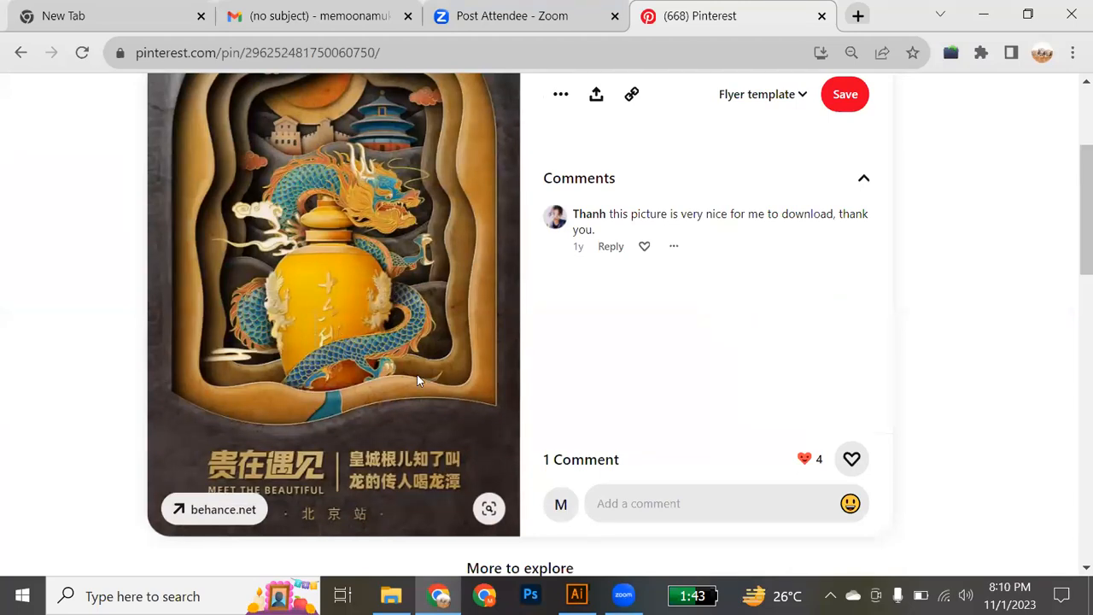
scroll(444, 152, up, 1)
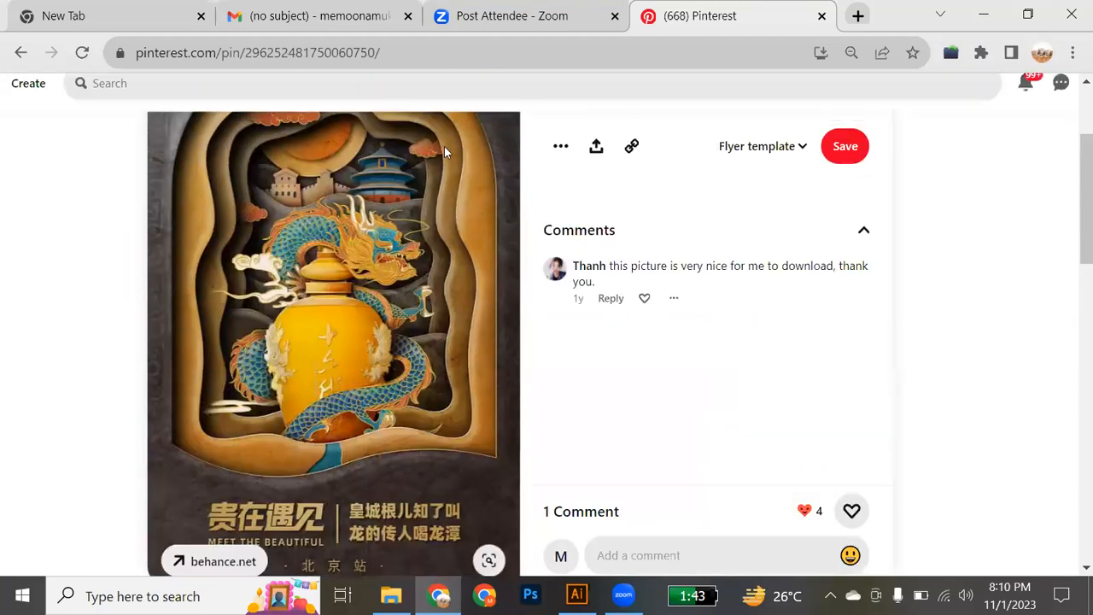
scroll(301, 414, up, 1)
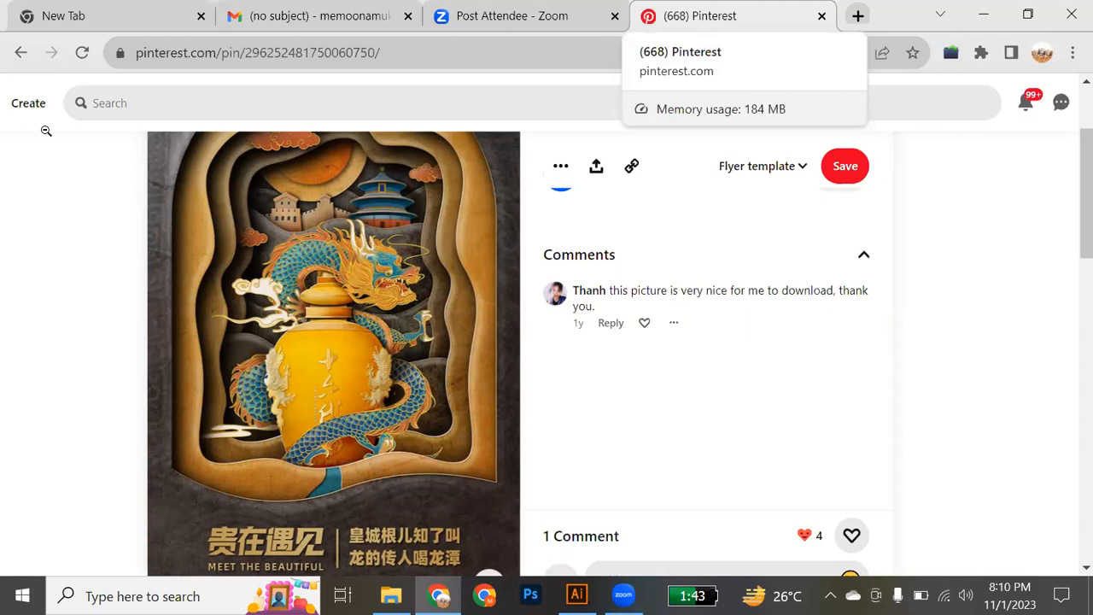
Return to the red papercut poster's related pins and open "Illustration for Holmen Paper '0'" to examine its layered paper scenery
scroll(68, 182, up, 2)
scroll(68, 181, left, 1)
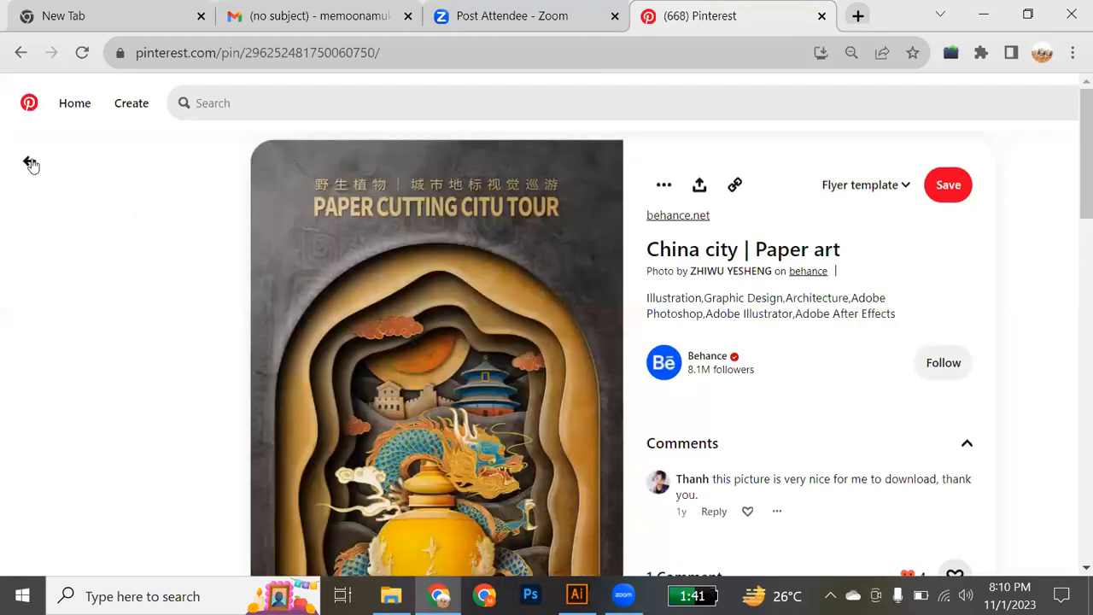
key(alt+Left)
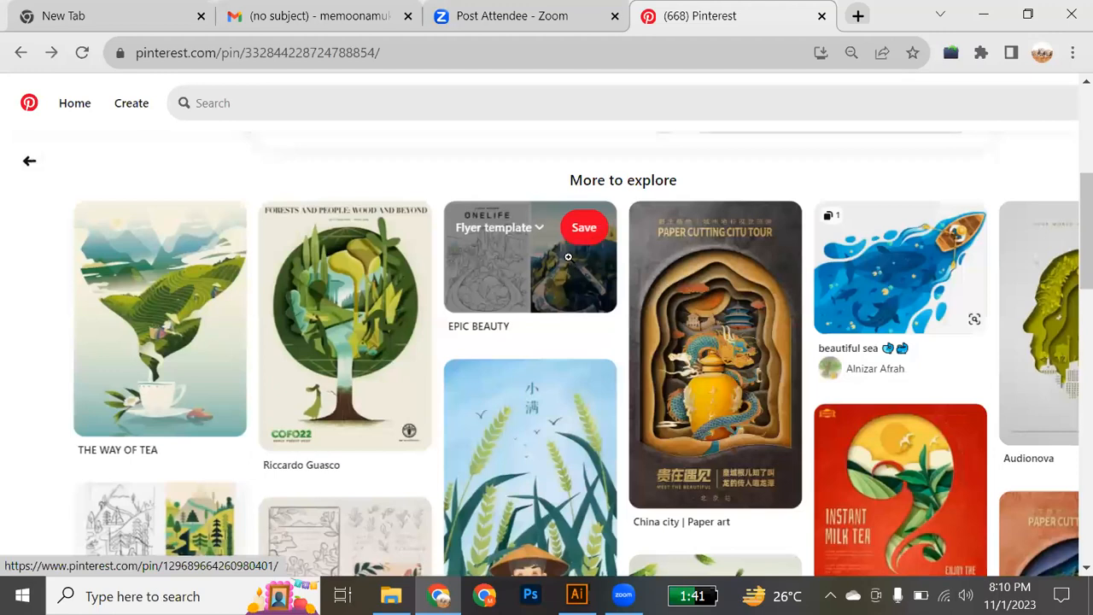
scroll(568, 256, down, 5)
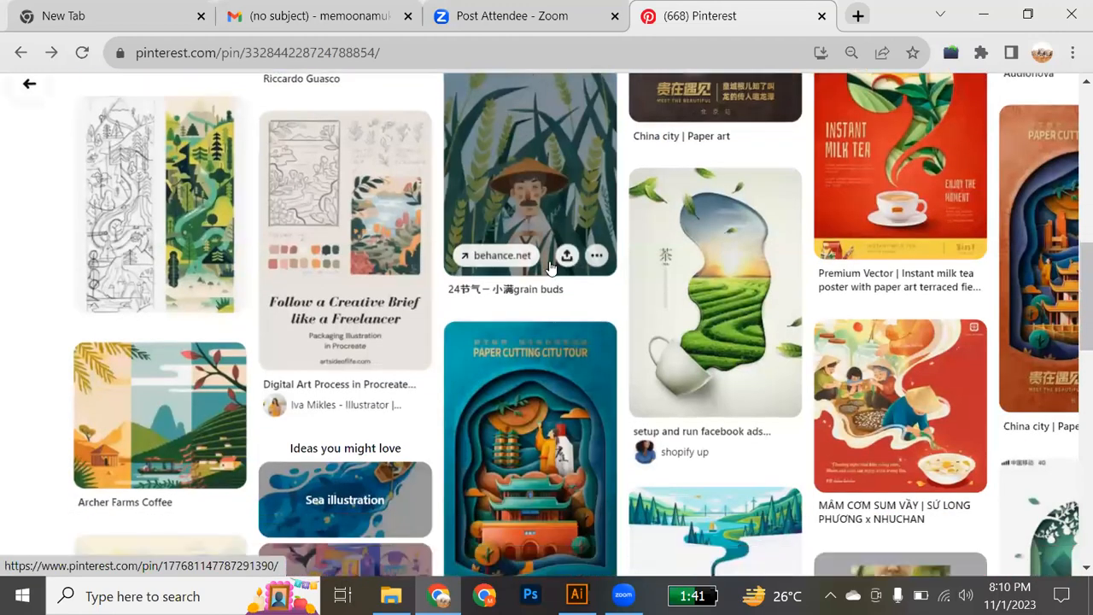
key(alt+Left)
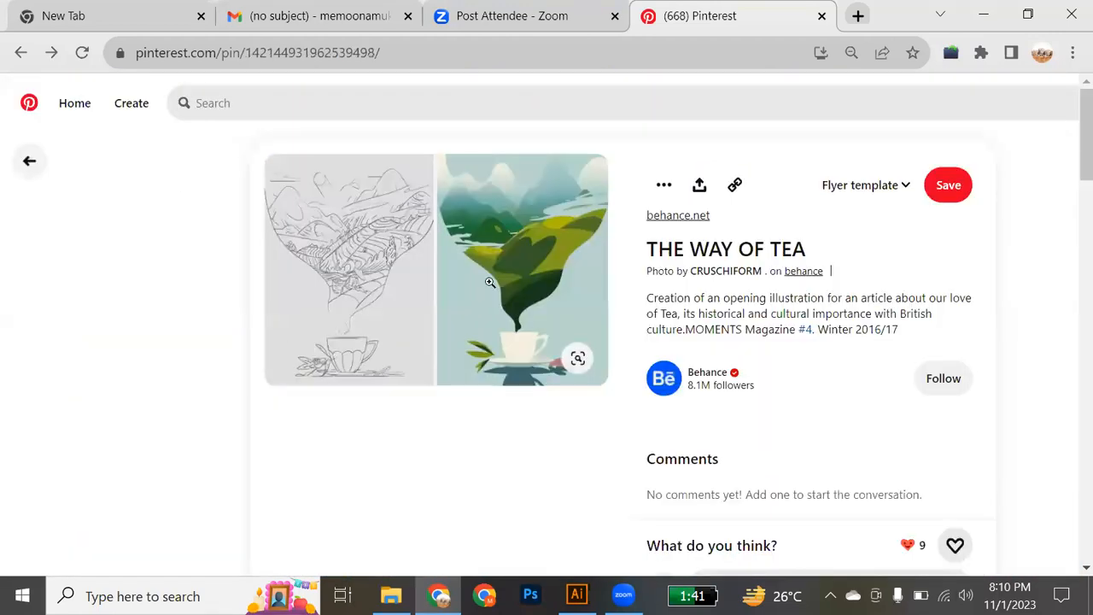
scroll(503, 291, down, 8)
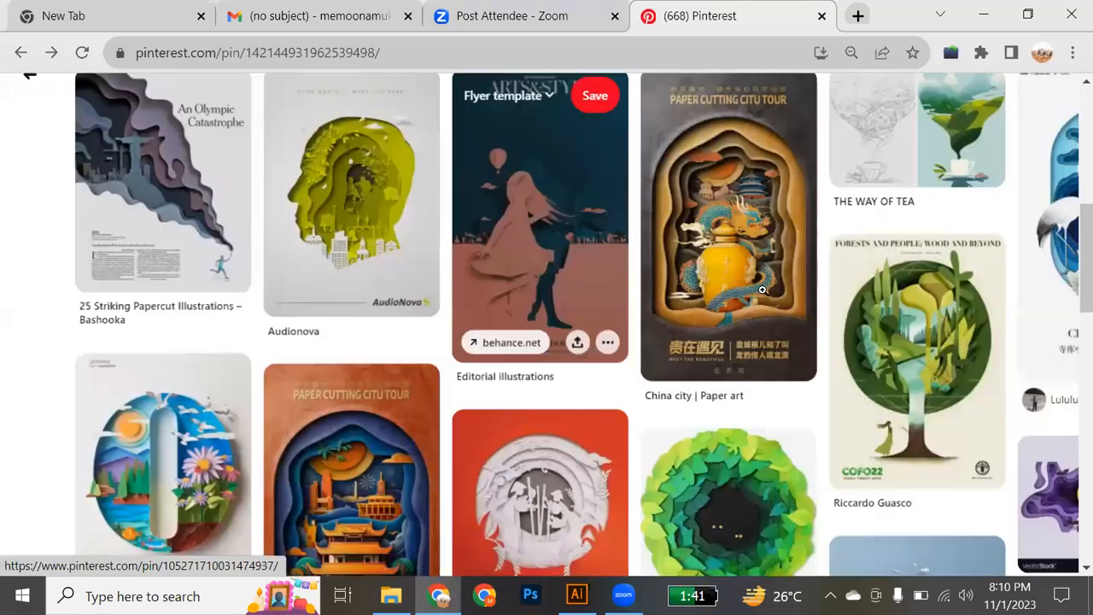
scroll(313, 361, down, 2)
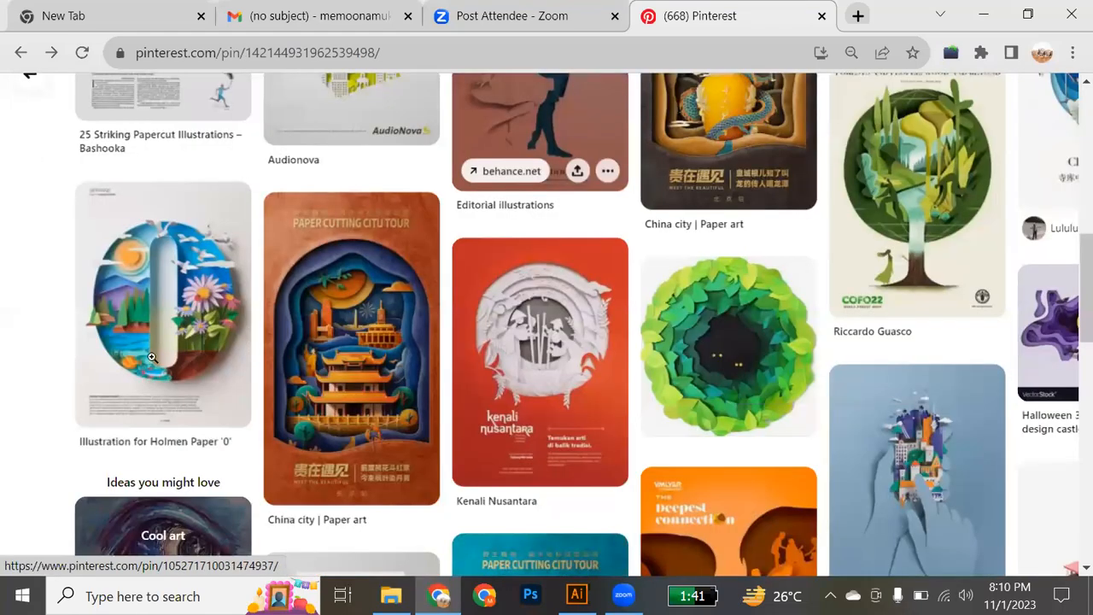
click(160, 355)
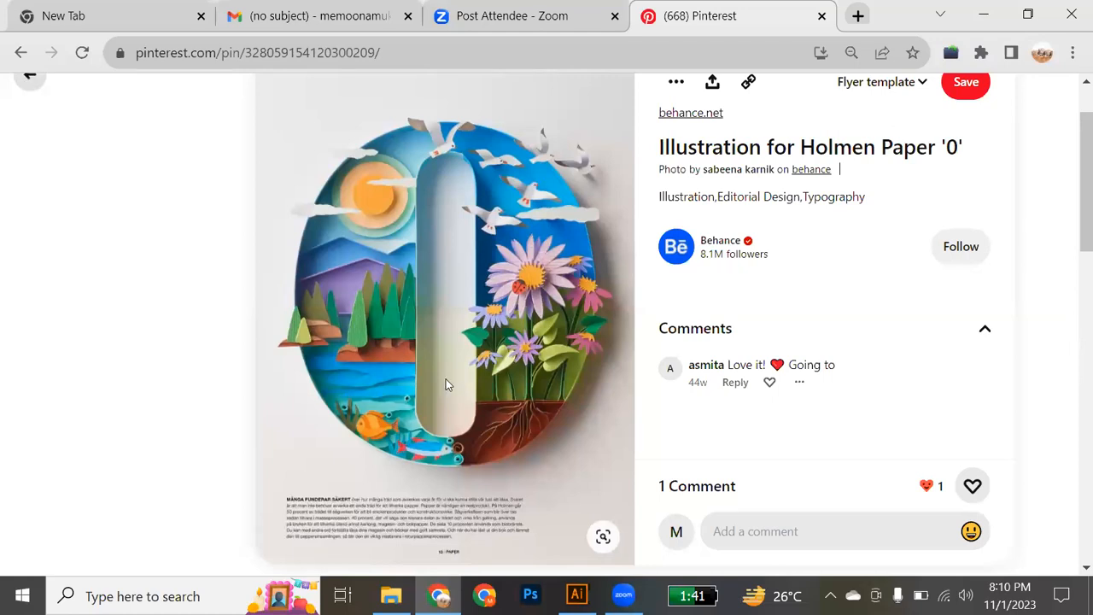
Open the "Kenali Nusantara" pin from the related pins and examine its stacked white cut-out circles and figures
key(alt+Left)
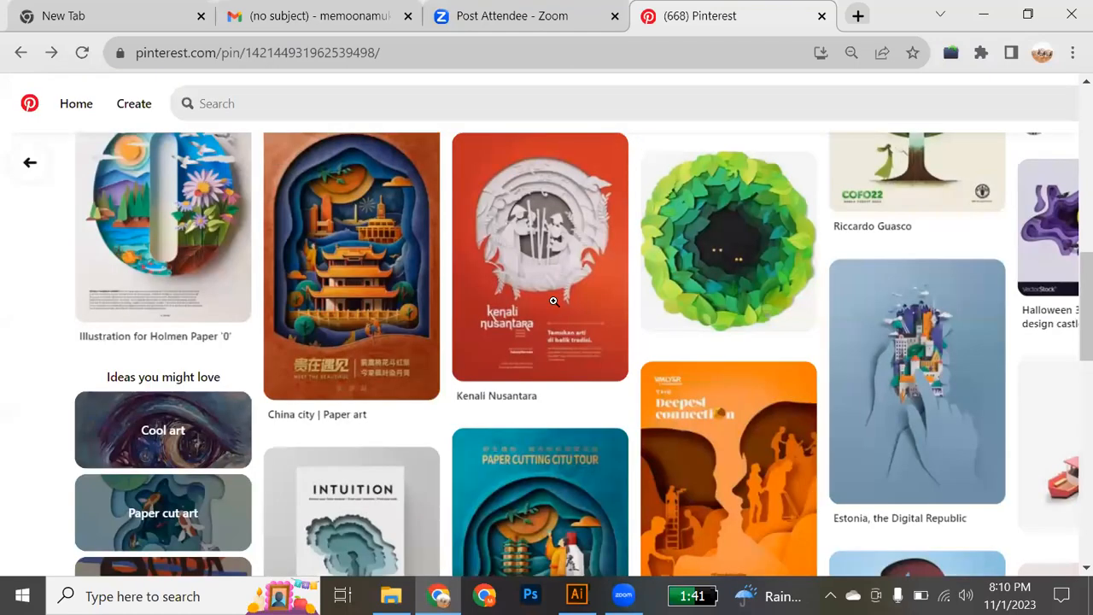
click(554, 301)
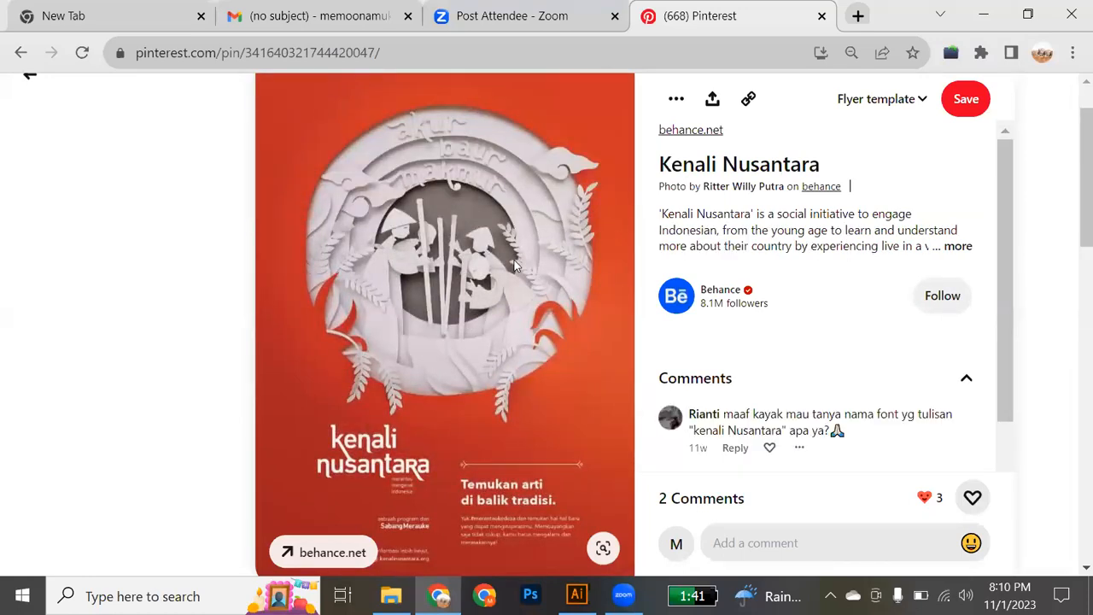
scroll(514, 266, up, 2)
scroll(515, 265, down, 2)
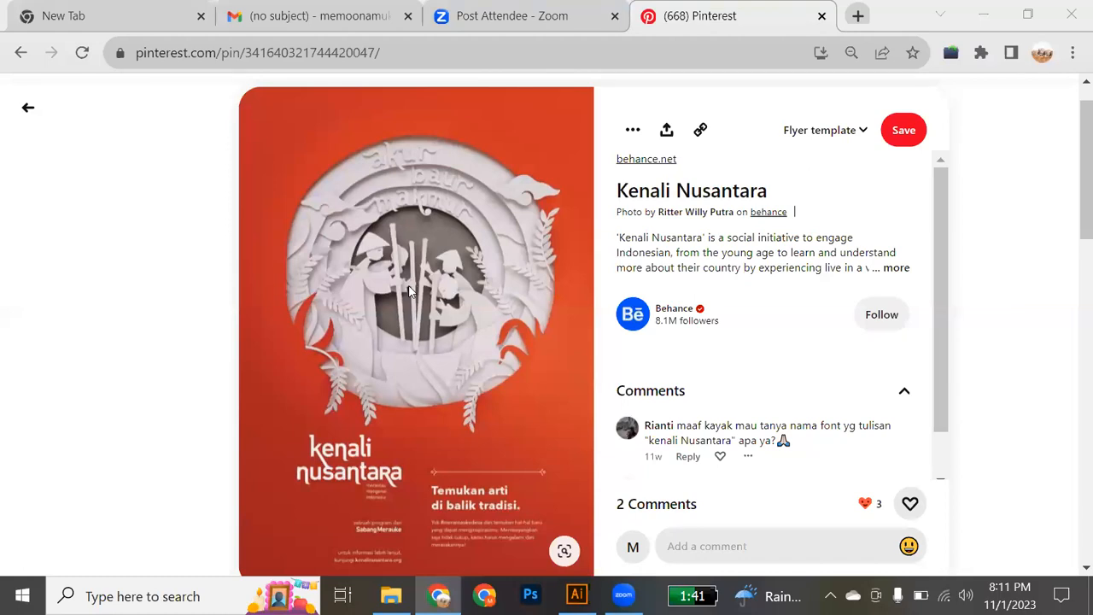
Leave the "Kenali Nusantara" pin and search Pinterest for "illustration"
click(25, 114)
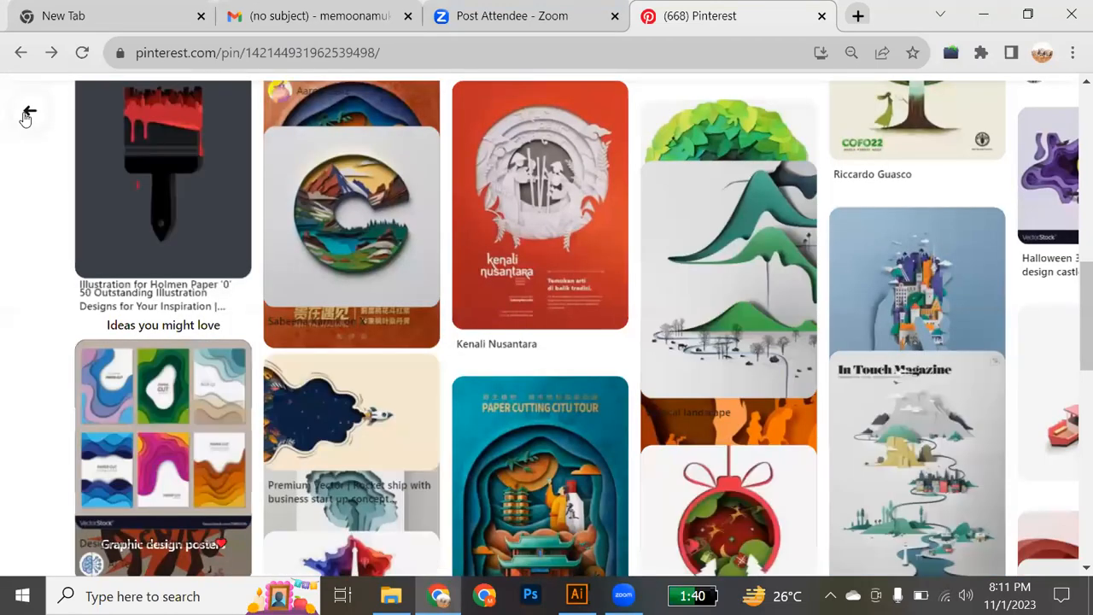
click(436, 133)
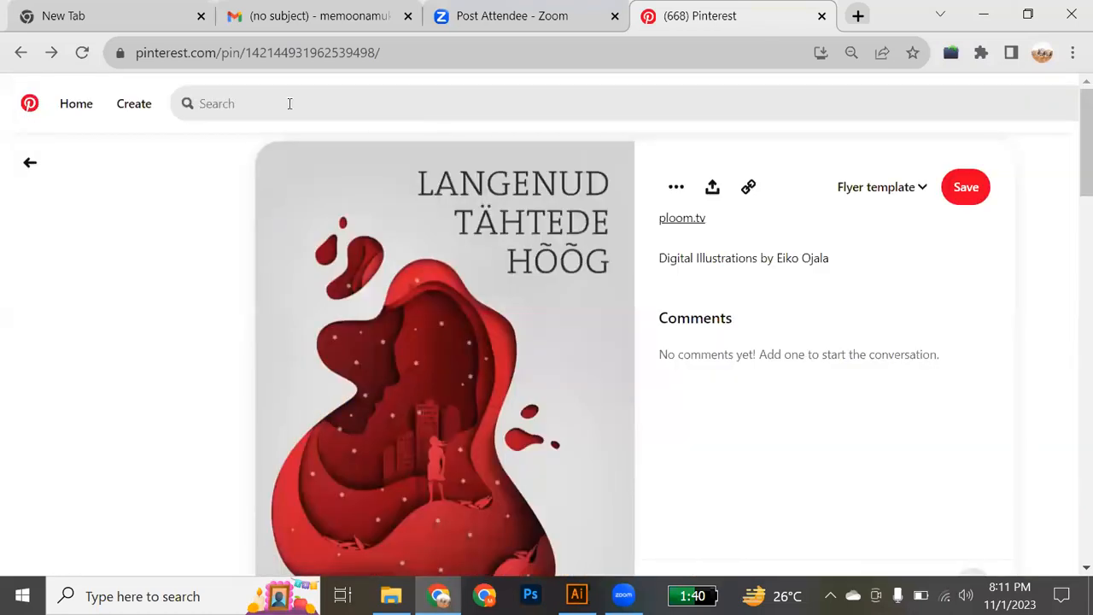
click(290, 104)
text(il)
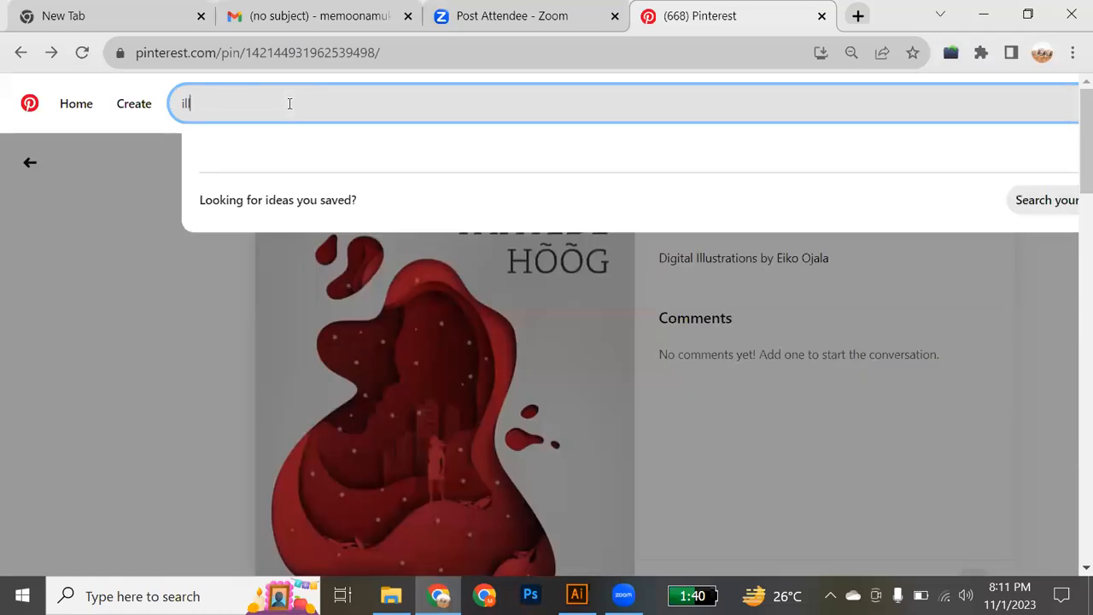
text(lus)
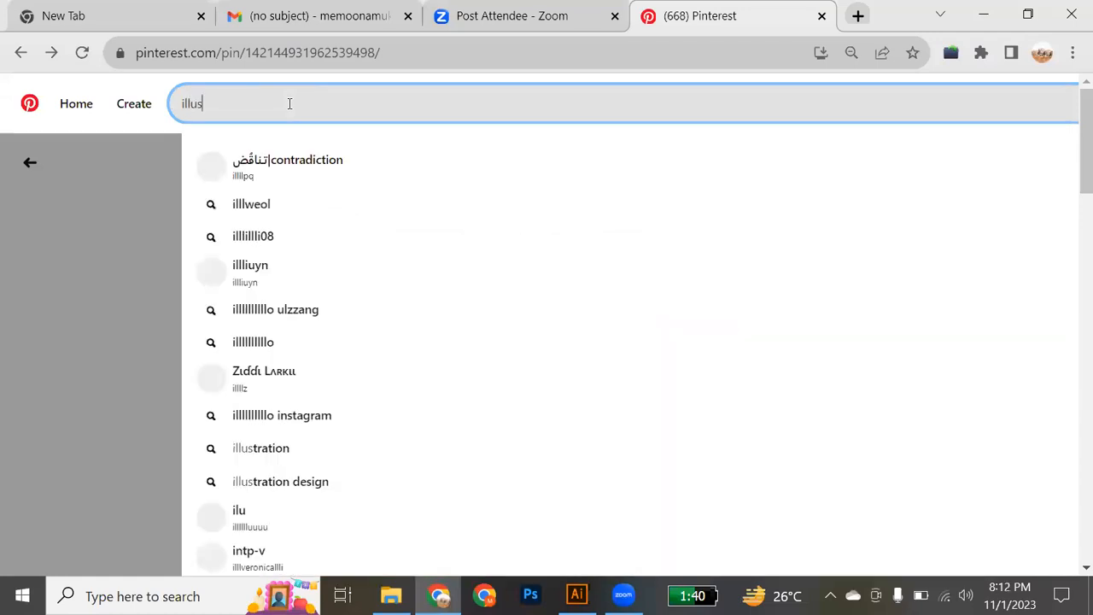
text(tration)
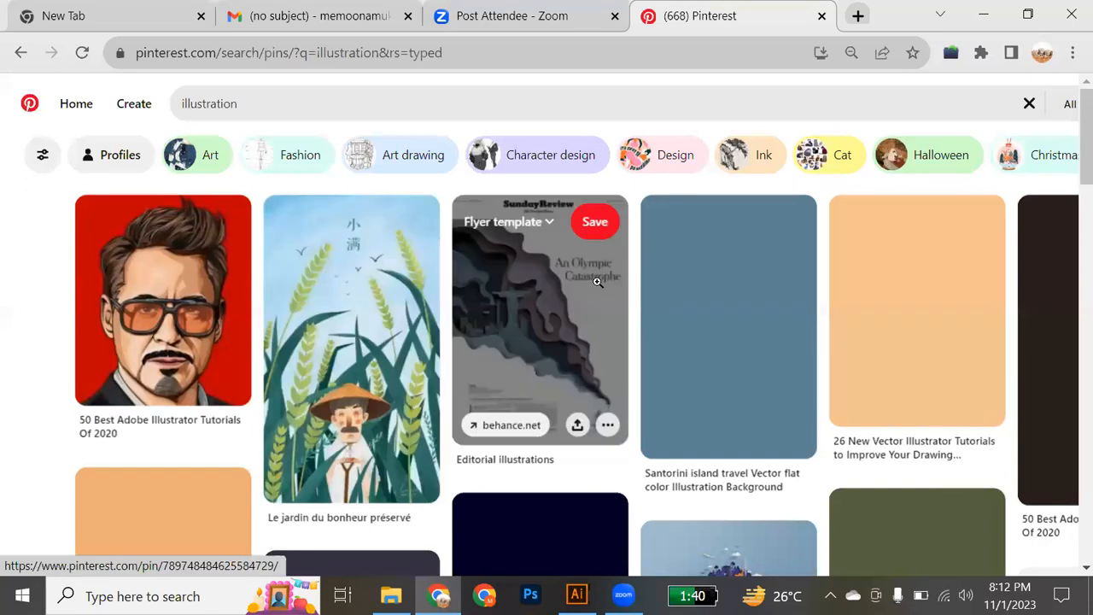
Open the "45 Brilliant Negative Space Artworks" pin from the results and examine its bottle-shaped illustration with the climber
scroll(598, 282, down, 1)
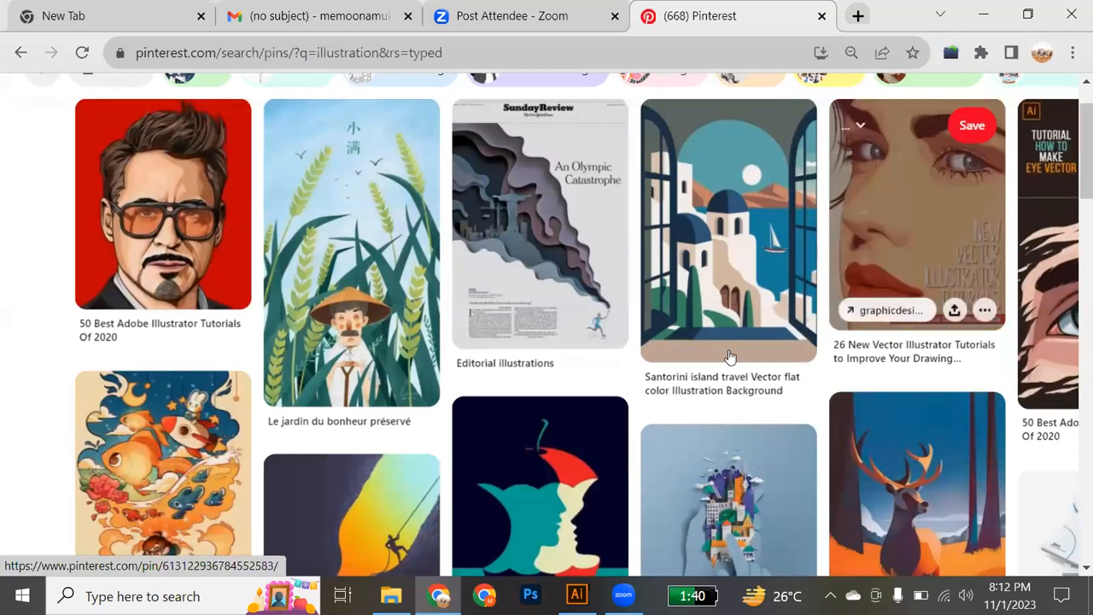
scroll(730, 357, down, 1)
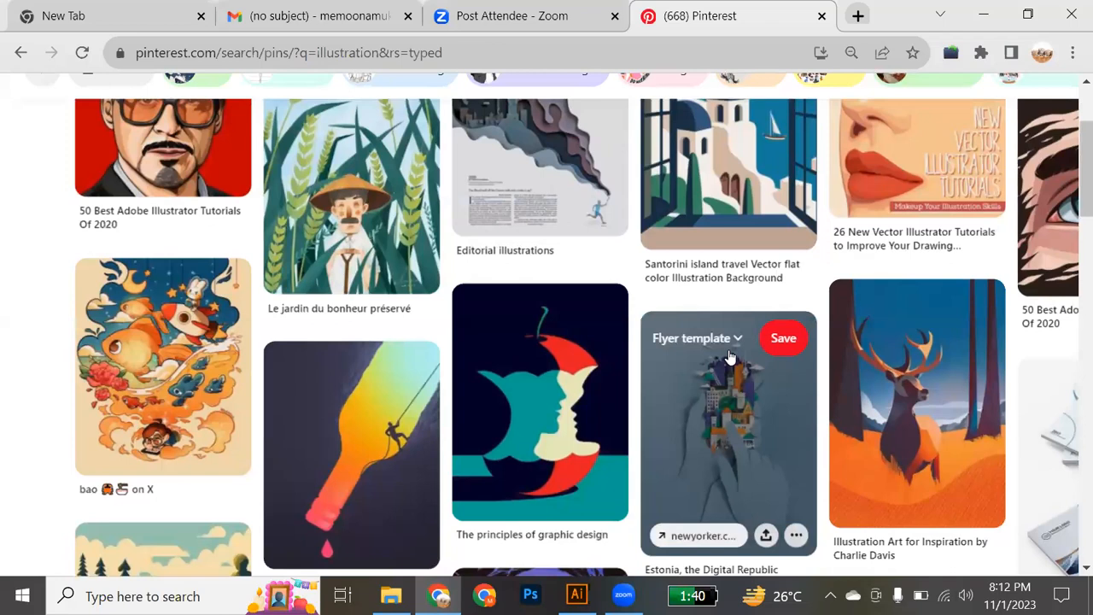
scroll(730, 357, down, 1)
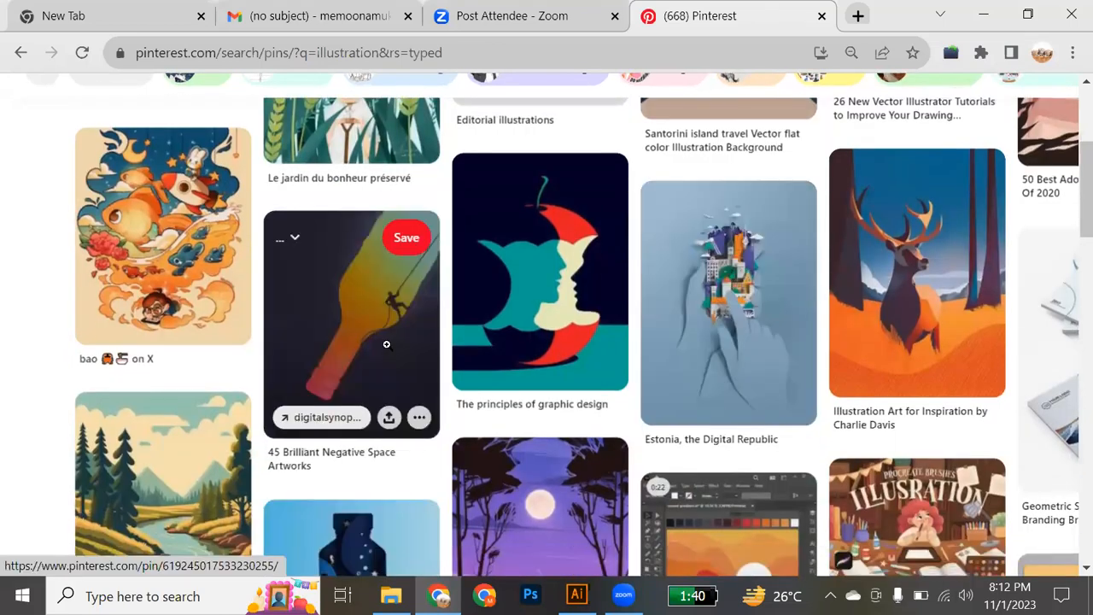
click(386, 344)
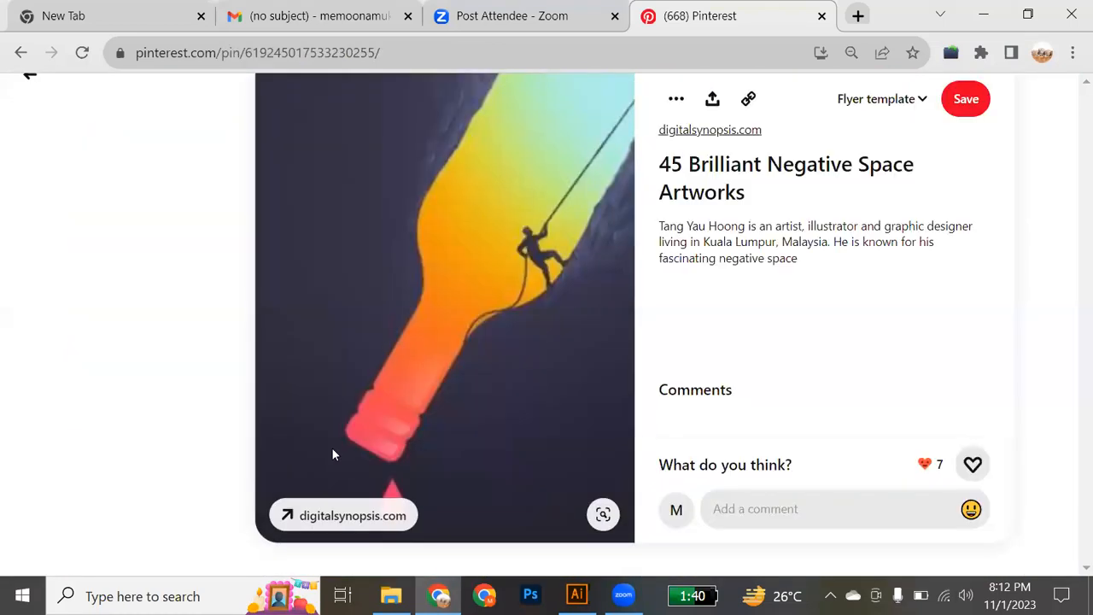
scroll(333, 454, down, 2)
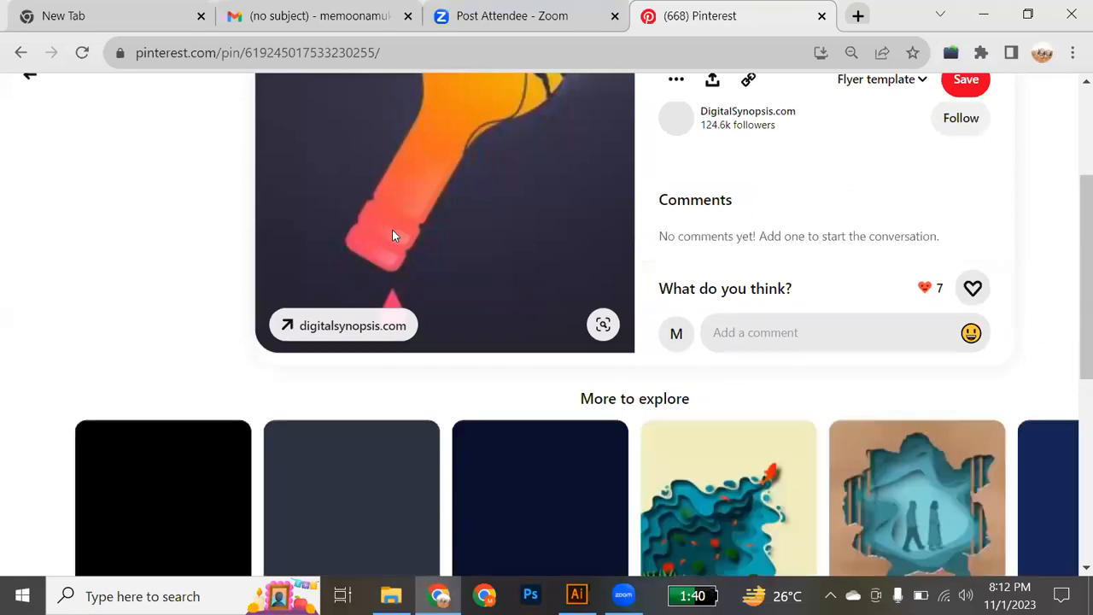
scroll(392, 229, up, 3)
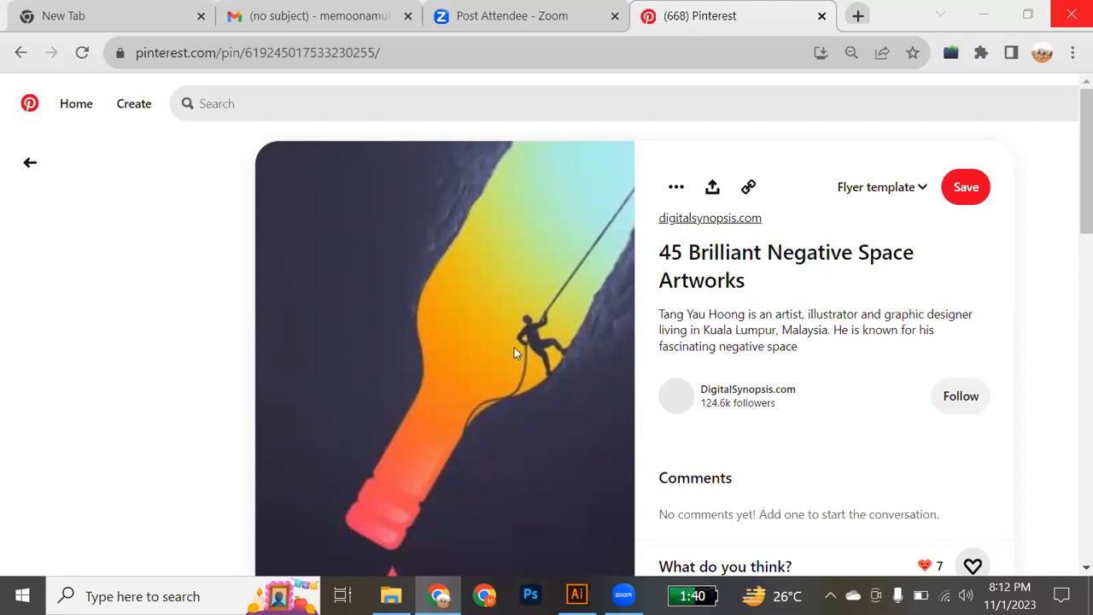
Open the "Fun Crafts to Make Out of Paper" pin from the related pins and browse its similar papercut designs
scroll(514, 349, down, 6)
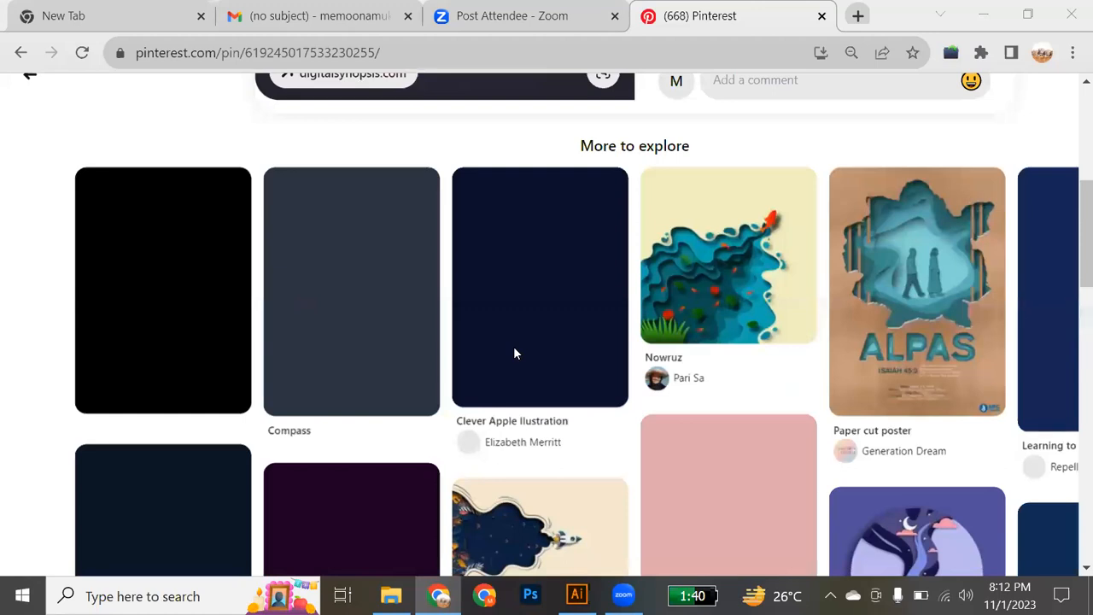
scroll(514, 352, down, 3)
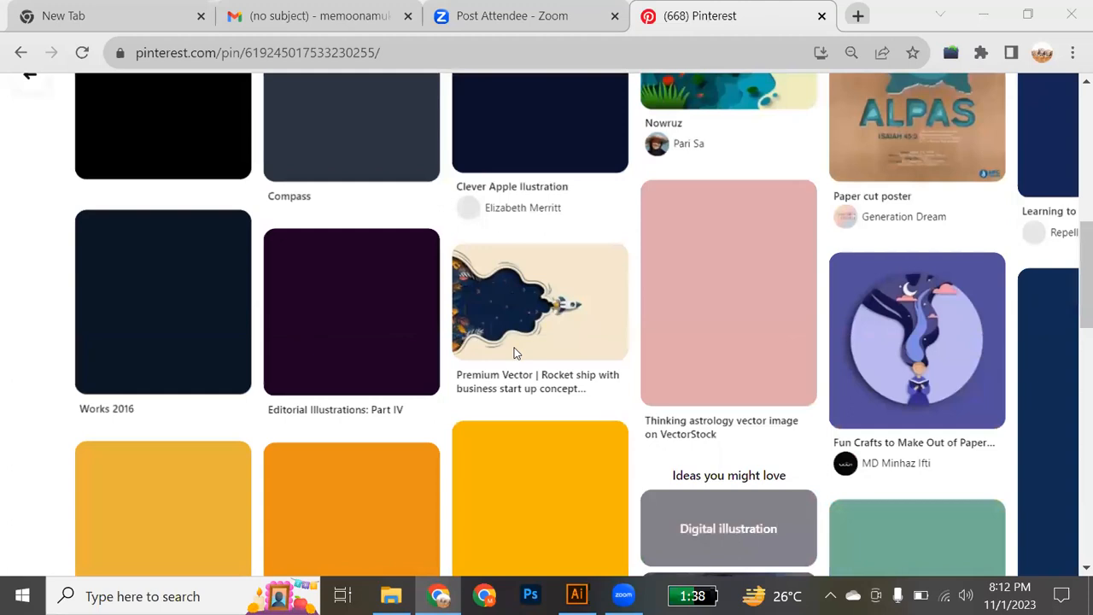
click(884, 345)
scroll(398, 308, down, 5)
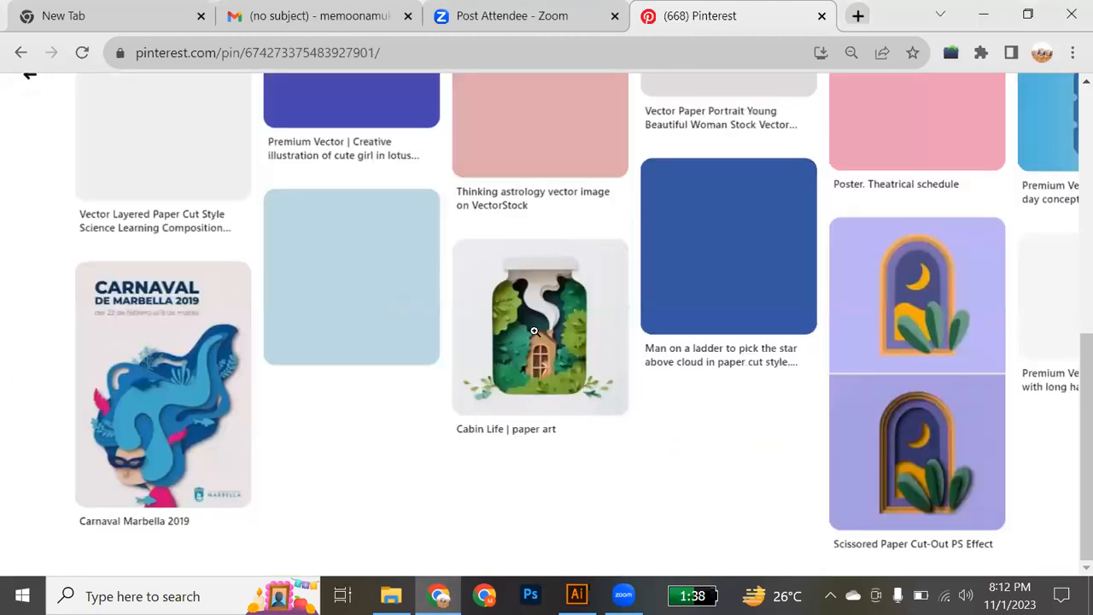
scroll(533, 330, down, 1)
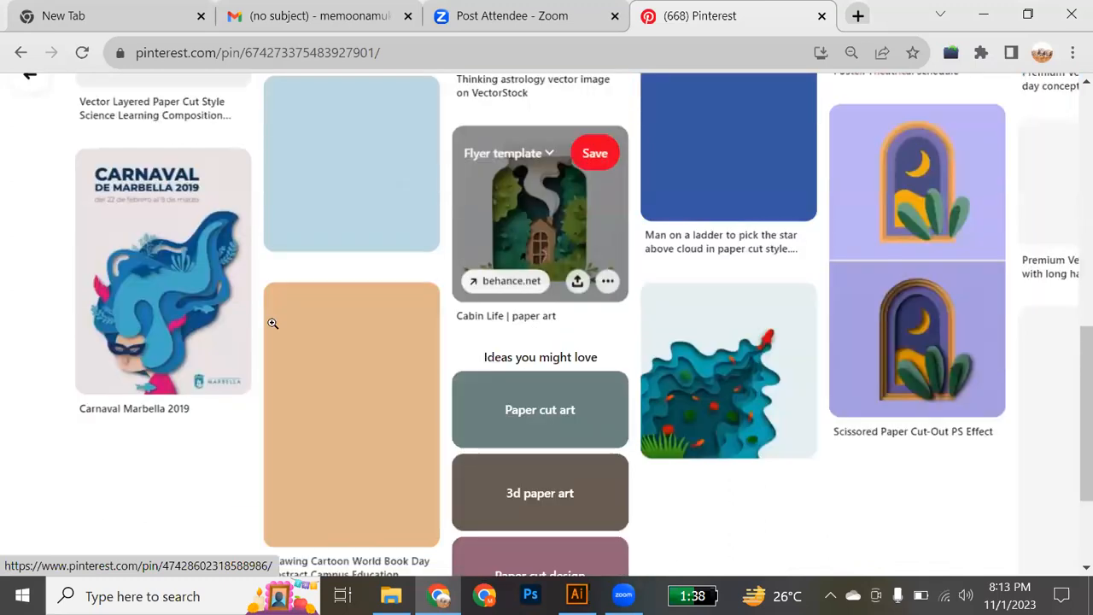
Open the "Carnaval Marbella 2019" poster pin and examine its layered blue hair shapes and related pins
click(181, 322)
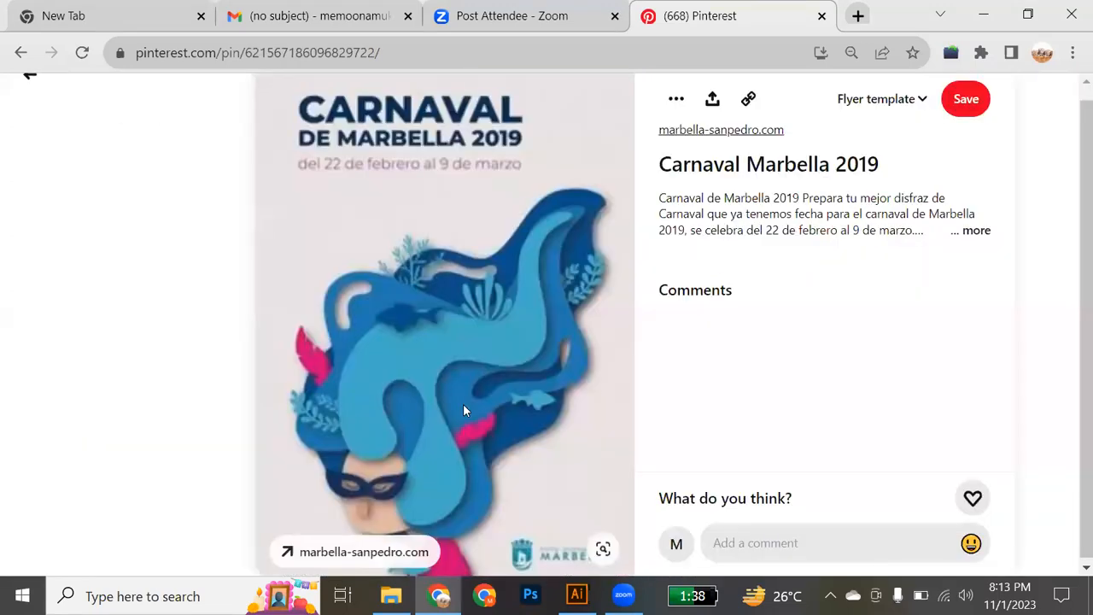
scroll(463, 404, down, 2)
scroll(463, 410, up, 1)
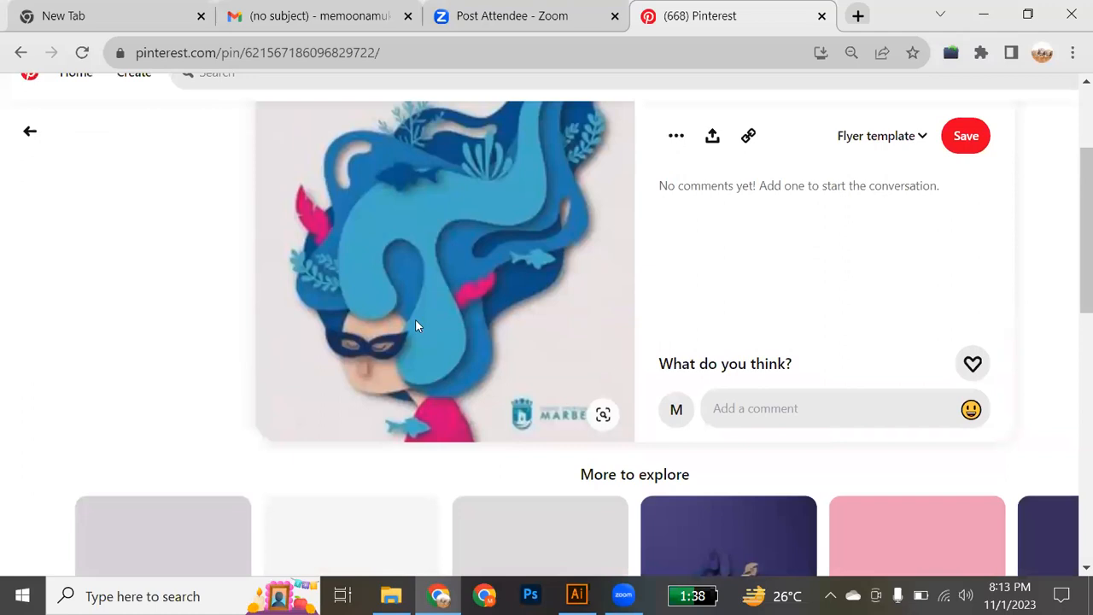
scroll(603, 306, down, 2)
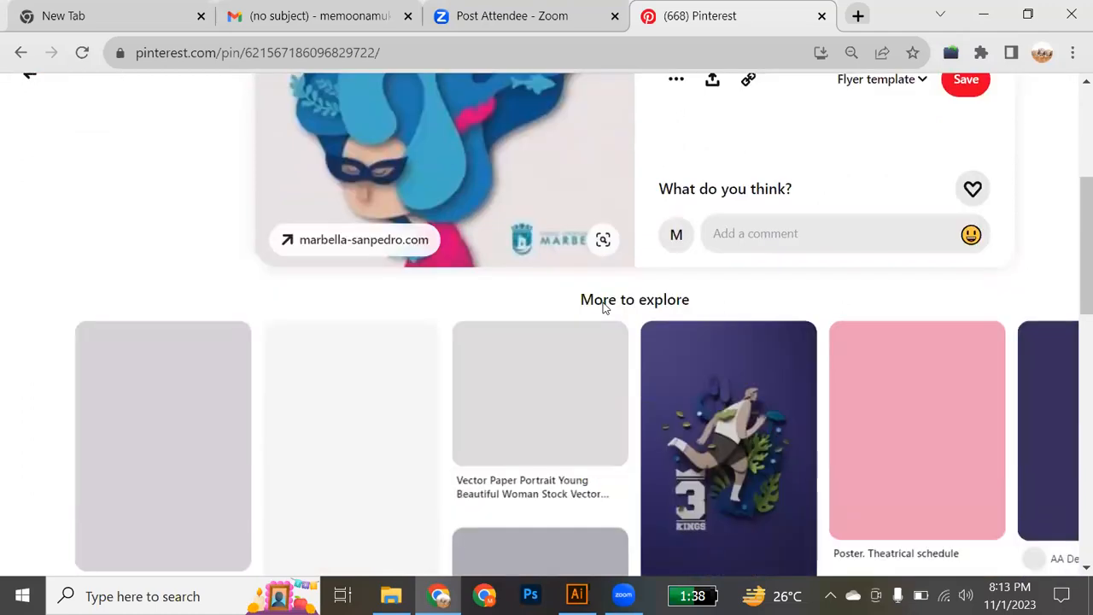
scroll(603, 306, down, 2)
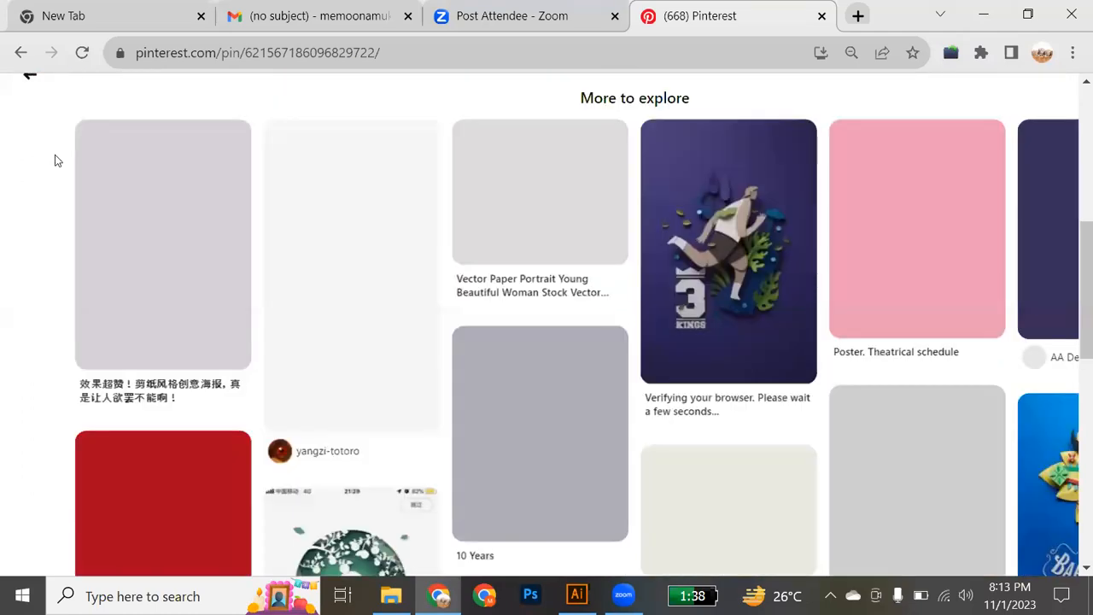
Go back and open the "World oceans day concept" pin to examine its layered bottle scene and the related papercut pins
click(21, 53)
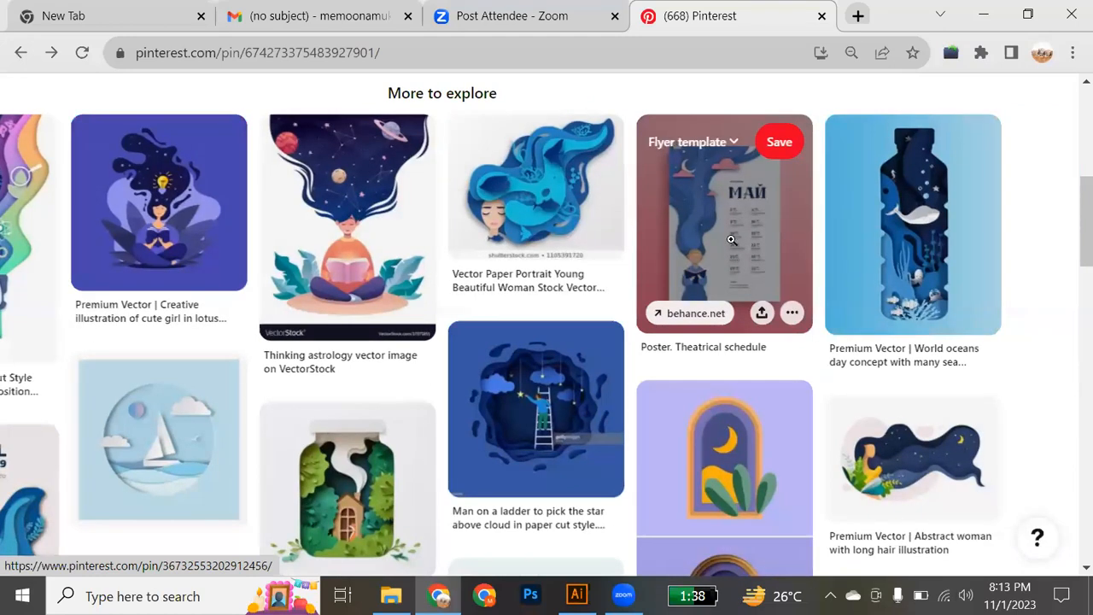
click(910, 259)
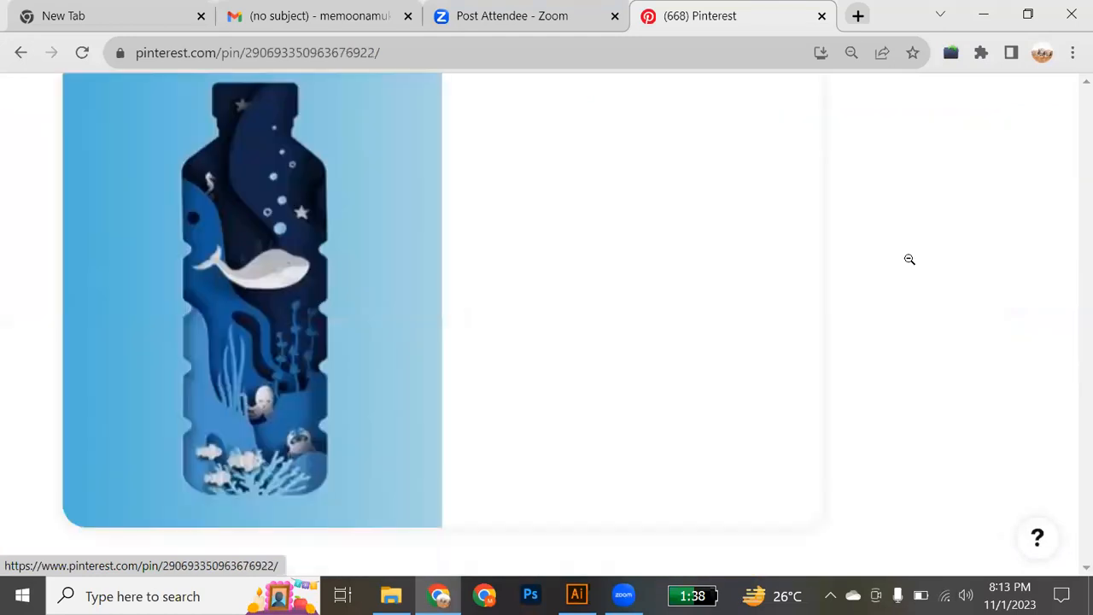
scroll(569, 279, down, 5)
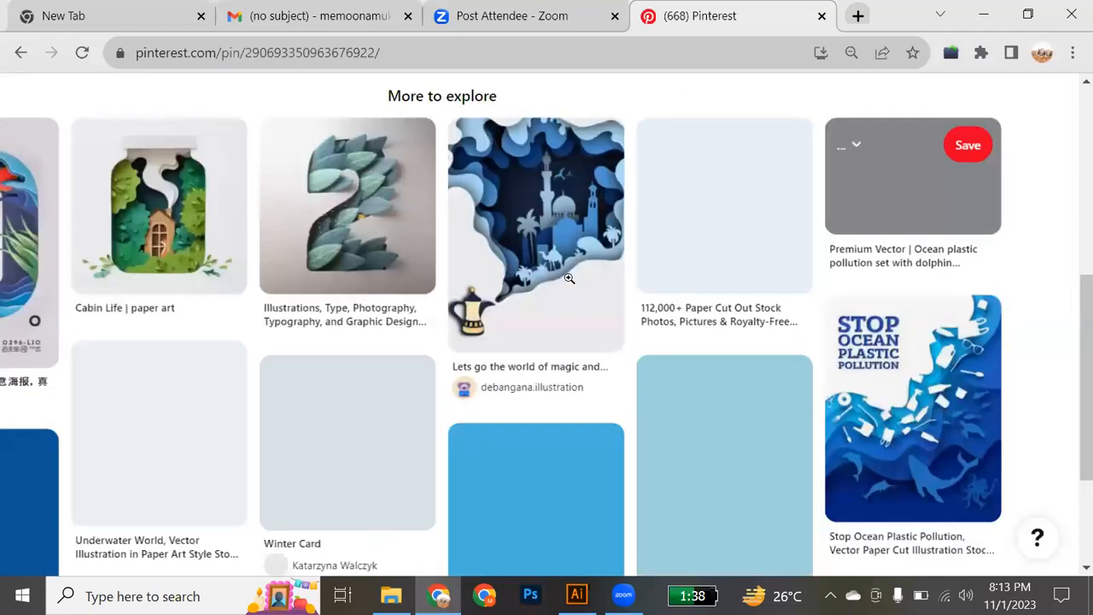
scroll(569, 278, up, 5)
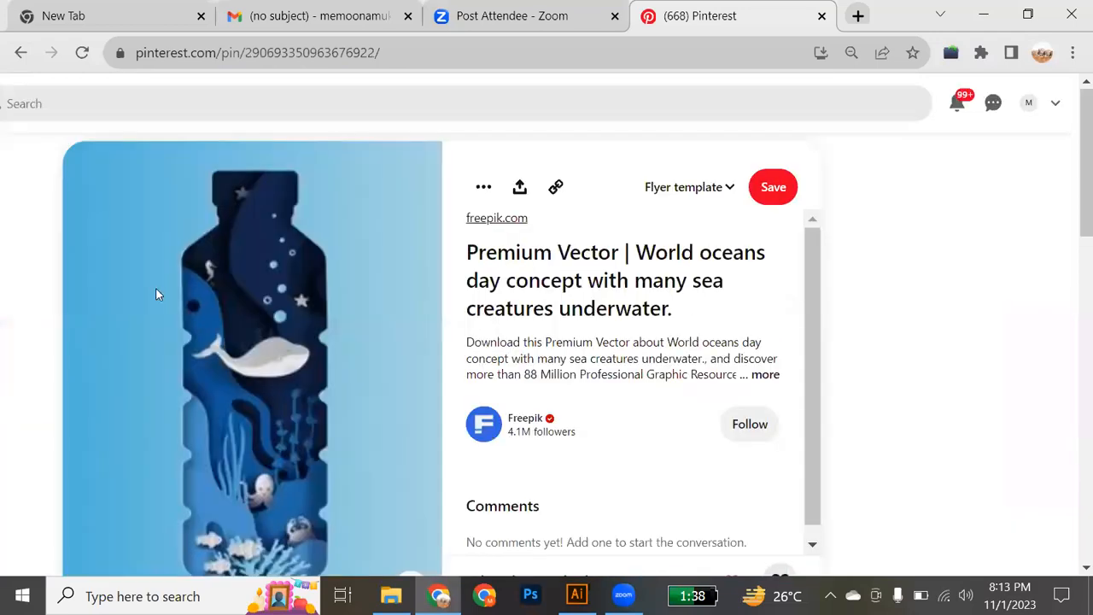
scroll(255, 360, down, 2)
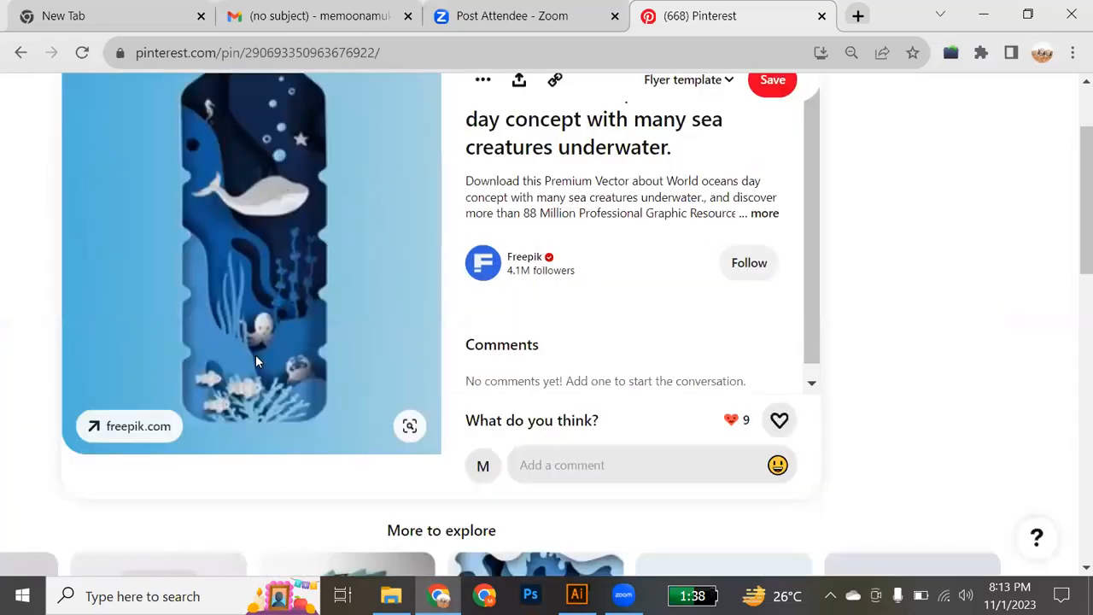
scroll(450, 380, down, 5)
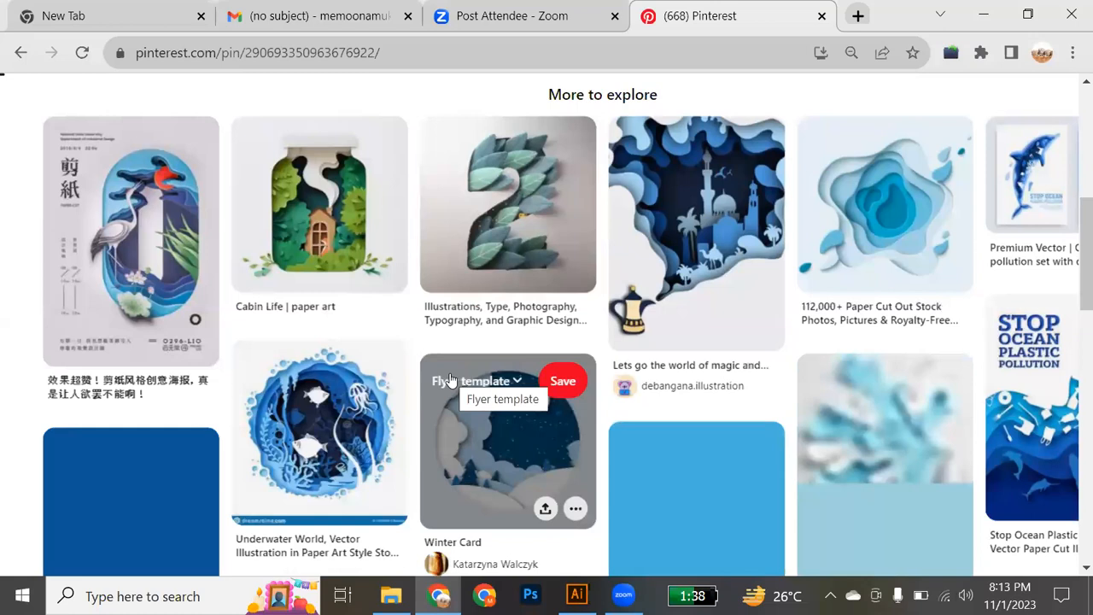
Open the Designspiration pin with the leaf-covered number 2 and examine its layered leaves and related papercut pins
scroll(451, 380, down, 1)
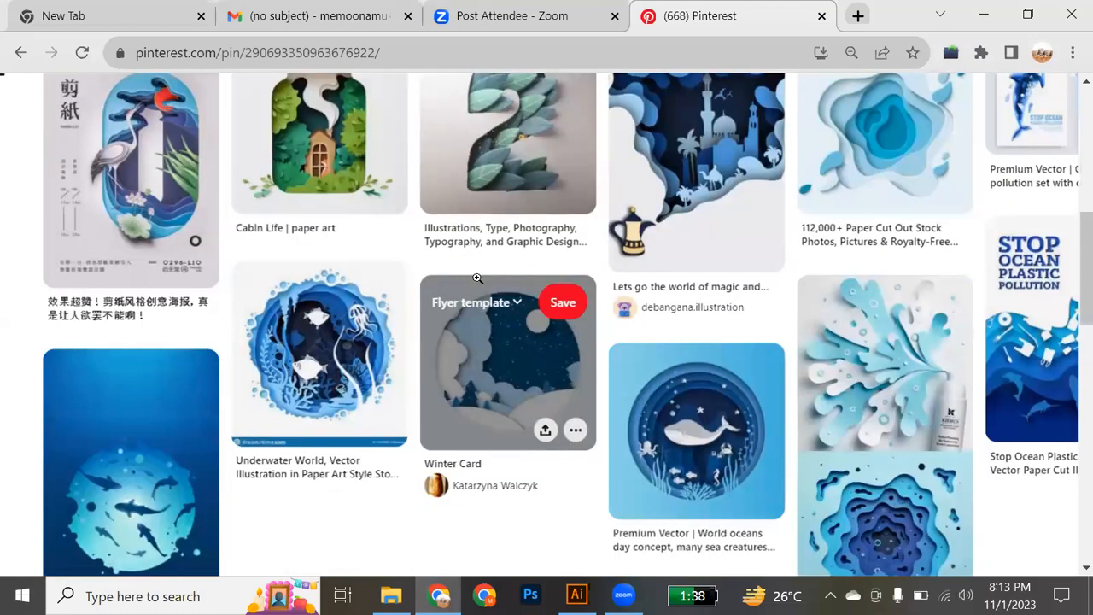
click(501, 144)
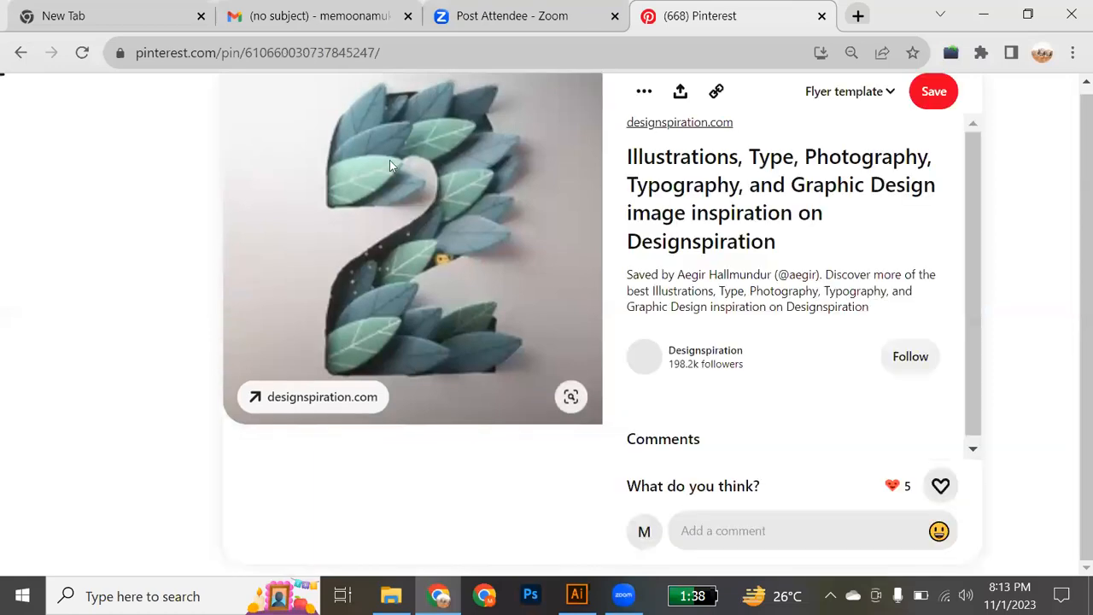
scroll(287, 237, down, 5)
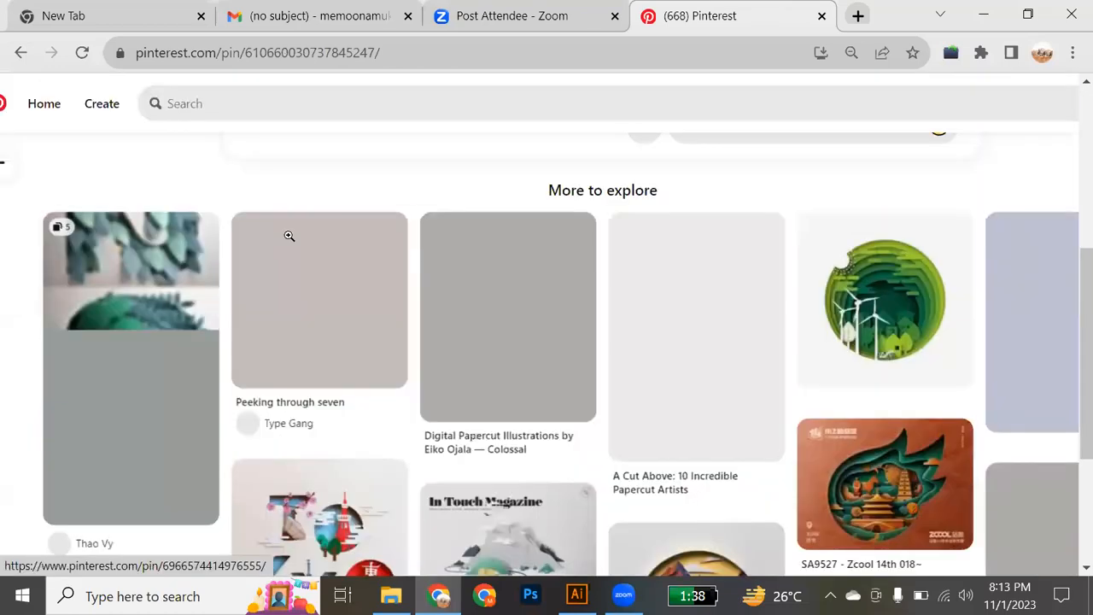
scroll(288, 235, up, 5)
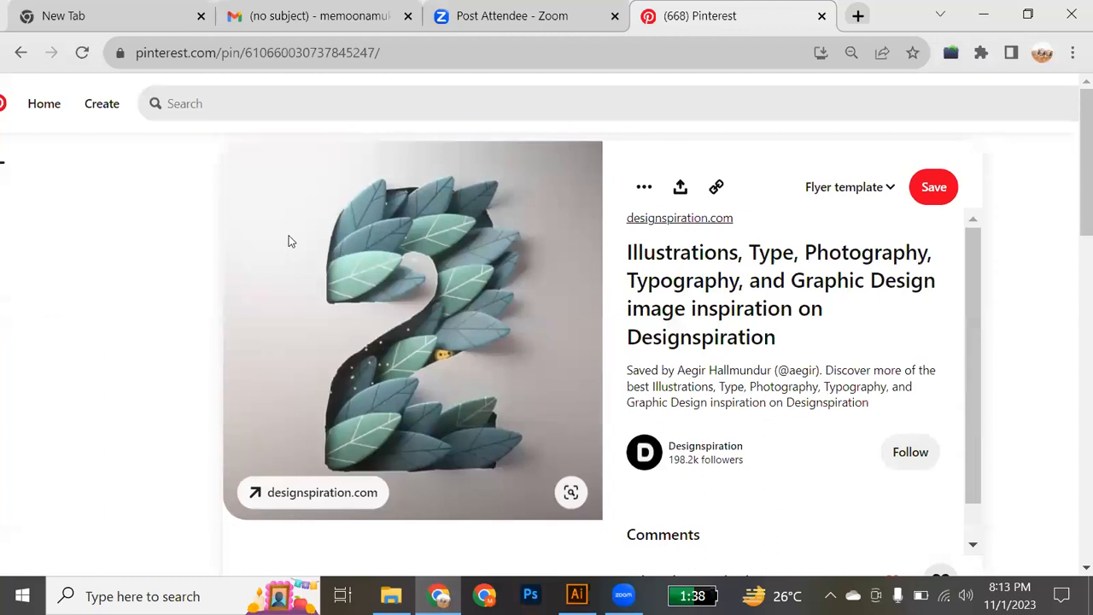
scroll(407, 260, down, 2)
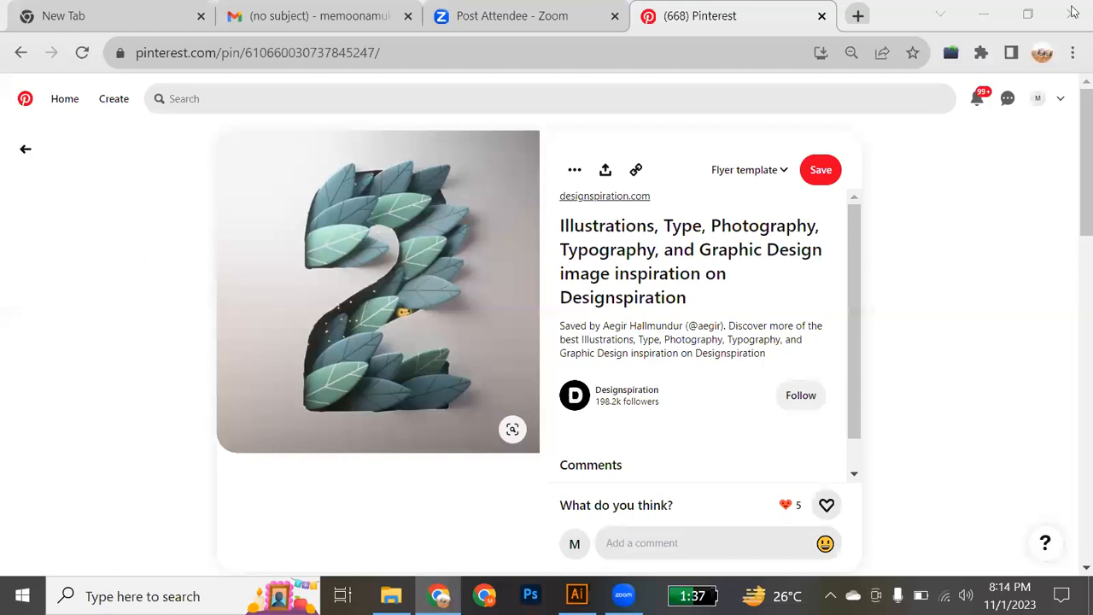
Switch to Illustrator and draw a horizontal rectangle about 874 x 144 px just above the artboard, aligned with its left edge
mouse_move(485, 330)
key(alt+Tab)
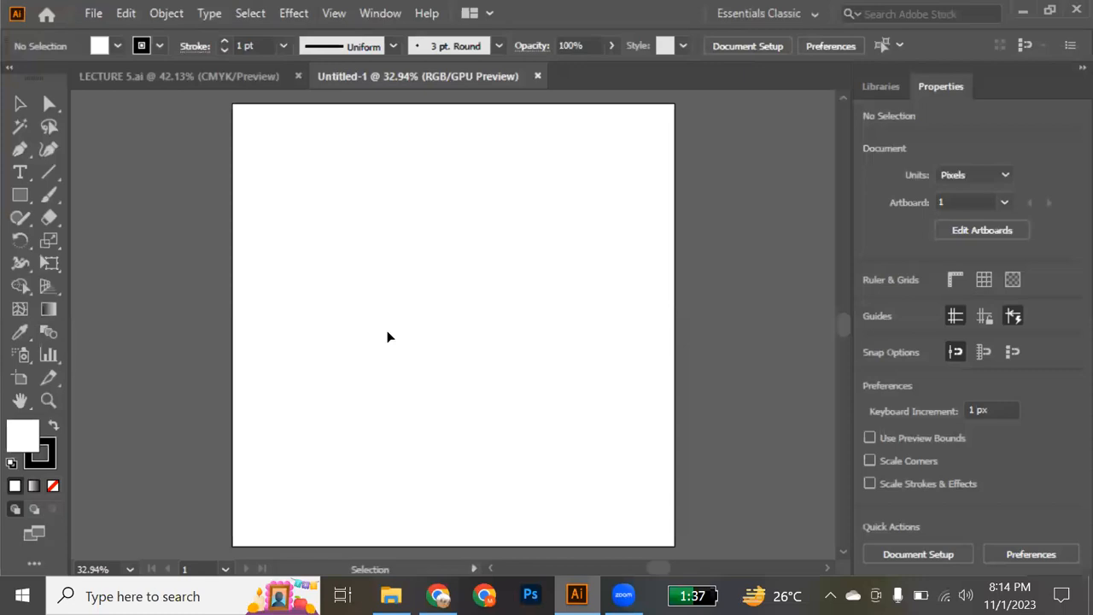
scroll(388, 337, up, 2)
scroll(388, 337, up, 5)
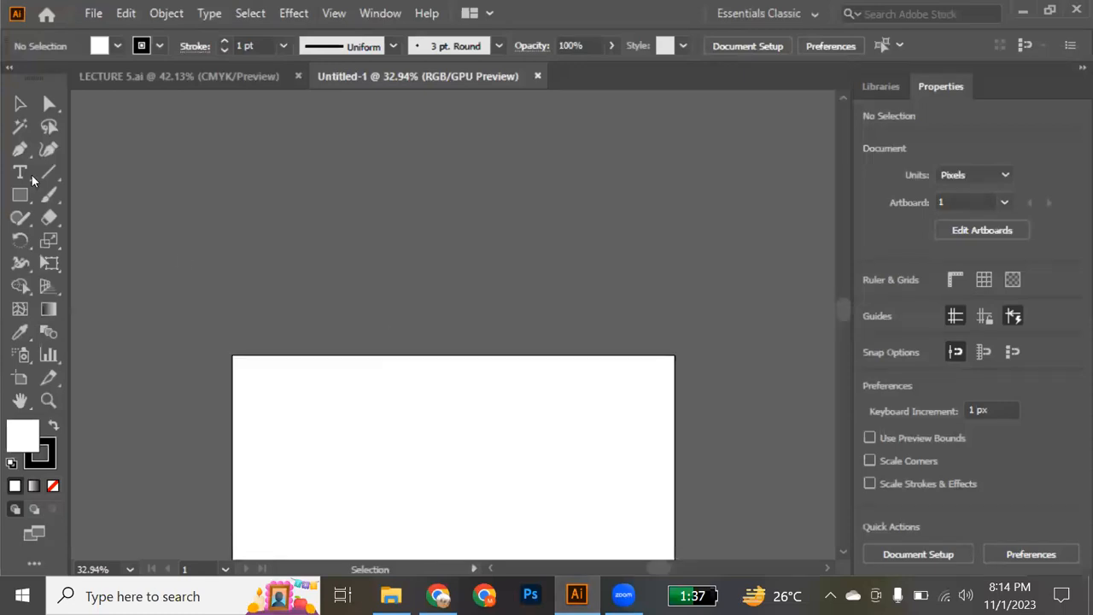
click(10, 195)
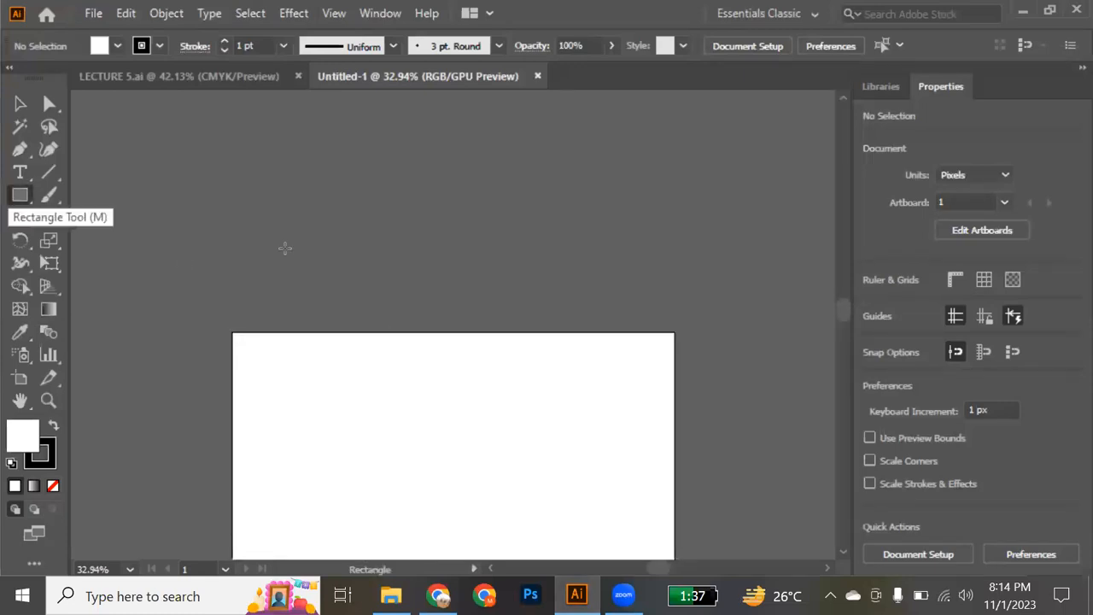
drag(233, 265, 590, 324)
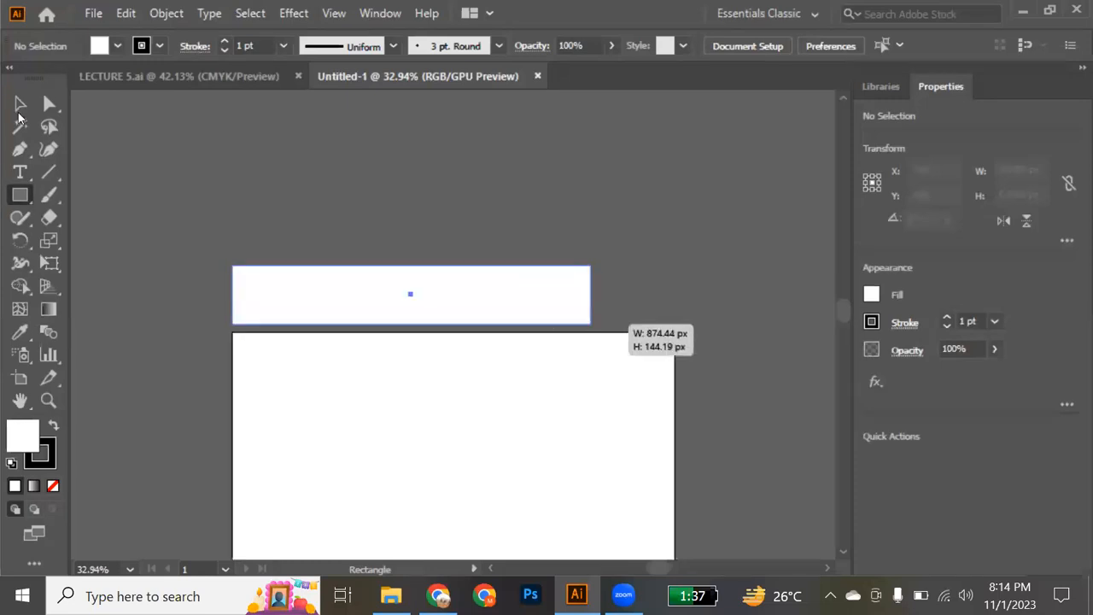
click(19, 110)
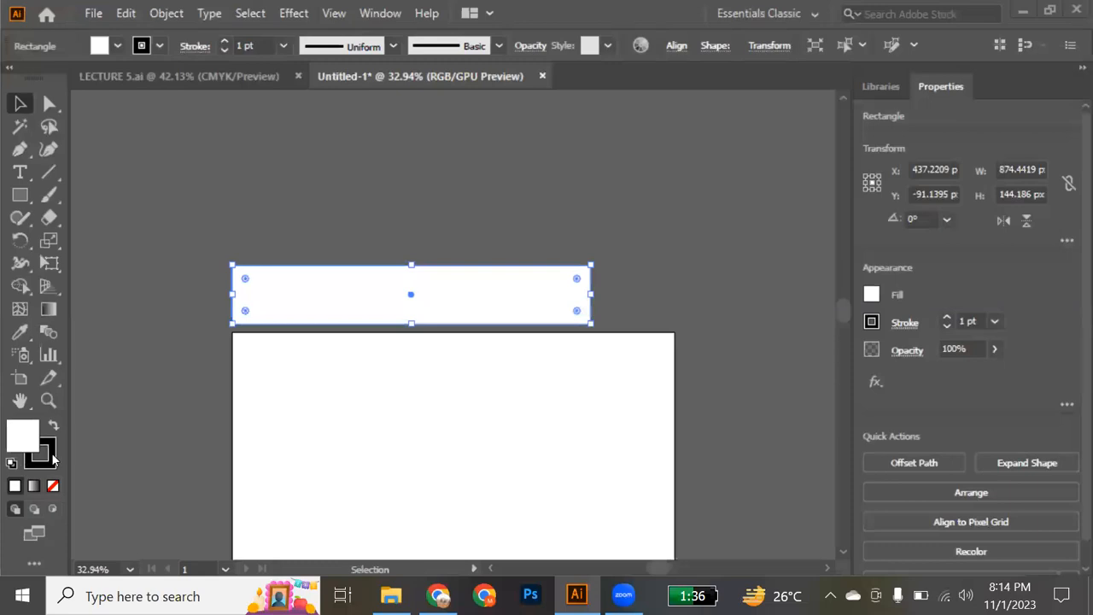
Remove the rectangle's stroke and fill it with a linear white-to-black gradient
scroll(156, 432, down, 3)
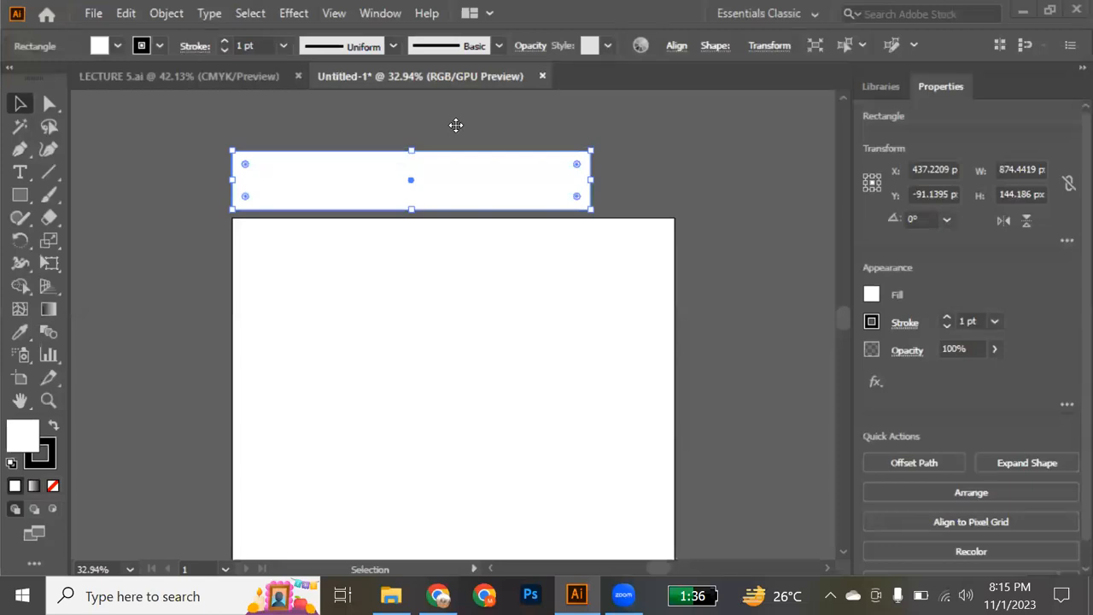
click(51, 468)
click(52, 486)
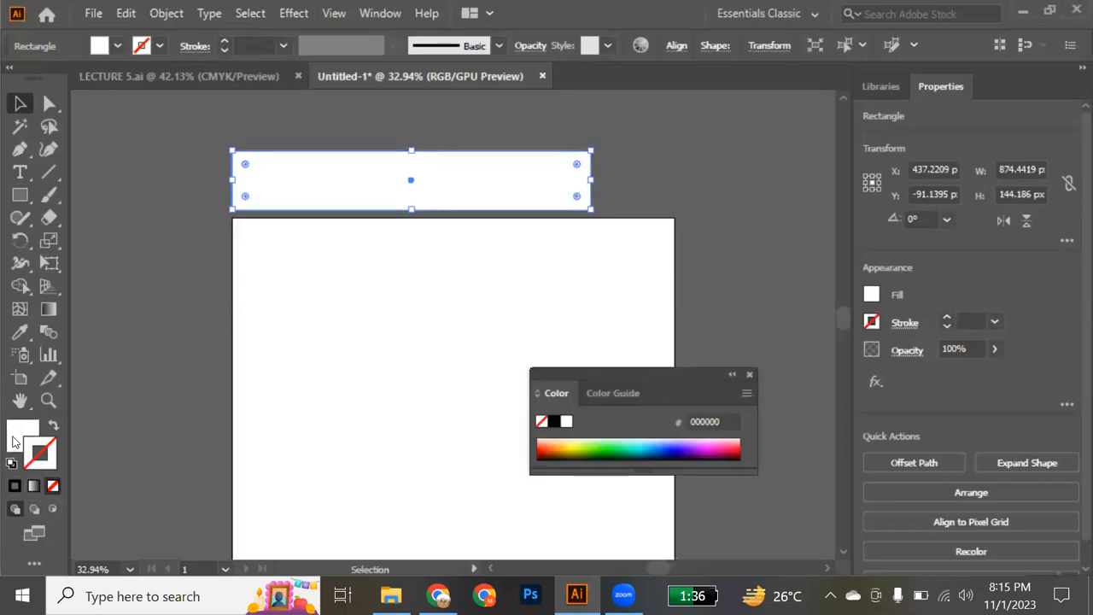
click(12, 441)
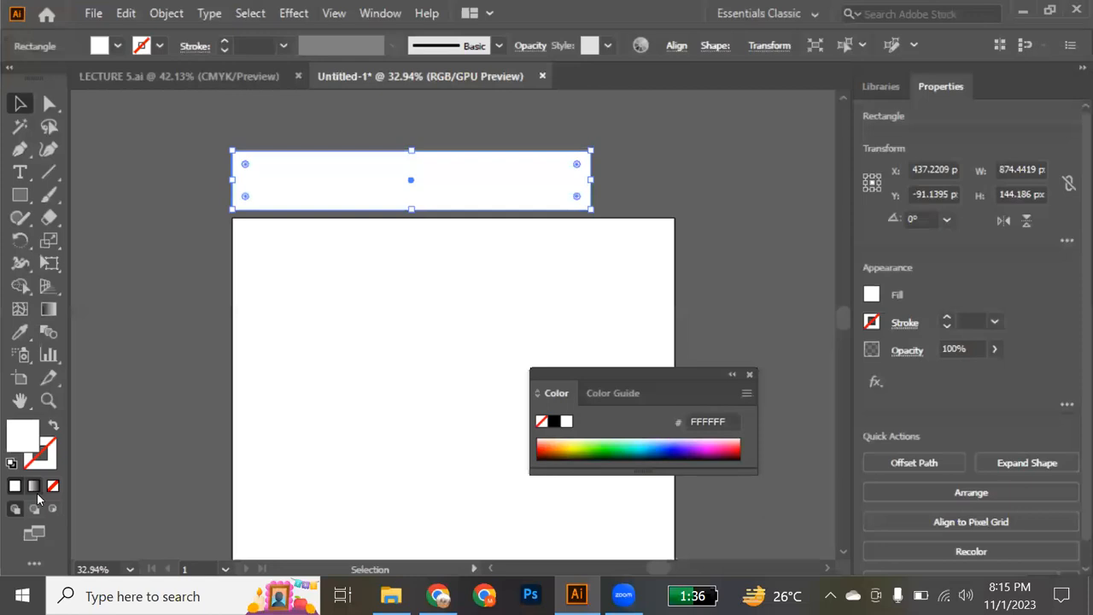
click(53, 486)
click(36, 491)
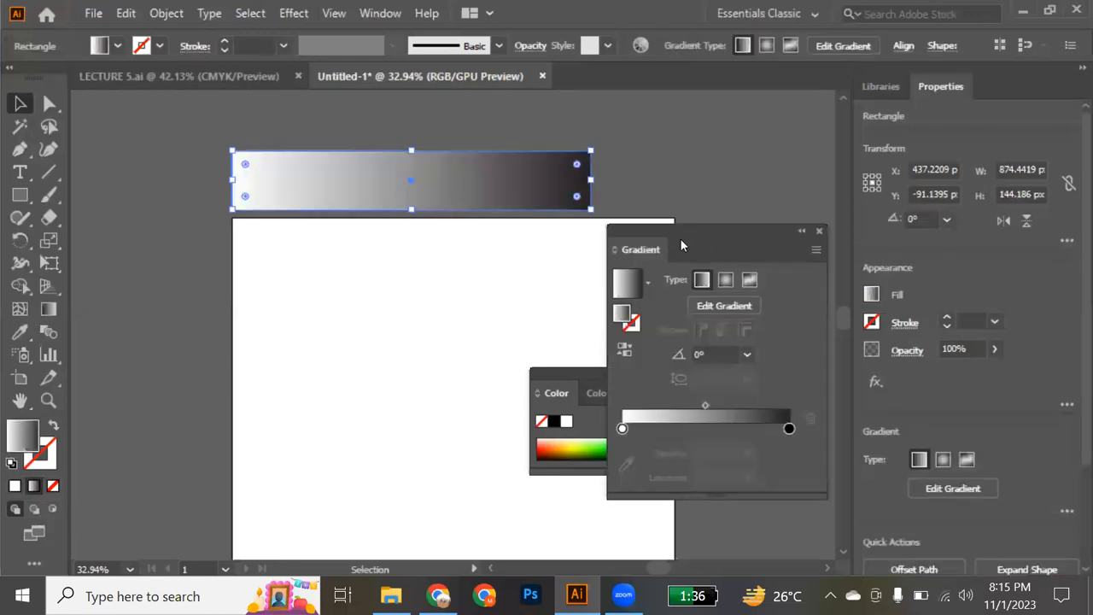
Try expanding the rectangle's gradient fill into 10 objects, undo the expansion, and bring back the gradient settings
click(168, 17)
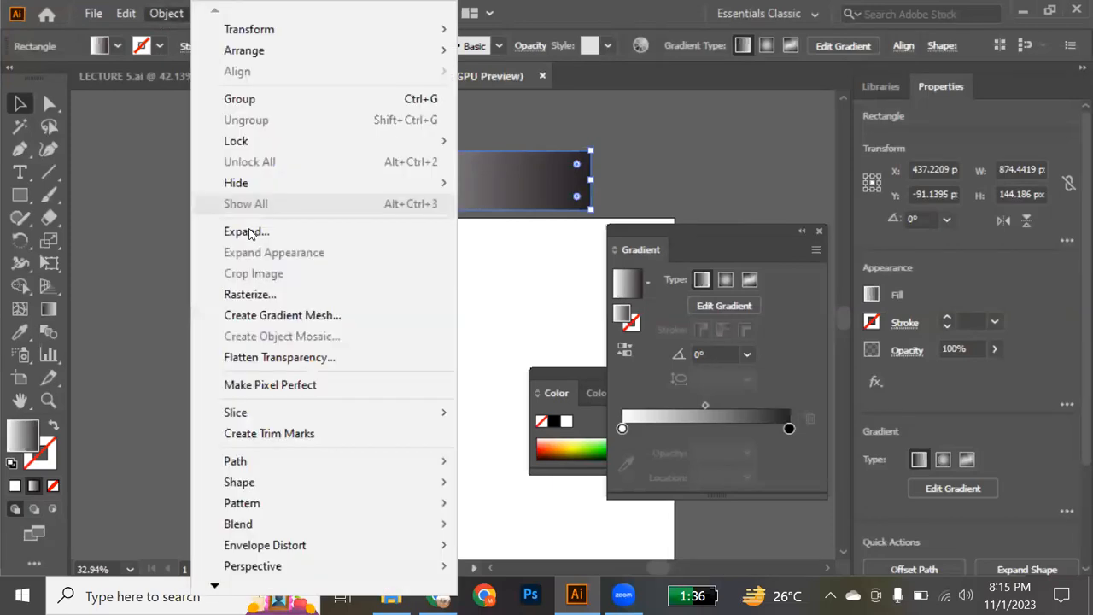
click(249, 233)
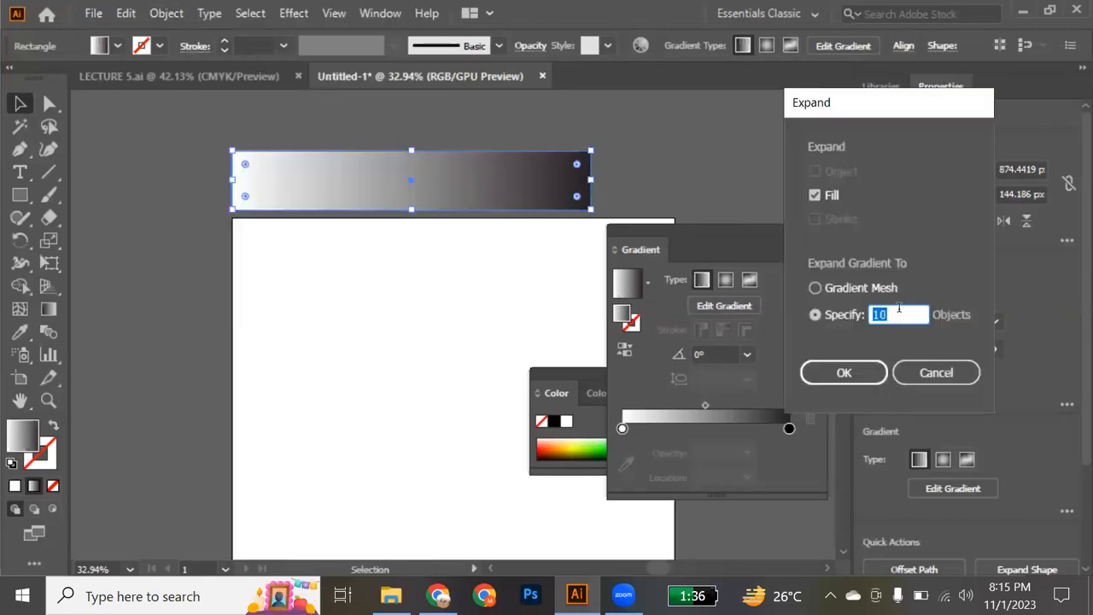
click(848, 373)
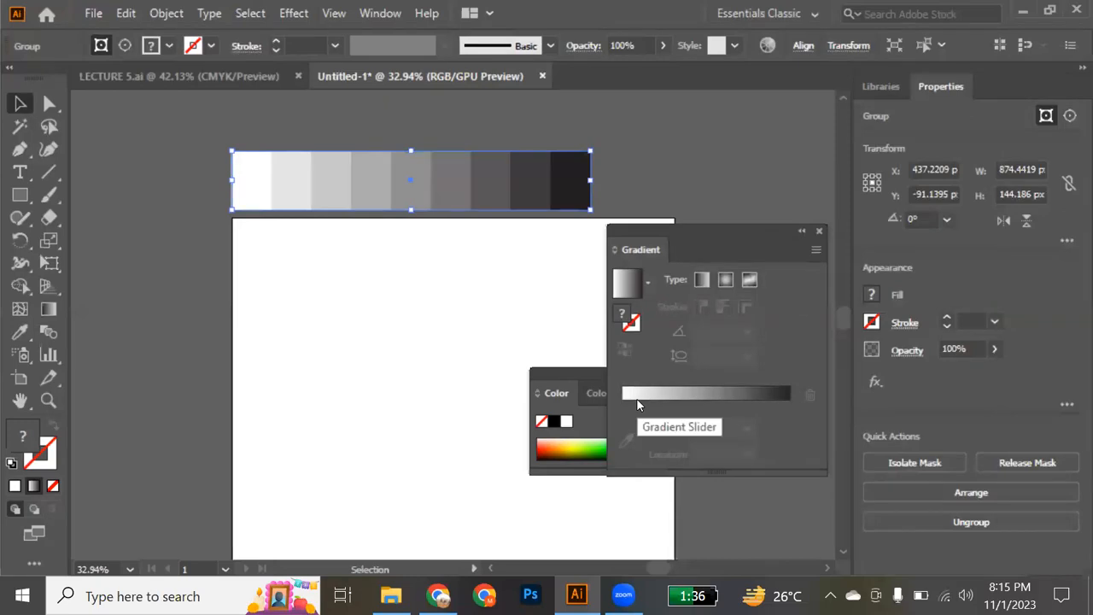
click(820, 236)
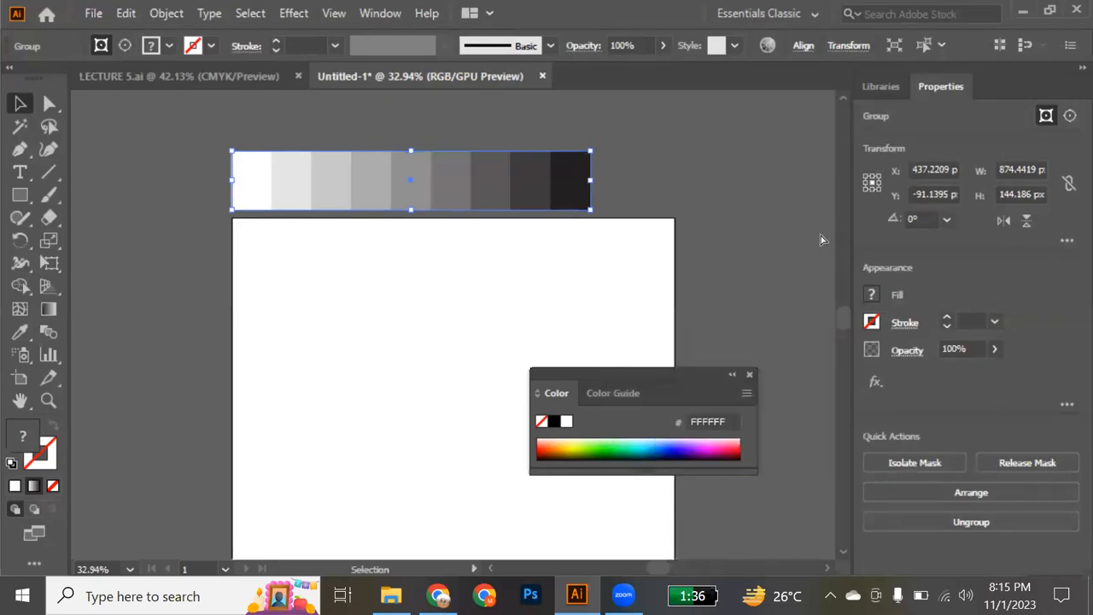
key(ctrl+z)
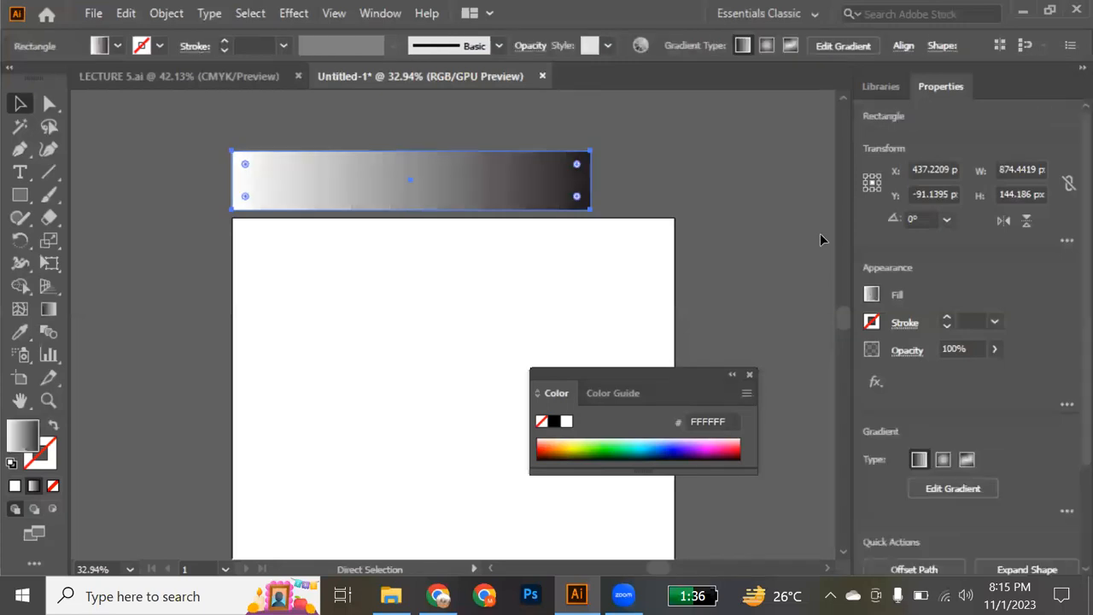
key(ctrl+F9)
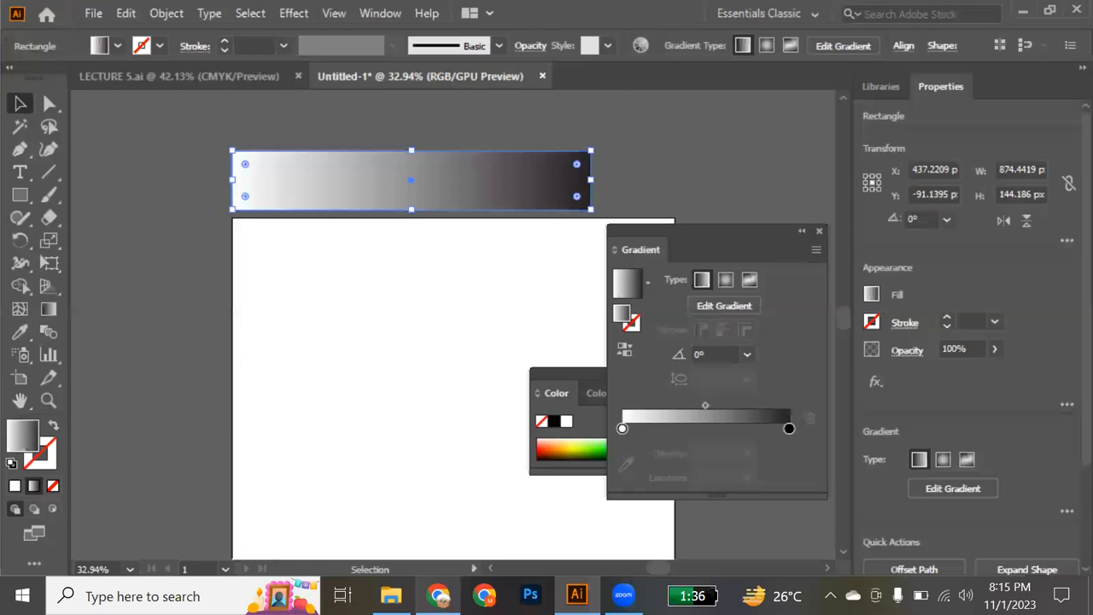
Switch to Chrome, search Google for "uigradients" in a new tab and open the uiGradients website
click(438, 596)
click(858, 17)
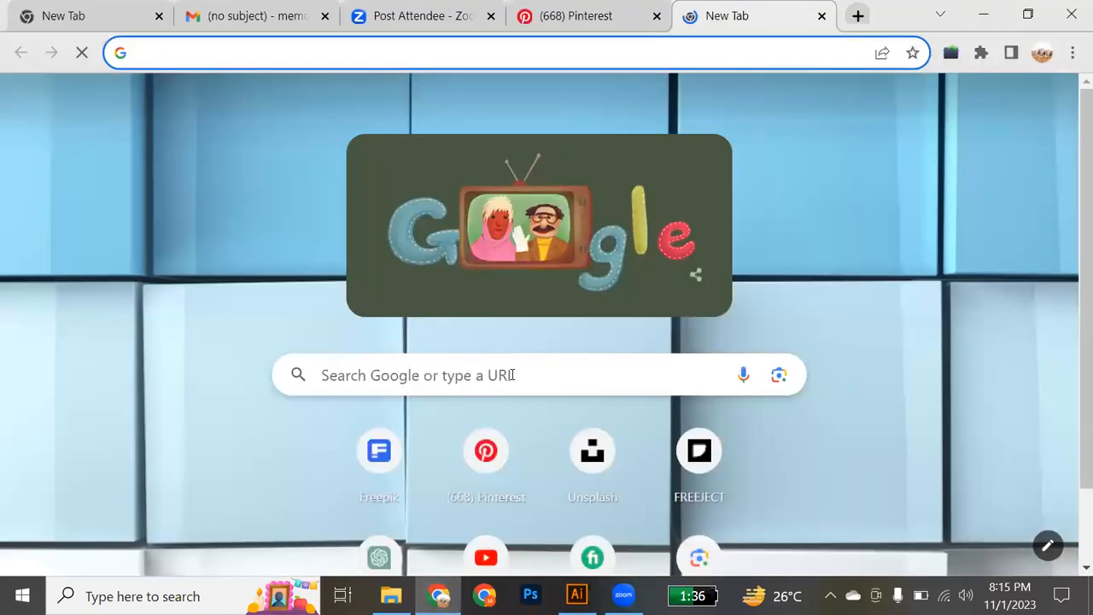
click(512, 375)
text(u)
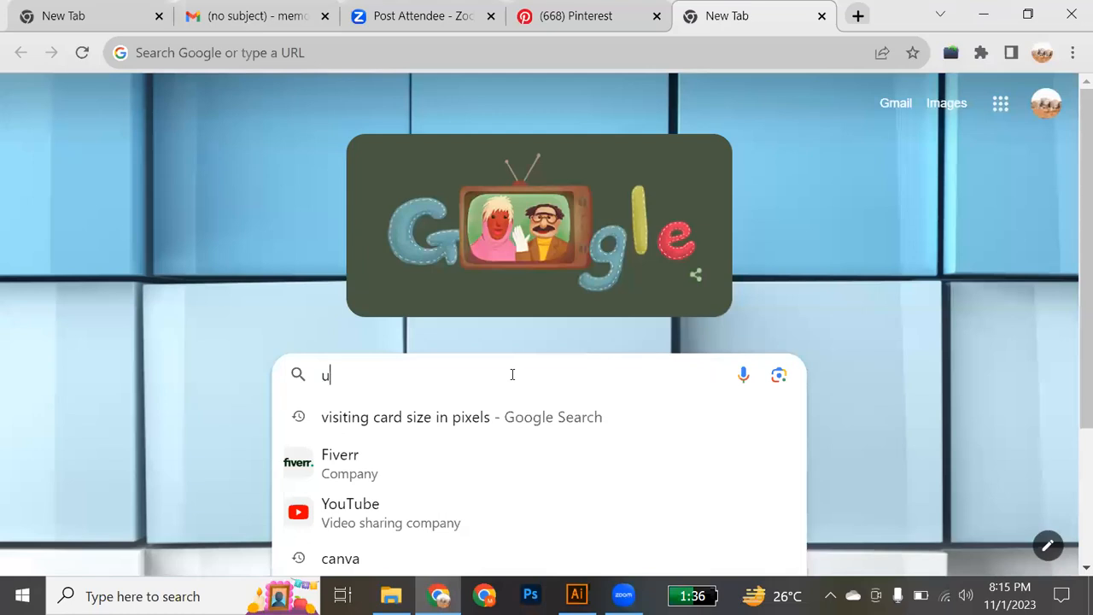
text(igra)
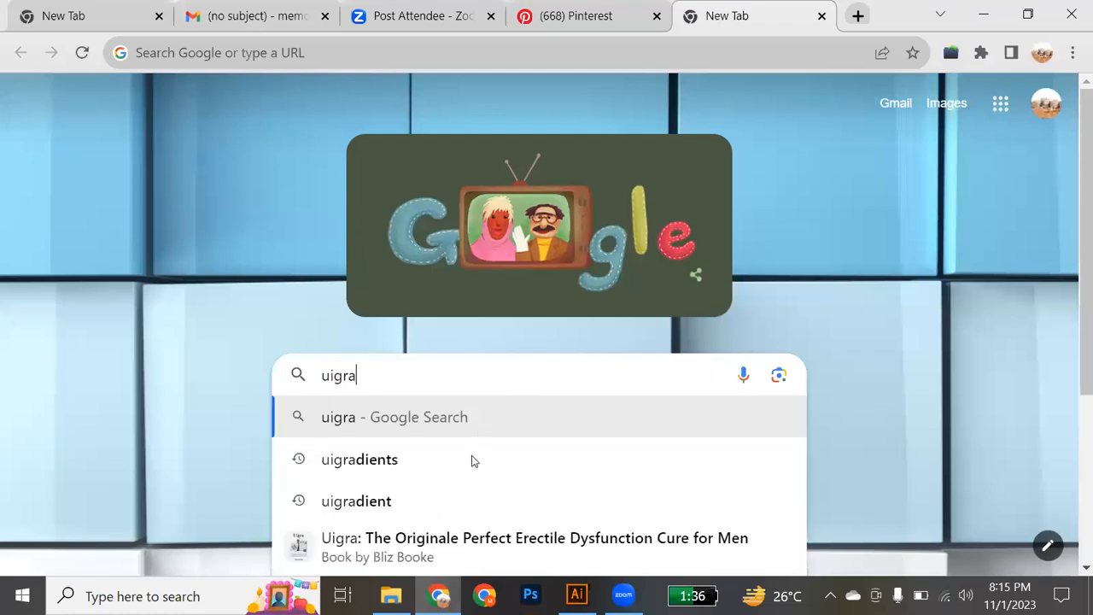
click(474, 465)
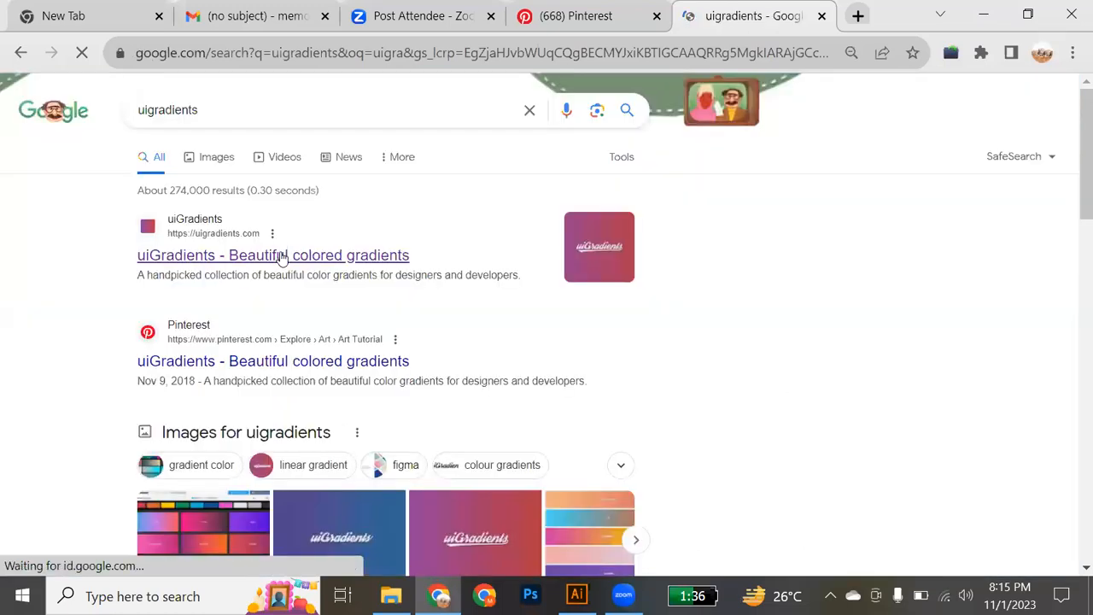
click(283, 256)
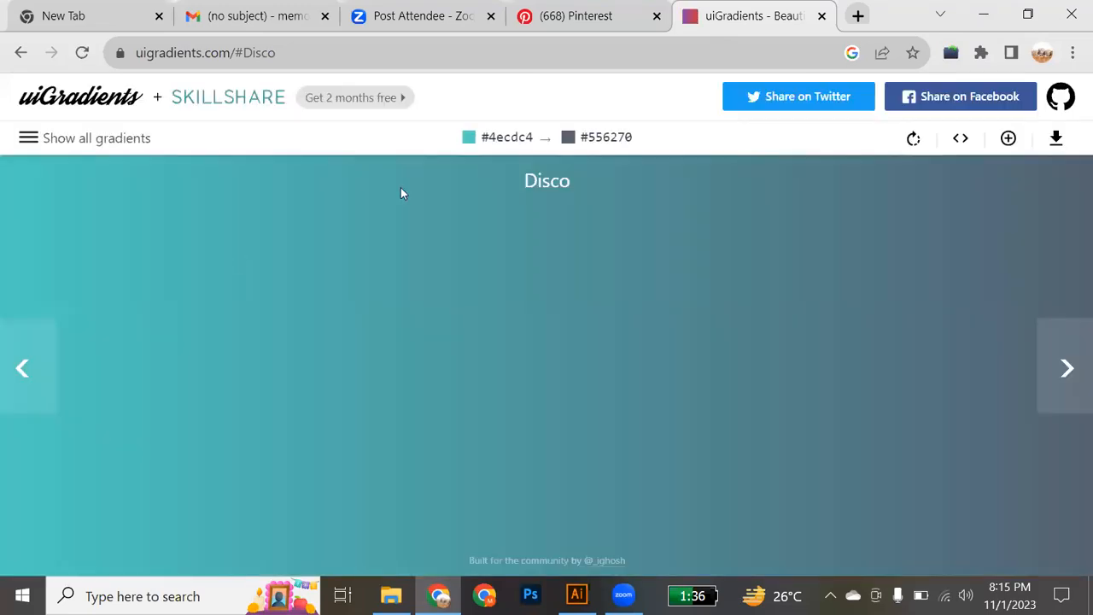
Show all gradients on uiGradients and browse the collection filtered by blue, green, yellow and orange
key(alt+Tab)
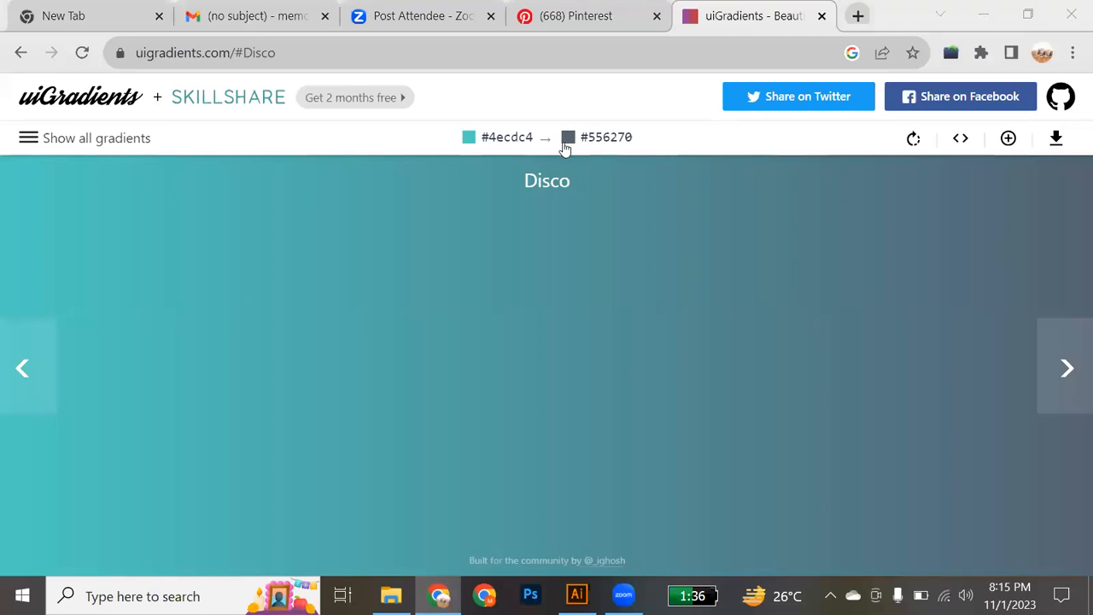
click(28, 138)
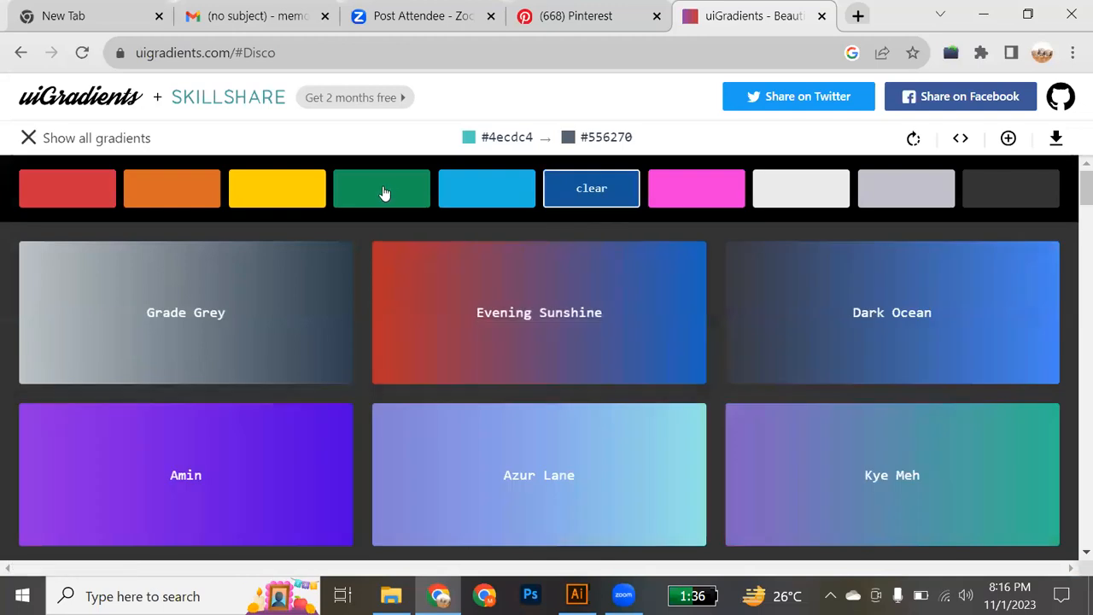
click(384, 194)
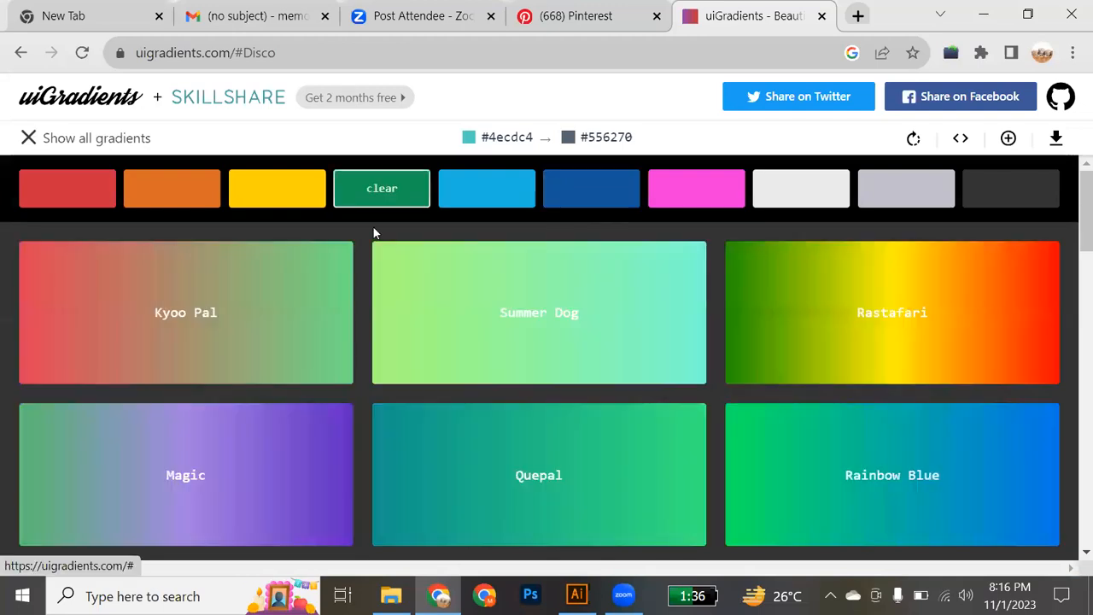
click(271, 189)
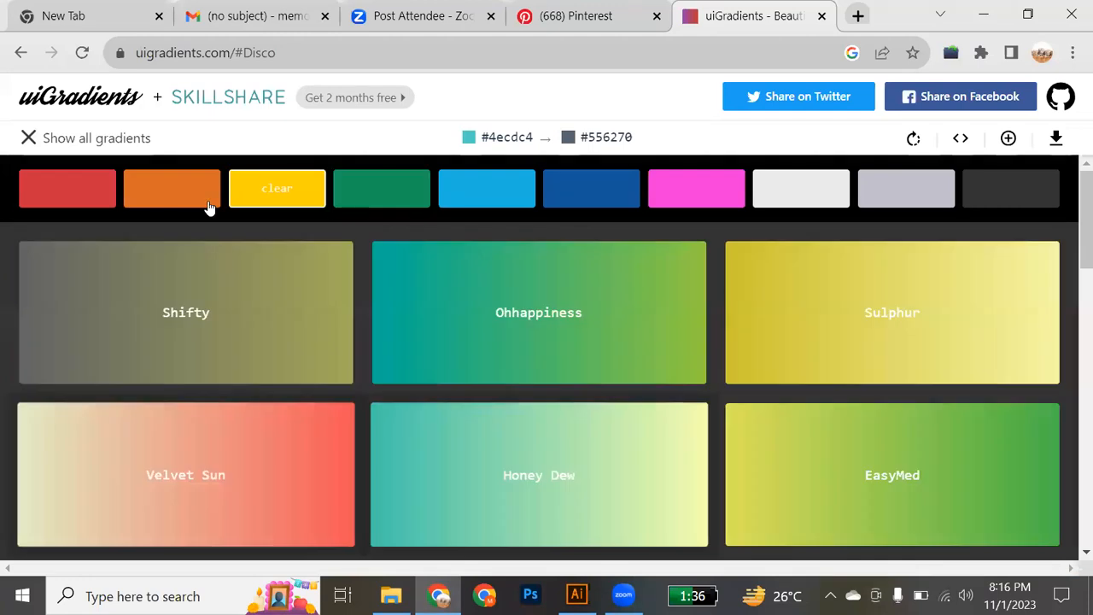
click(195, 202)
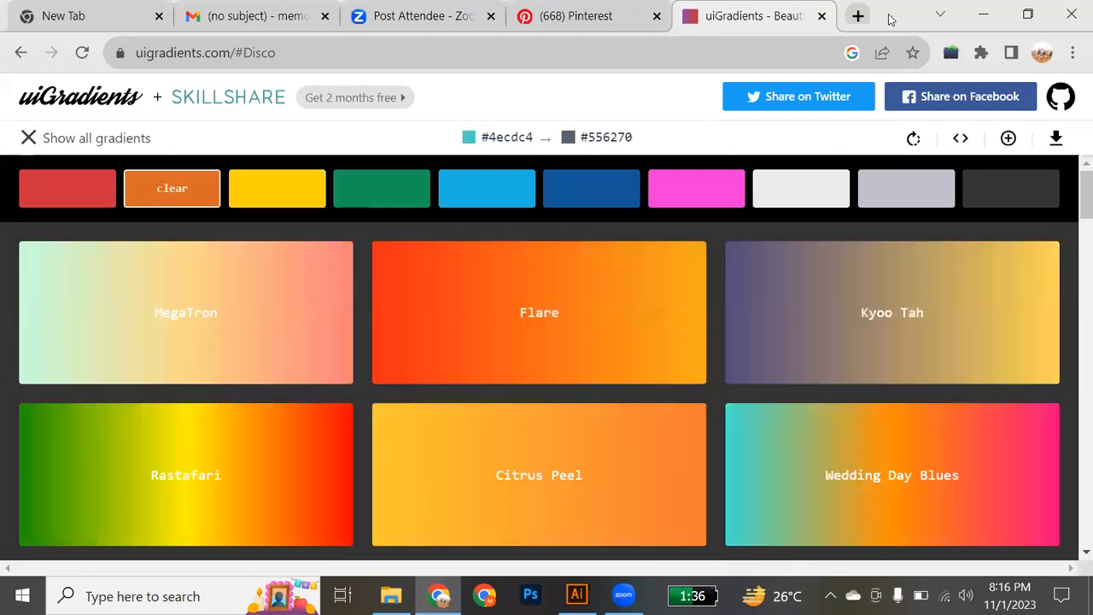
Search Google for "yellow tints and shades" in a new tab
click(858, 16)
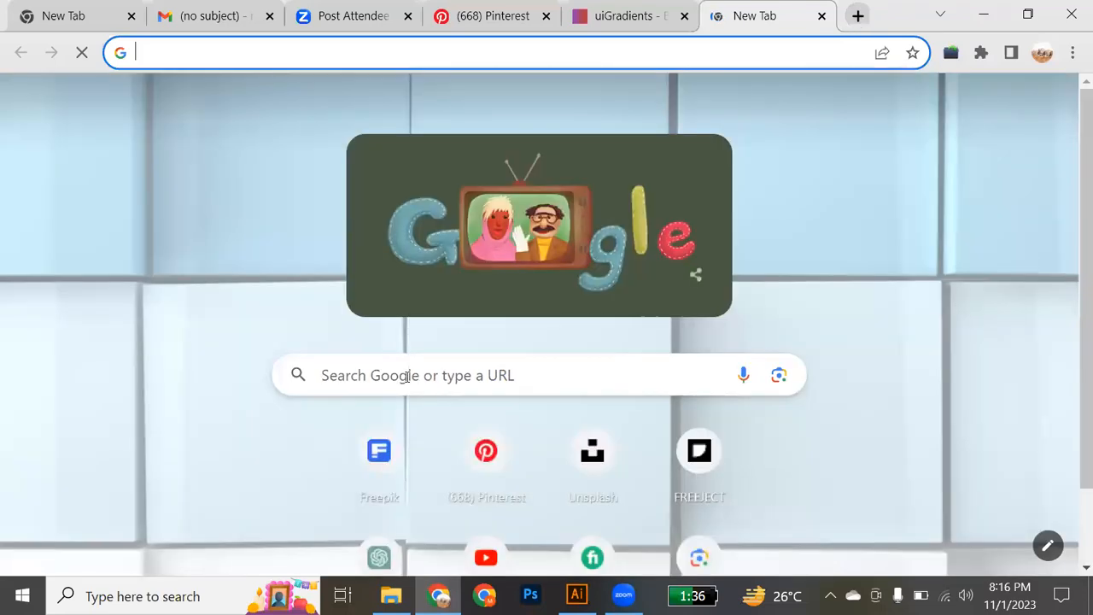
click(407, 376)
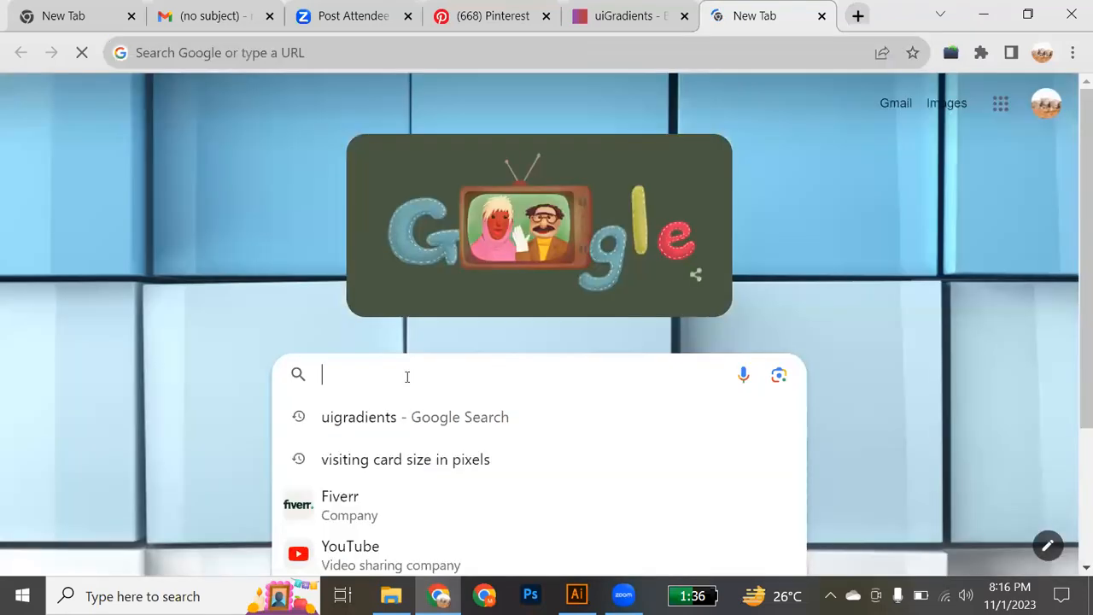
scroll(407, 376, down, 2)
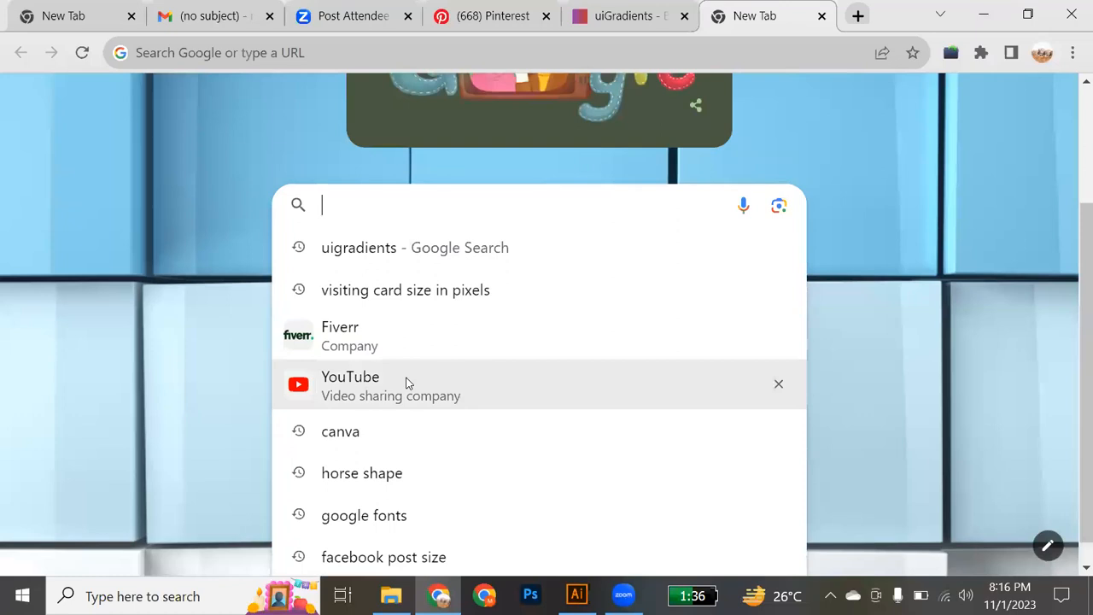
text(yelloaw)
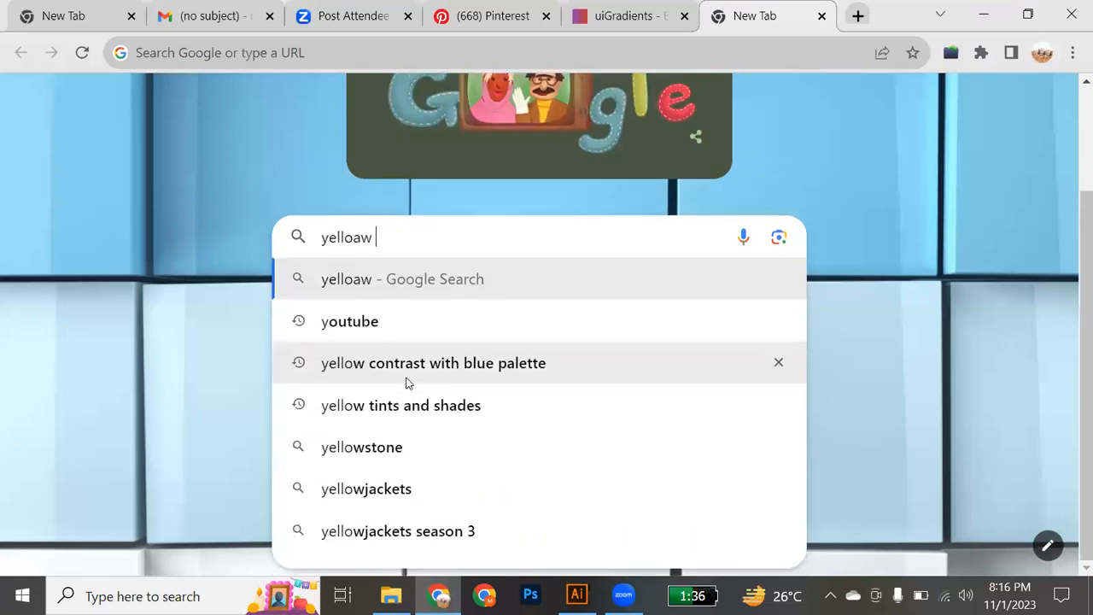
key(BackSpace)
key(BackSpace)
key(BackSpace)
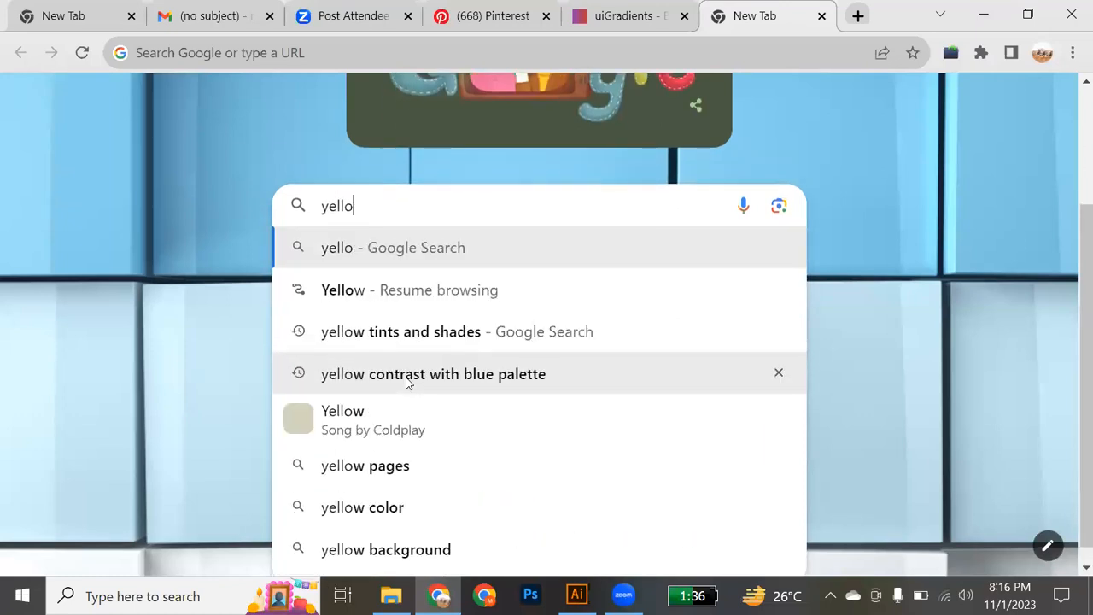
text(w tints)
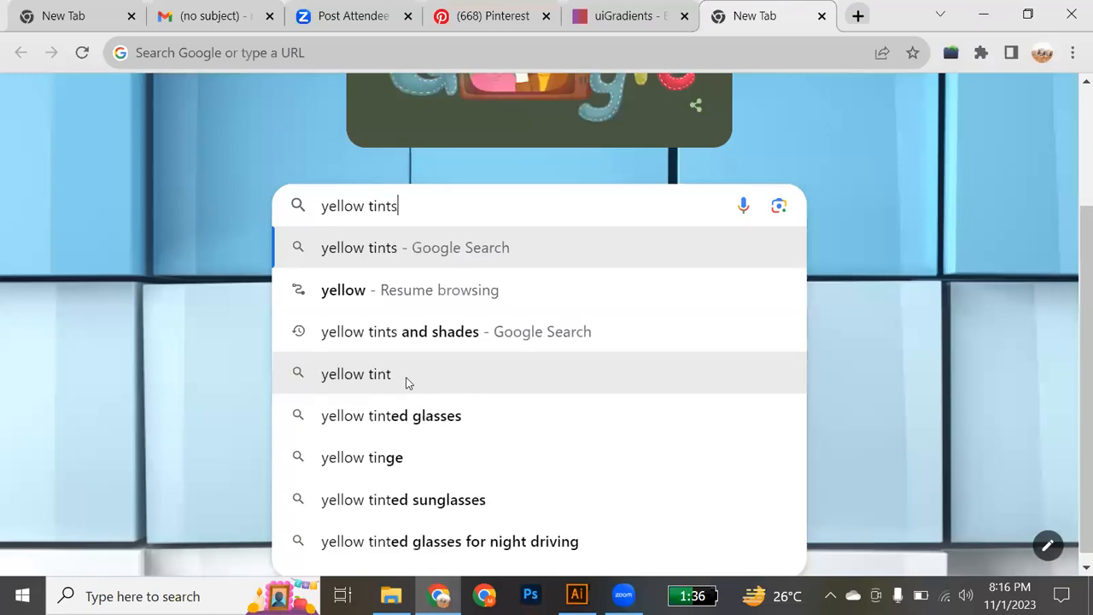
text( and )
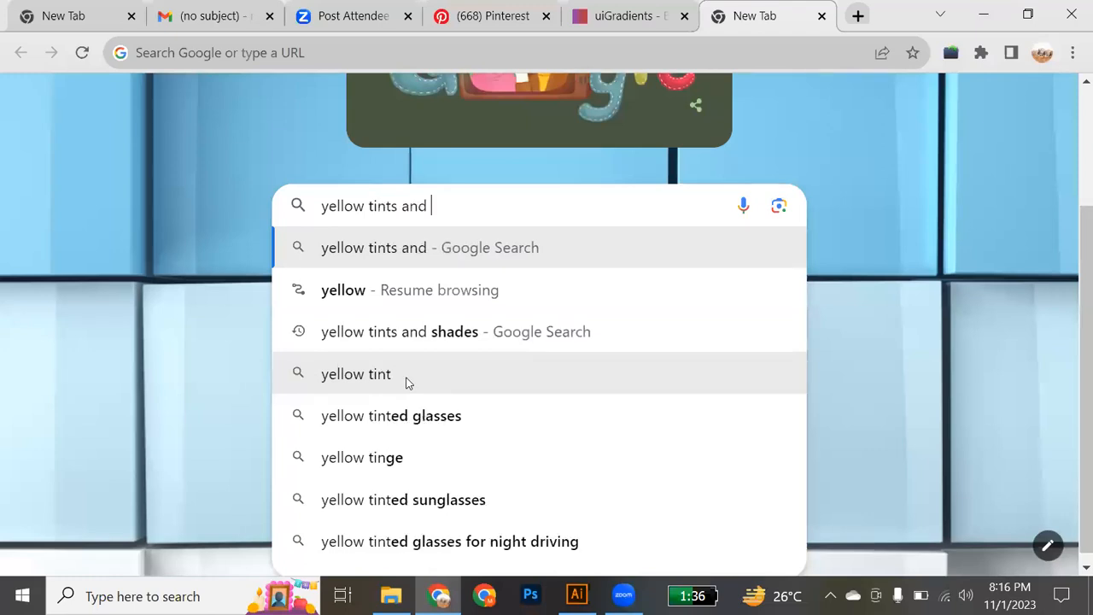
text(sha)
key(Return)
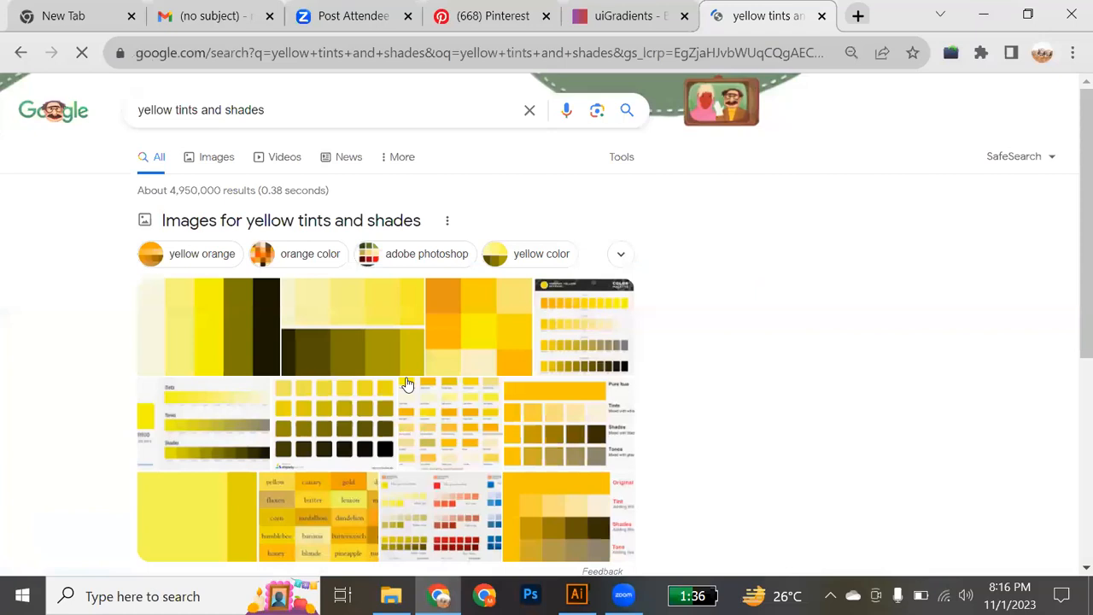
Browse the image results for yellow tints and shades and preview the Pinterest chart of yellow, red and blue tints, tones and shades
scroll(407, 384, down, 2)
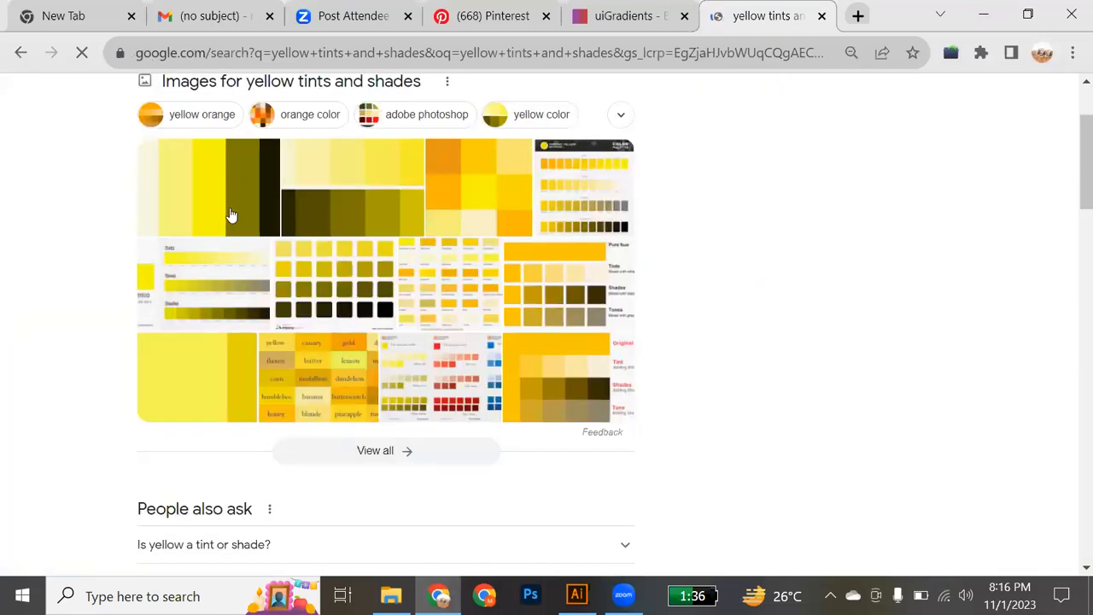
scroll(231, 216, up, 1)
scroll(192, 178, up, 1)
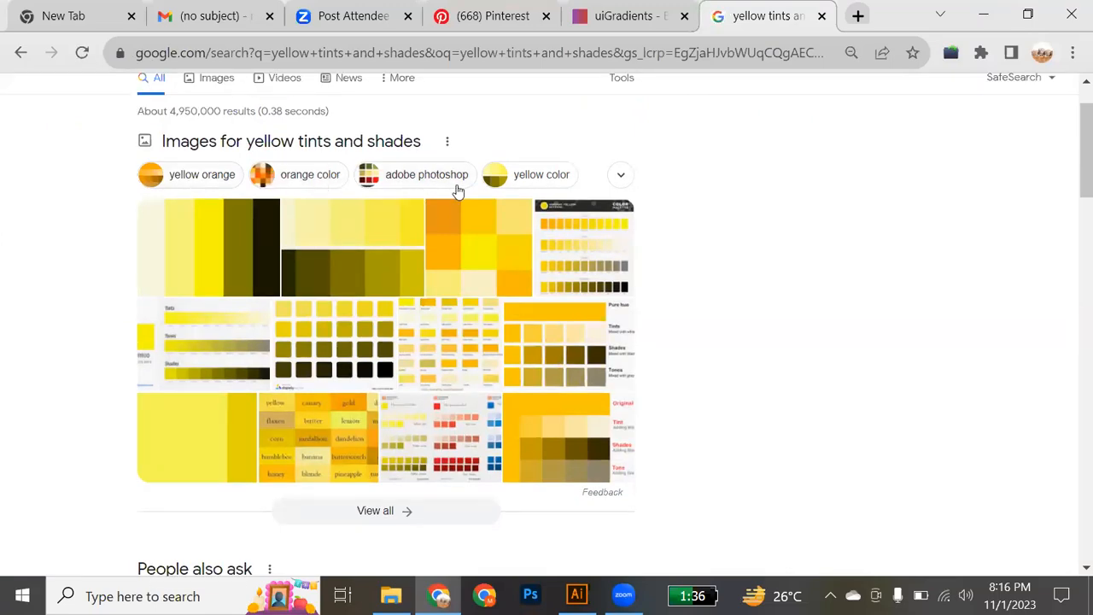
click(208, 85)
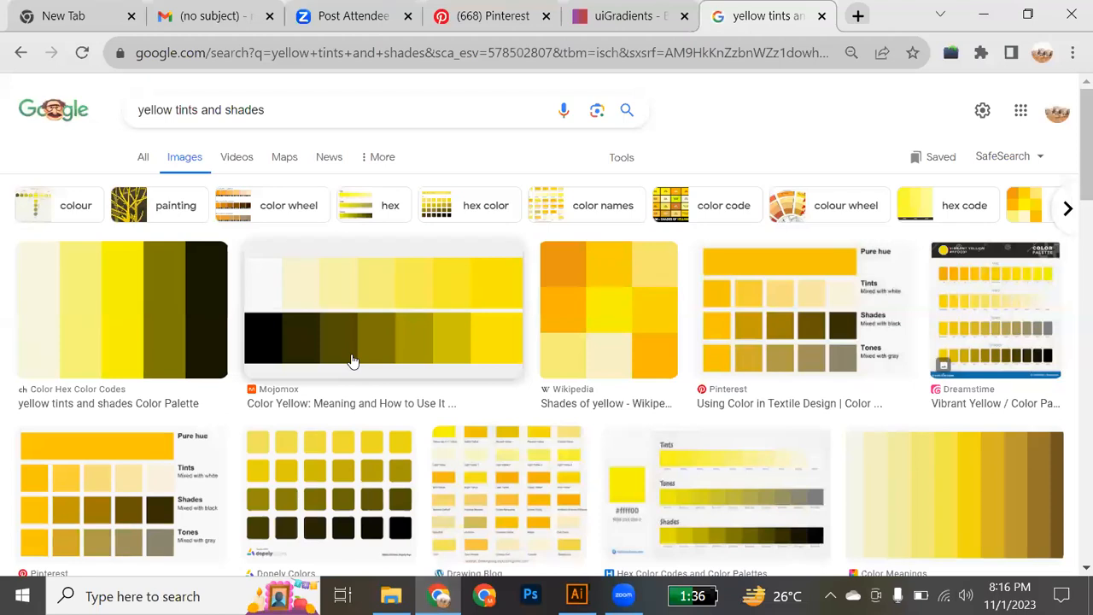
click(353, 360)
scroll(353, 361, down, 2)
scroll(160, 355, down, 1)
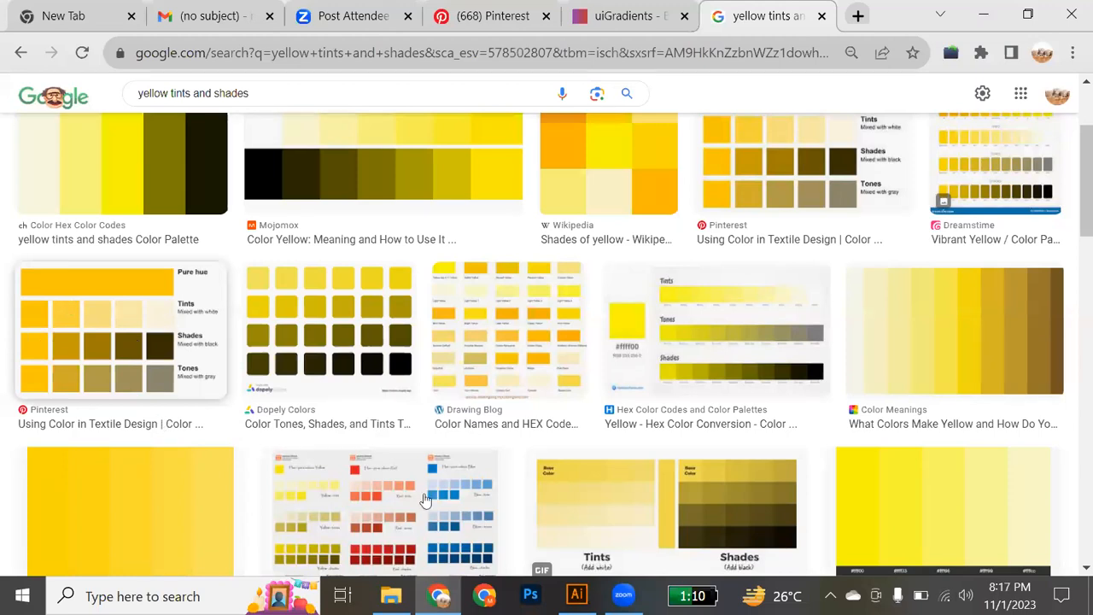
scroll(426, 499, down, 1)
scroll(457, 405, down, 1)
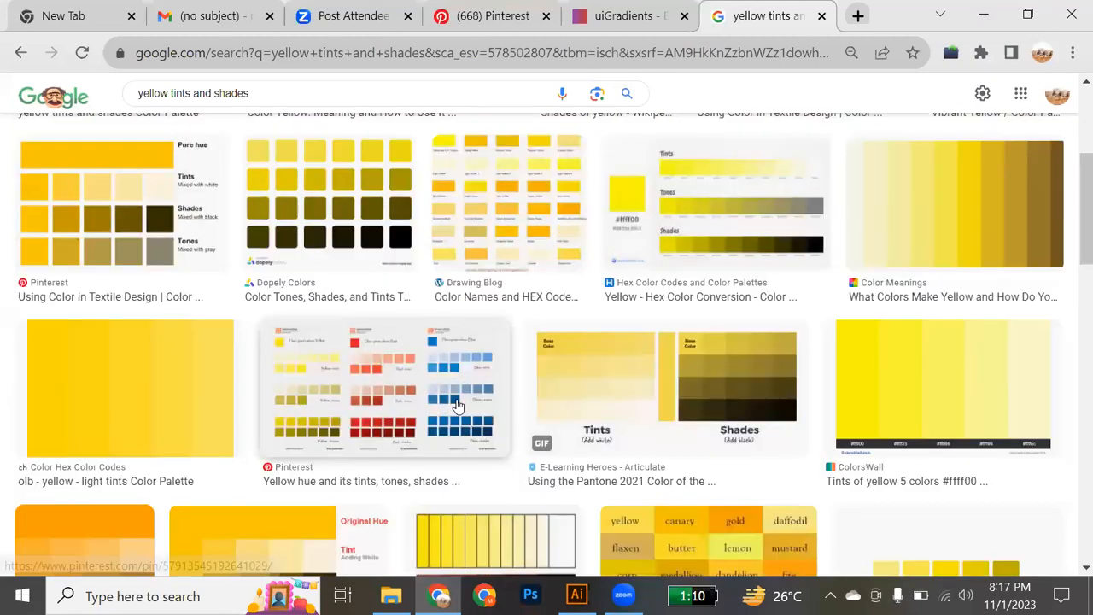
click(457, 406)
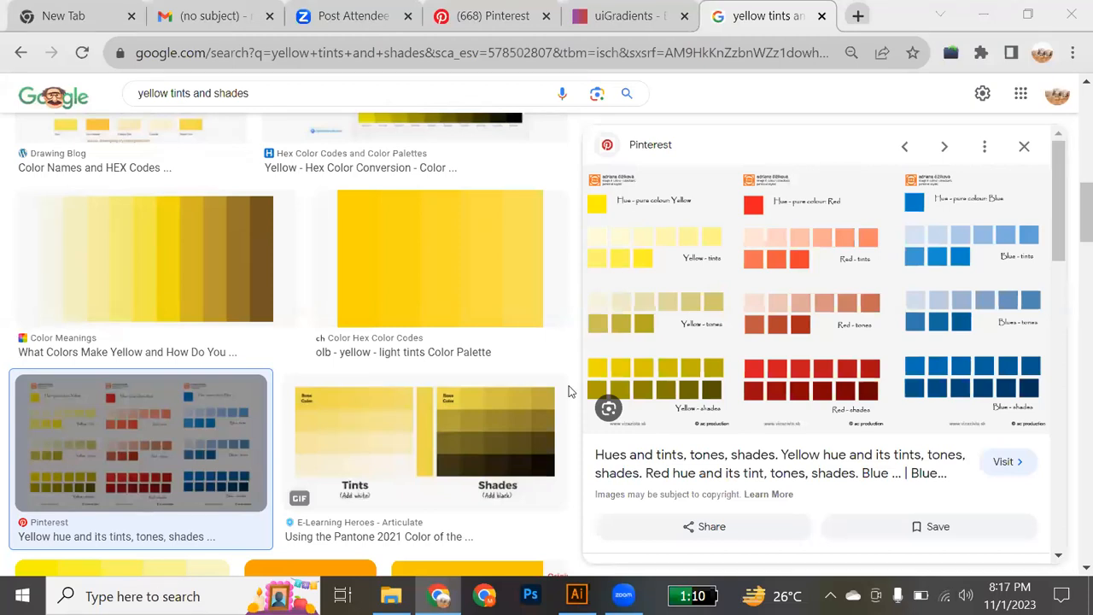
scroll(571, 391, up, 1)
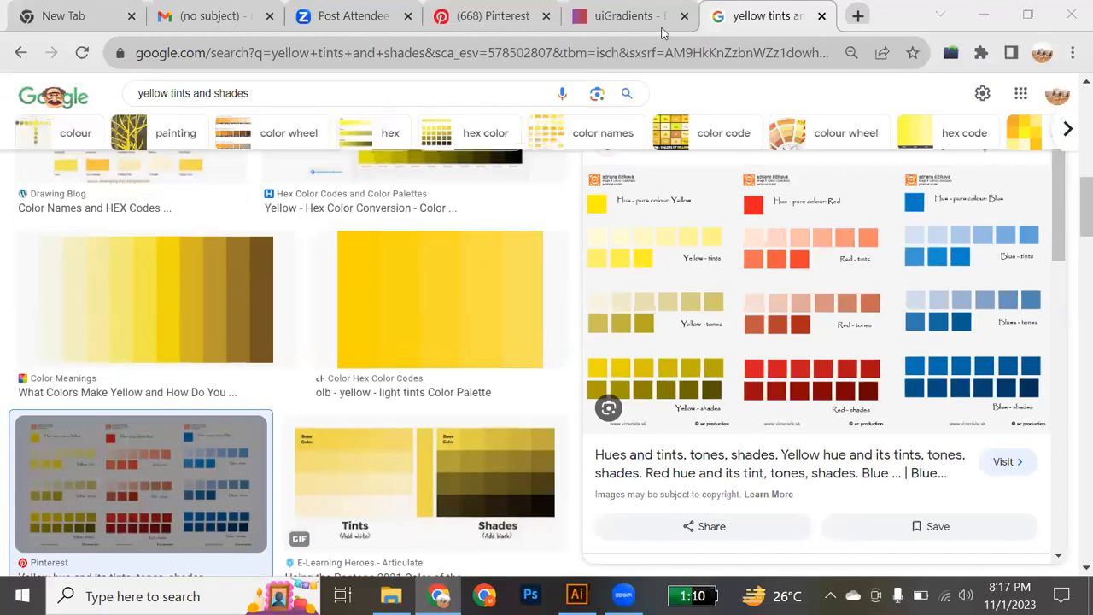
Return to uiGradients, filter the collection by yellow and open the Combi gradient
click(618, 11)
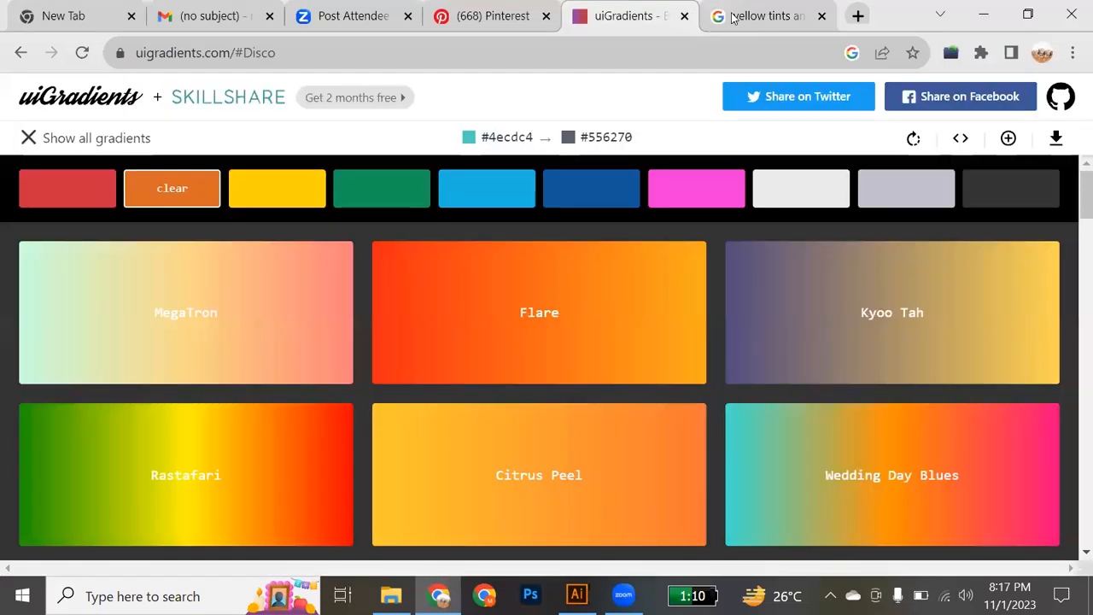
key(ctrl+Tab)
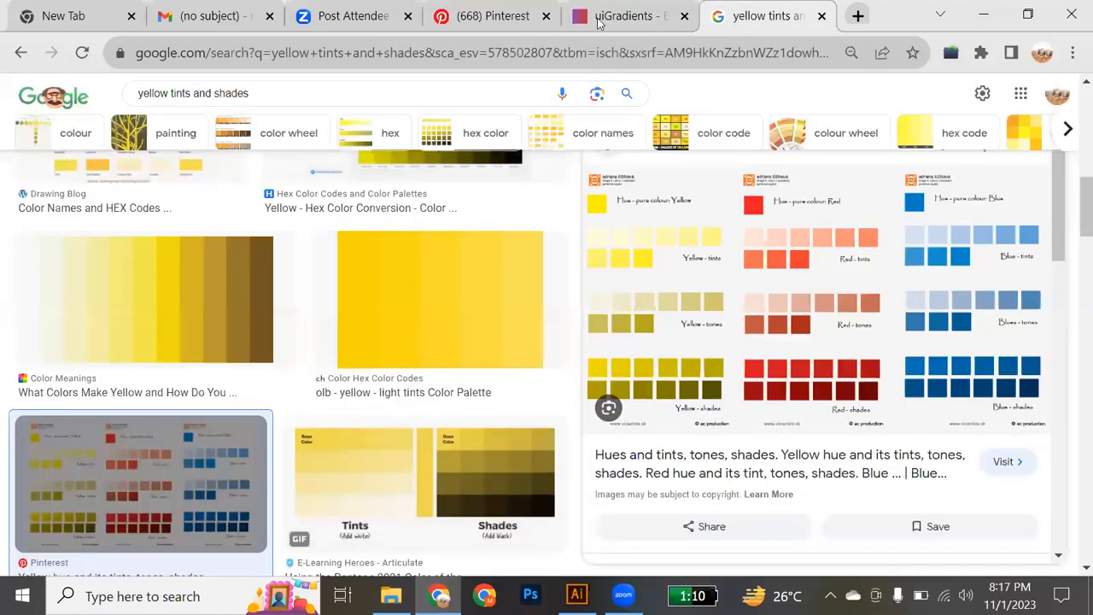
key(ctrl+shift+Tab)
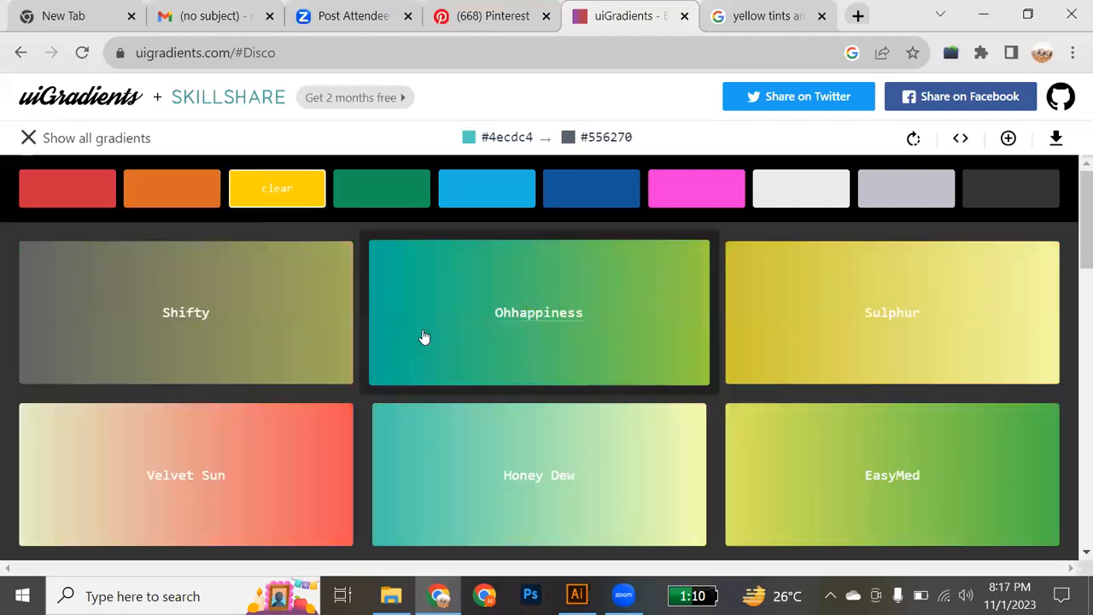
scroll(425, 337, down, 10)
scroll(425, 337, down, 2)
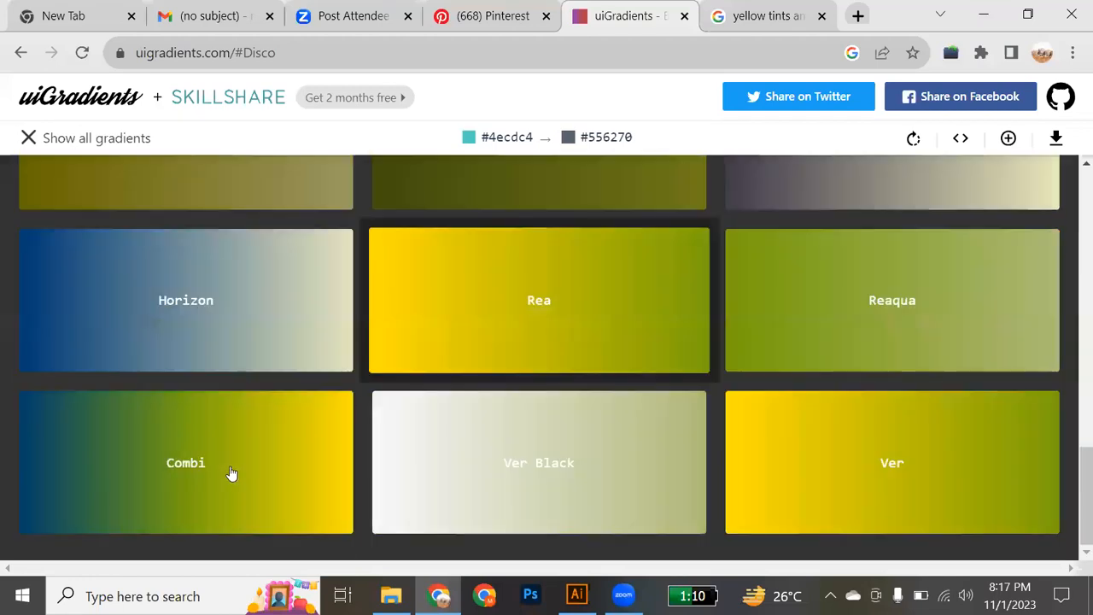
click(231, 473)
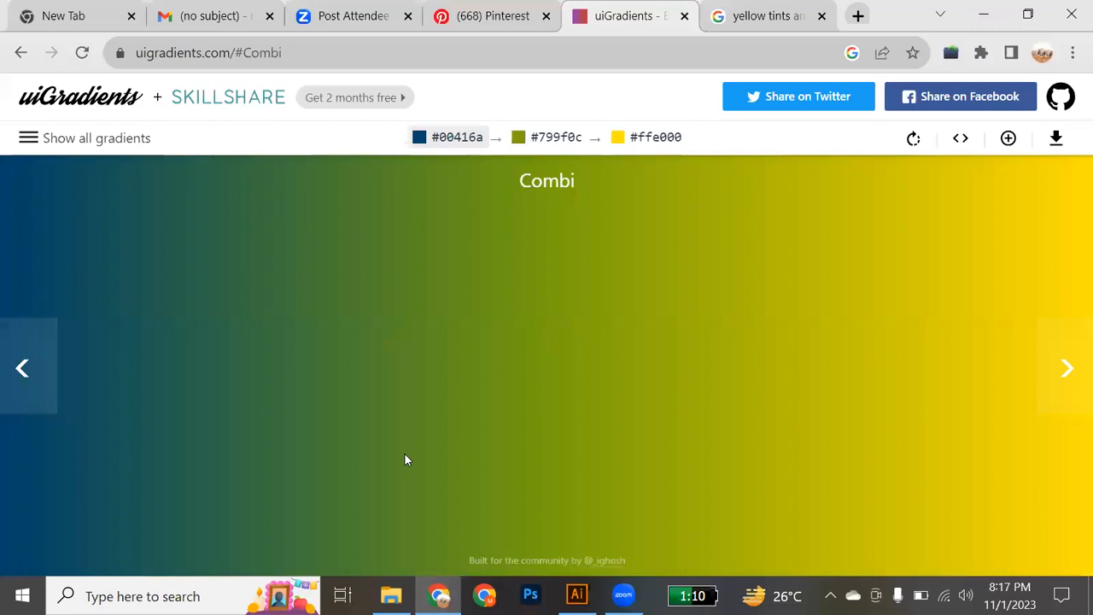
Switch to Illustrator and set the rectangle gradient's black end stop to the Combi blue, 00416A
click(577, 595)
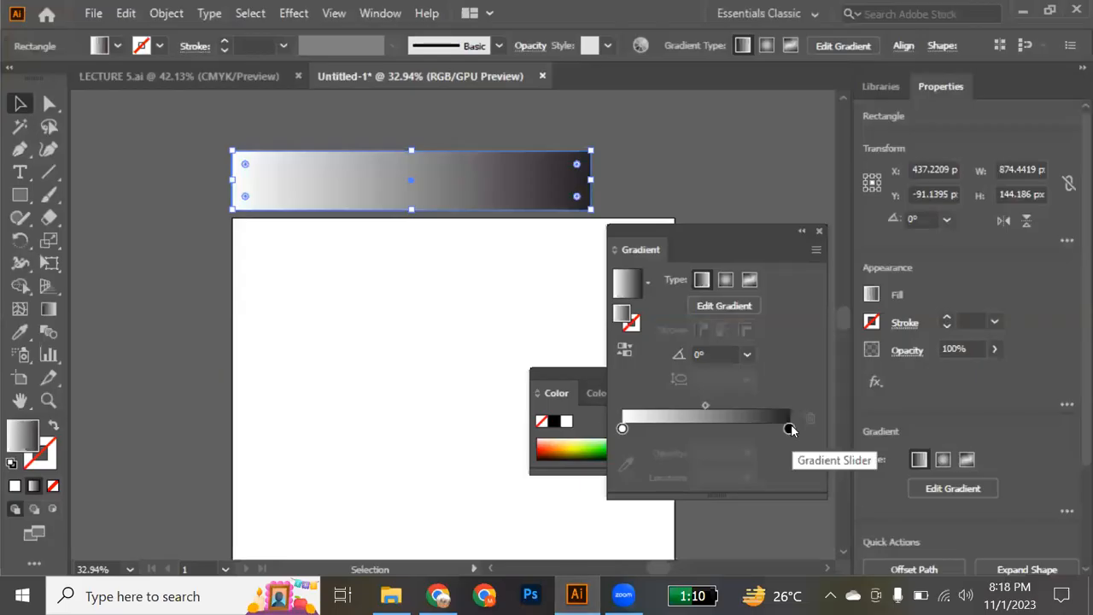
click(791, 429)
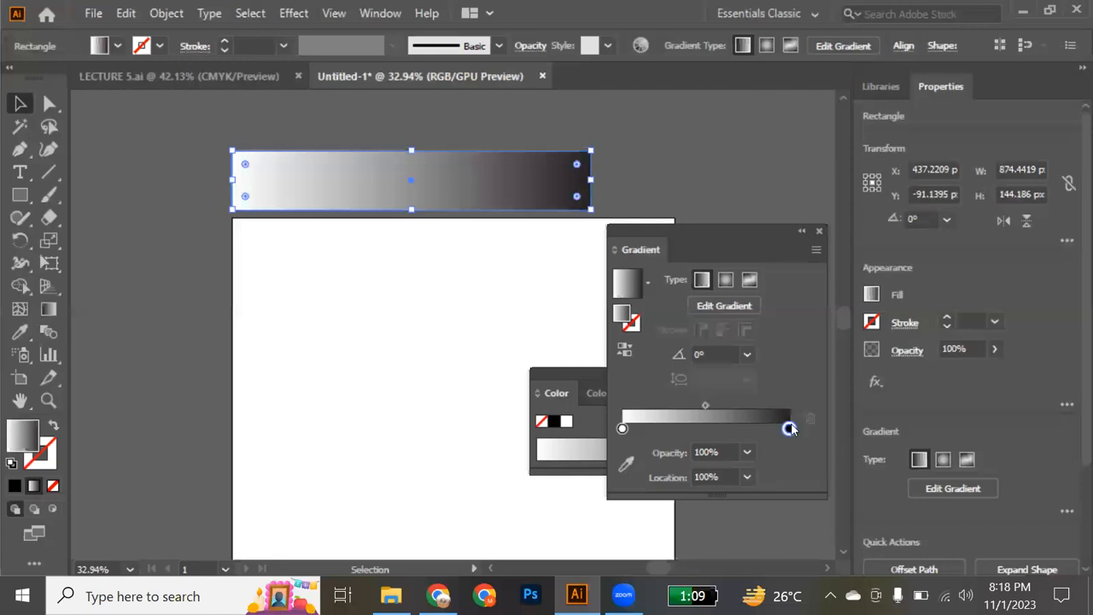
double_click(21, 436)
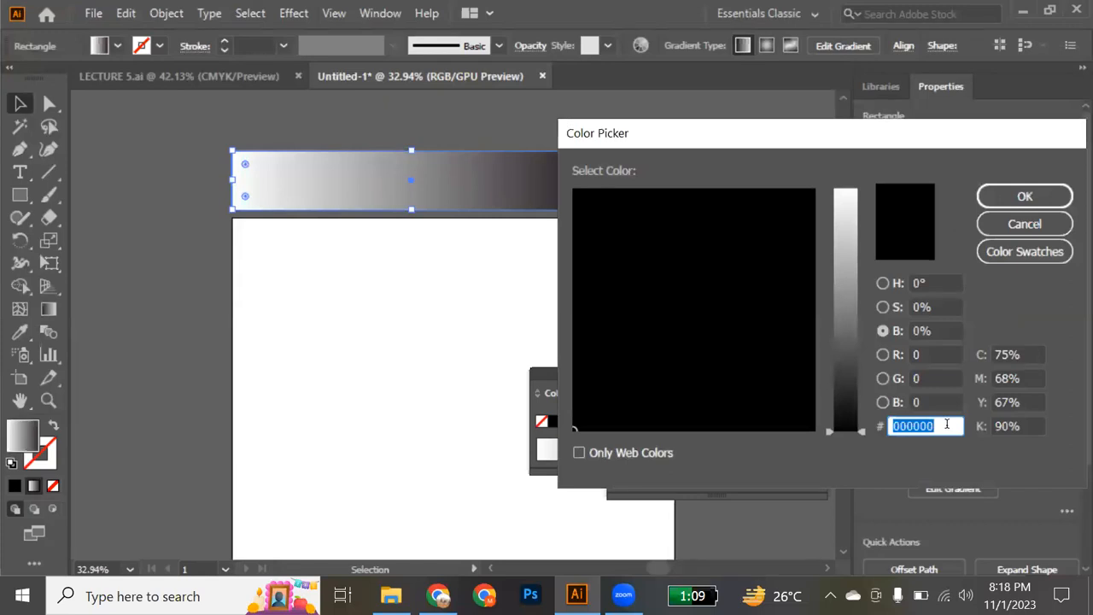
text(00416A)
key(Return)
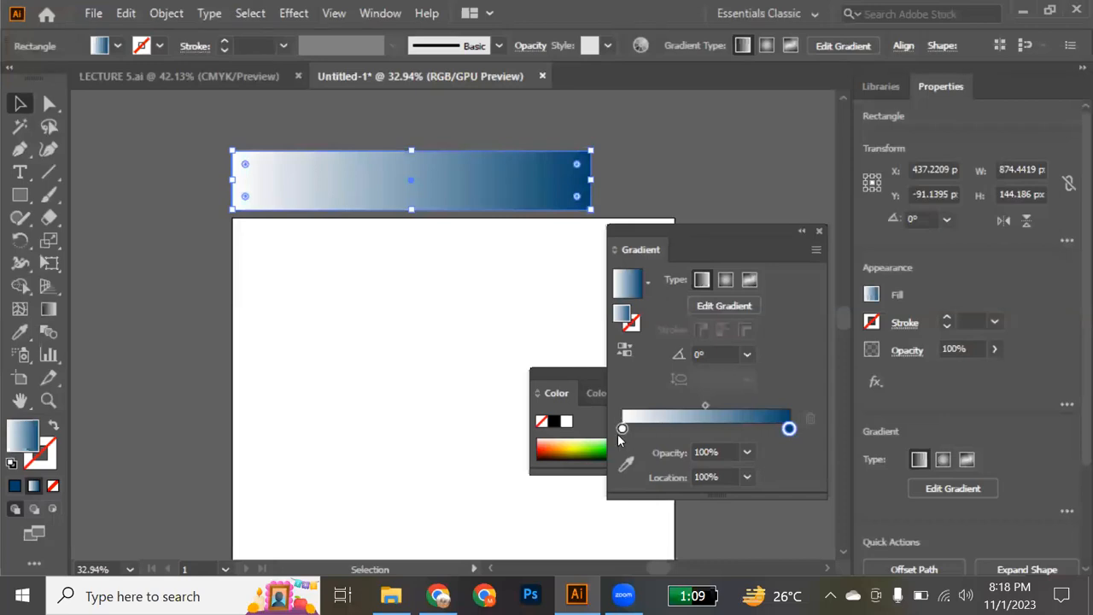
Rearrange the gradient stops with dark blue at 0%, white at about 52% and another white stop at 100%
drag(622, 429, 718, 423)
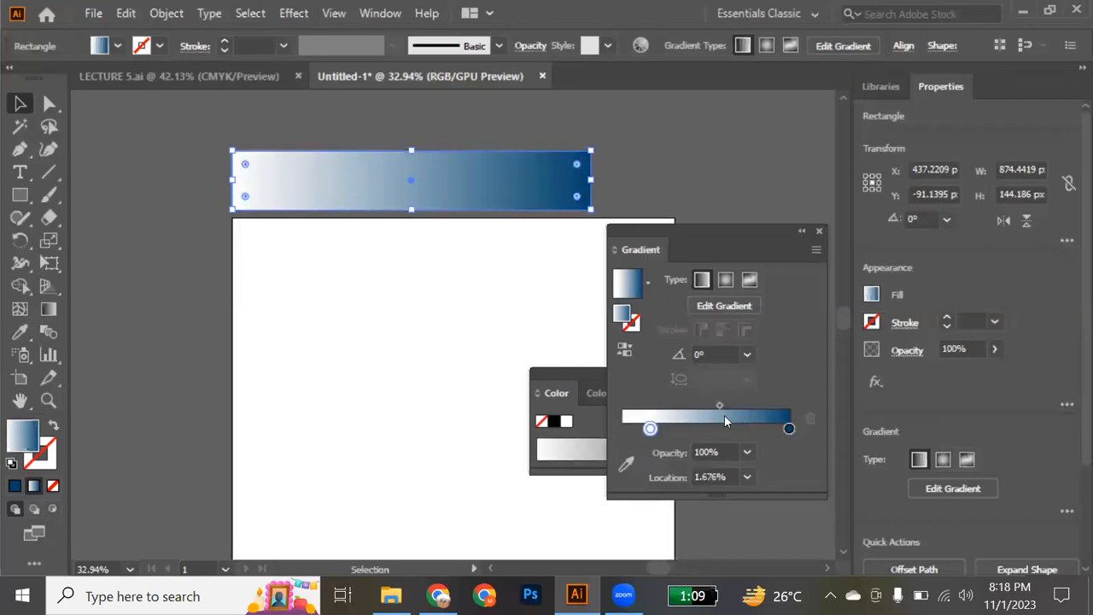
click(789, 429)
drag(618, 436, 623, 429)
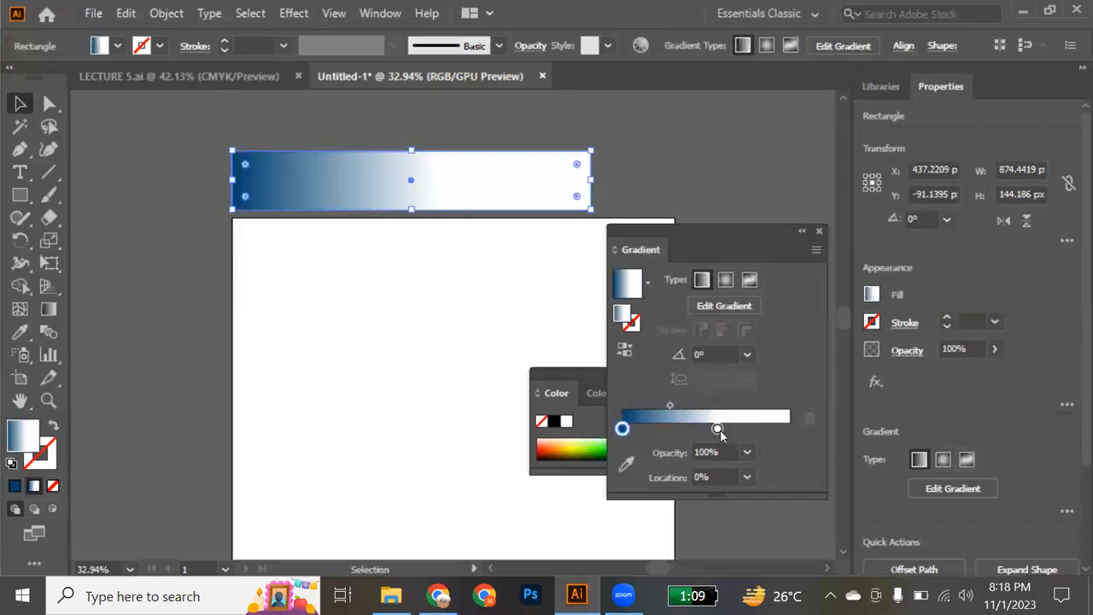
drag(722, 429, 744, 429)
drag(825, 432, 712, 440)
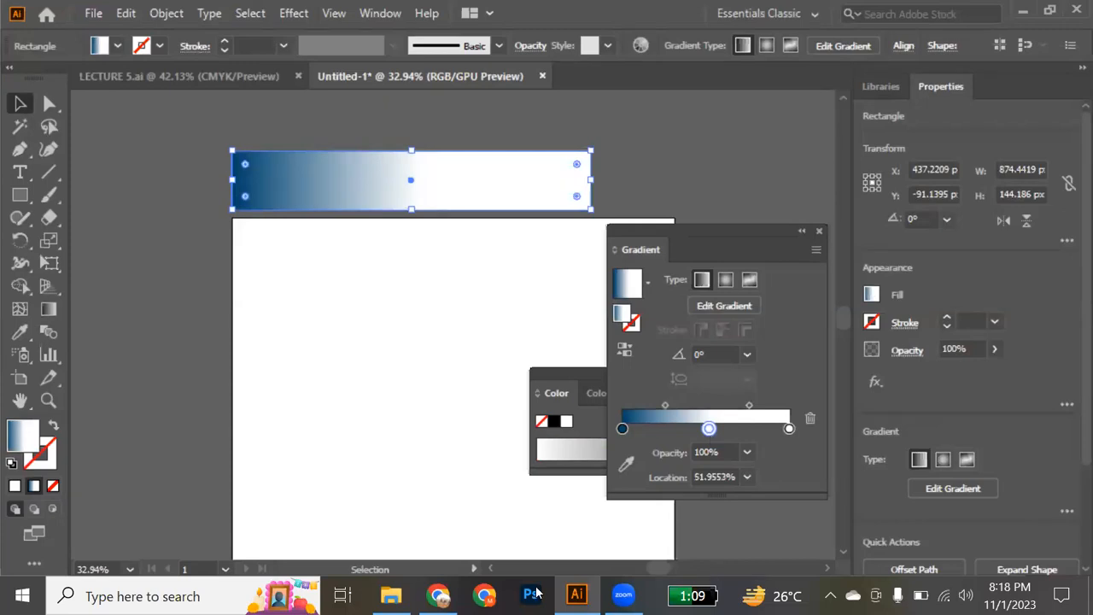
Copy the green code #799f0c from Combi on uiGradients in Chrome and apply it to the middle gradient stop in Illustrator
click(438, 597)
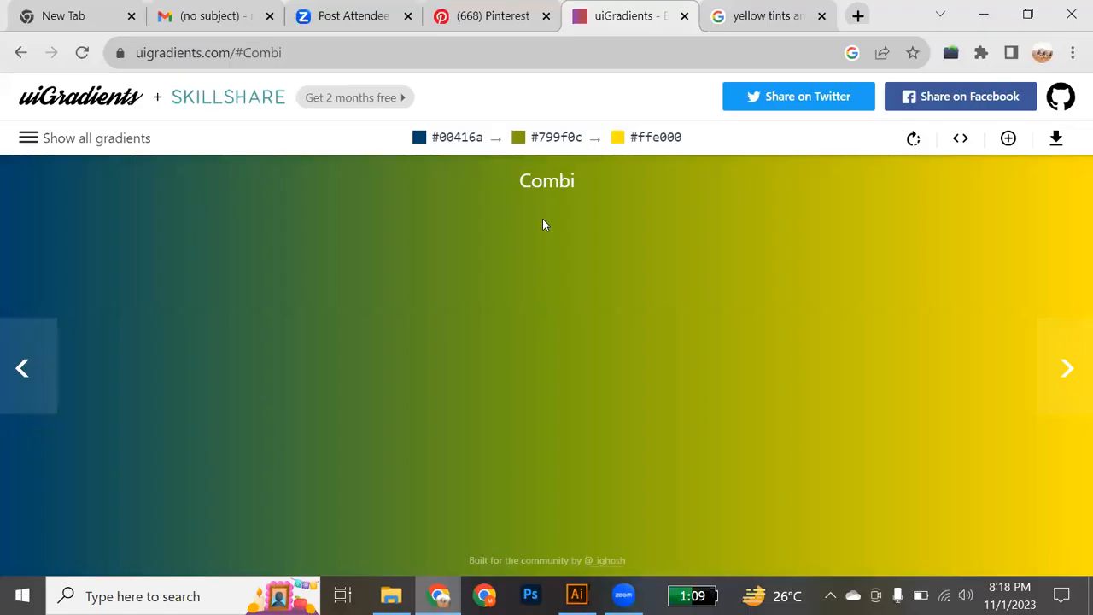
click(549, 147)
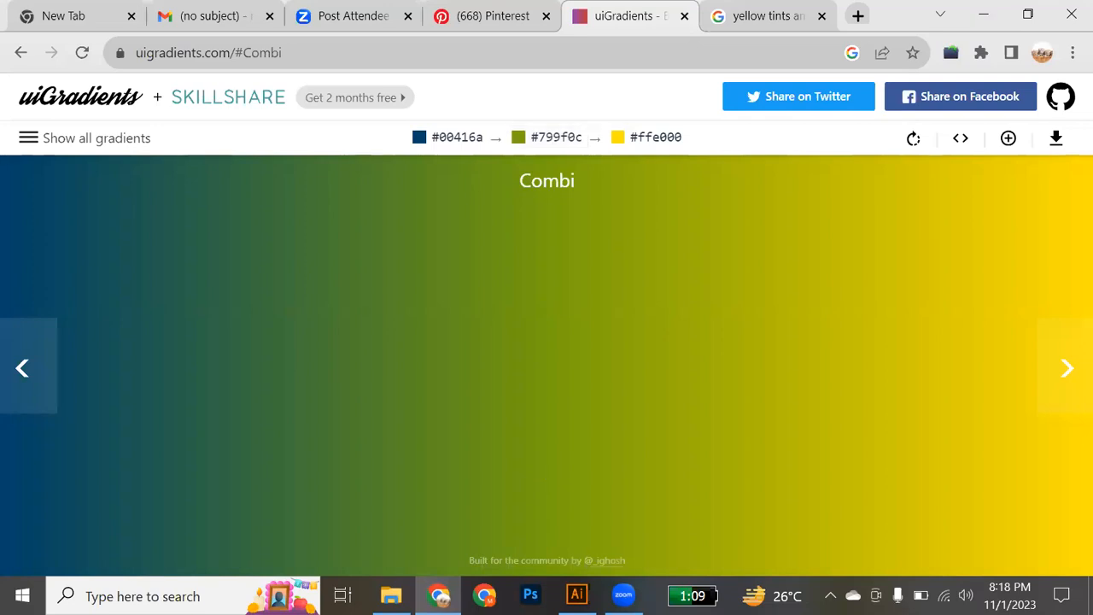
key(alt+Tab)
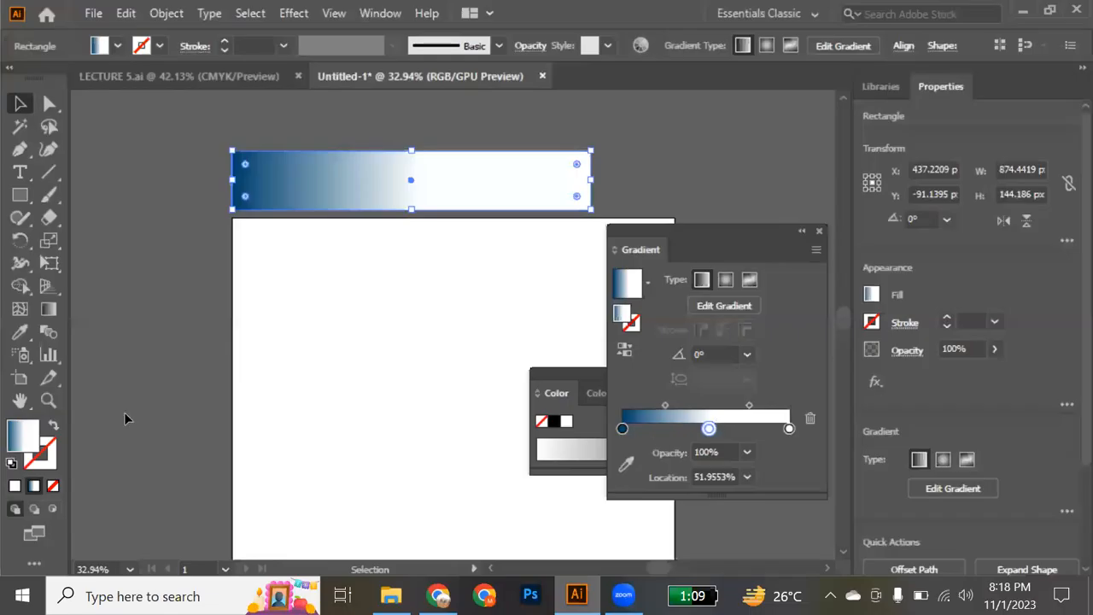
double_click(28, 439)
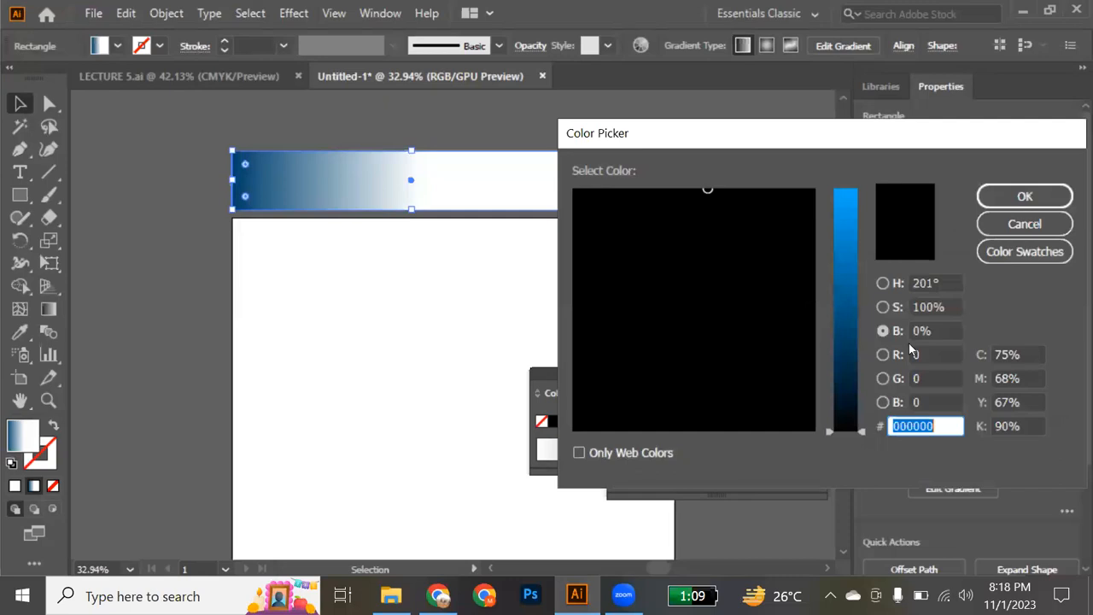
key(ctrl+v)
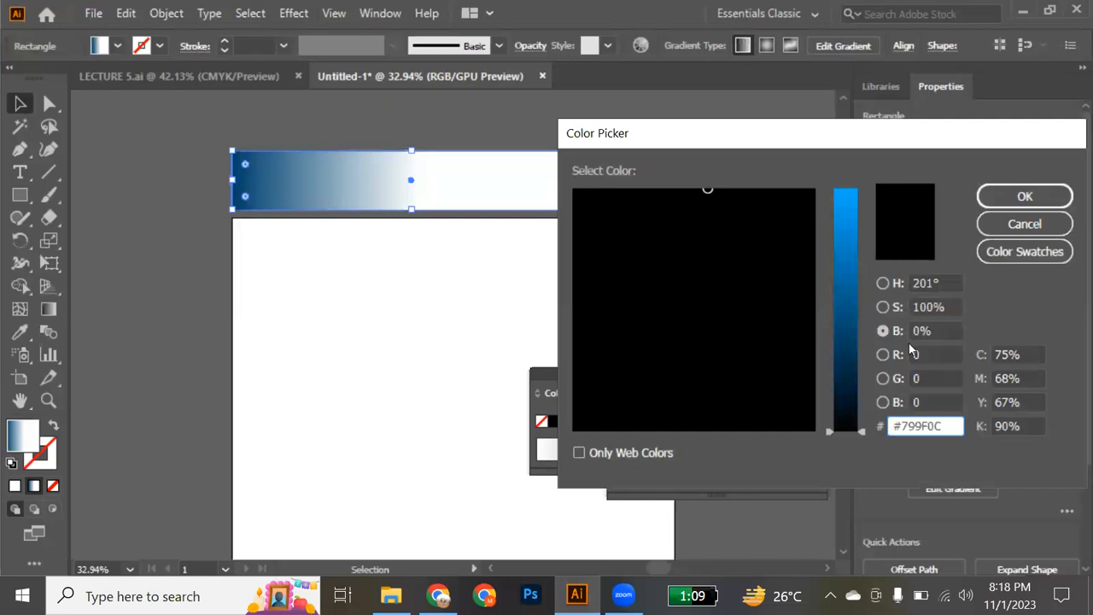
key(Return)
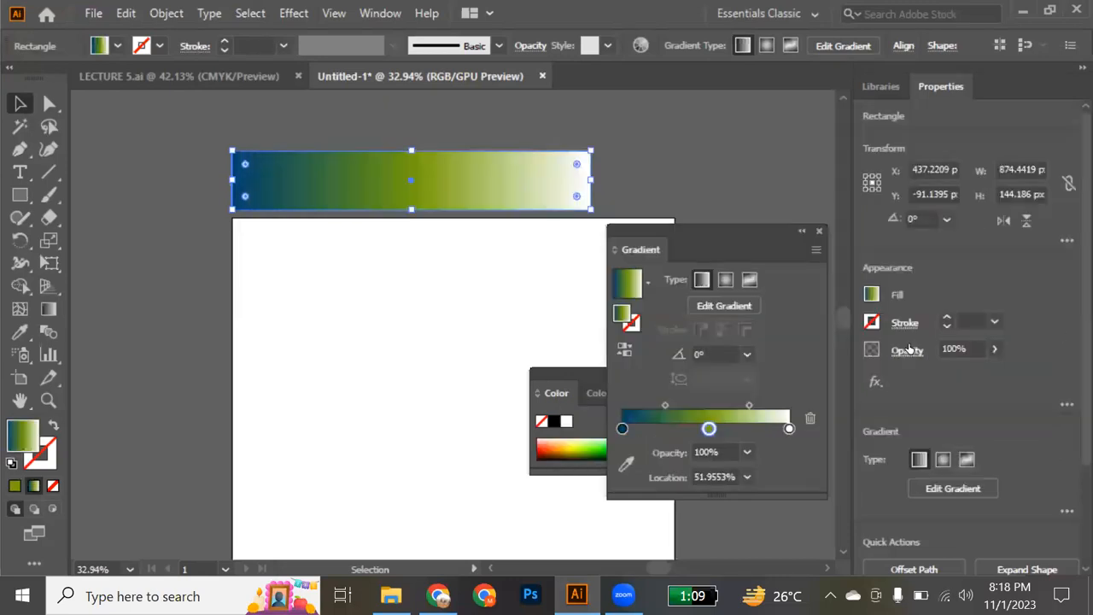
Copy the yellow code #ffe000 from Combi on uiGradients in Chrome and apply it to the last gradient stop in Illustrator
click(789, 429)
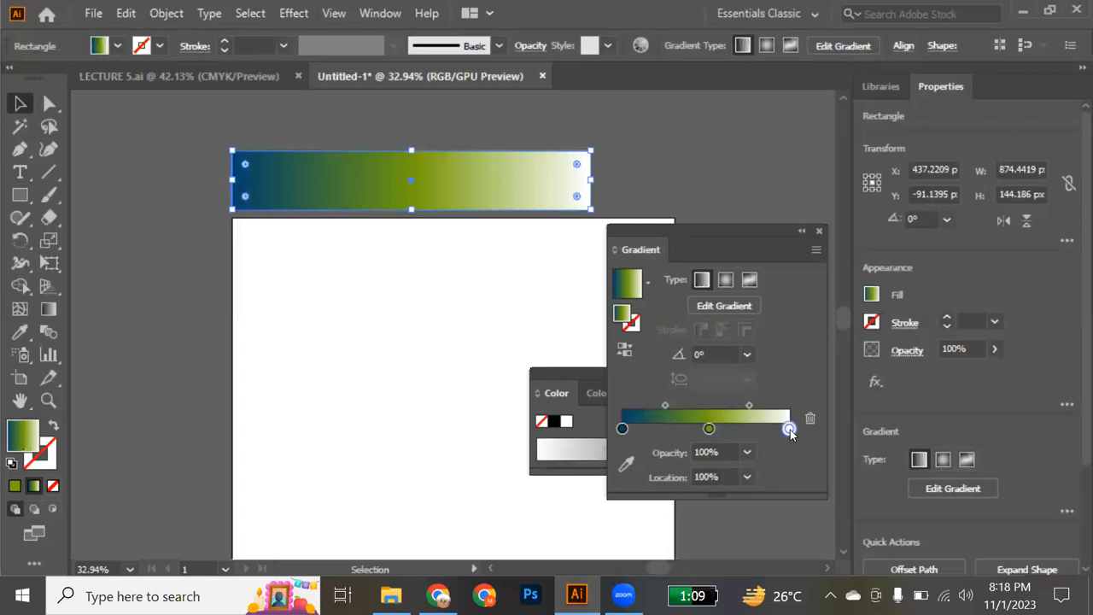
key(alt+Tab)
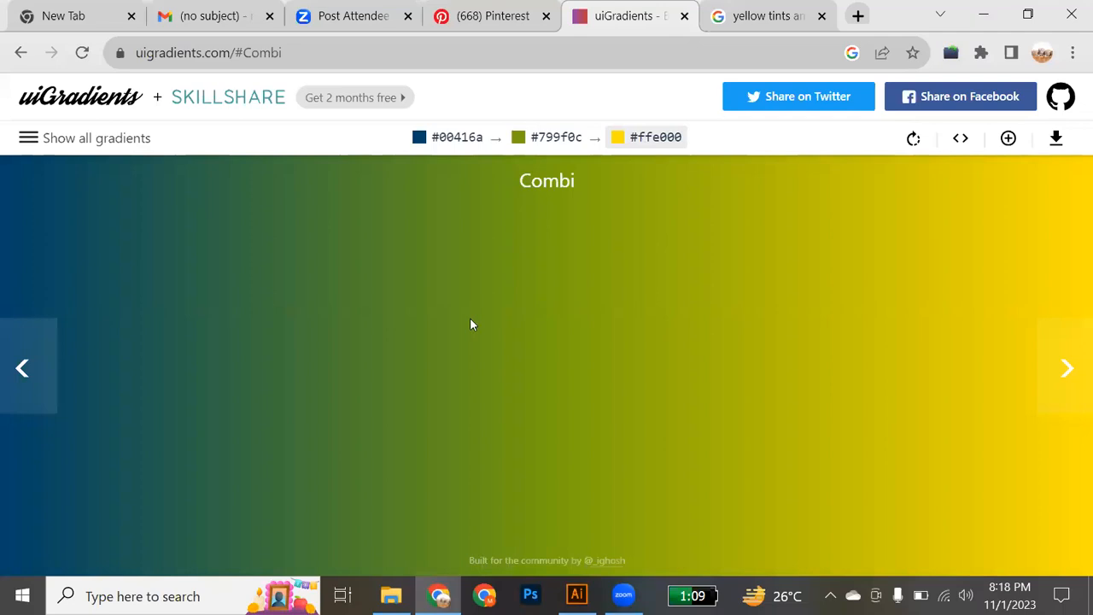
key(alt+Tab)
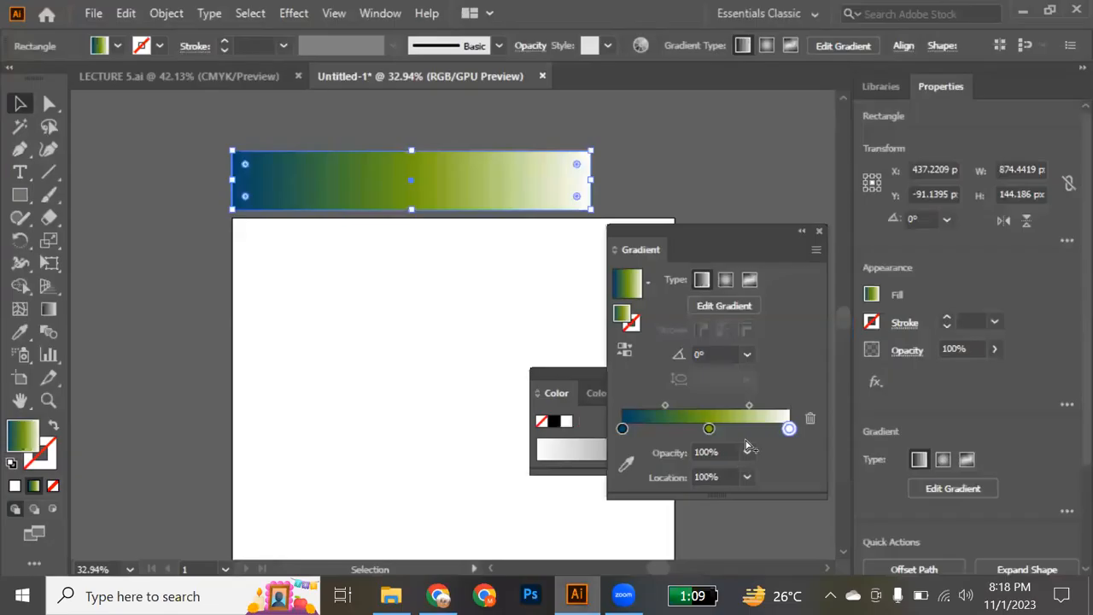
double_click(33, 440)
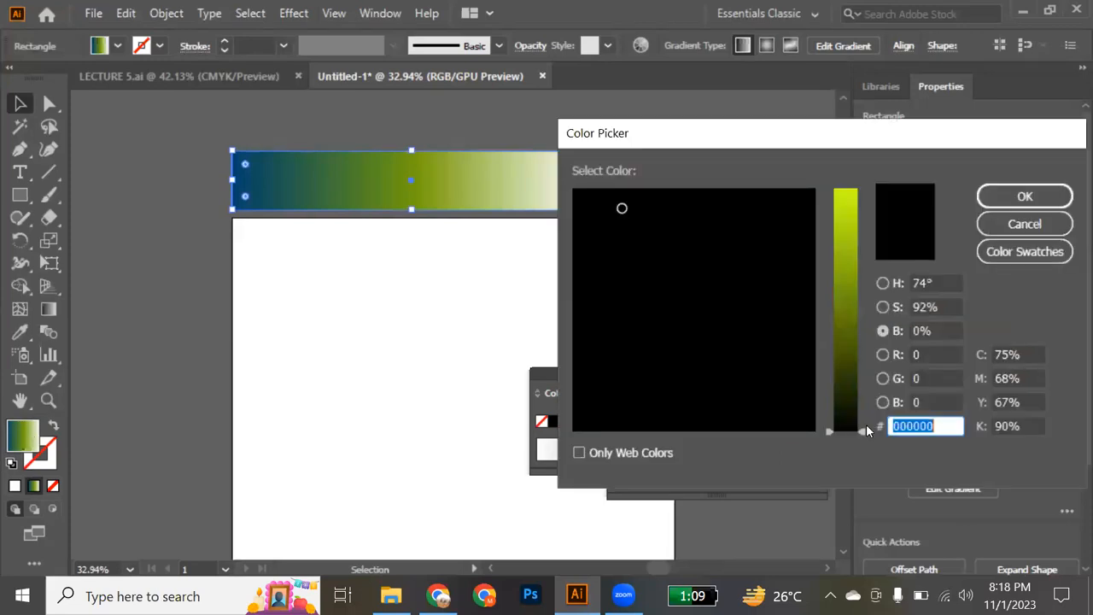
text(FFD700)
key(Return)
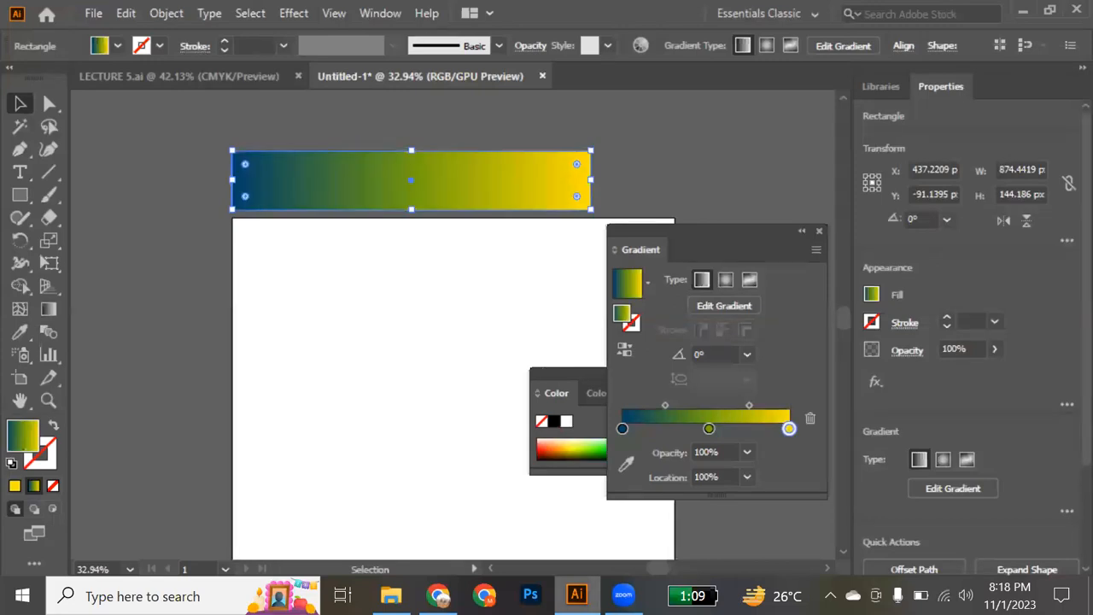
Compare the gradient with Combi in Chrome, and in Illustrator try shifting the blue-green midpoint to about 70%
key(alt+Tab)
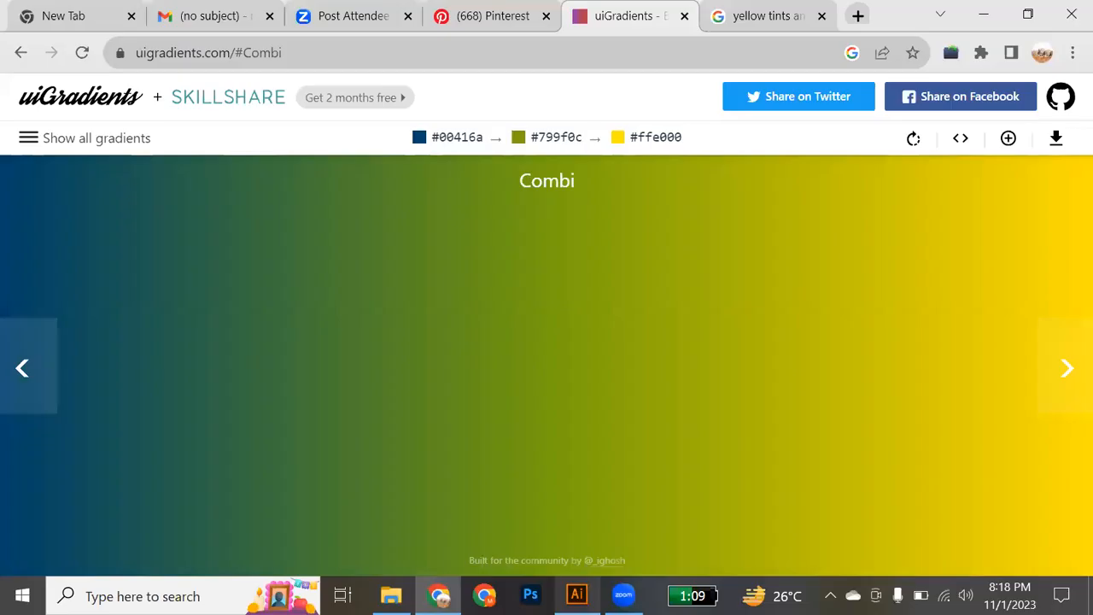
key(alt+Tab)
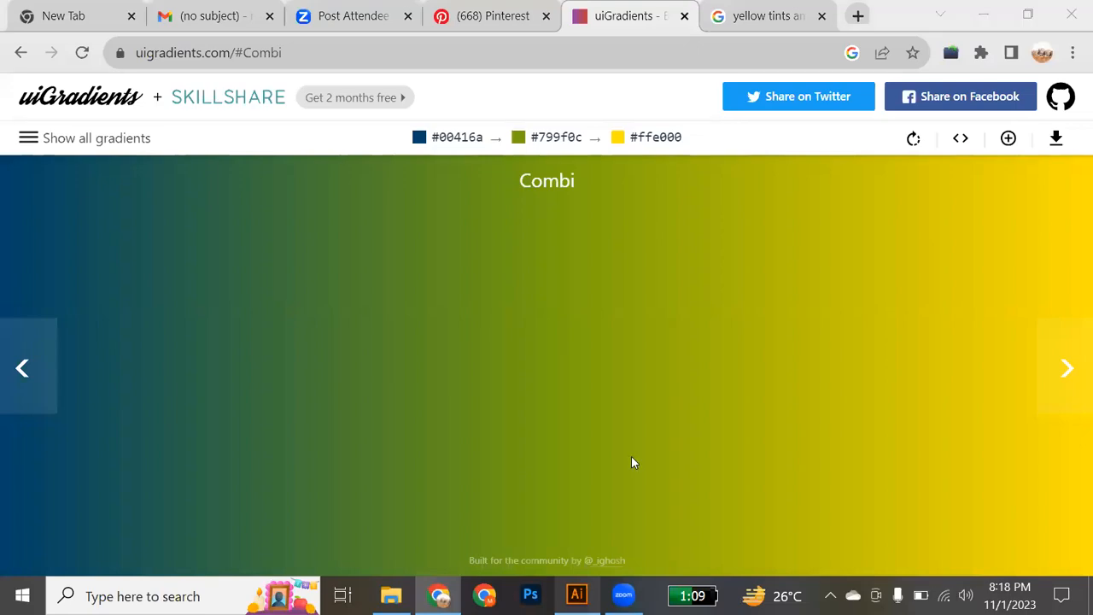
key(alt+Tab)
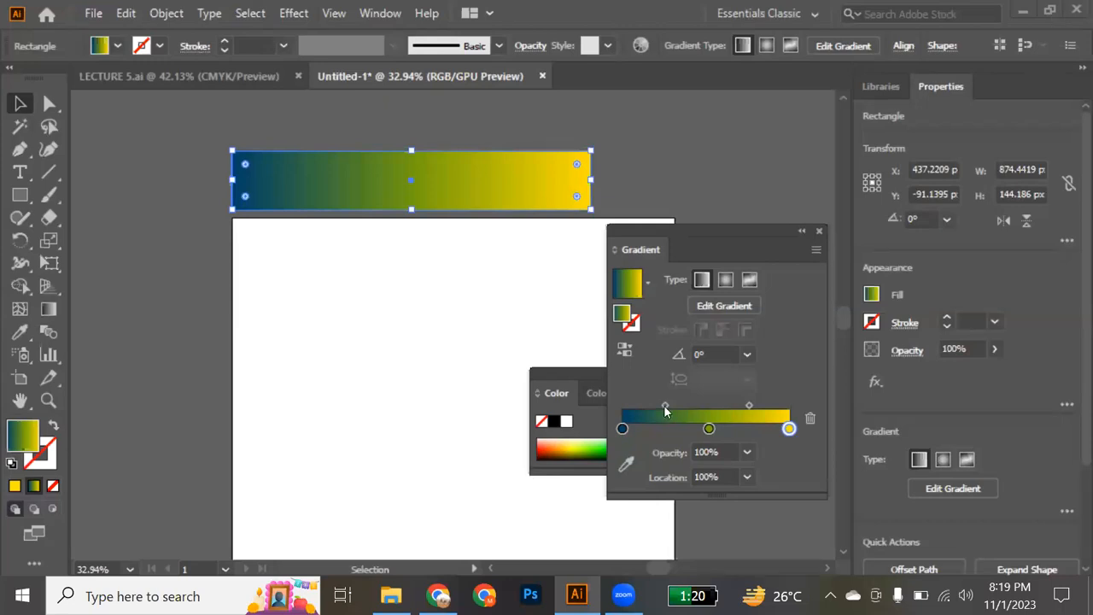
drag(665, 412, 685, 411)
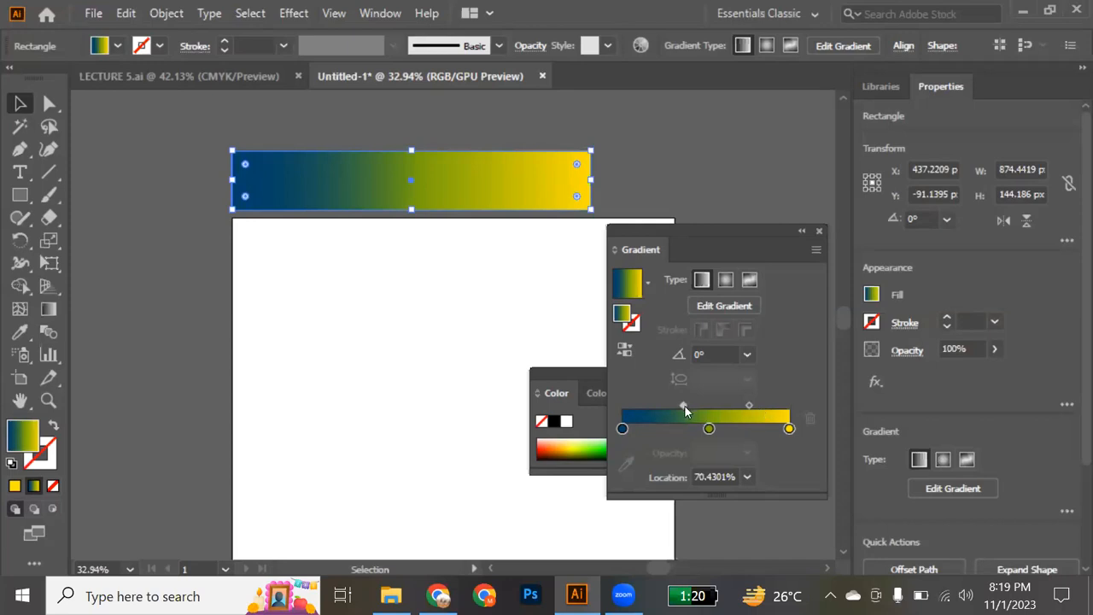
key(ctrl+z)
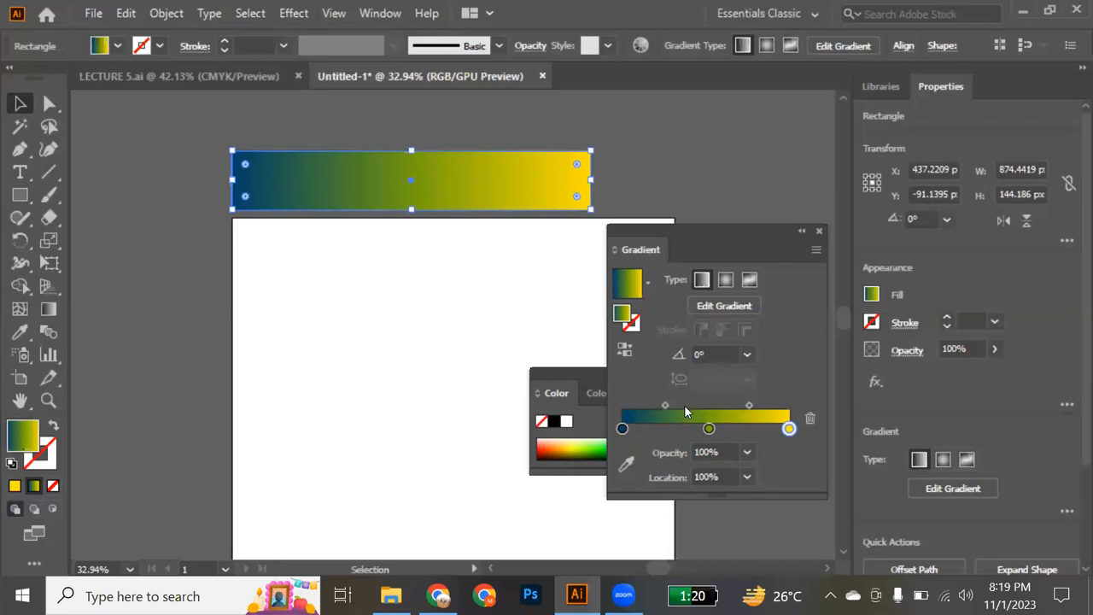
Expand the gradient rectangle into separate solid colour steps and close the floating Gradient and Color panels
click(819, 233)
click(171, 14)
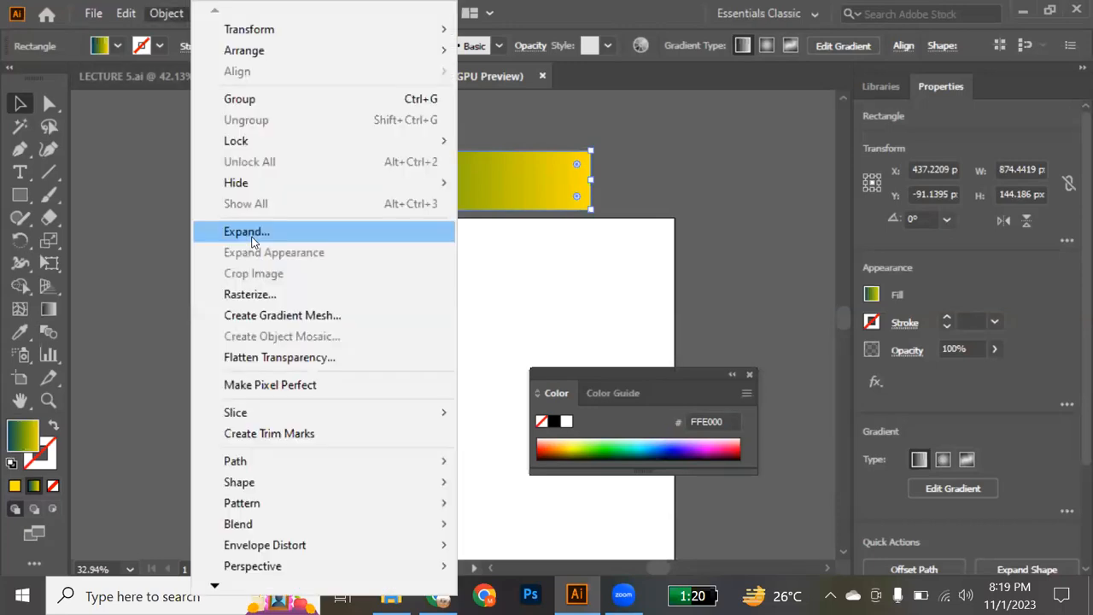
click(246, 232)
click(822, 374)
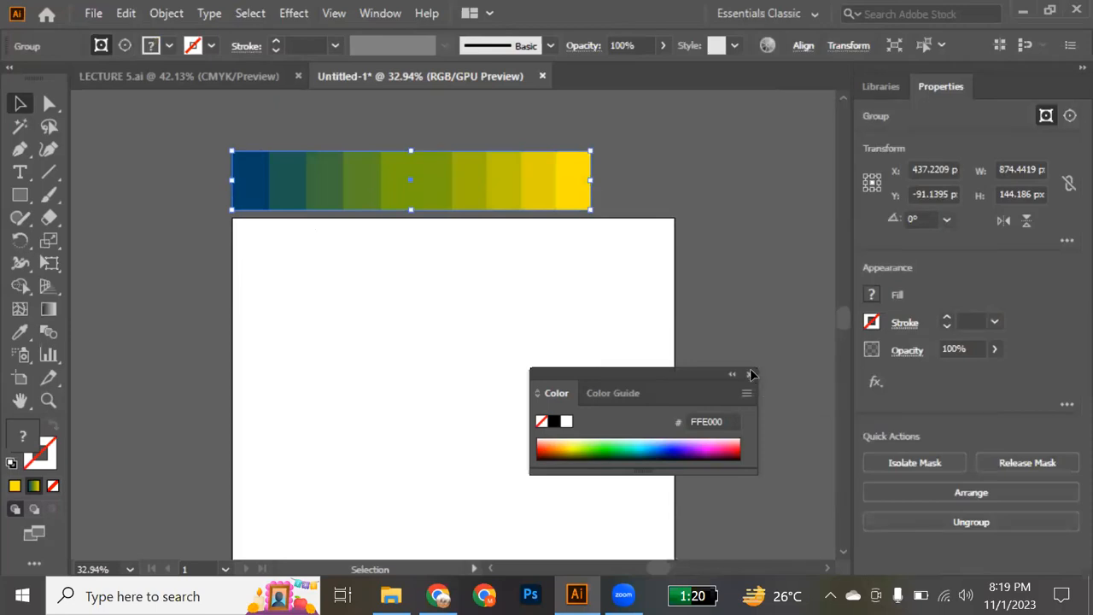
click(751, 375)
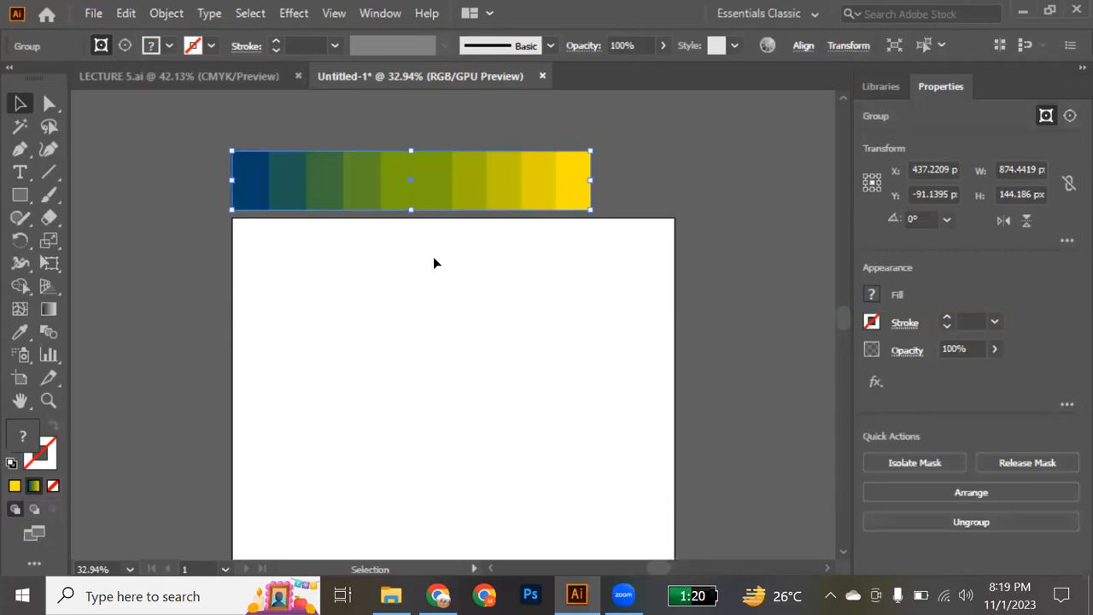
Draw a 1080 x 1080 px square covering the artboard and fill it with the palette's dark blue using the Eyedropper
scroll(434, 263, down, 3)
scroll(434, 263, down, 1)
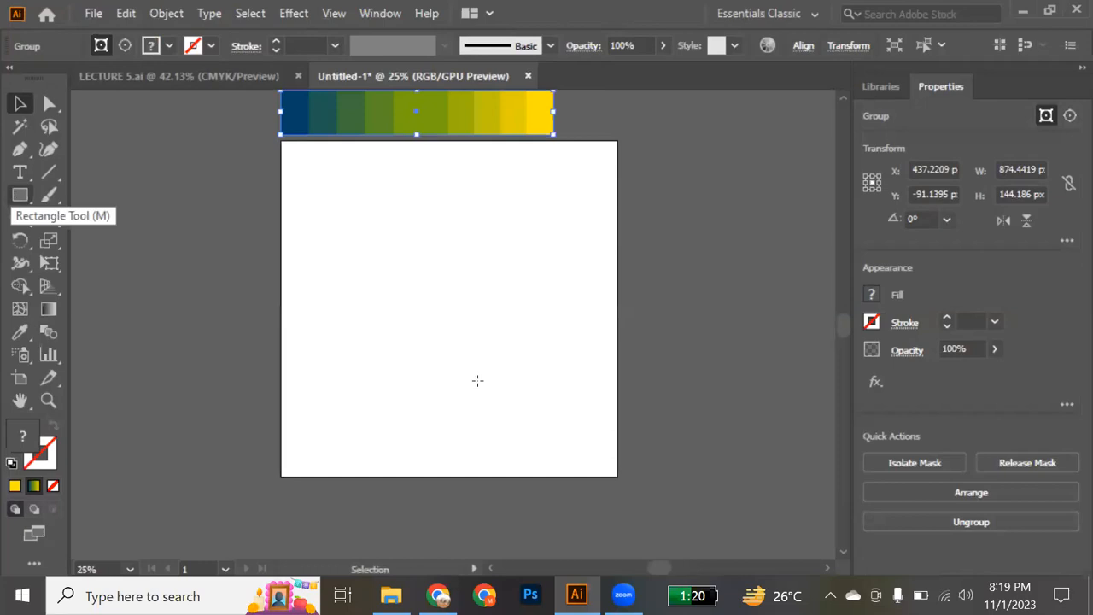
key(m)
drag(616, 476, 281, 140)
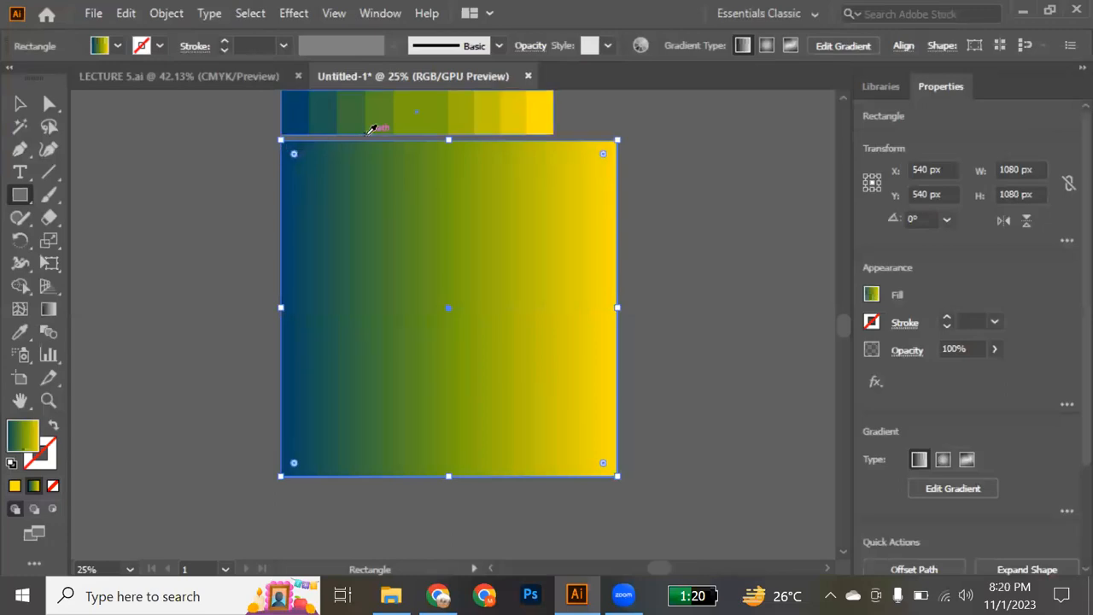
key(i)
click(304, 105)
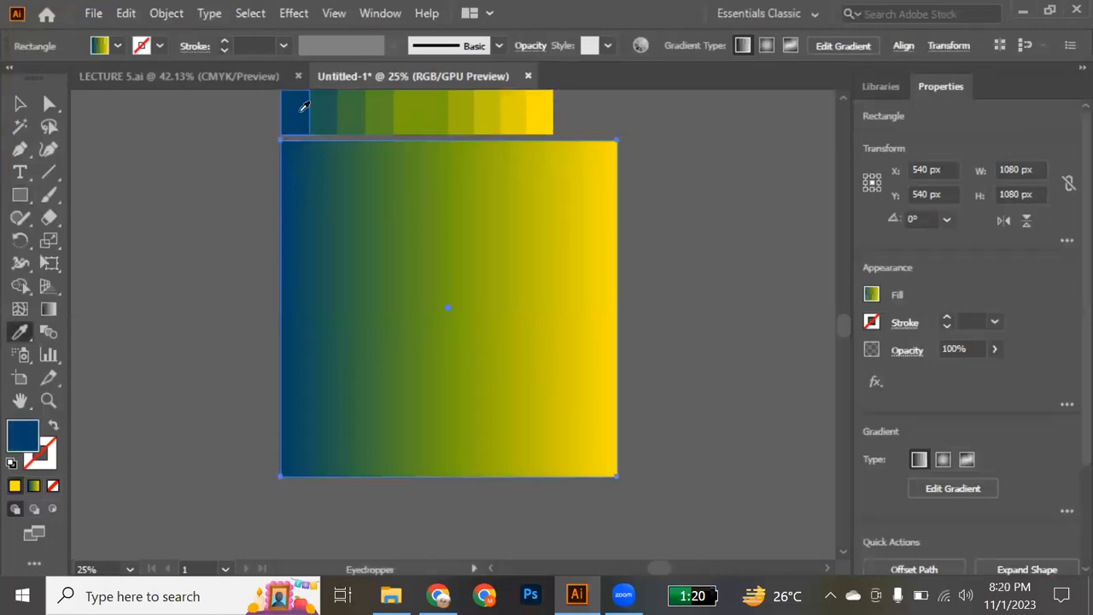
click(20, 104)
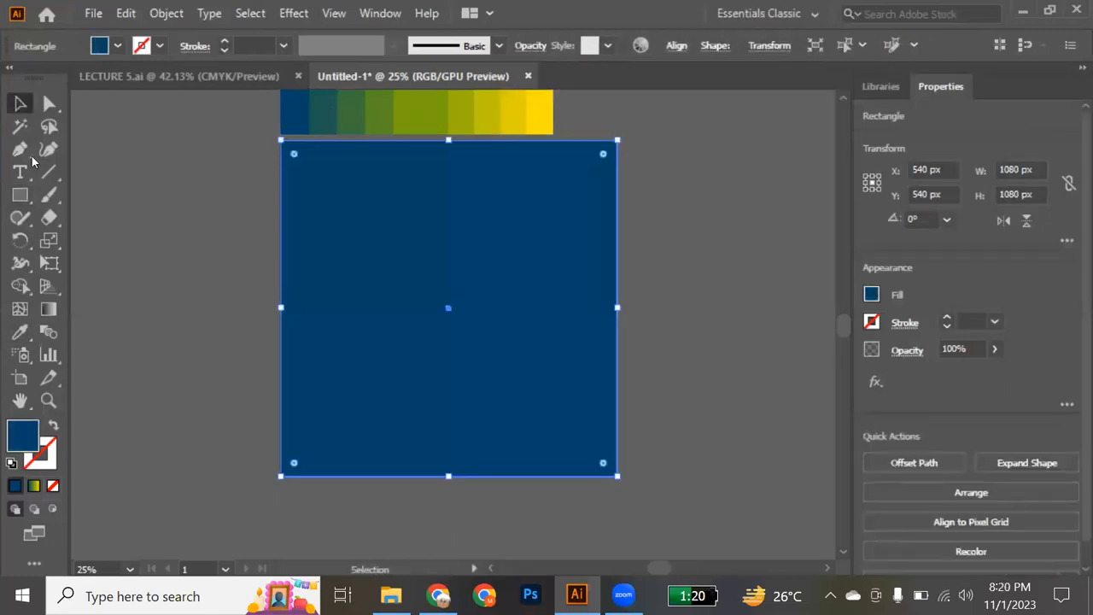
Draw a closed freehand blob about 491 x 377 px with the Pencil tool in the upper right part of the blue square
click(23, 221)
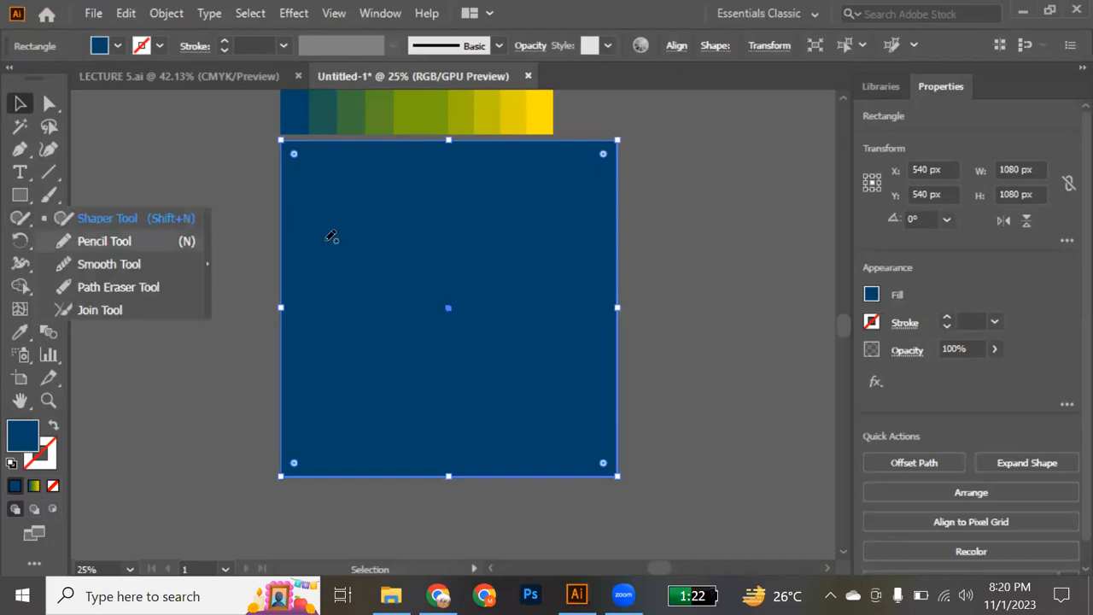
key(n)
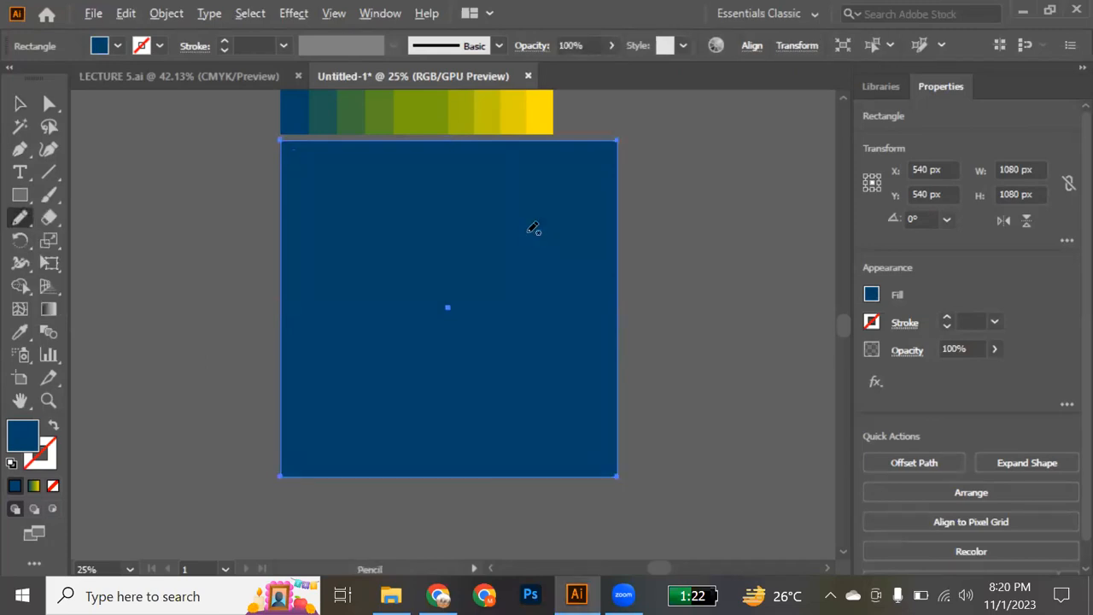
scroll(534, 228, up, 2)
mouse_move(548, 180)
mouse_down()
mouse_move(565, 162)
mouse_move(602, 175)
mouse_up()
mouse_move(632, 222)
mouse_down()
mouse_move(605, 301)
mouse_move(550, 280)
mouse_move(531, 287)
mouse_move(493, 371)
mouse_move(431, 362)
mouse_move(414, 292)
mouse_move(363, 258)
mouse_move(324, 195)
mouse_move(351, 151)
mouse_move(395, 146)
mouse_move(424, 176)
mouse_move(461, 187)
mouse_move(501, 144)
mouse_move(519, 141)
mouse_move(550, 182)
mouse_up()
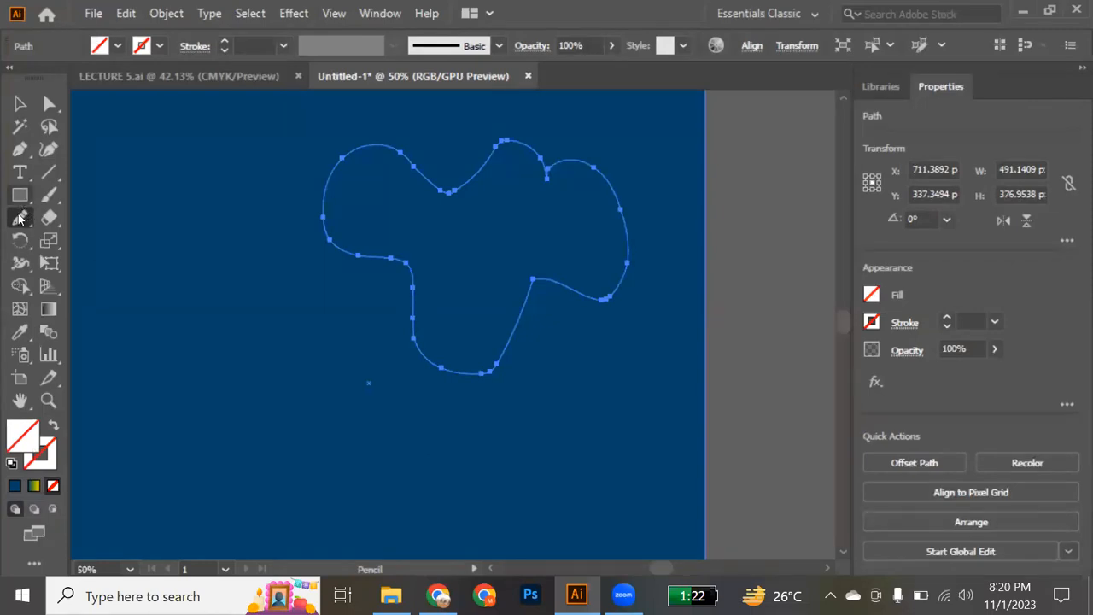
Smooth the blob's outline with the Smooth tool, rounding its corners and evening out the curves all around
right_click(20, 219)
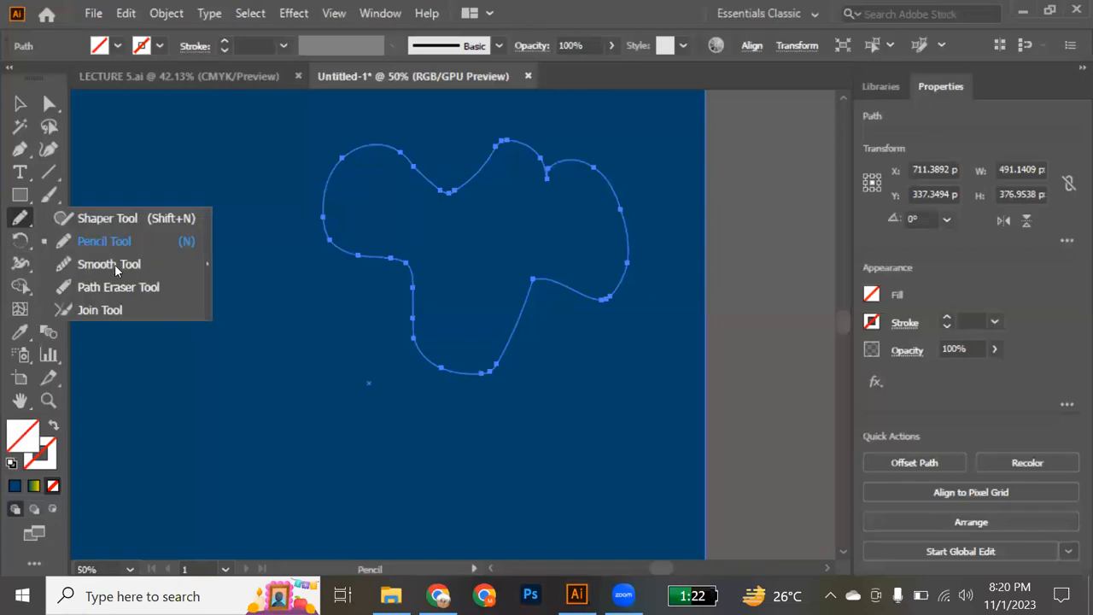
click(115, 264)
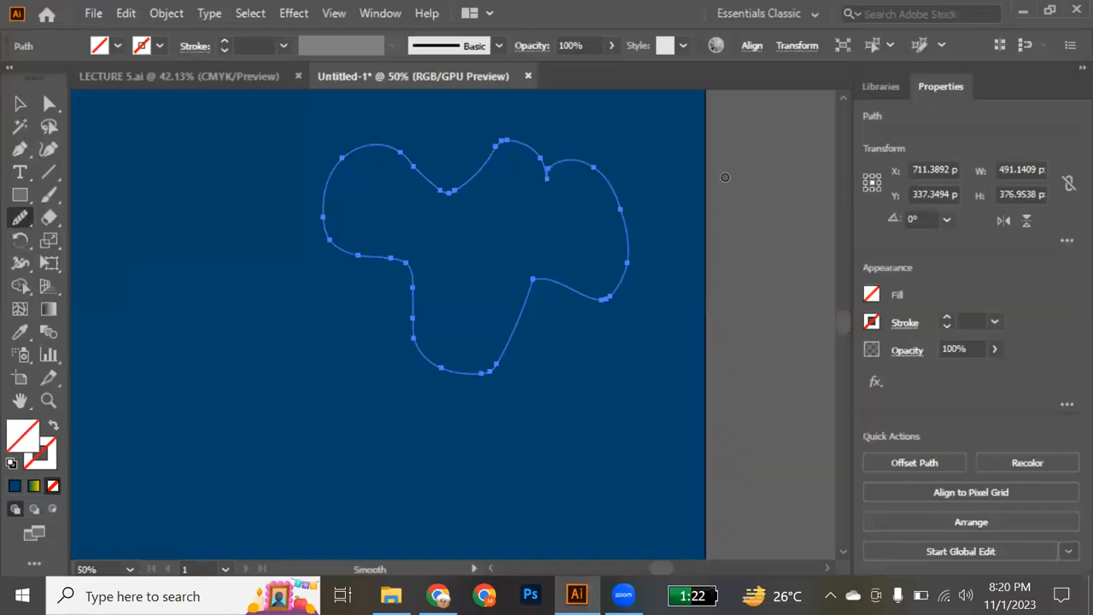
drag(549, 168, 728, 222)
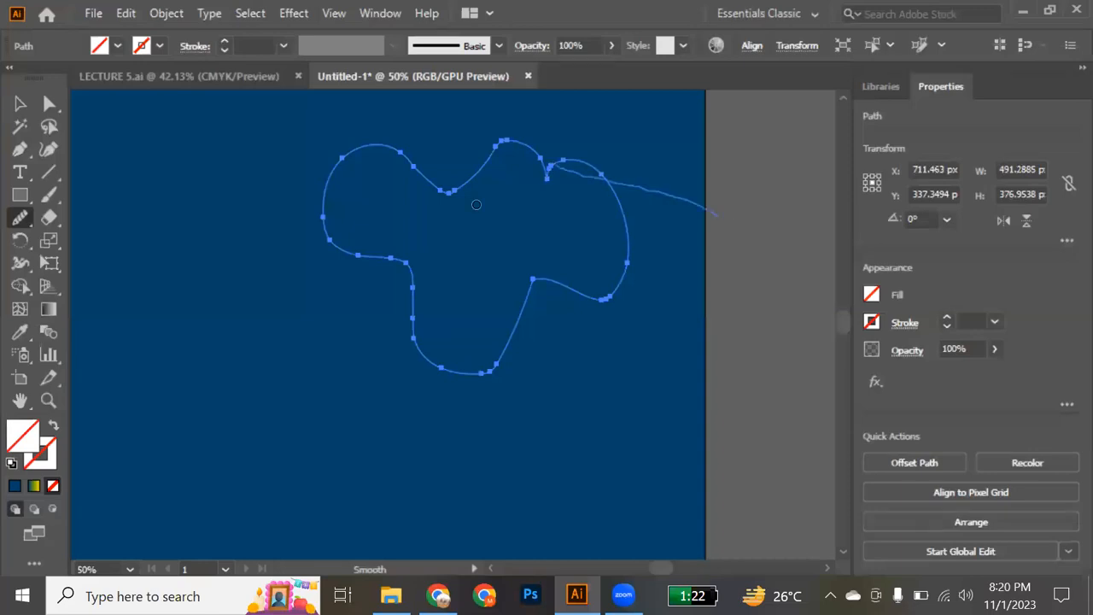
mouse_move(447, 193)
mouse_down()
mouse_move(557, 315)
mouse_move(448, 194)
mouse_move(485, 401)
mouse_up()
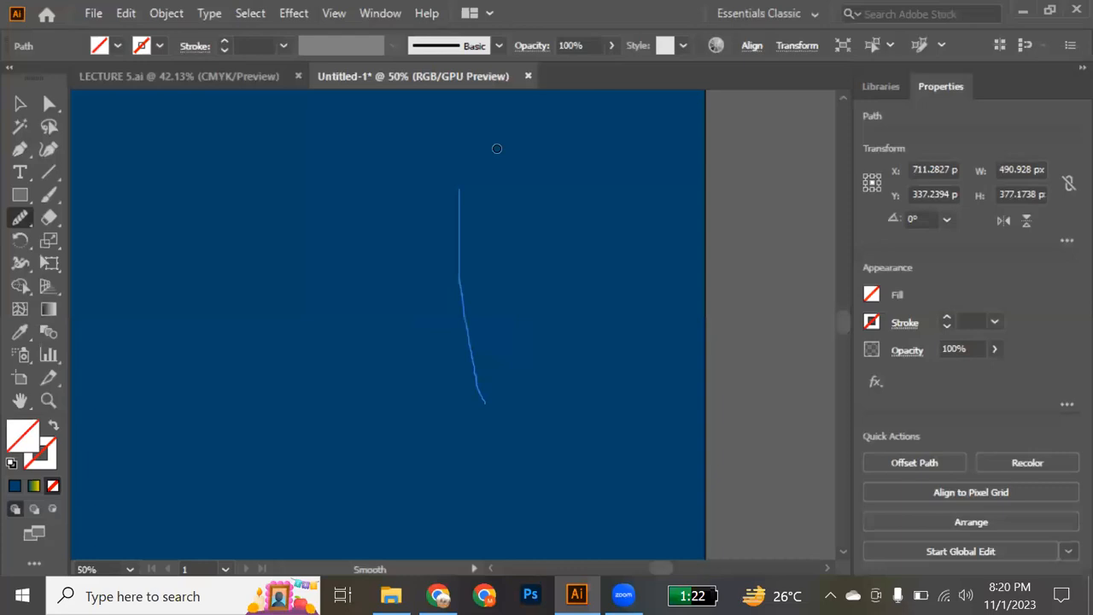
drag(523, 314, 511, 142)
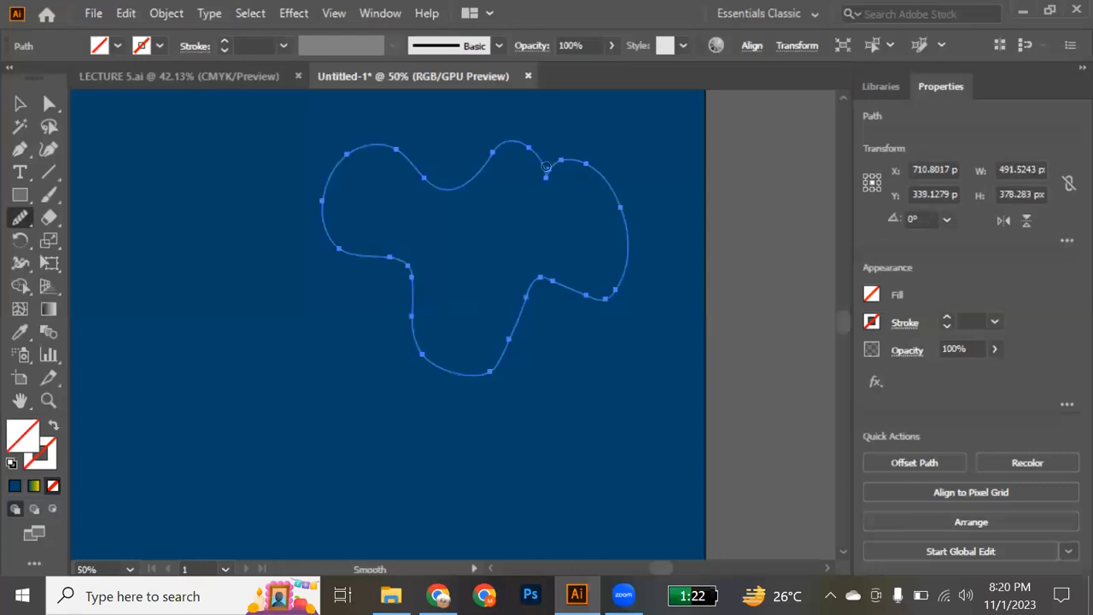
drag(522, 376, 558, 298)
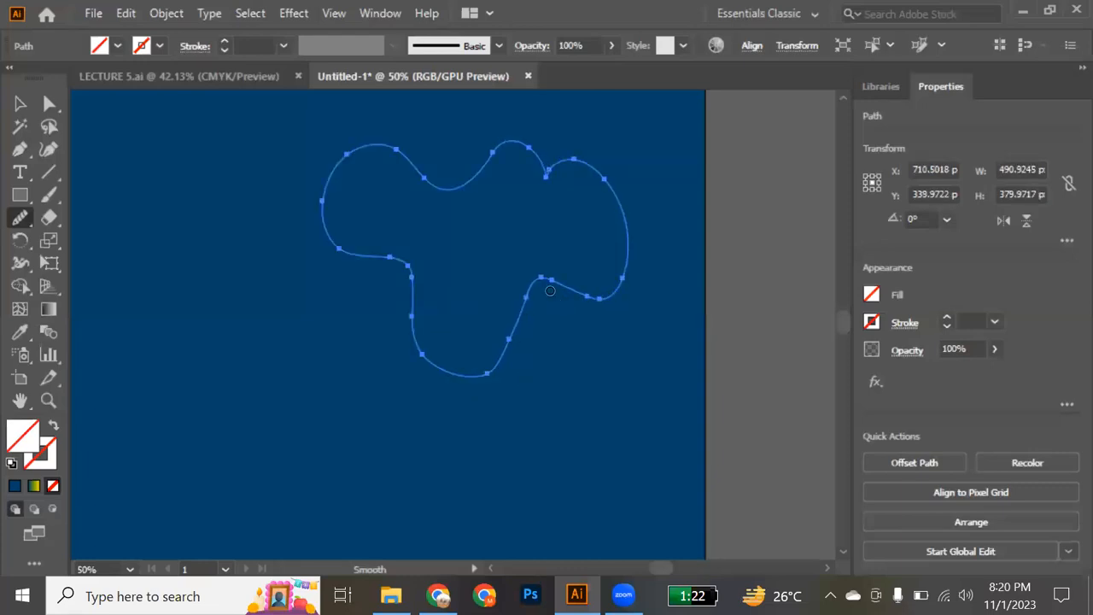
mouse_move(409, 260)
mouse_down()
mouse_move(620, 247)
mouse_move(606, 297)
mouse_up()
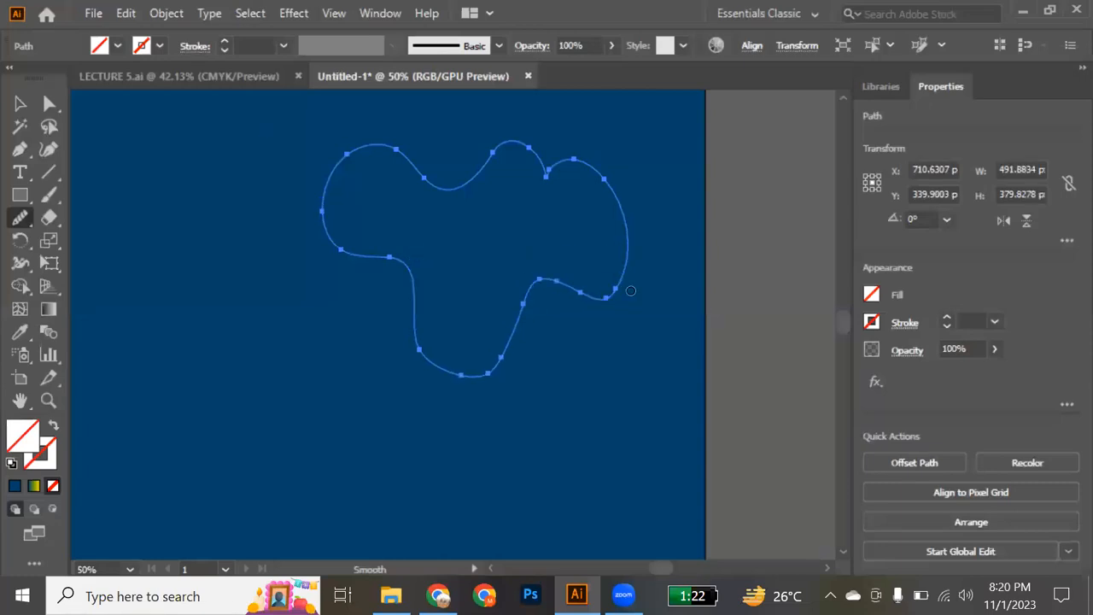
click(617, 291)
drag(586, 297, 576, 196)
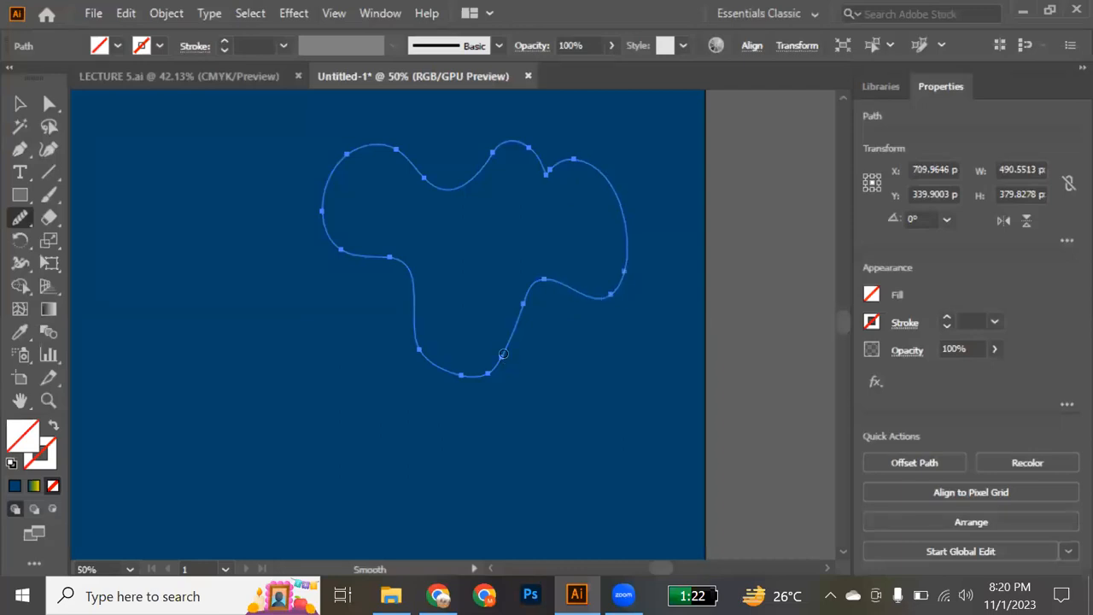
mouse_move(504, 358)
mouse_down()
mouse_move(438, 252)
mouse_move(443, 272)
mouse_up()
click(442, 377)
drag(448, 368, 466, 322)
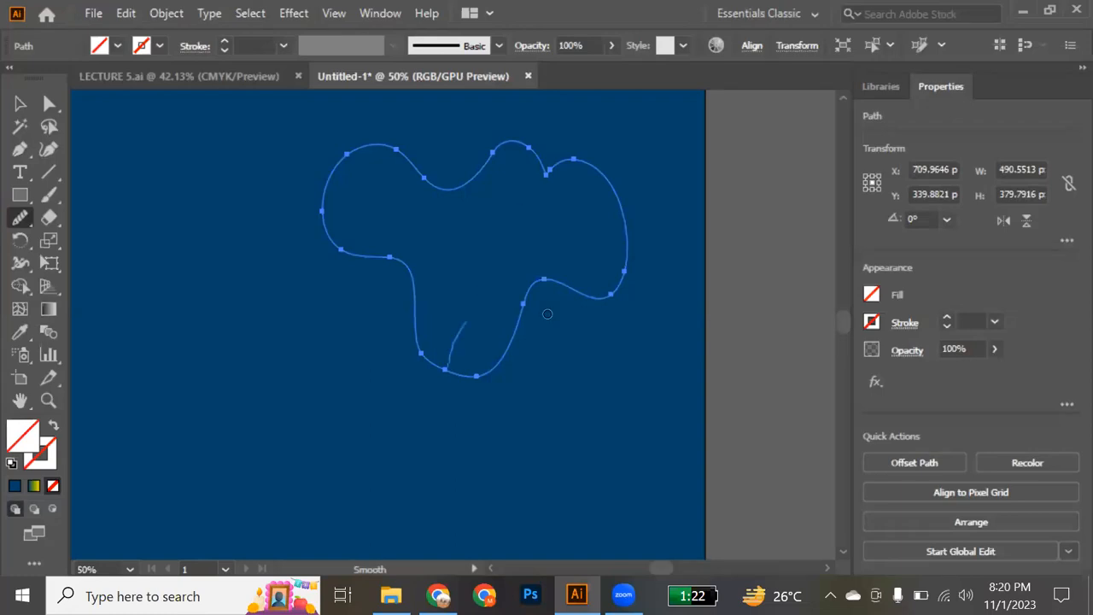
mouse_move(345, 249)
mouse_down()
mouse_move(409, 210)
mouse_move(449, 209)
mouse_up()
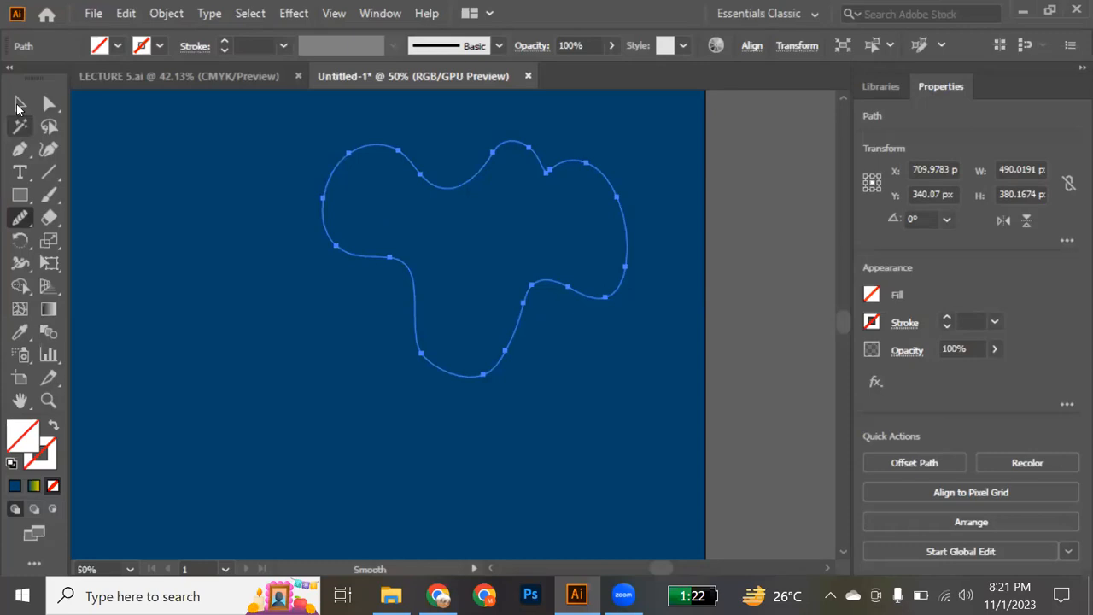
Move the blob to the middle of the blue square and enlarge it to about 596 x 462 px
click(20, 106)
scroll(345, 286, down, 1)
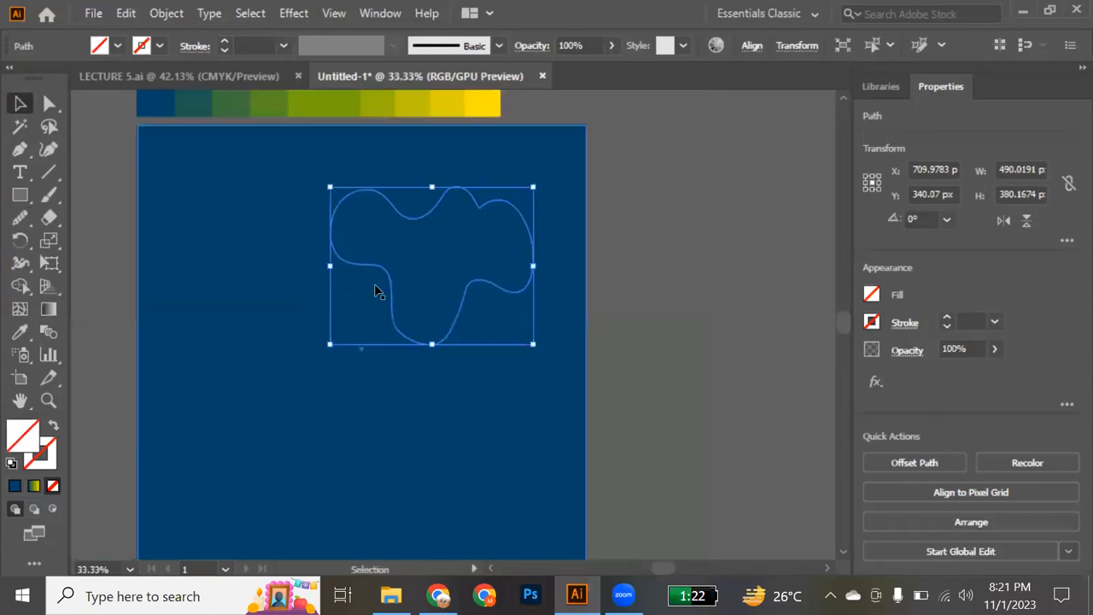
drag(392, 292, 324, 408)
drag(468, 304, 508, 287)
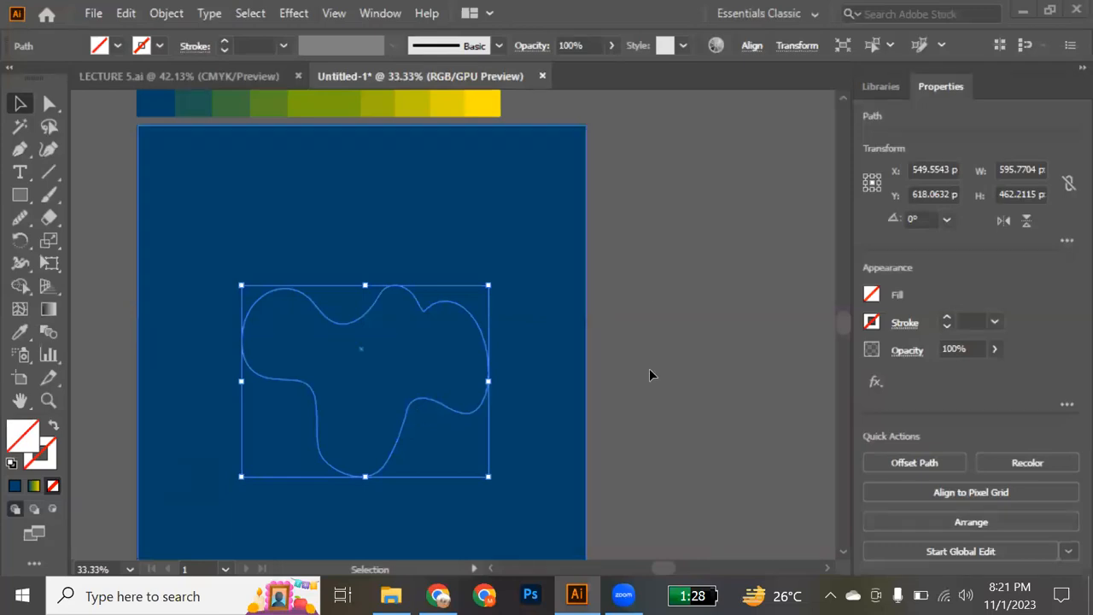
Select the freehand blob together with the blue square and cut the blob out of the square with Minus Front
key(Delete)
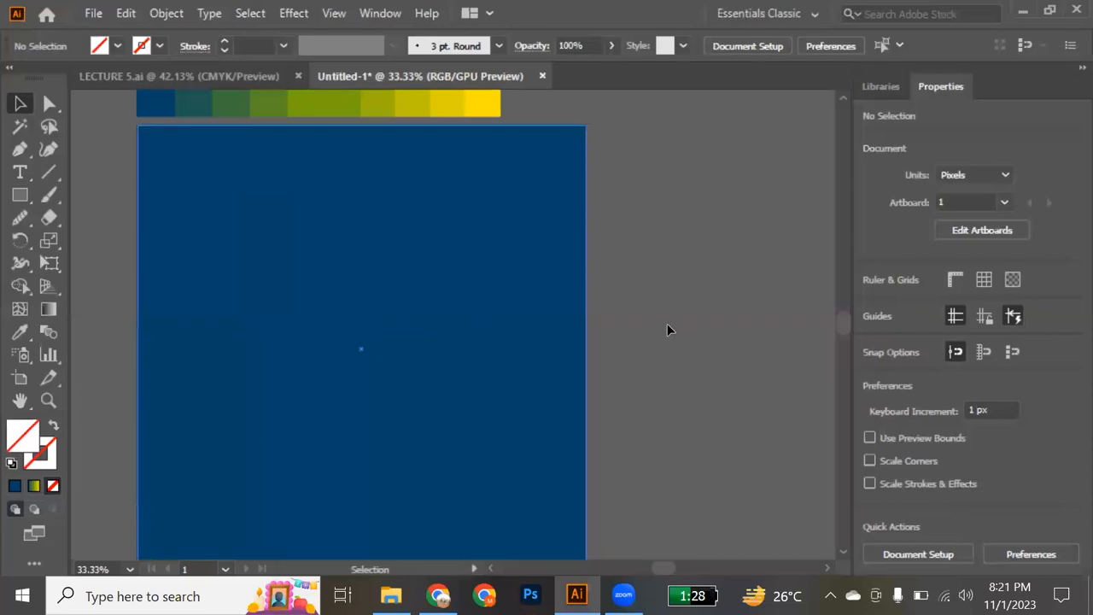
key(ctrl+z)
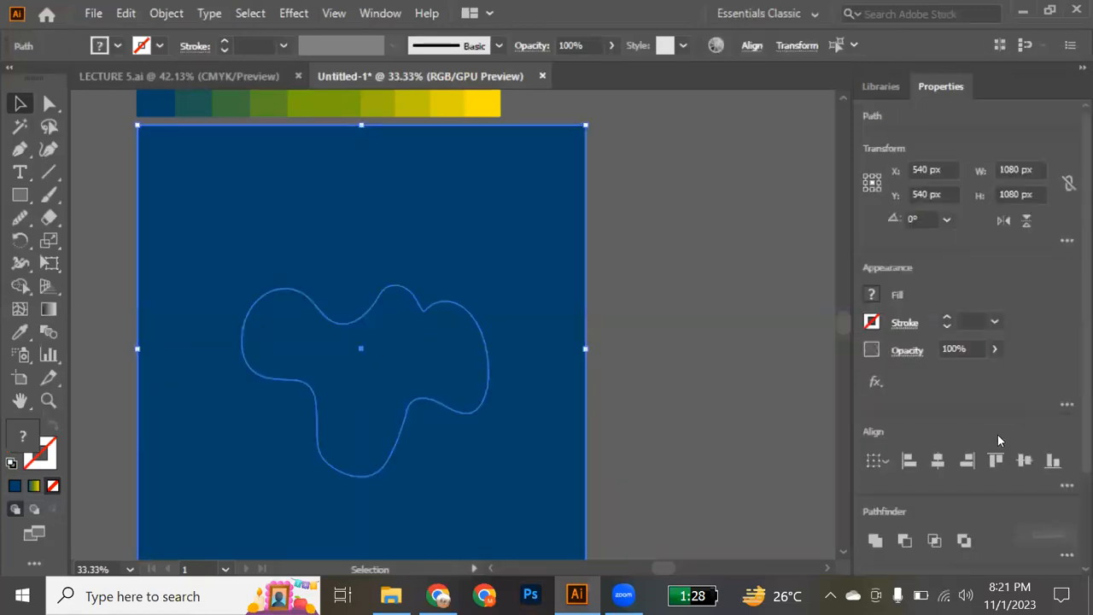
scroll(998, 439, down, 3)
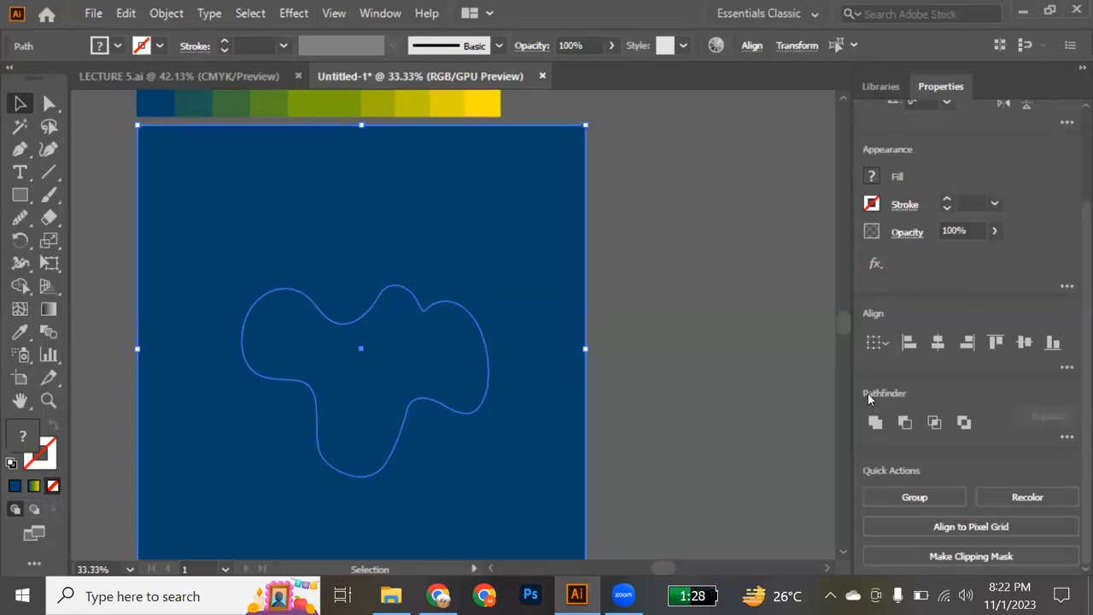
click(905, 423)
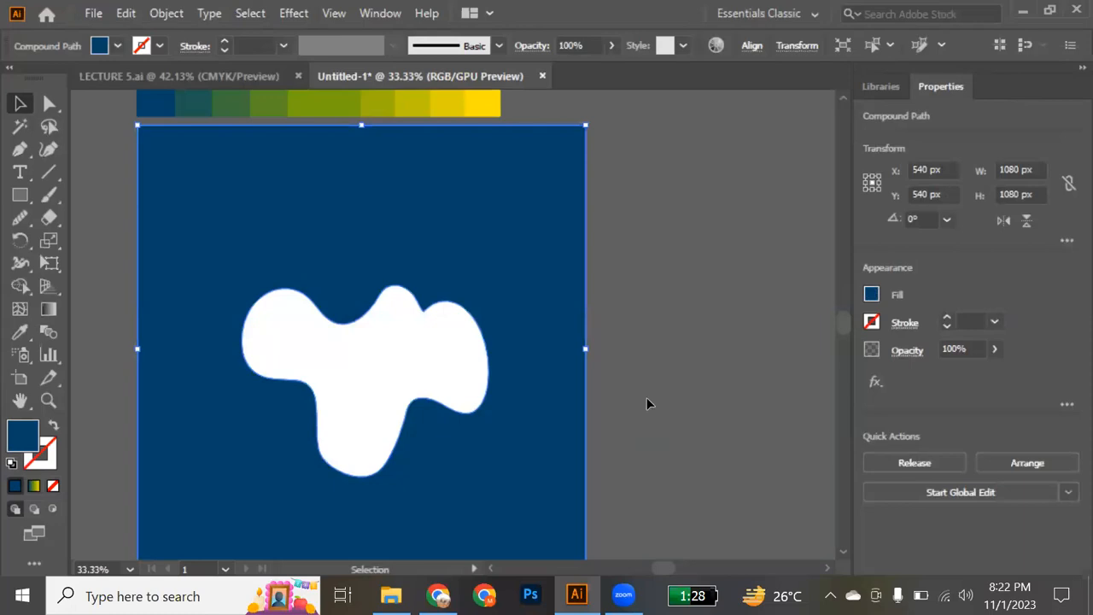
drag(501, 261, 495, 169)
scroll(494, 170, up, 5)
drag(476, 436, 763, 366)
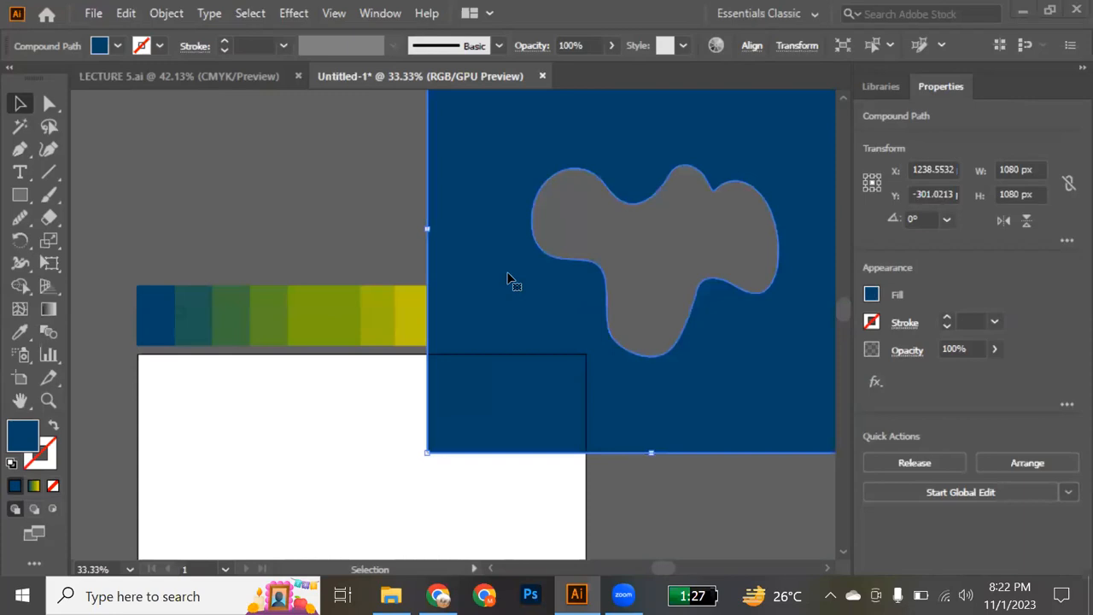
scroll(507, 279, down, 2)
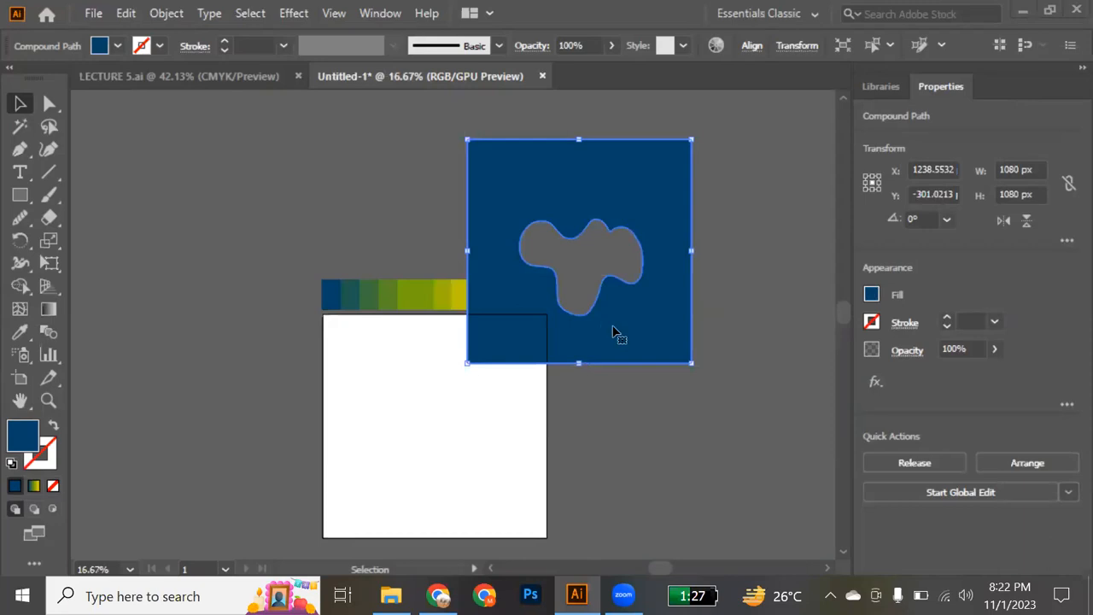
click(669, 403)
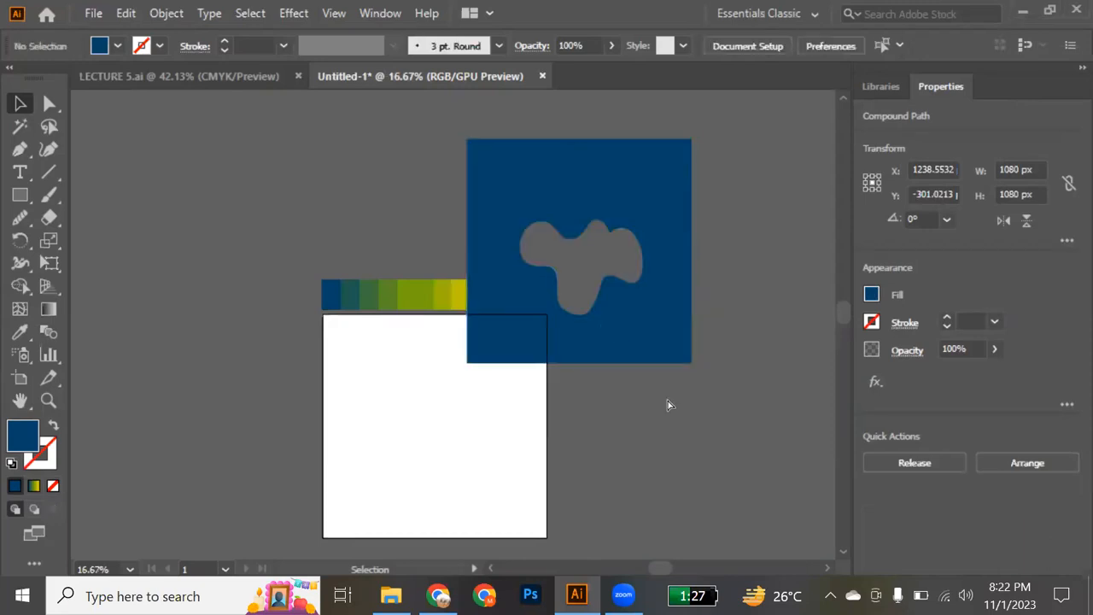
key(ctrl+z)
key(ctrl+z)
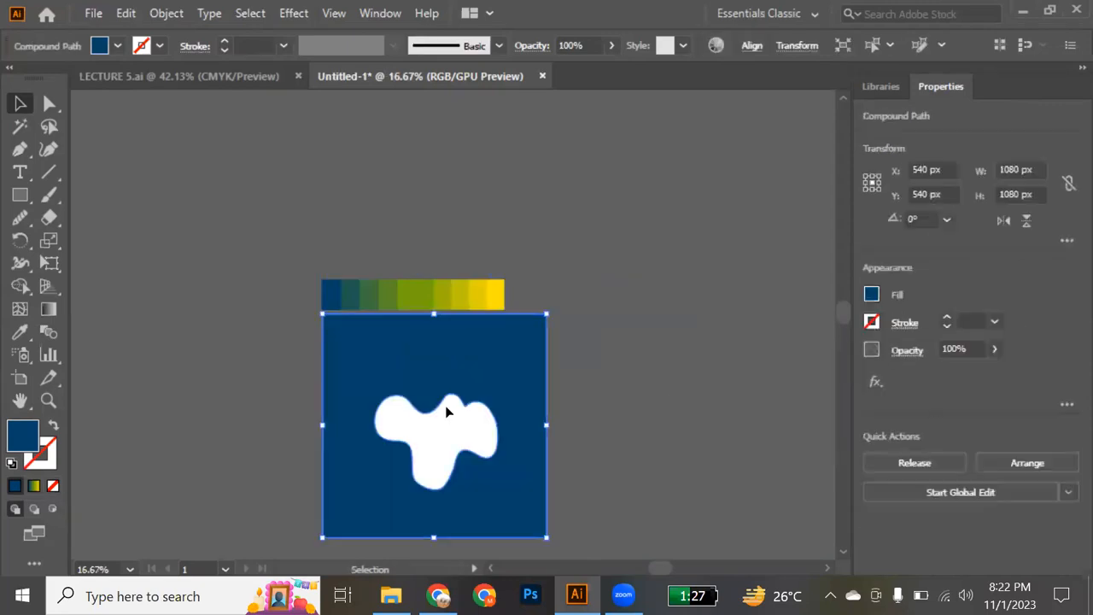
Duplicate the cut-out blue square in place and enlarge the copy proportionally from its centre to about 1229 x 1229 px
alt+scroll(446, 413, down, 1)
alt+scroll(446, 413, up, 2)
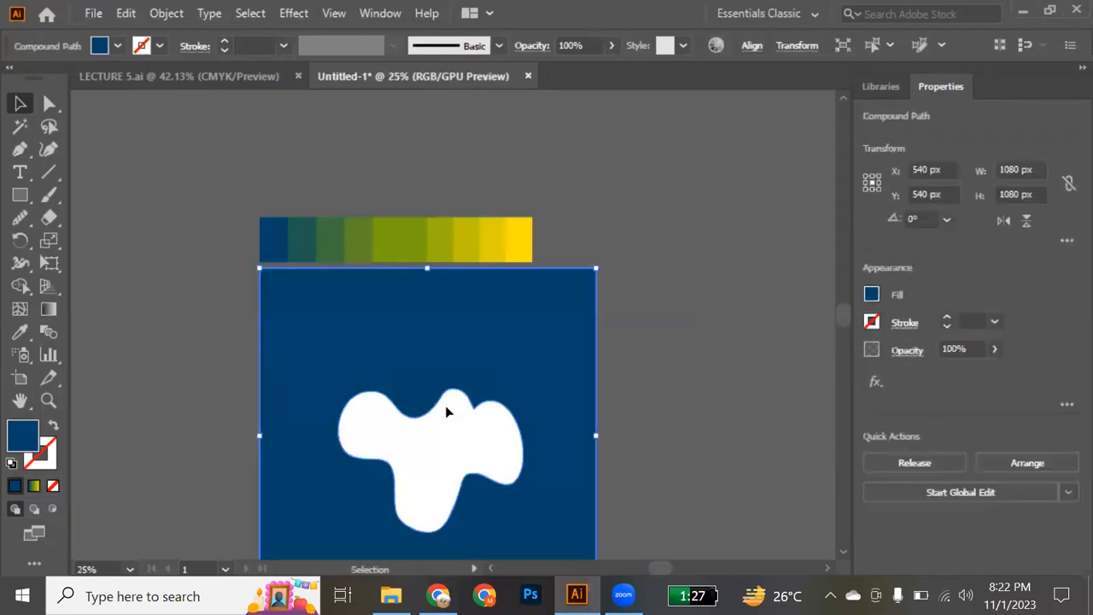
scroll(446, 413, down, 3)
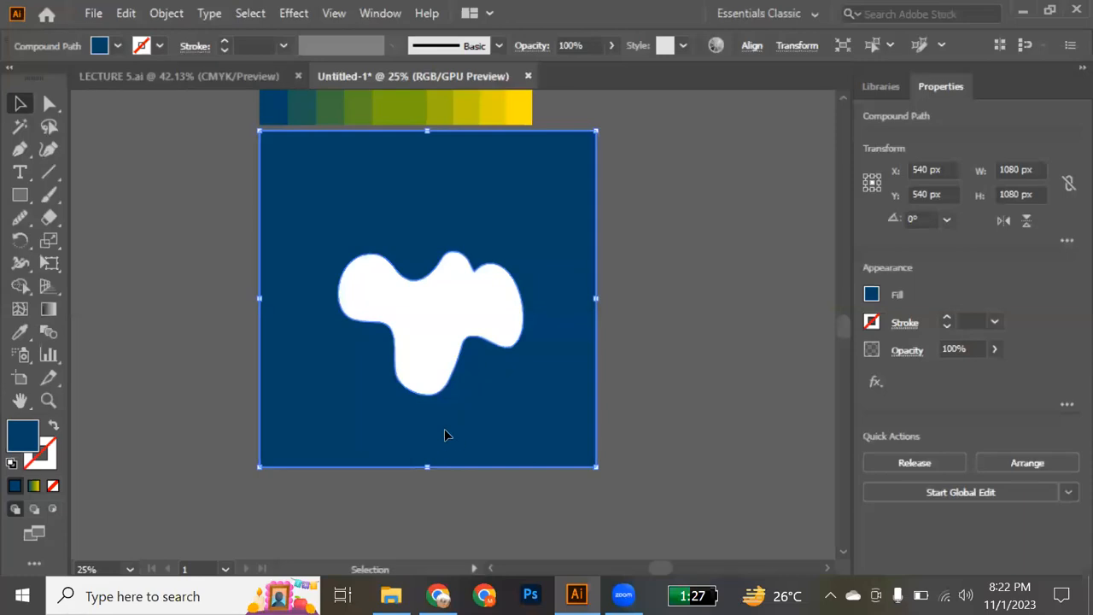
drag(470, 437, 490, 436)
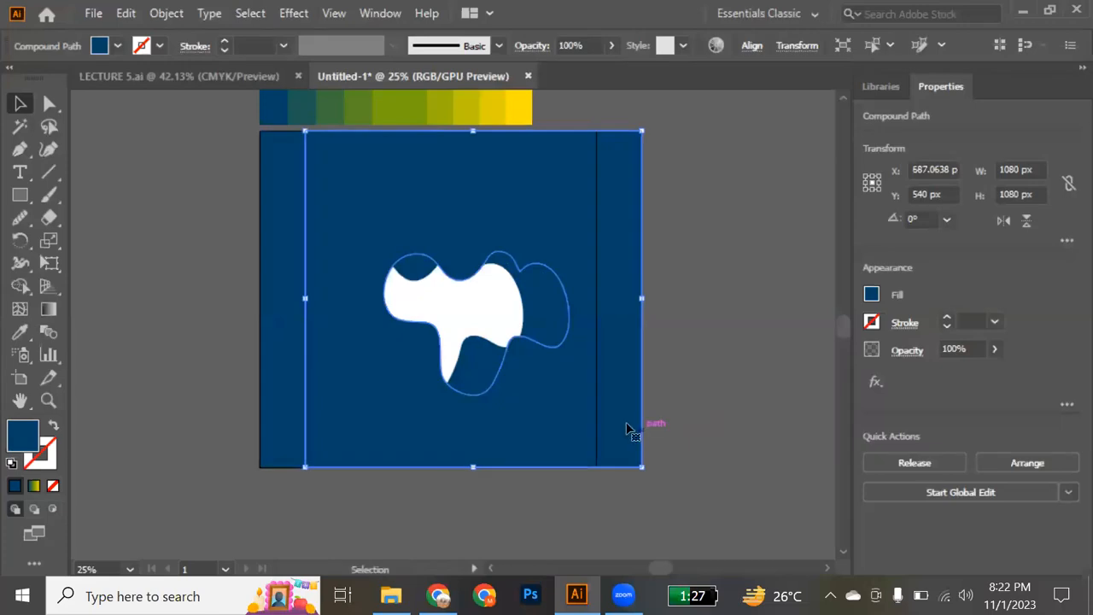
drag(582, 431, 584, 433)
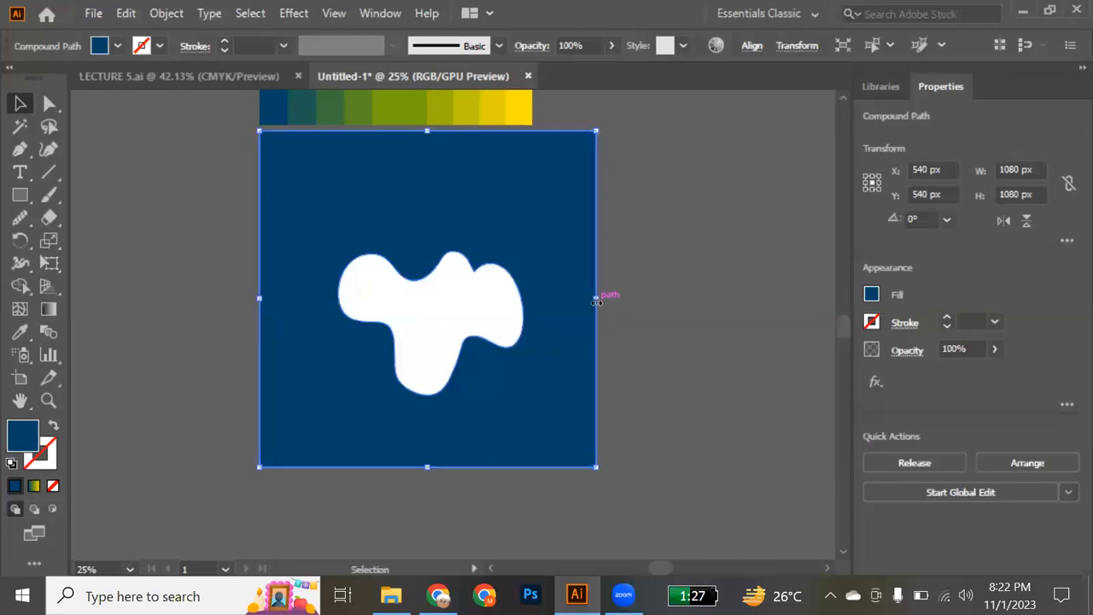
scroll(597, 299, up, 2)
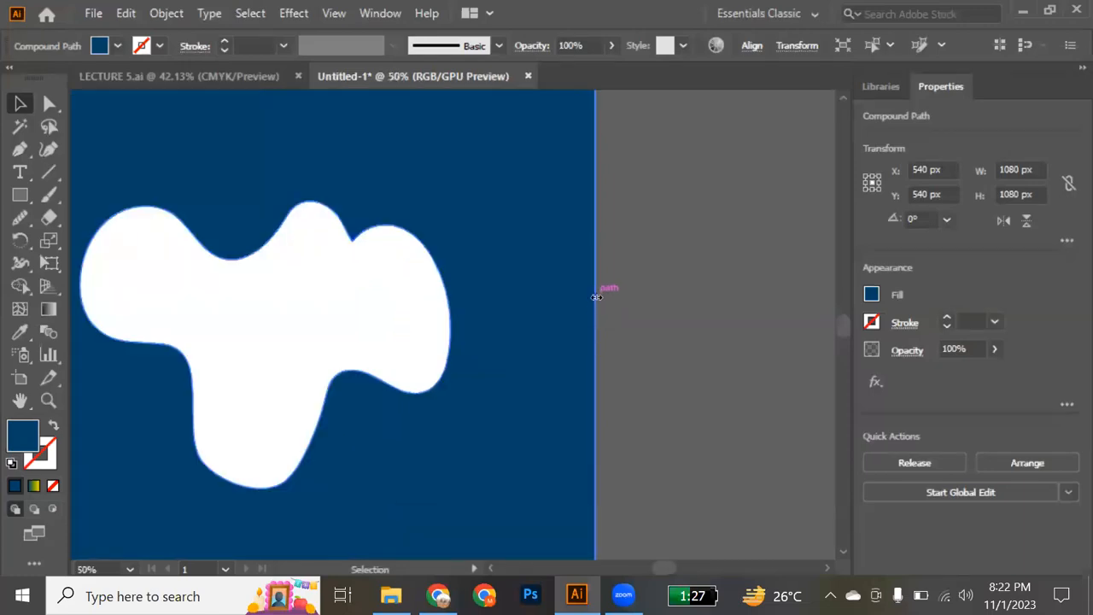
drag(596, 299, 642, 313)
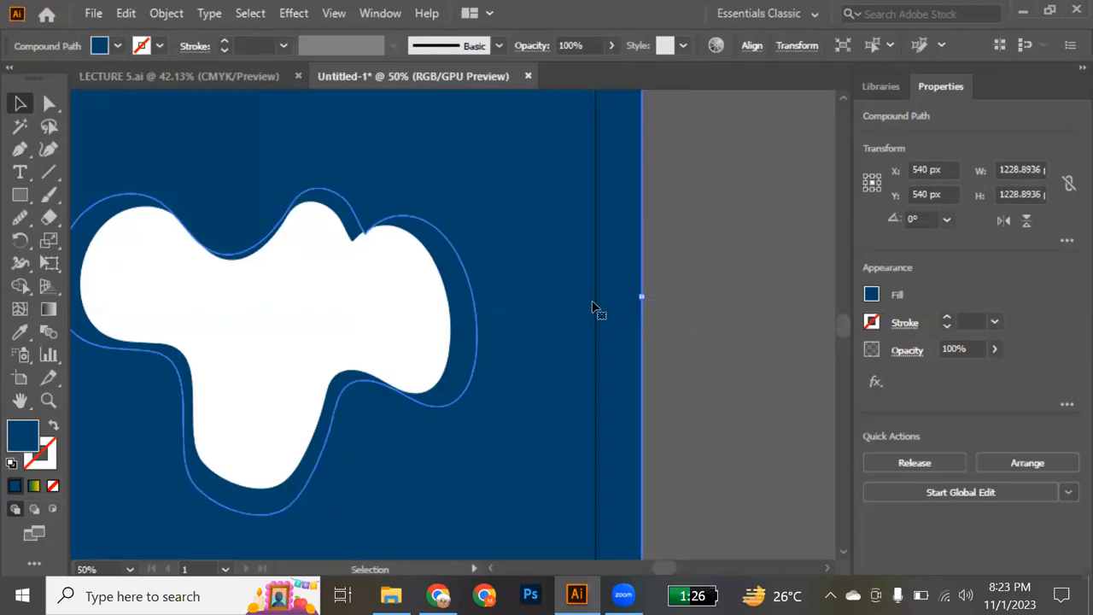
Fill the enlarged copy with the palette's second colour, dark teal, using the Eyedropper
key(ctrl+minus)
key(ctrl+minus)
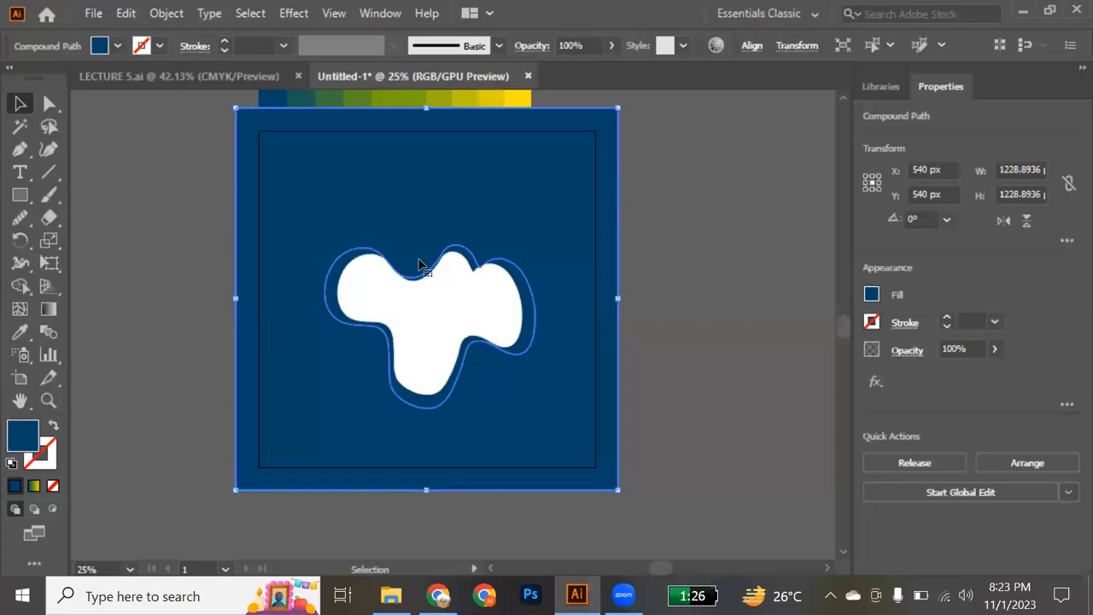
scroll(419, 265, up, 2)
key(i)
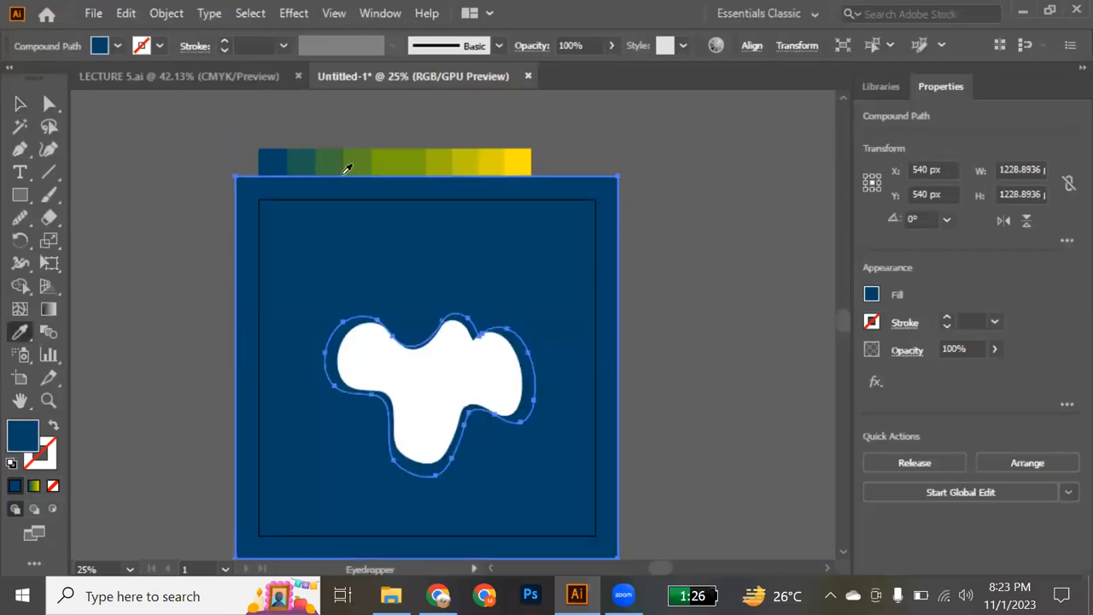
click(305, 155)
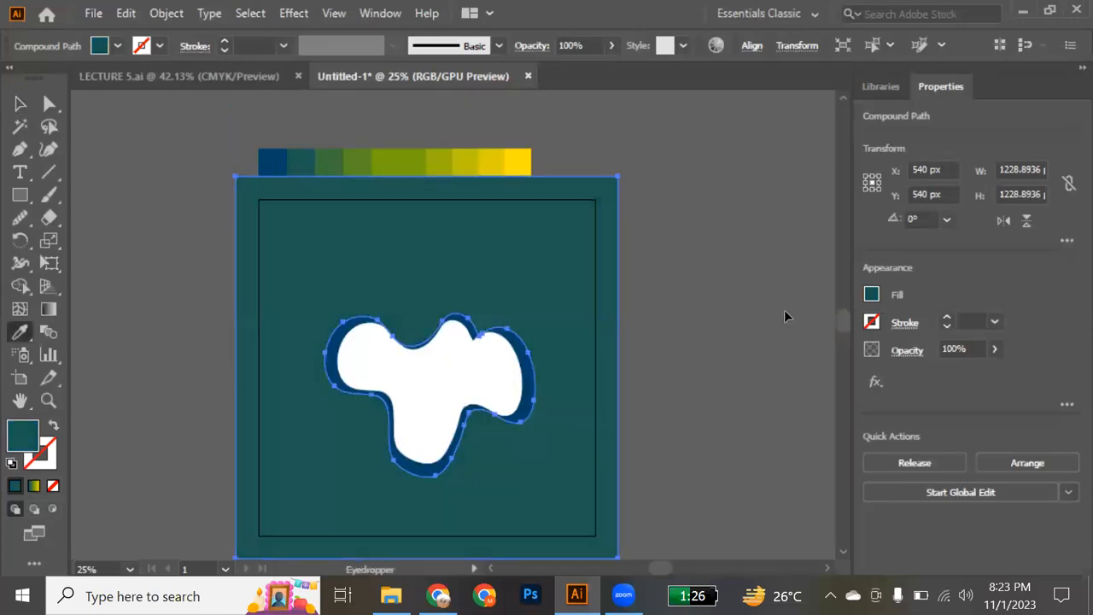
key(v)
click(786, 335)
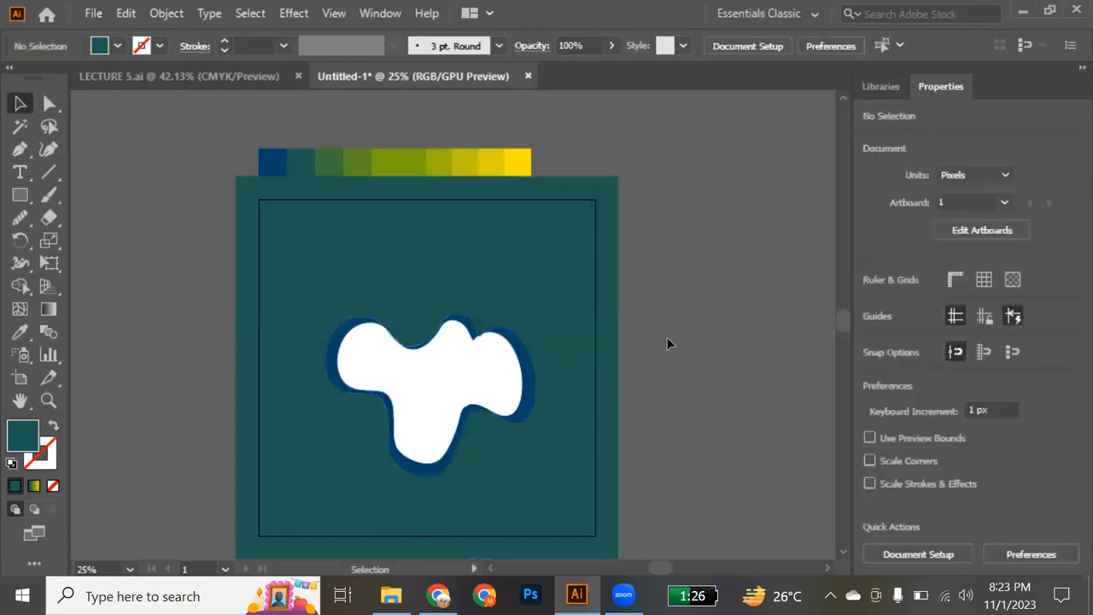
Select both cut-out squares and scale them down together from the centre to about 615 x 615 px
drag(622, 377, 395, 441)
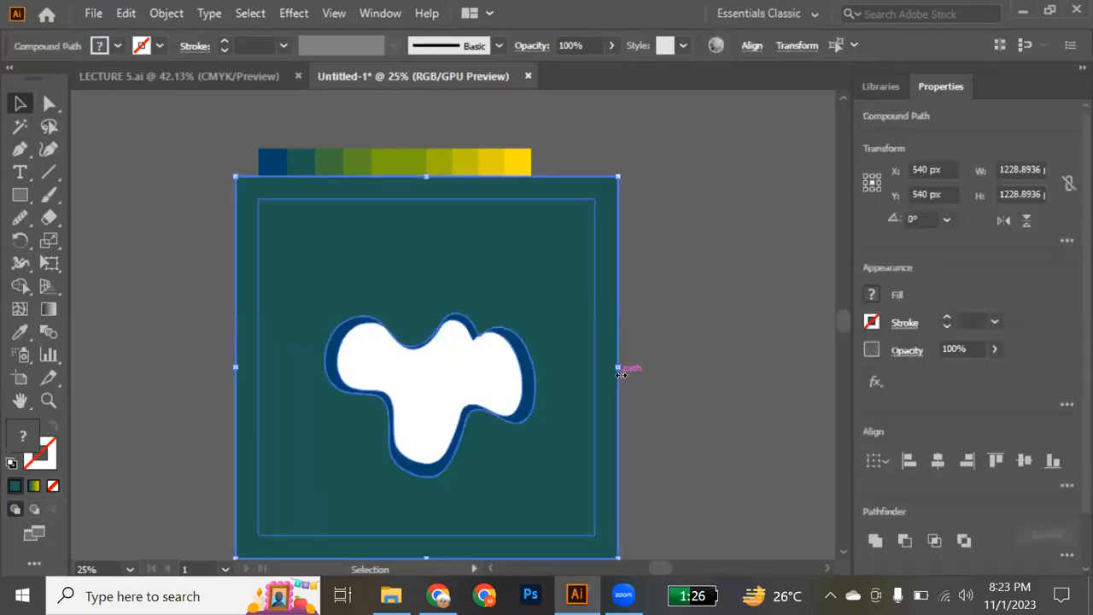
drag(620, 374, 523, 392)
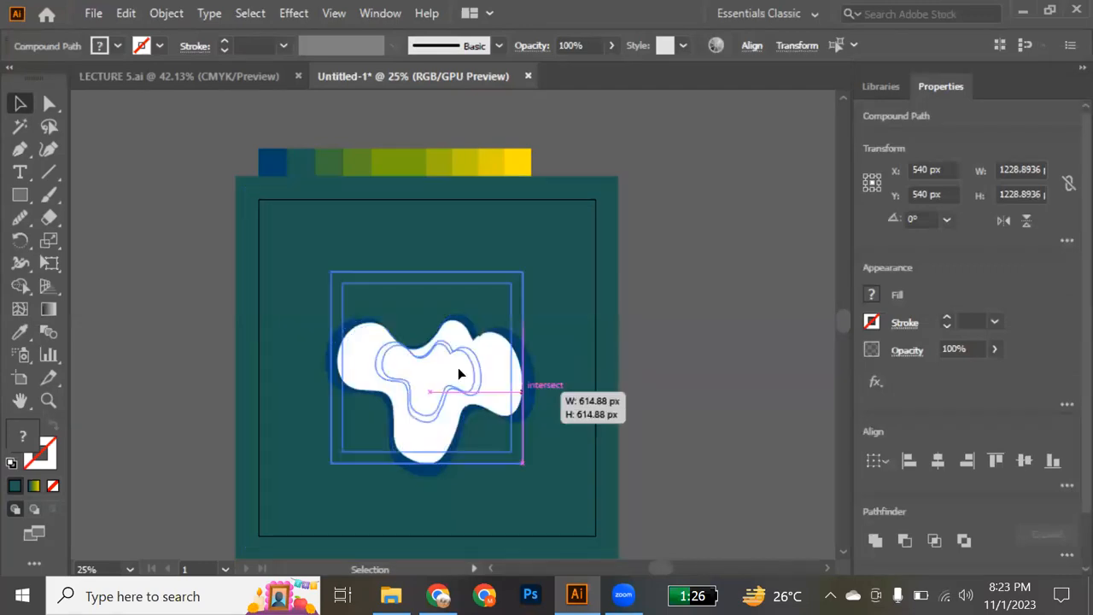
scroll(458, 367, up, 1)
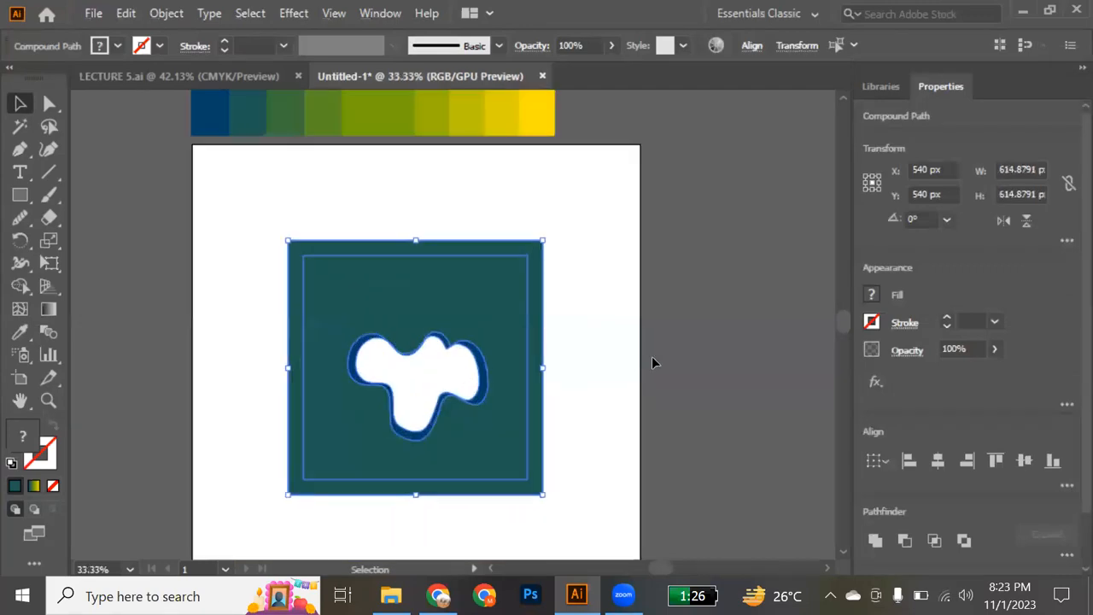
click(604, 358)
Add a centred copy of the teal cut-out square enlarged to about 756 x 756 px, filled with the palette's third colour, dark green
drag(491, 453, 515, 453)
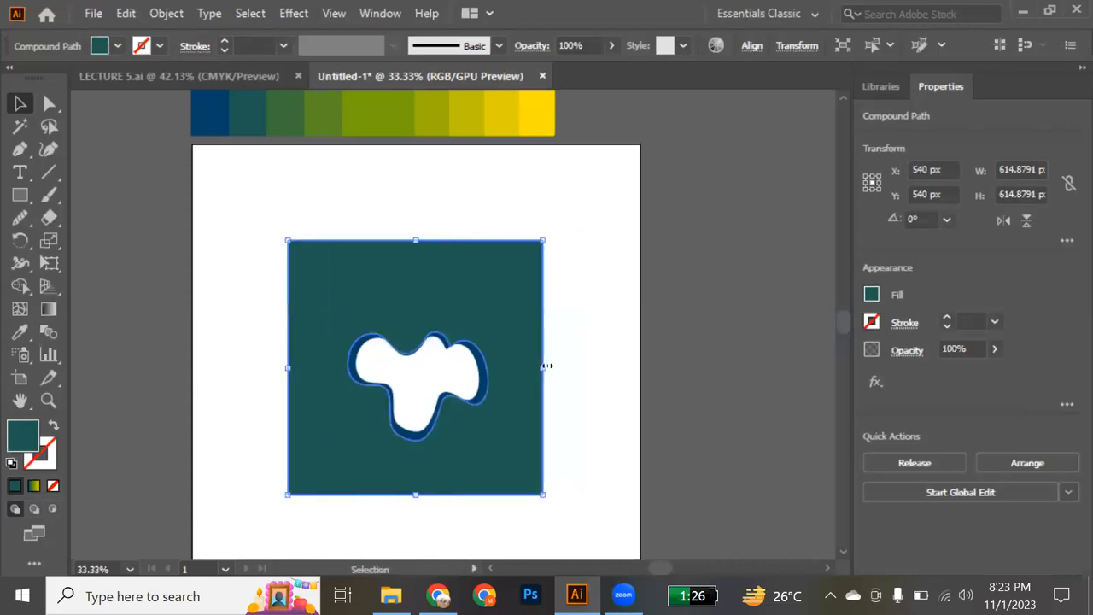
mouse_move(548, 370)
mouse_down()
mouse_move(573, 376)
mouse_move(556, 369)
mouse_up()
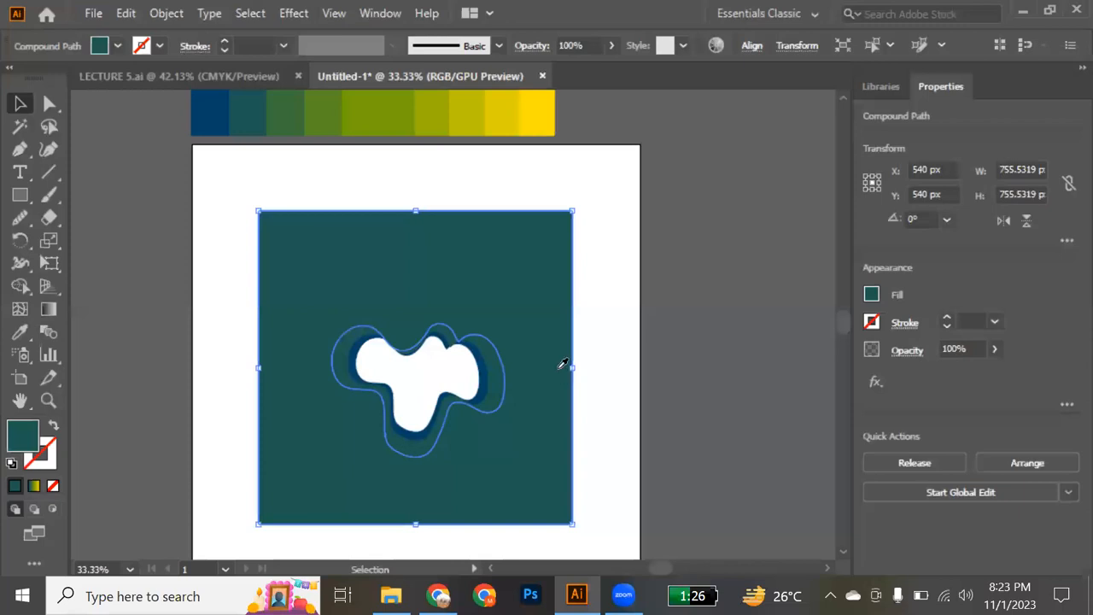
key(i)
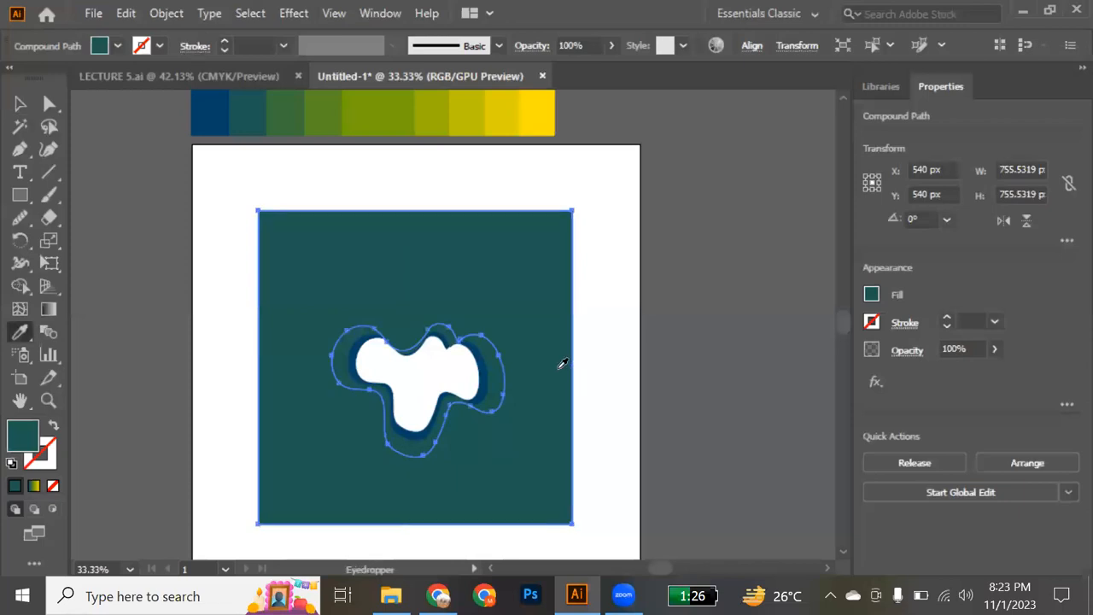
click(289, 119)
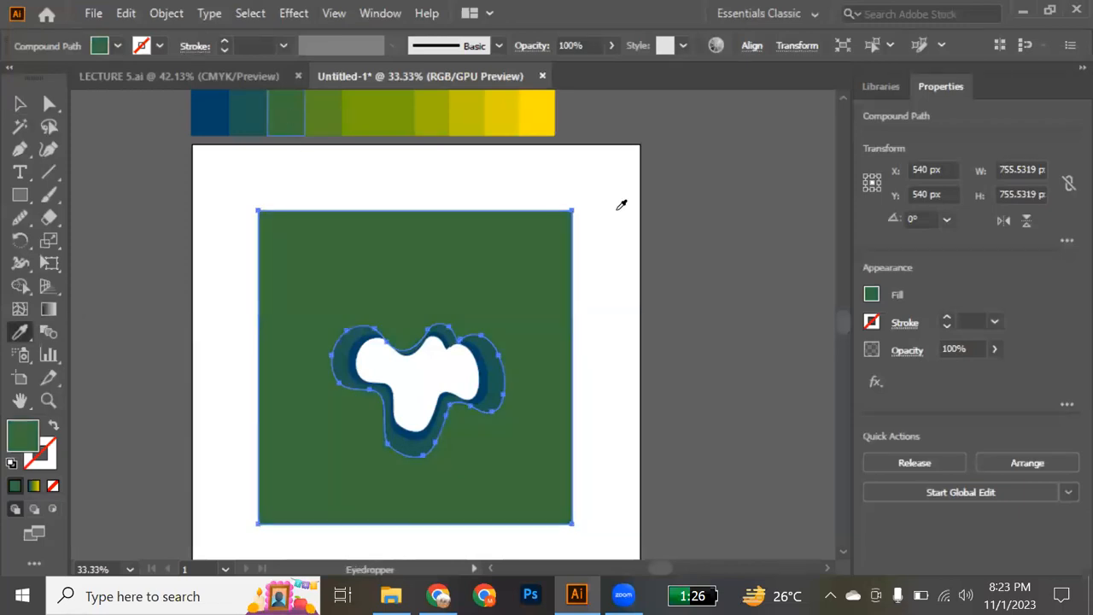
key(v)
click(667, 372)
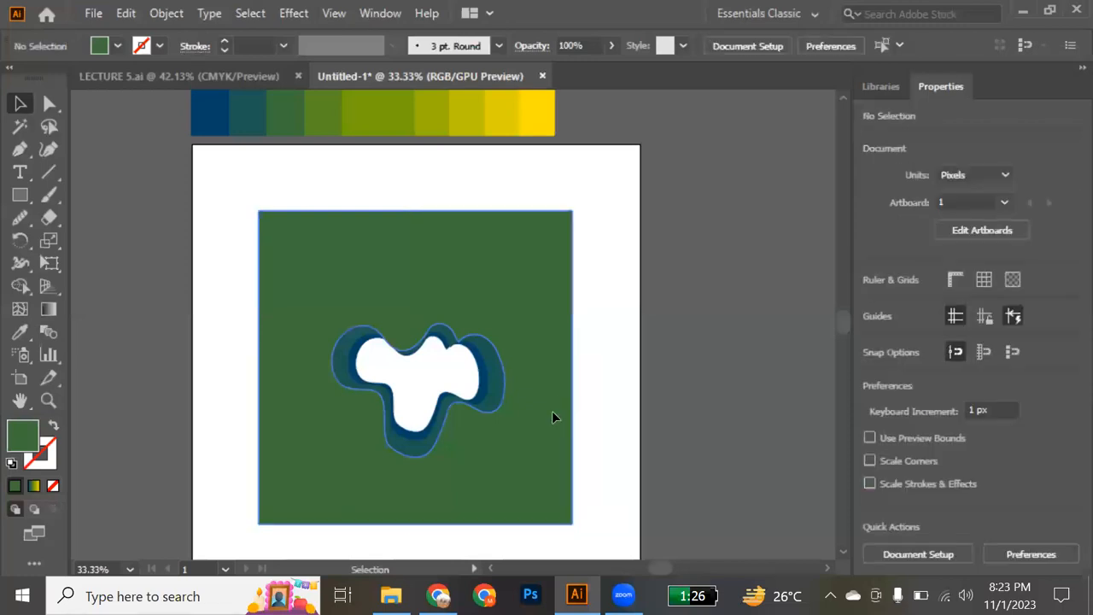
Add a copy of the dark green cut-out square enlarged to about 991 x 991 px, filled with the palette's fourth colour, medium green
mouse_move(534, 417)
mouse_down()
mouse_move(578, 417)
mouse_move(532, 418)
mouse_move(556, 413)
mouse_up()
drag(600, 379, 624, 384)
key(i)
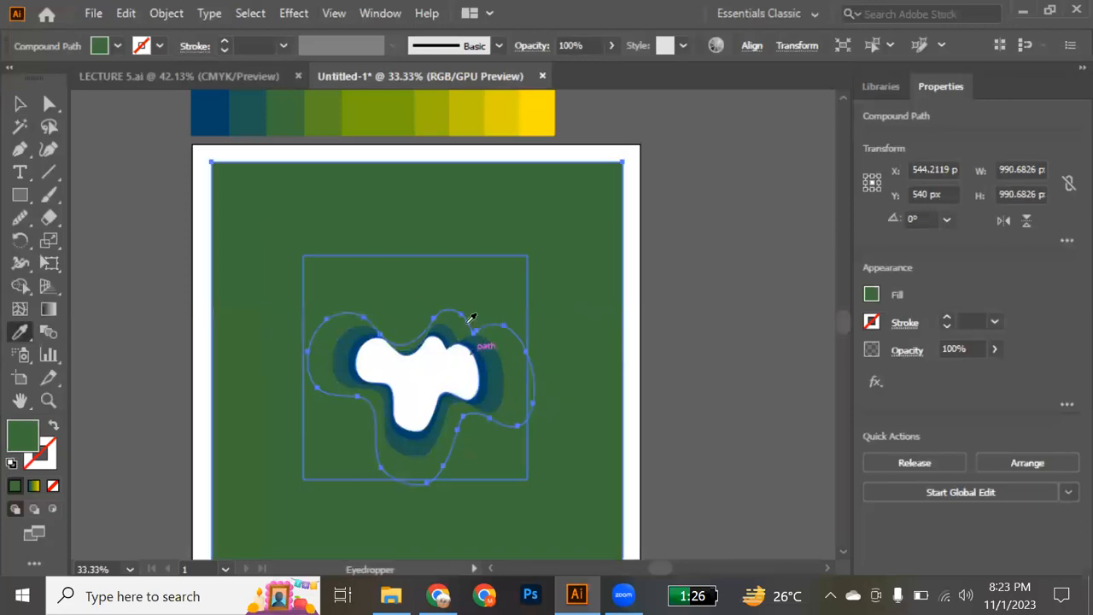
click(308, 102)
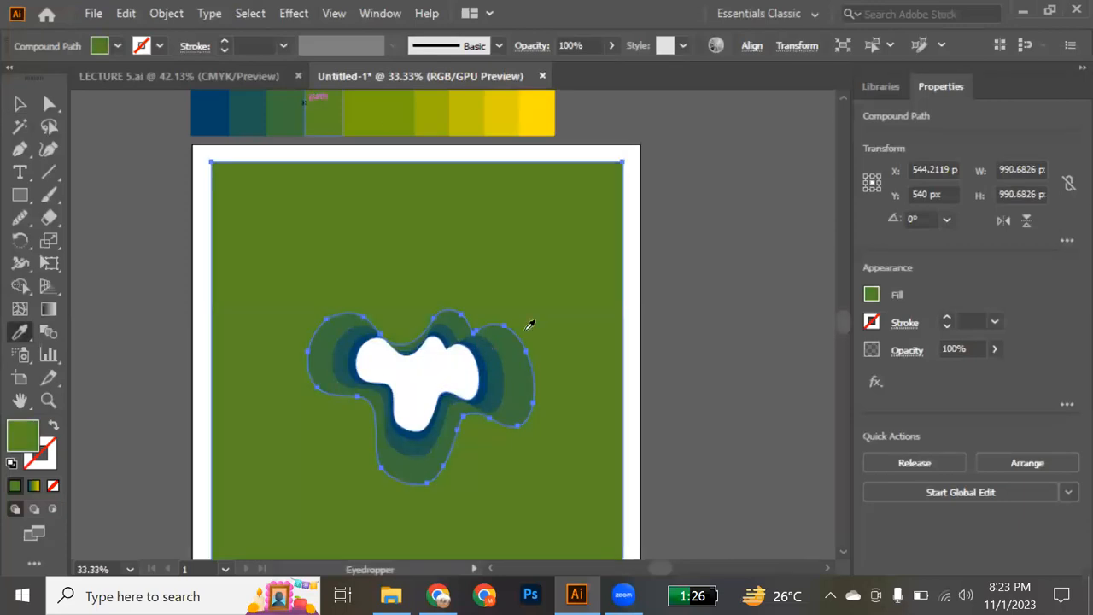
Add a copy of the medium green cut-out square enlarged to about 1156 x 1156 px, filled with the palette's fifth colour, olive green
key(v)
drag(489, 458, 543, 468)
key(ctrl+z)
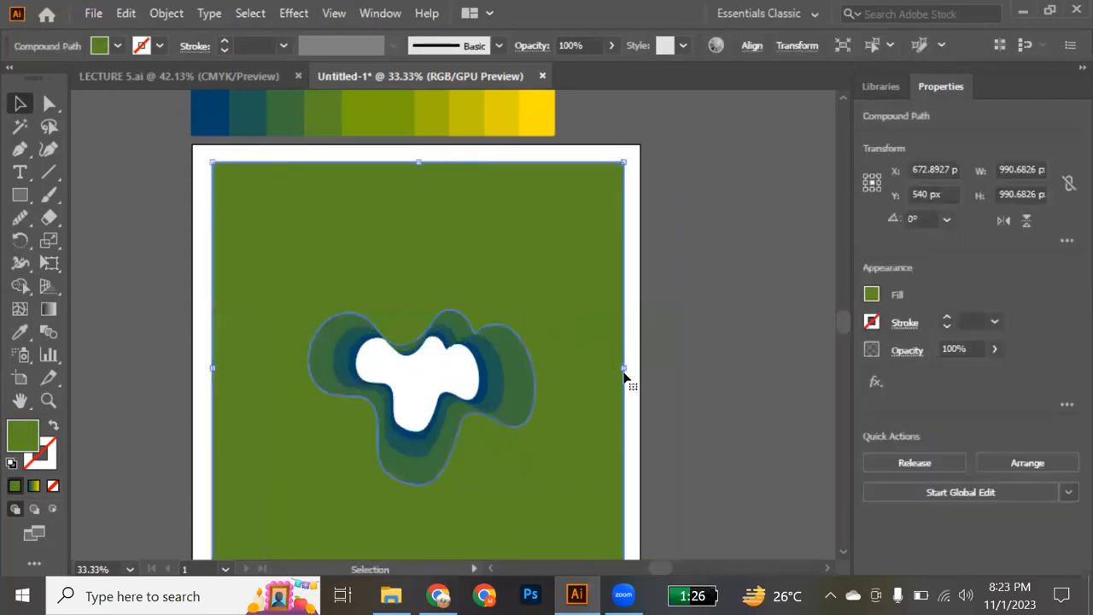
drag(628, 368, 661, 372)
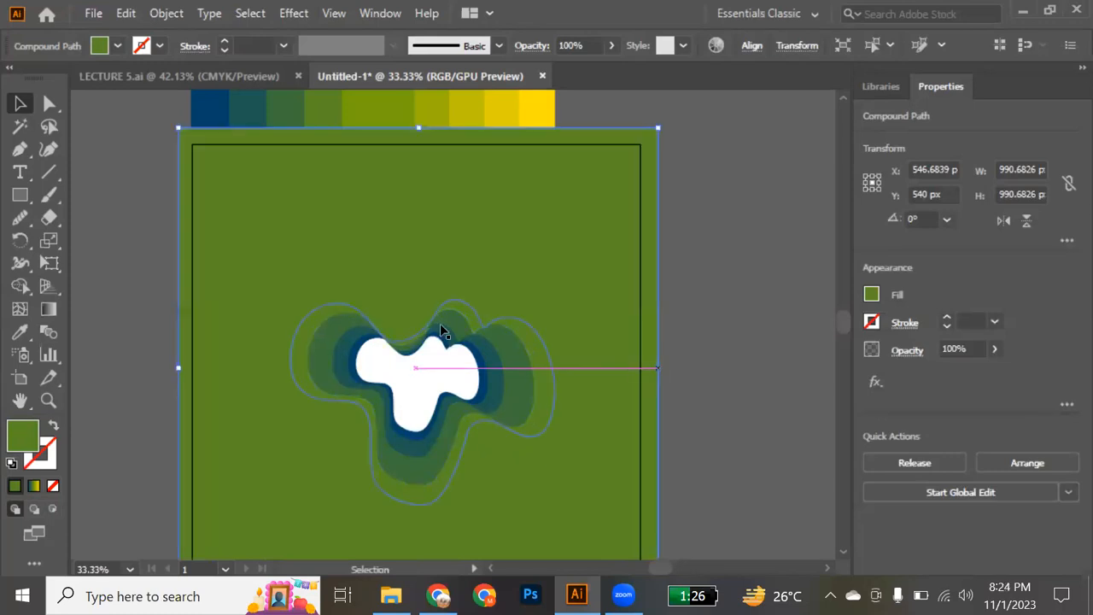
key(i)
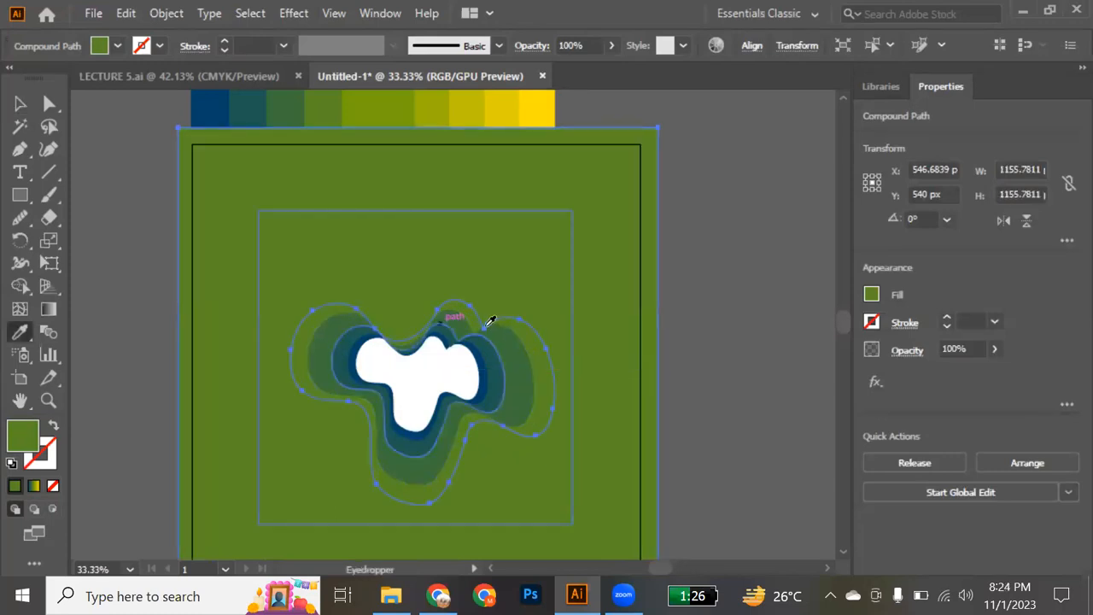
click(358, 105)
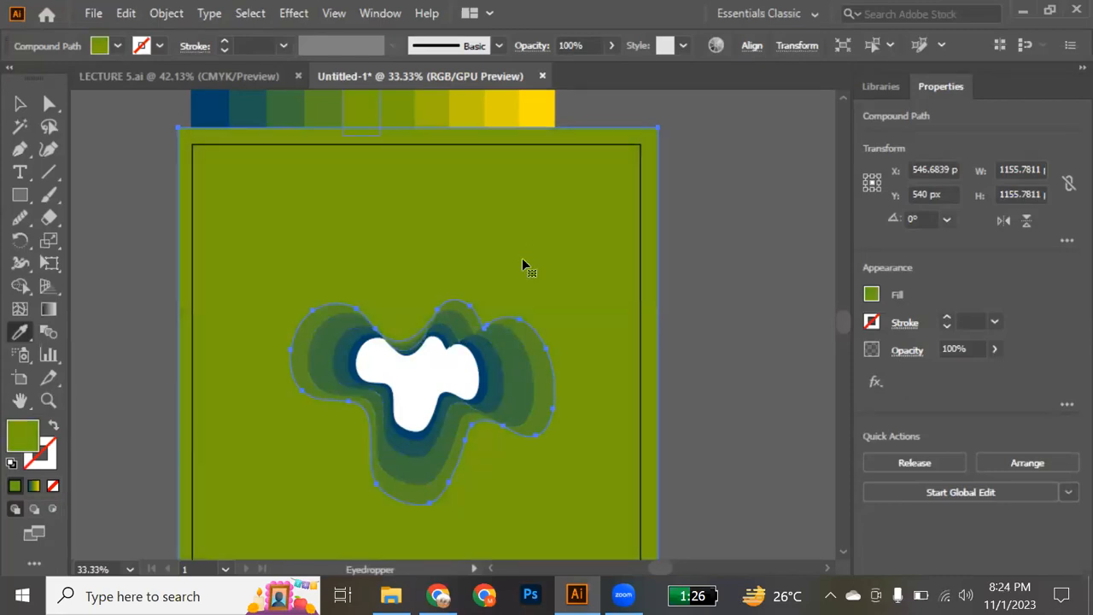
Duplicate the olive green cut-out square in place and enlarge the copy from its centre to about 1335 x 1335 px
key(v)
drag(624, 330, 579, 329)
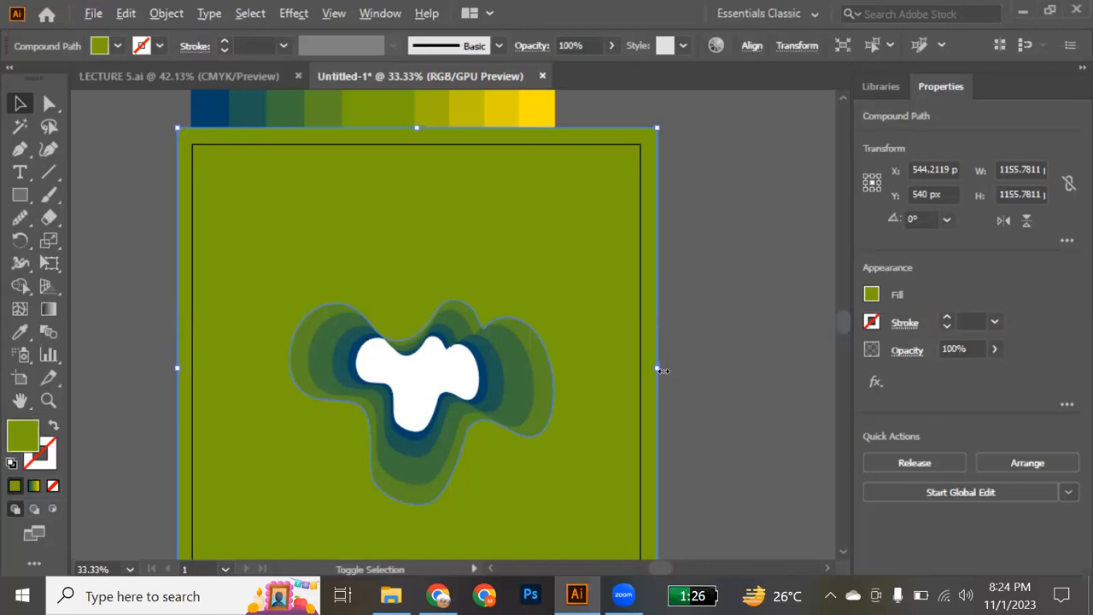
drag(696, 371, 733, 371)
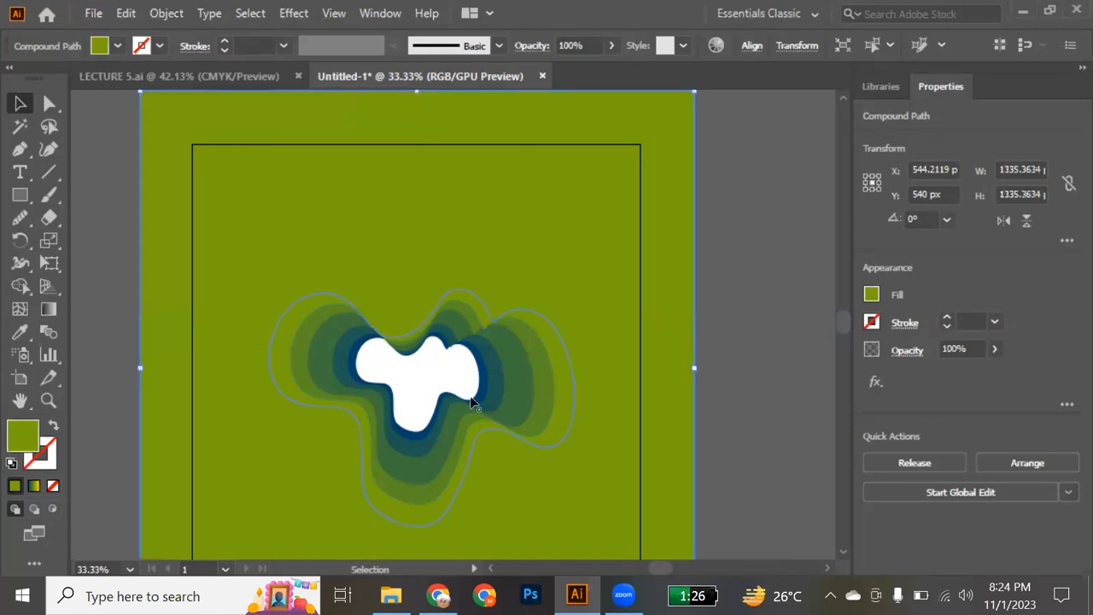
Select all stacked cut-out squares and scale them down together from the centre to about 798 x 798 px
key(ctrl+a)
drag(697, 370, 586, 366)
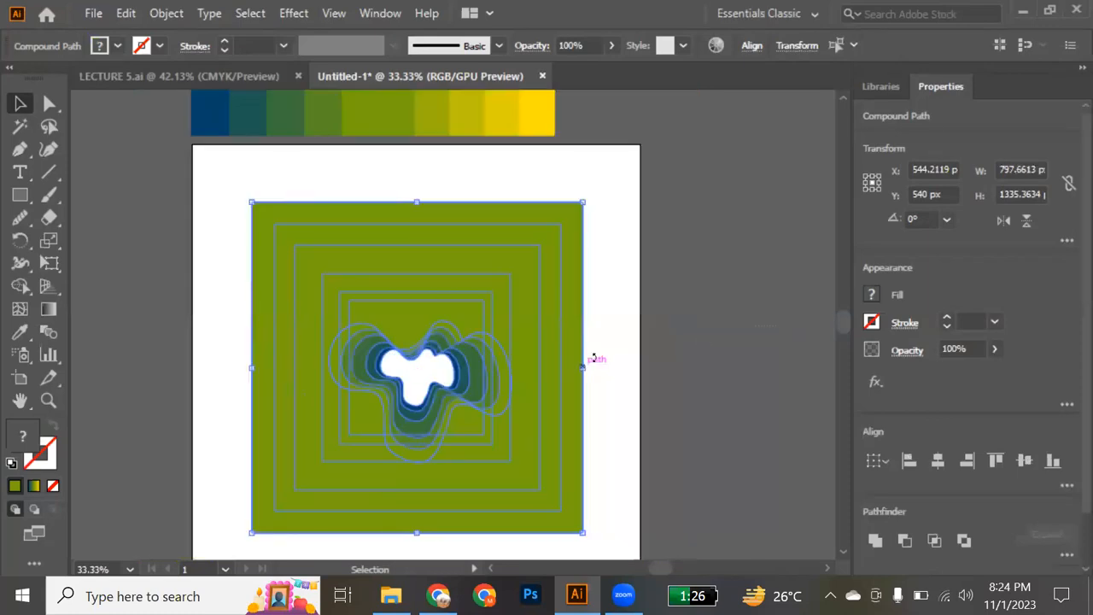
key(i)
key(v)
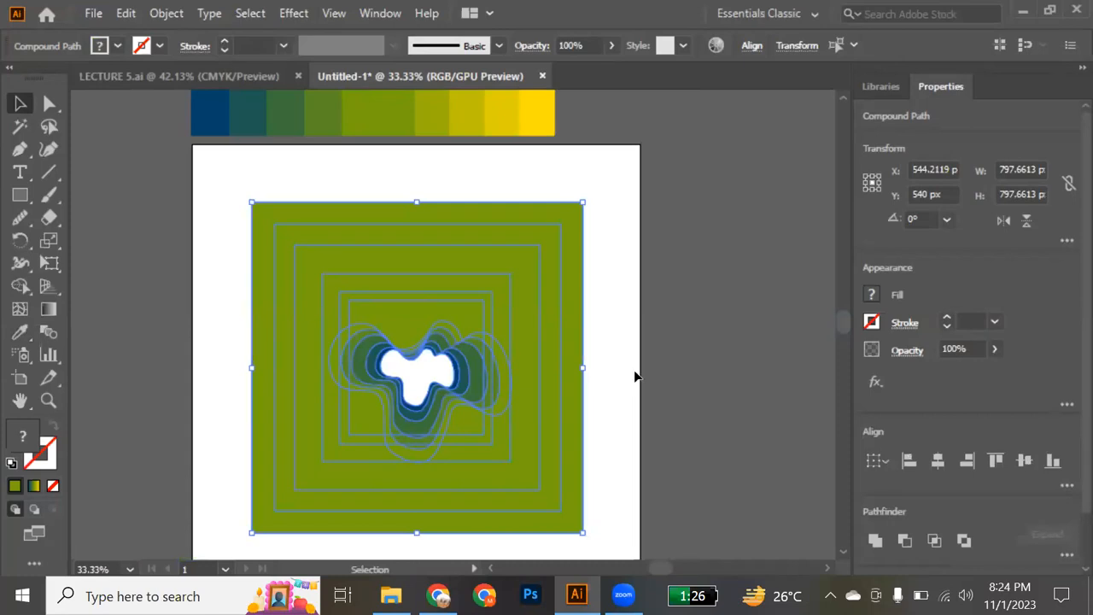
click(635, 376)
Fill the topmost cut-out square with the palette's yellowish olive, the seventh swatch, using the Eyedropper
click(556, 358)
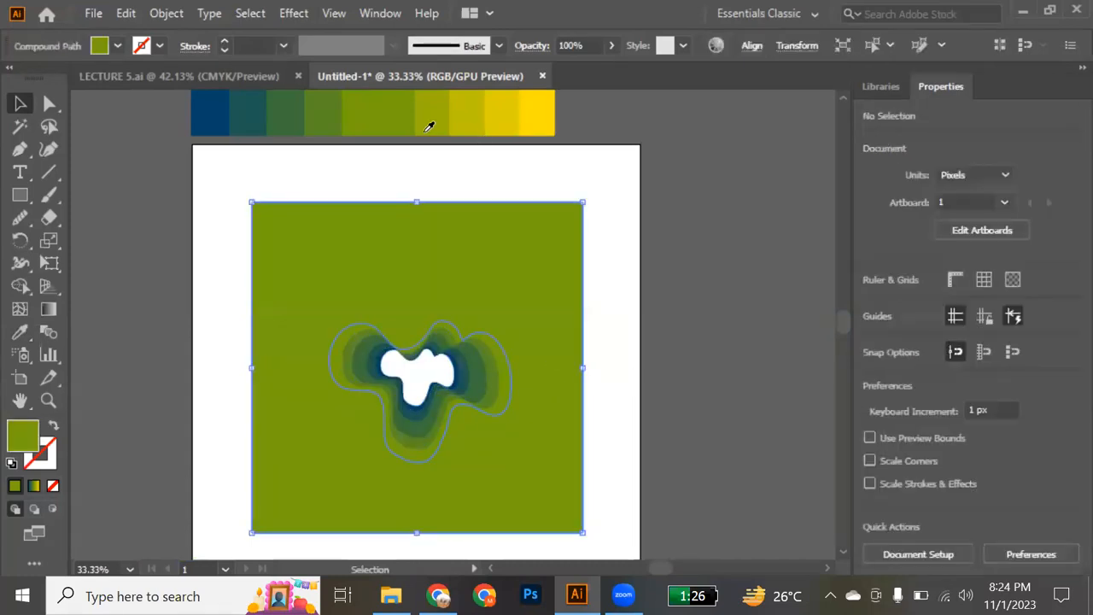
key(i)
click(427, 121)
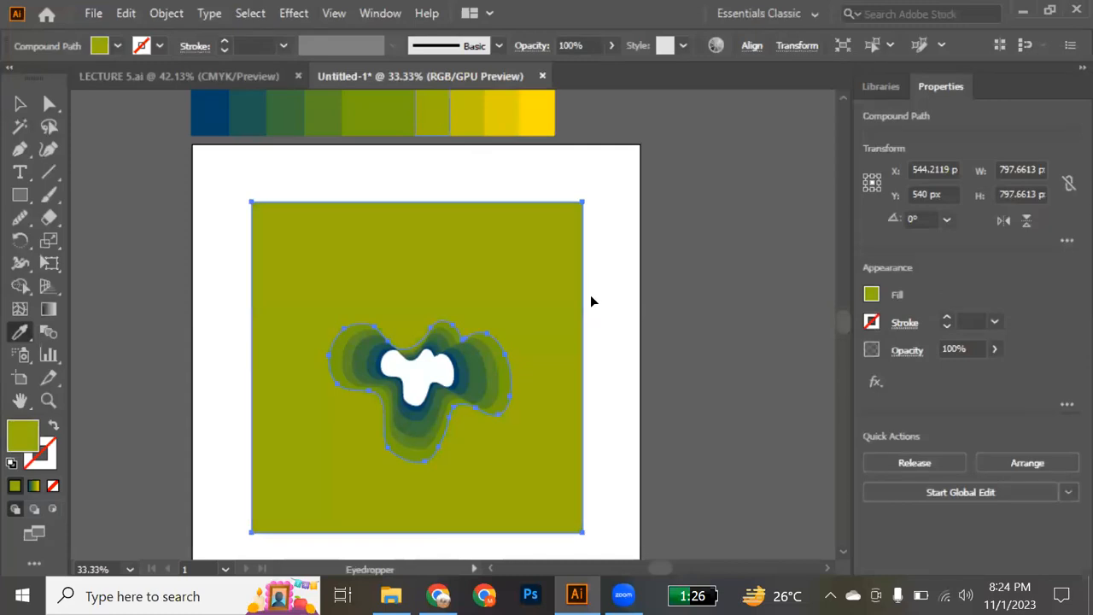
key(v)
click(662, 389)
Duplicate the yellowish olive cut-out square in place and enlarge the copy from its centre to about 937 x 937 px
mouse_move(469, 440)
mouse_down()
mouse_move(508, 443)
mouse_move(473, 441)
mouse_up()
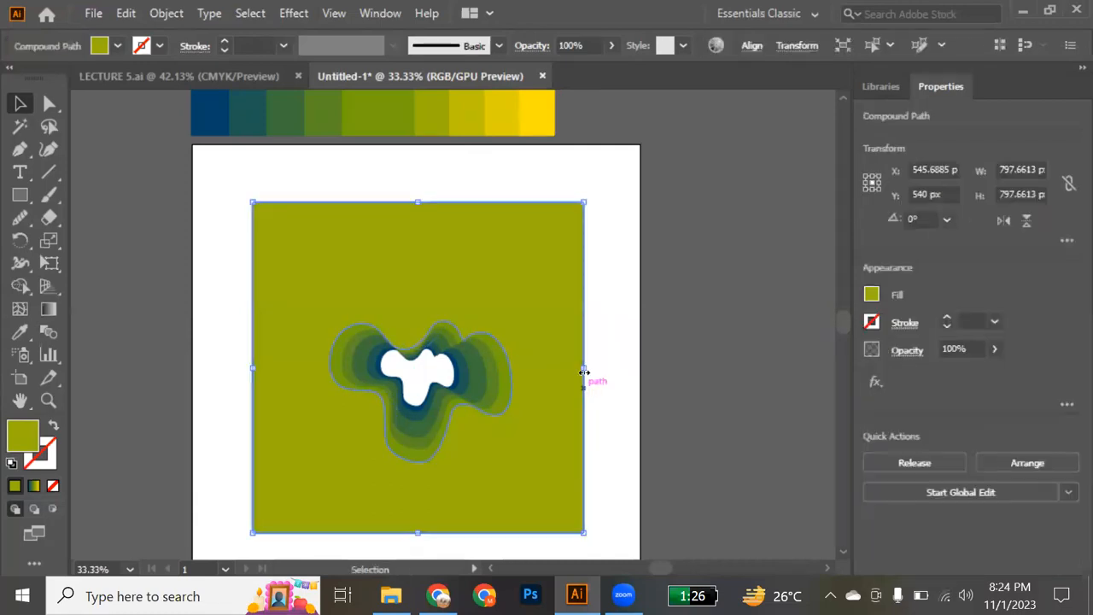
drag(583, 372, 615, 376)
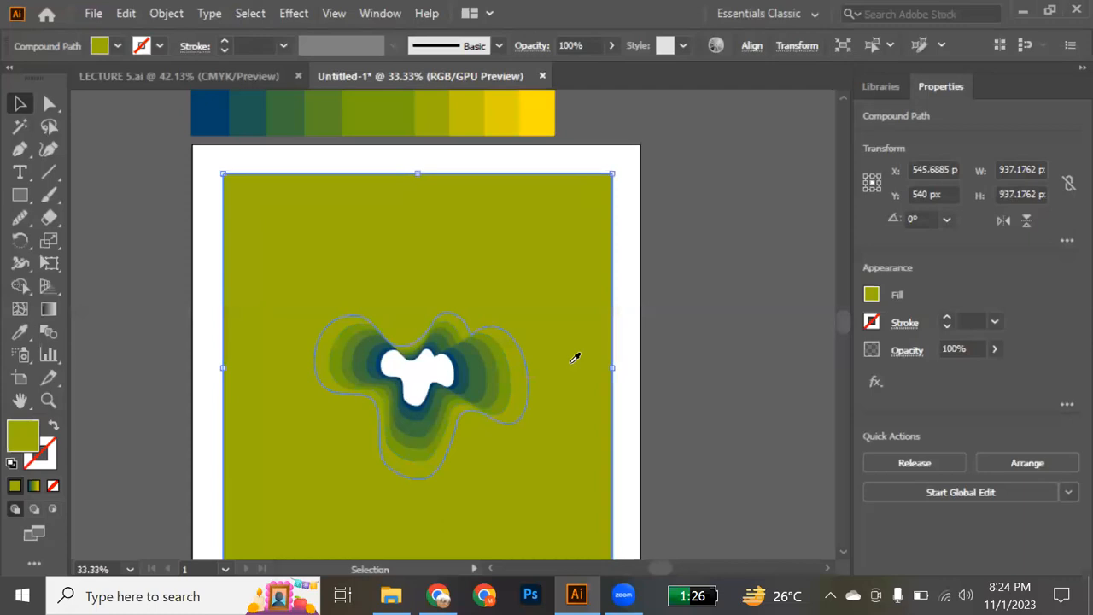
Recolour the selected outer layer with the third-from-last, olive-yellow swatch of the colour strip
key(i)
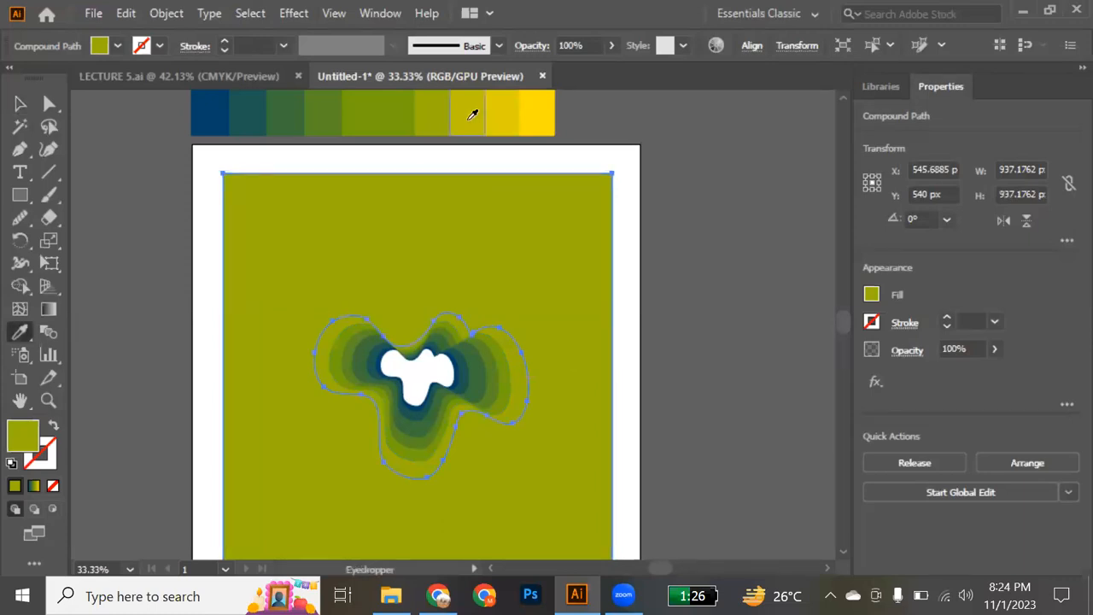
click(472, 114)
key(v)
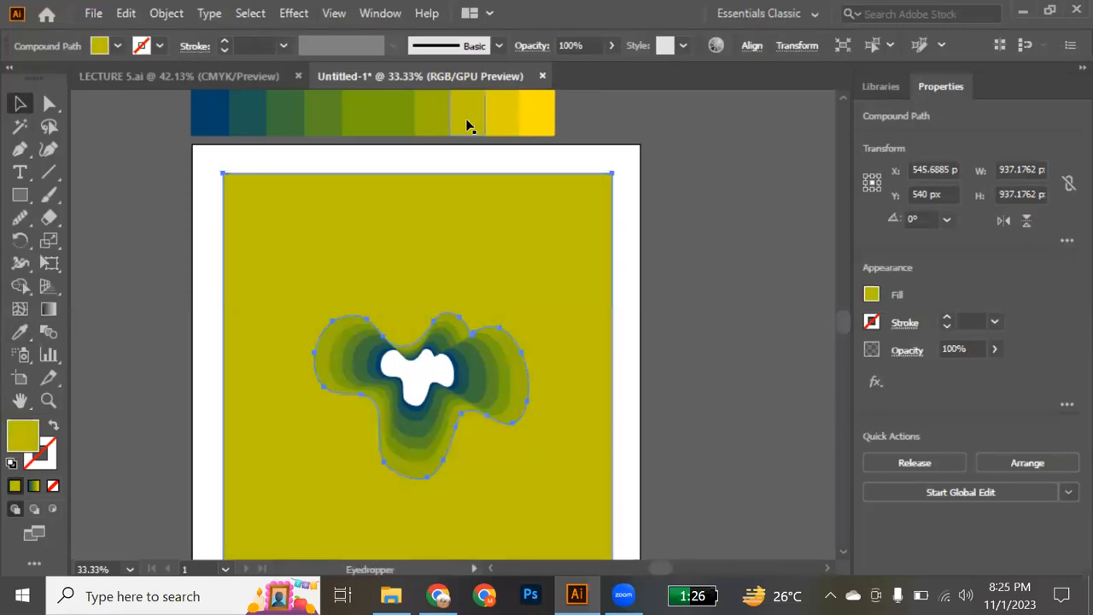
Add an enlarged copy of the outer layer, about 1069 px square, and fill it with the second-to-last yellow swatch
mouse_move(586, 324)
mouse_down()
mouse_move(623, 325)
mouse_move(586, 322)
mouse_up()
drag(616, 368, 641, 368)
key(i)
click(501, 111)
click(504, 107)
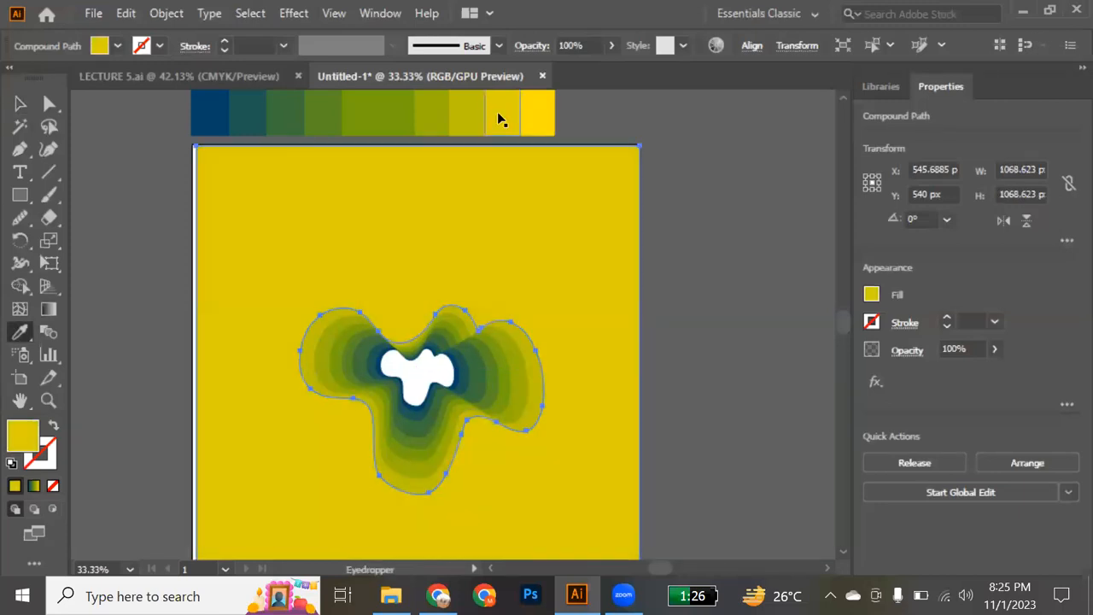
Add another enlarged layer copy, about 1207 px square, behind the stack and fill it with the last, bright yellow swatch
key(v)
drag(575, 292, 545, 283)
drag(642, 368, 628, 350)
key(i)
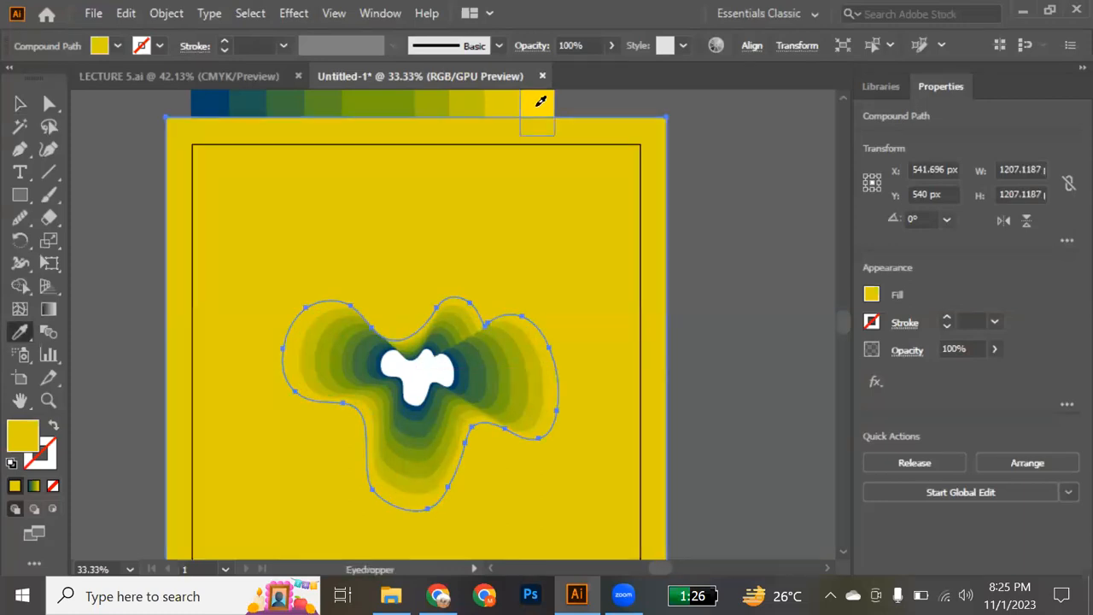
click(537, 106)
click(505, 101)
click(545, 104)
key(v)
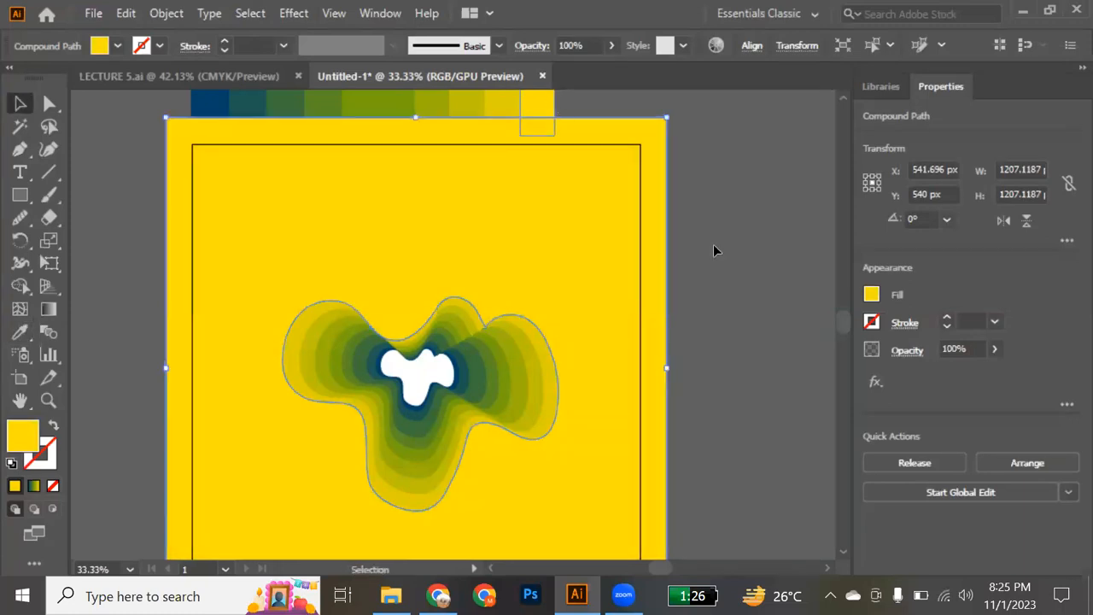
click(722, 386)
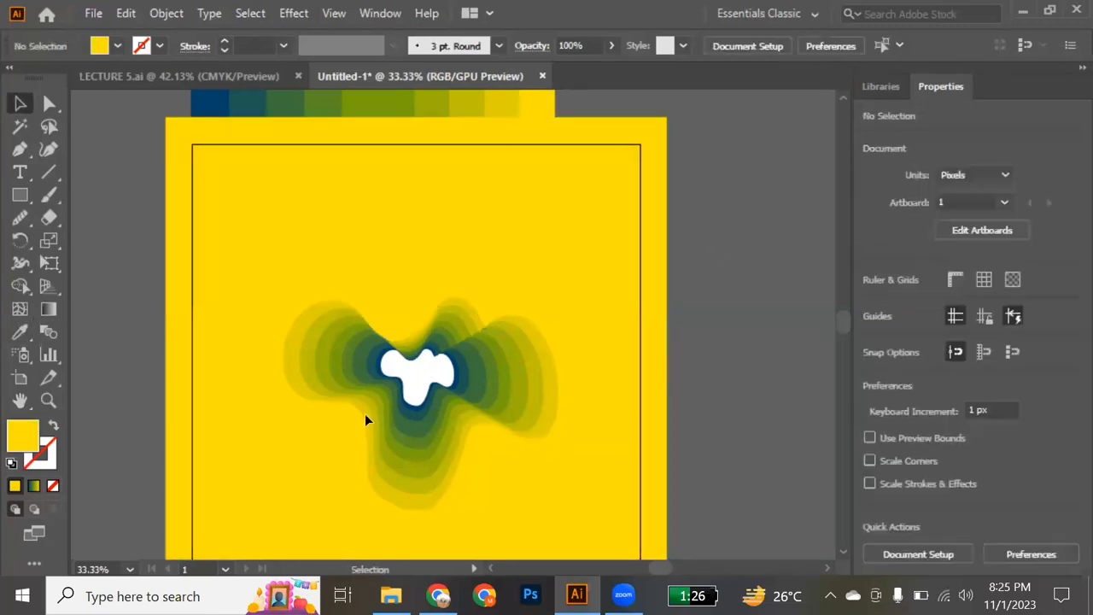
Scale all the stacked layers together so the outermost one fits the artboard, about 1077 px square
click(464, 427)
drag(667, 368, 640, 368)
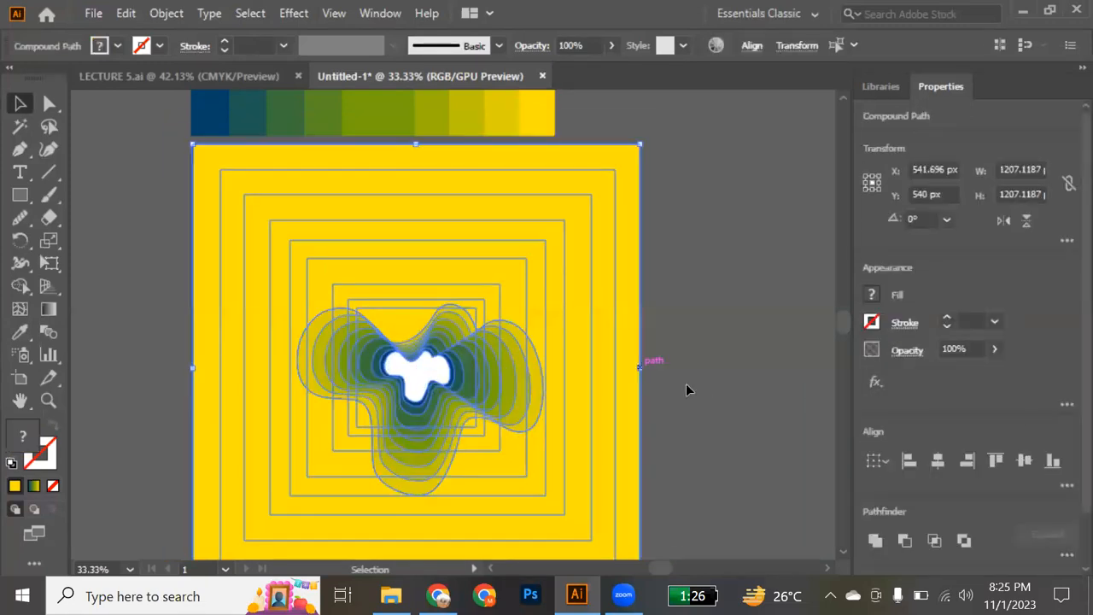
click(644, 412)
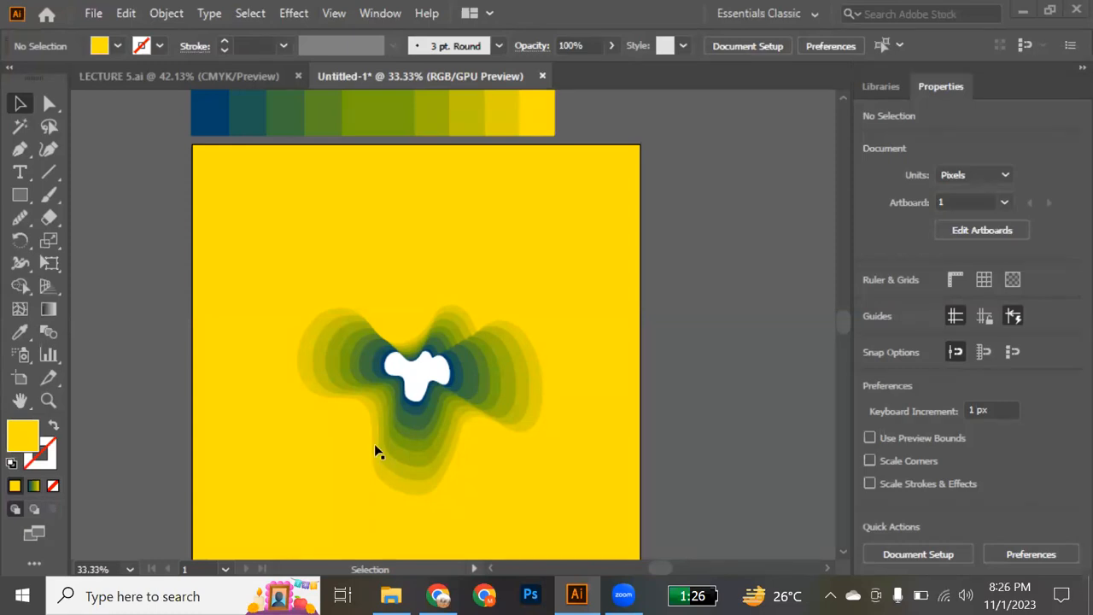
Duplicate the dark green layer, shrink the copy to about 255 px square, and send it behind the innermost blue layer
scroll(392, 444, up, 4)
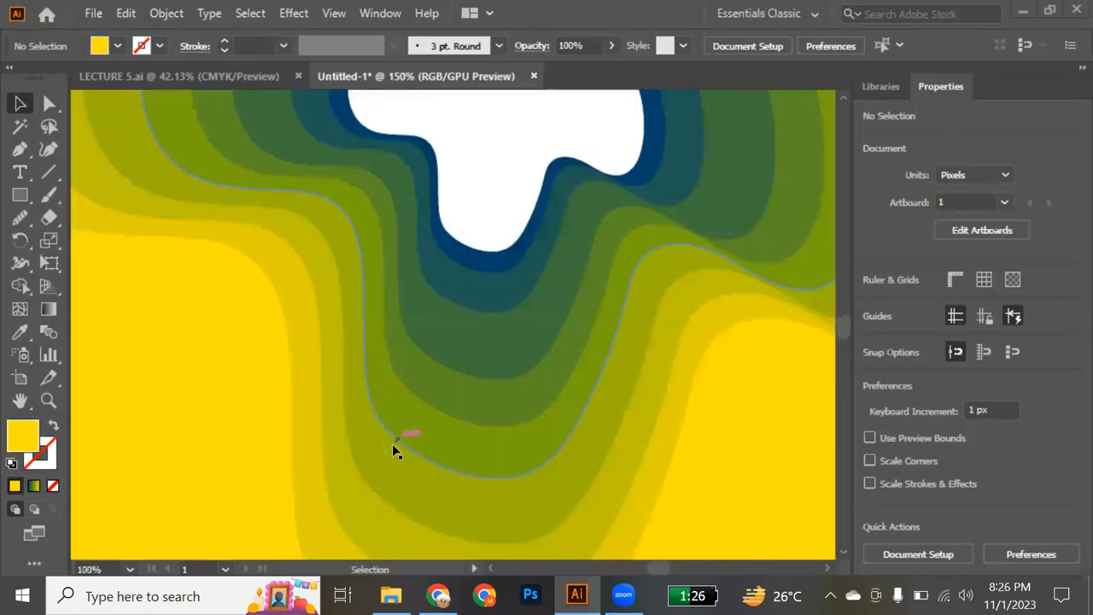
scroll(430, 338, down, 3)
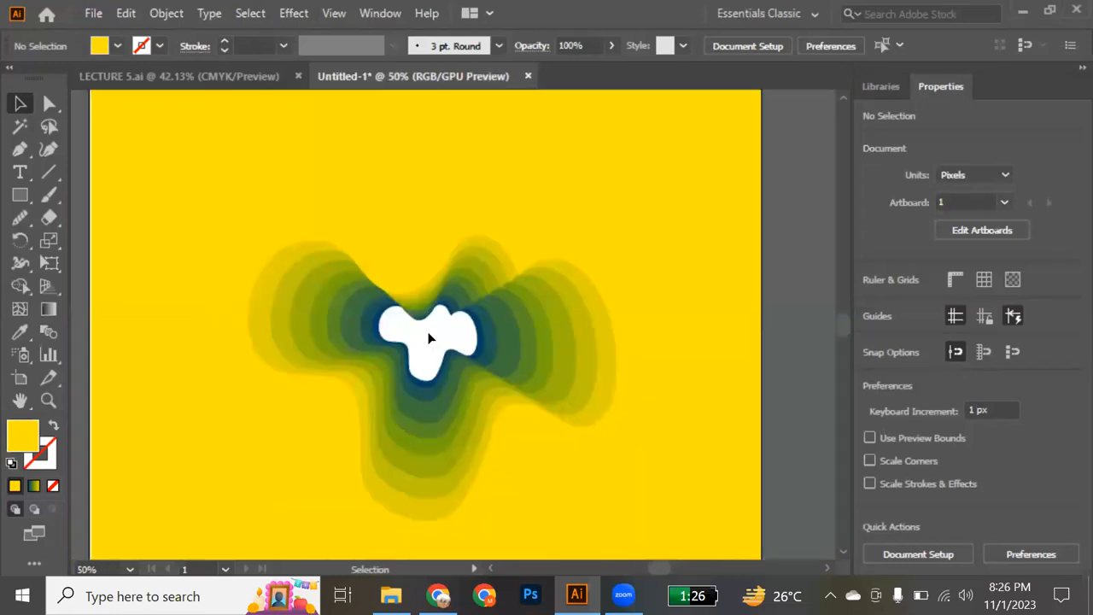
click(455, 374)
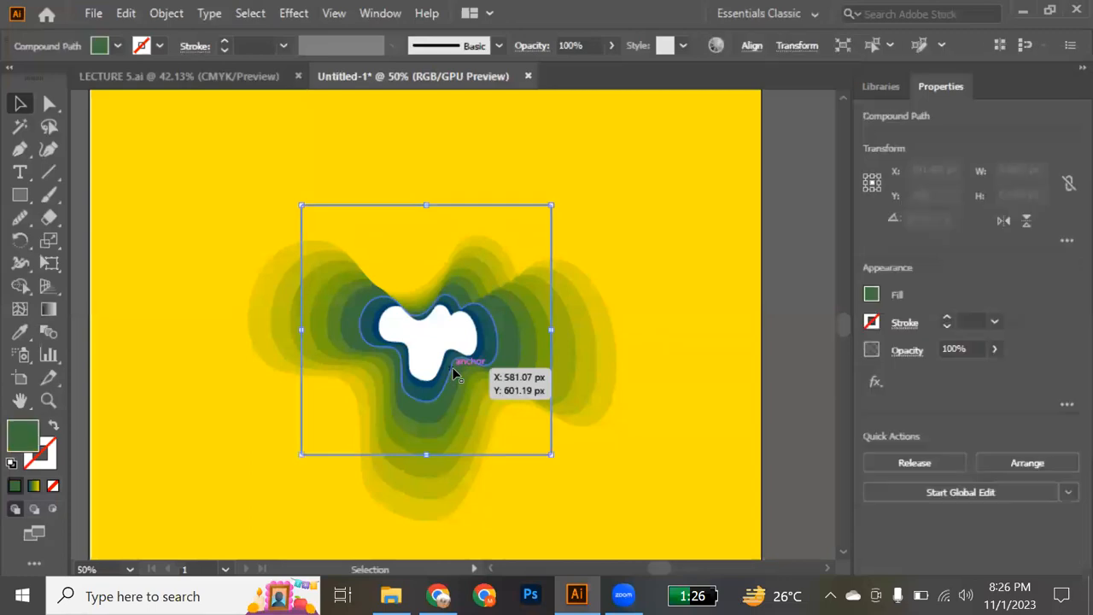
mouse_move(454, 374)
mouse_down()
mouse_move(484, 375)
mouse_move(444, 374)
mouse_move(453, 381)
mouse_up()
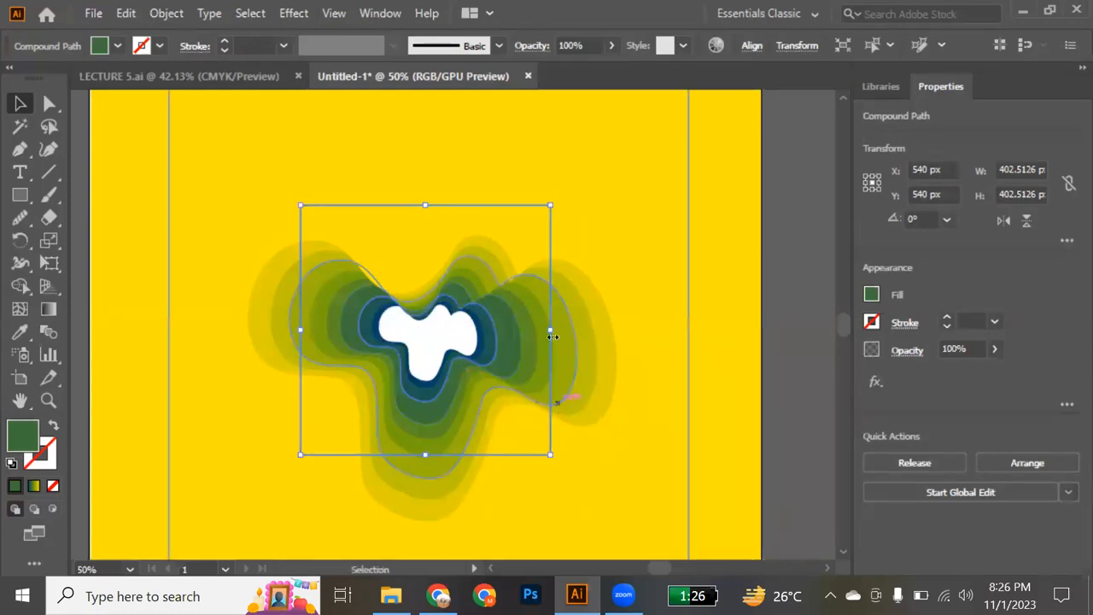
drag(552, 330, 504, 340)
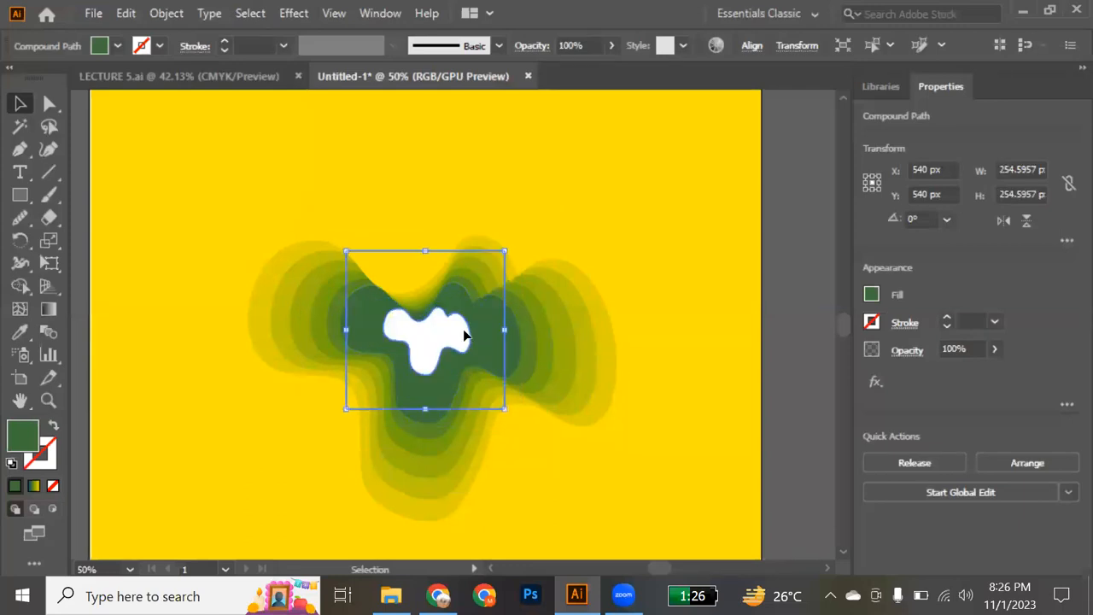
key(a)
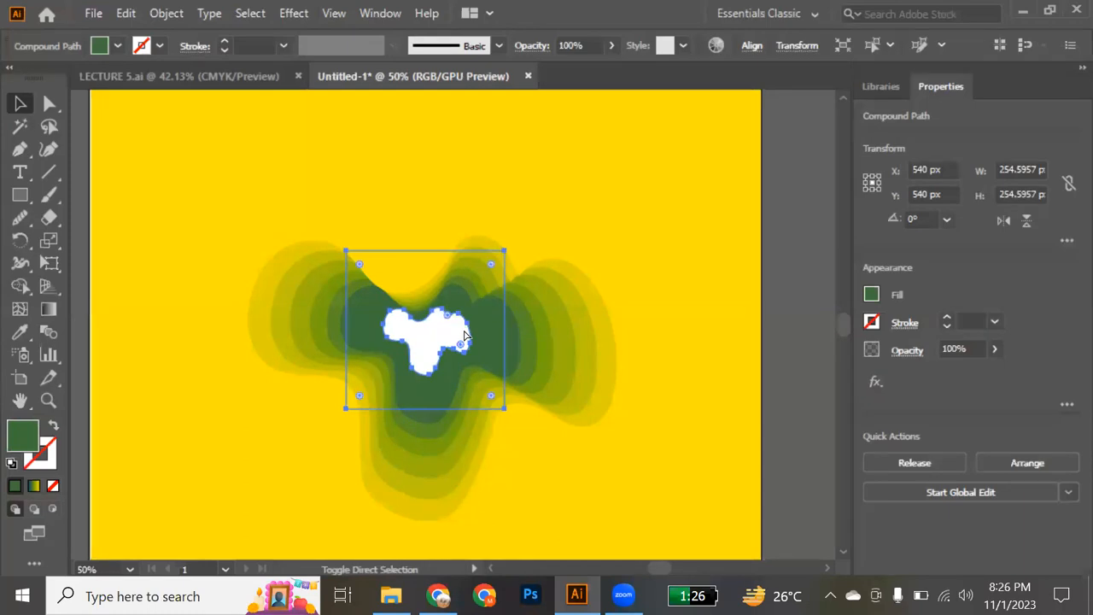
key(ctrl+z)
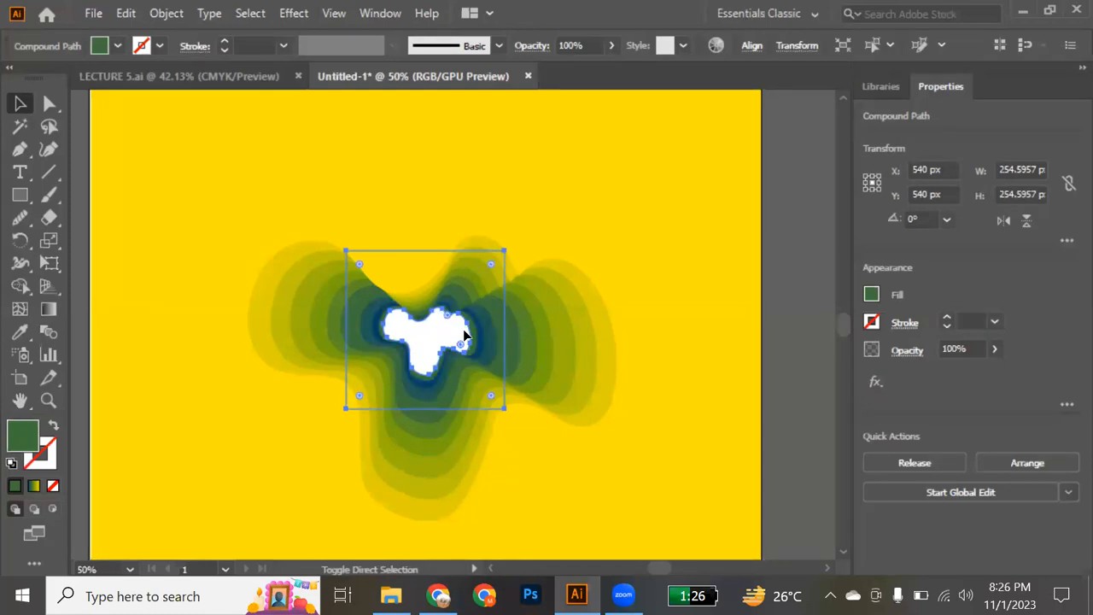
click(803, 341)
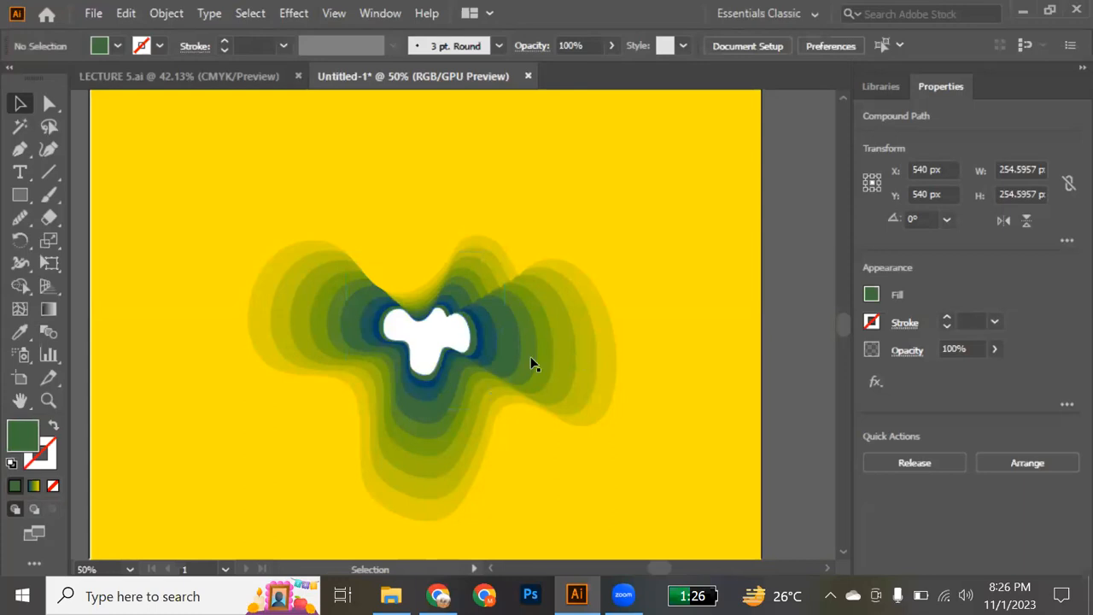
Duplicate the olive green layer, shrink the copy to about 222 px square, and send it behind the other layers
mouse_move(542, 356)
mouse_down()
mouse_move(564, 369)
mouse_move(539, 368)
mouse_move(555, 365)
mouse_up()
drag(621, 331, 465, 350)
key(ctrl+z)
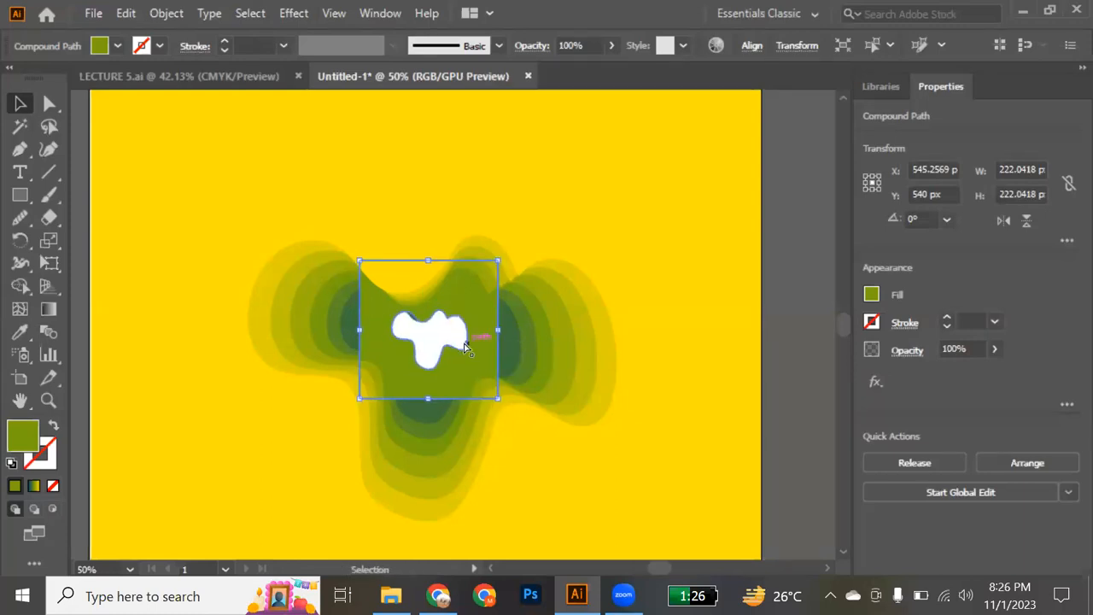
key(ctrl+z)
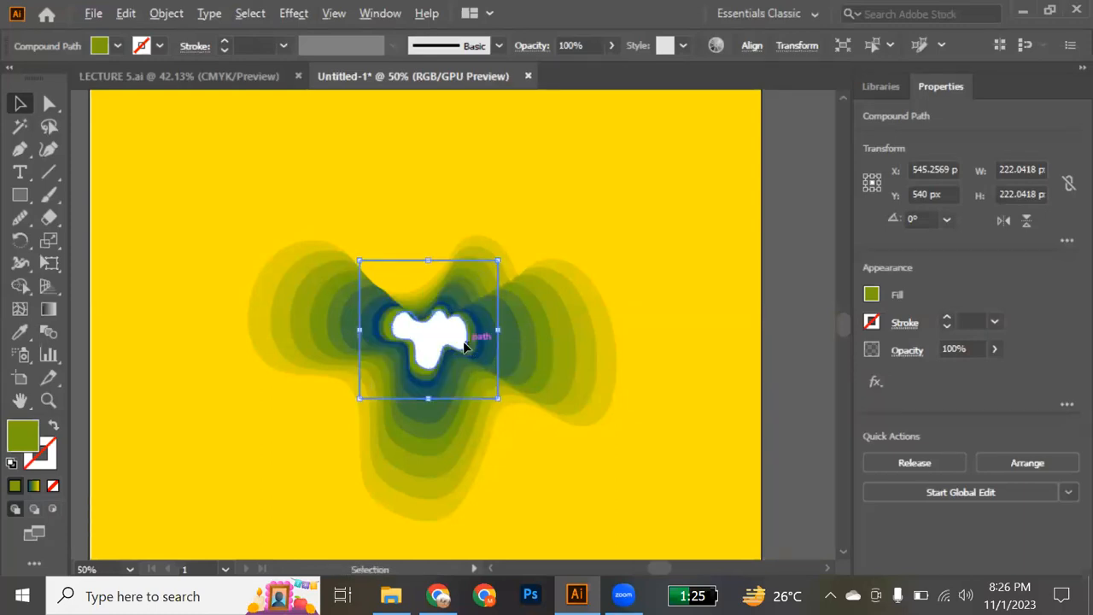
Shift the small olive green copy about 5 px to the left so it forms an even inner ring around the white opening
scroll(463, 346, up, 4)
drag(181, 300, 165, 304)
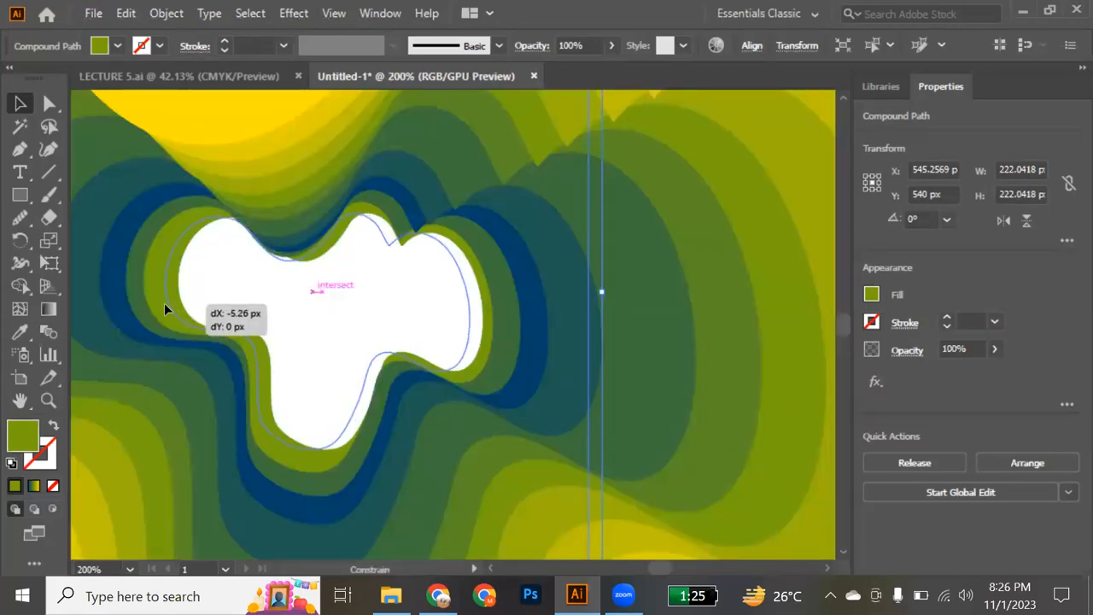
drag(300, 325, 304, 326)
click(303, 329)
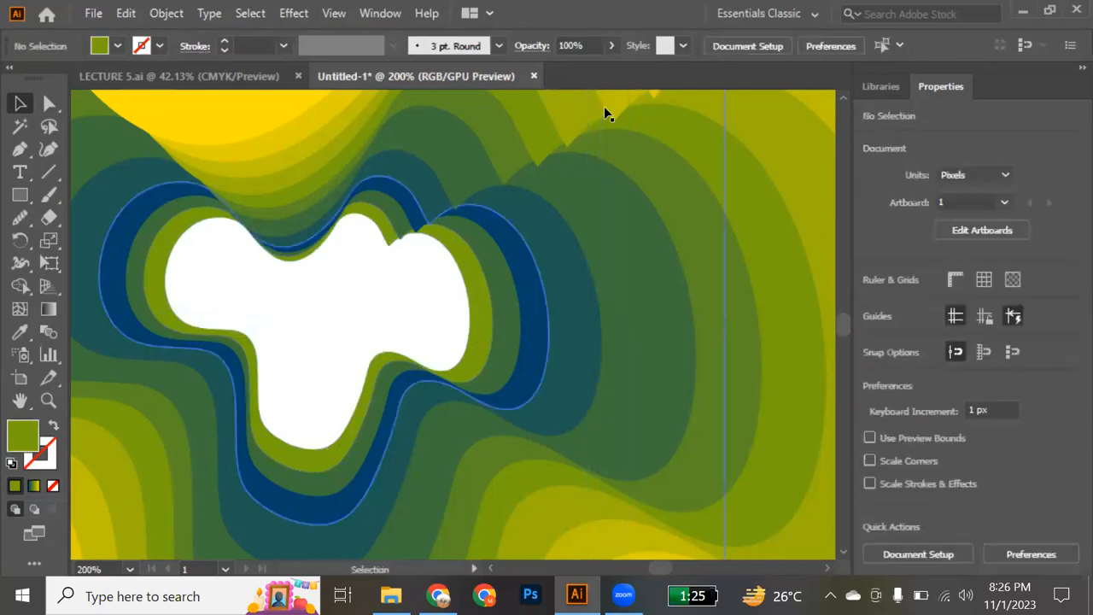
Duplicate the dark yellow outer layer, shrink the copy to about 189 px square, and place it behind the other layers
scroll(443, 273, down, 3)
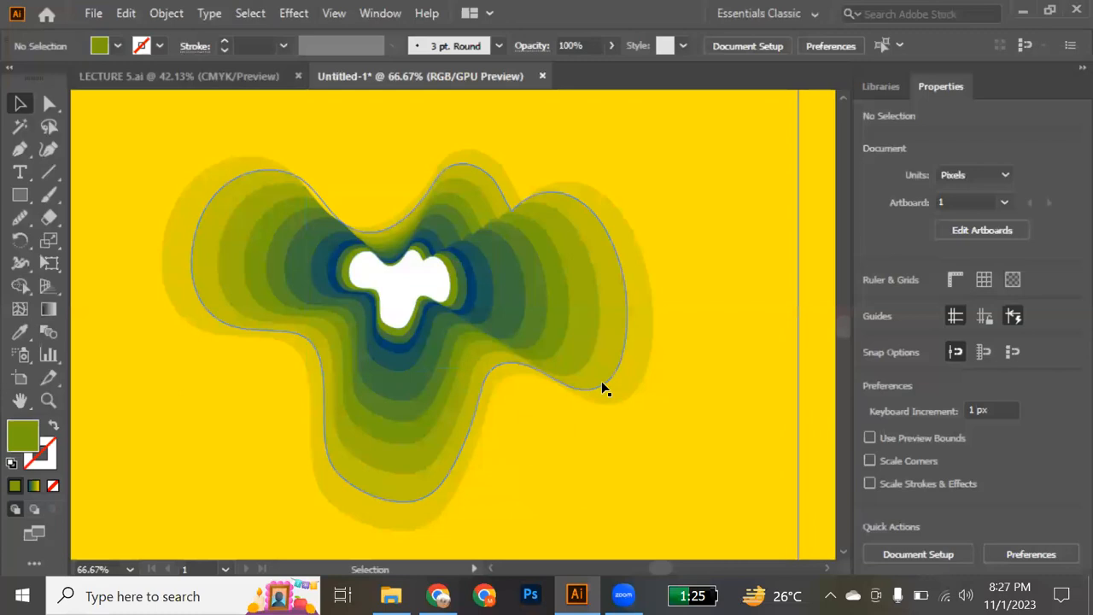
mouse_move(601, 385)
mouse_down()
mouse_move(629, 389)
mouse_move(596, 390)
mouse_up()
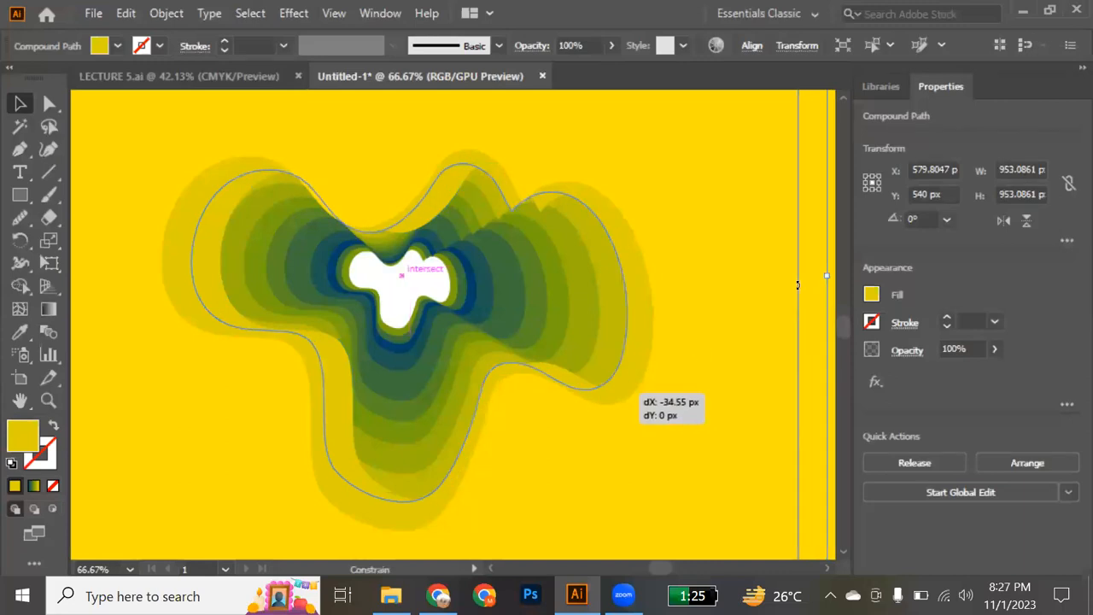
drag(793, 277, 481, 295)
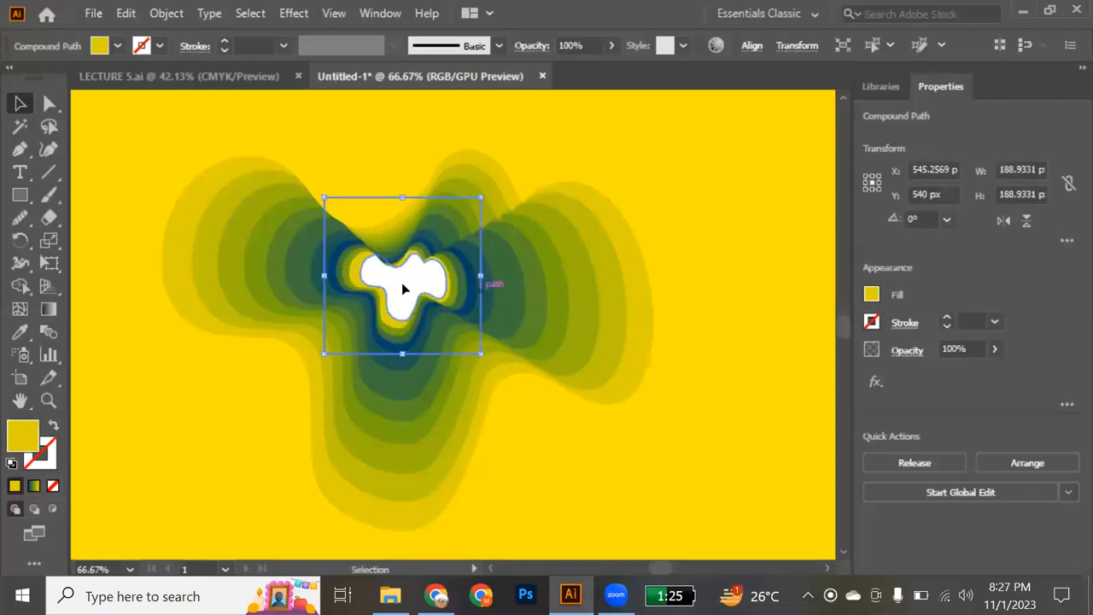
Move the small dark yellow layer slightly left to balance its ring around the white opening
scroll(398, 282, up, 3)
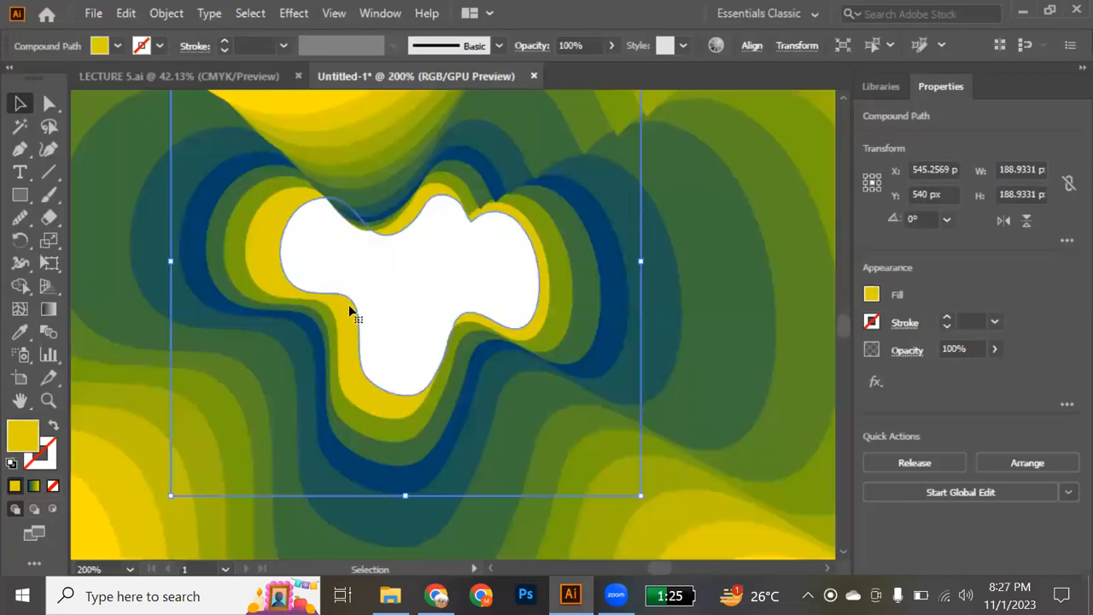
mouse_move(340, 316)
mouse_down()
mouse_move(329, 309)
mouse_move(338, 313)
mouse_up()
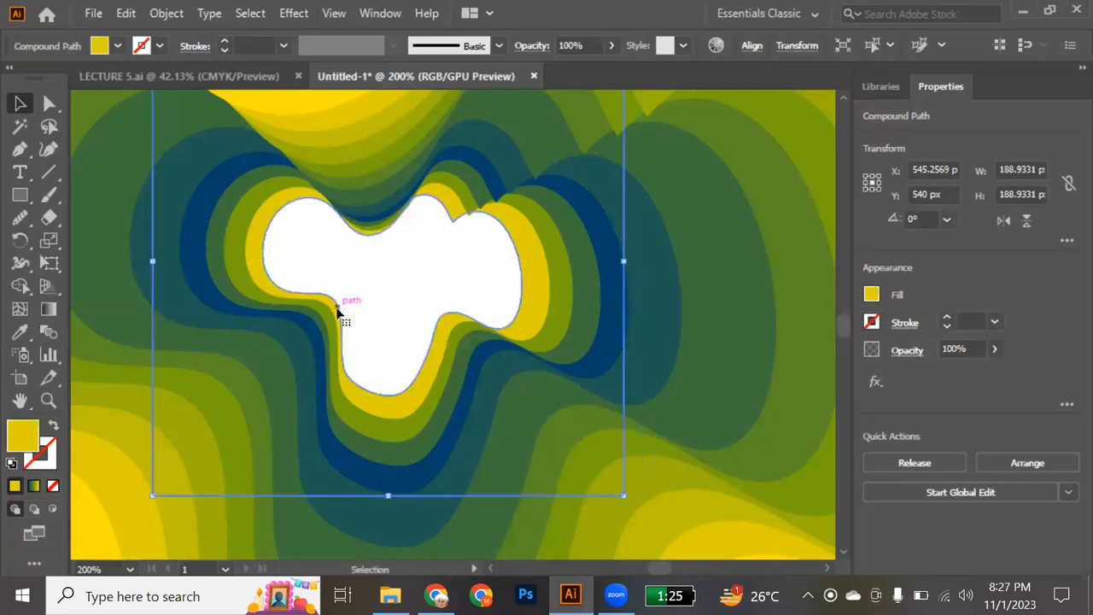
click(397, 334)
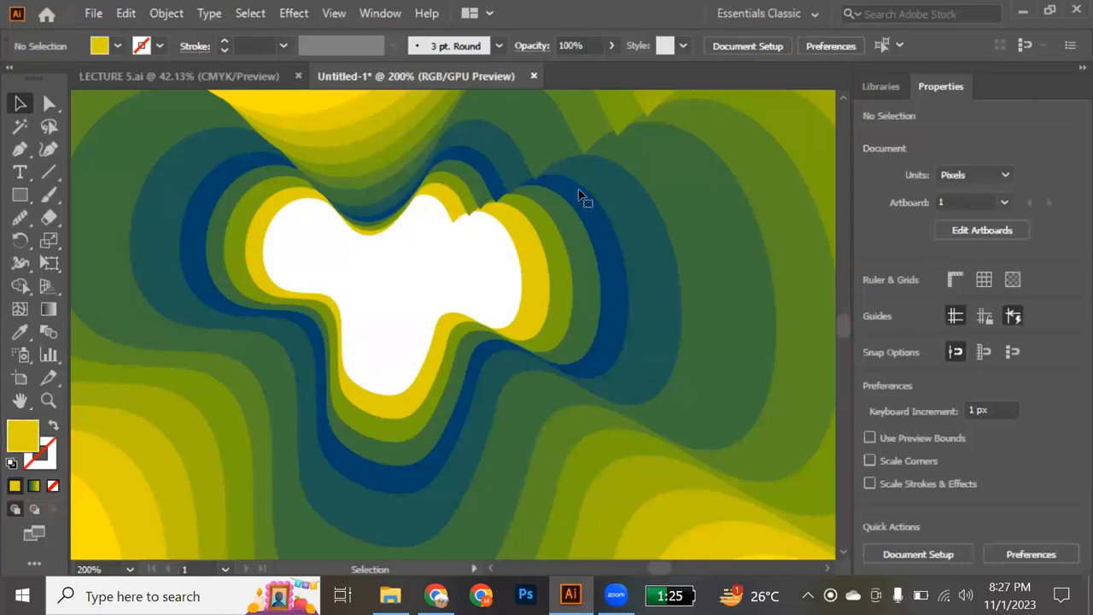
click(469, 278)
scroll(470, 278, down, 2)
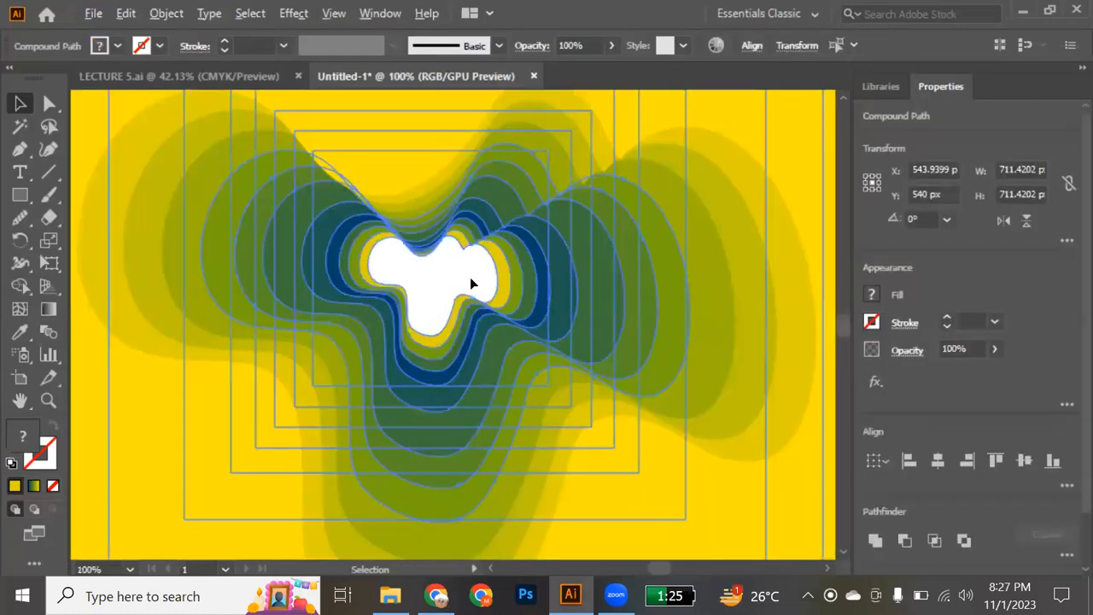
key(ctrl+minus)
click(809, 271)
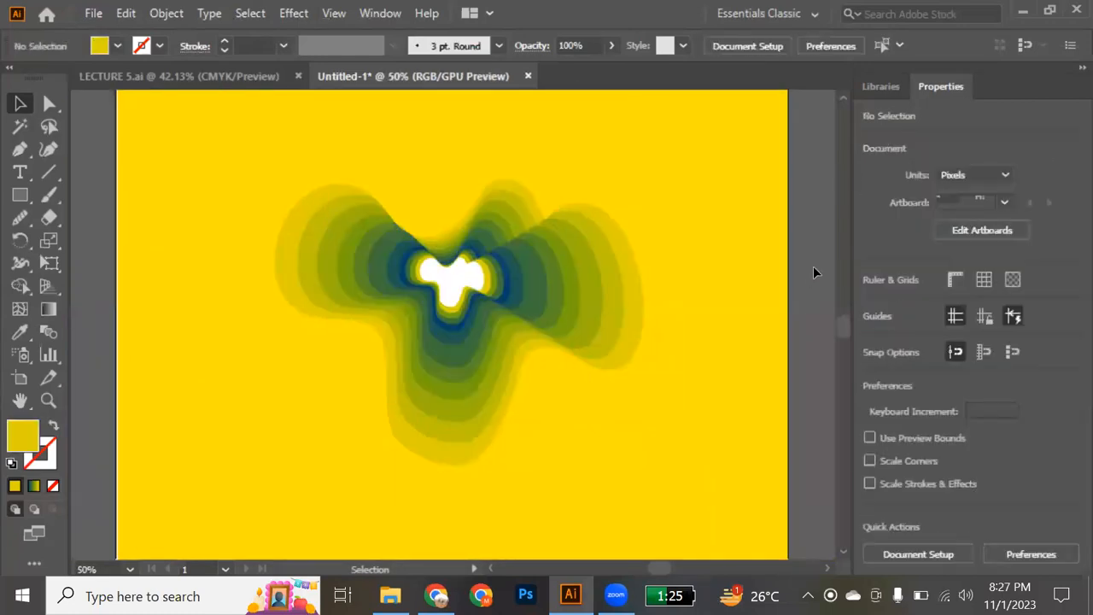
click(389, 363)
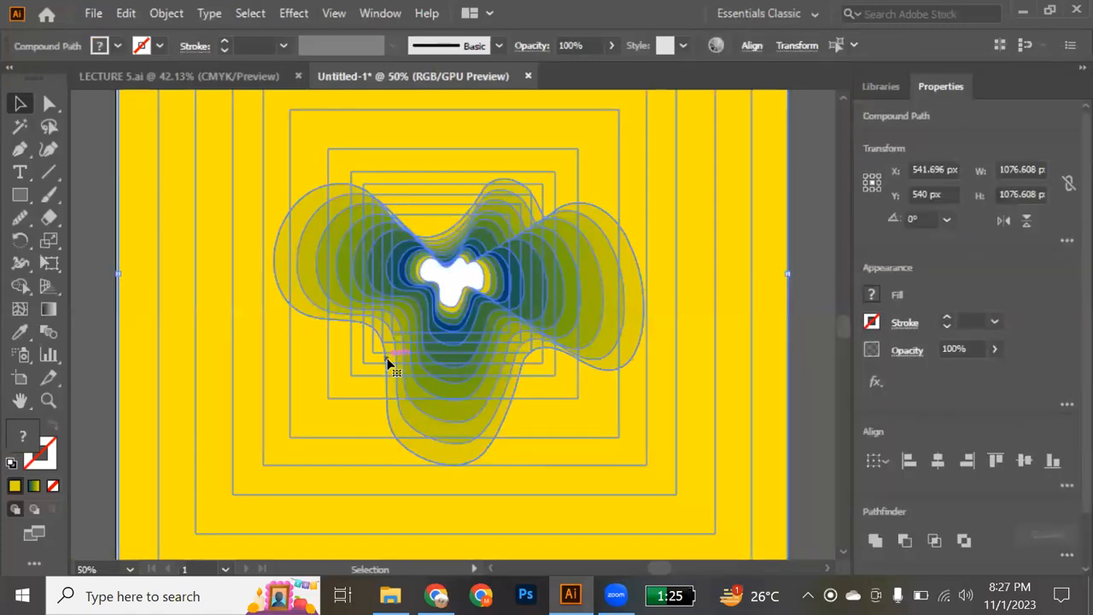
scroll(388, 363, down, 2)
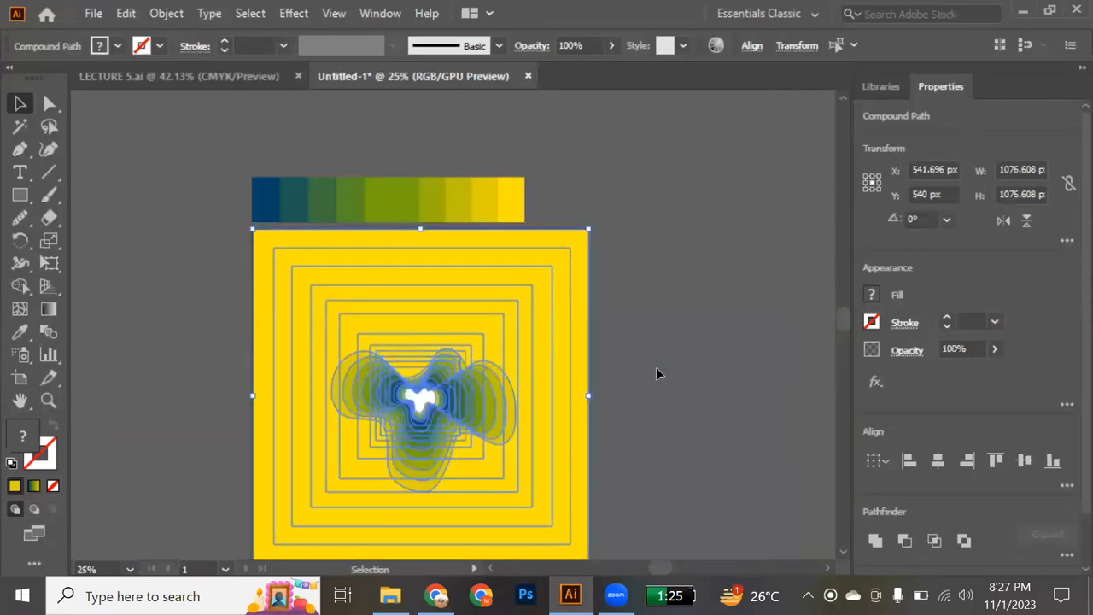
click(656, 373)
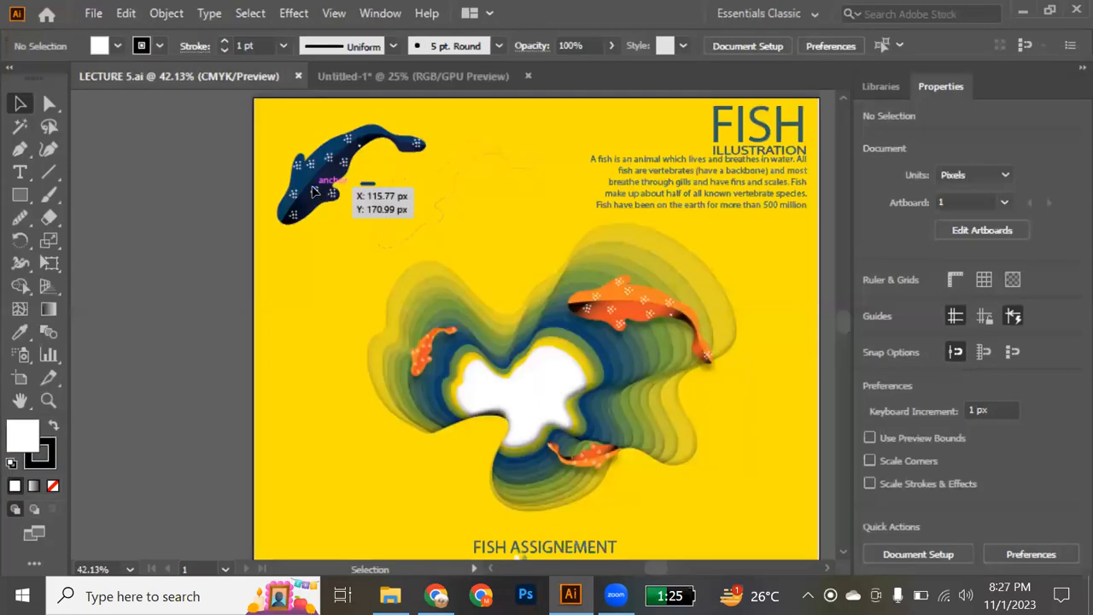
Copy the dark blue fish from LECTURE 5.ai into the Untitled-1 document and place it beside the artboard's right edge
click(313, 186)
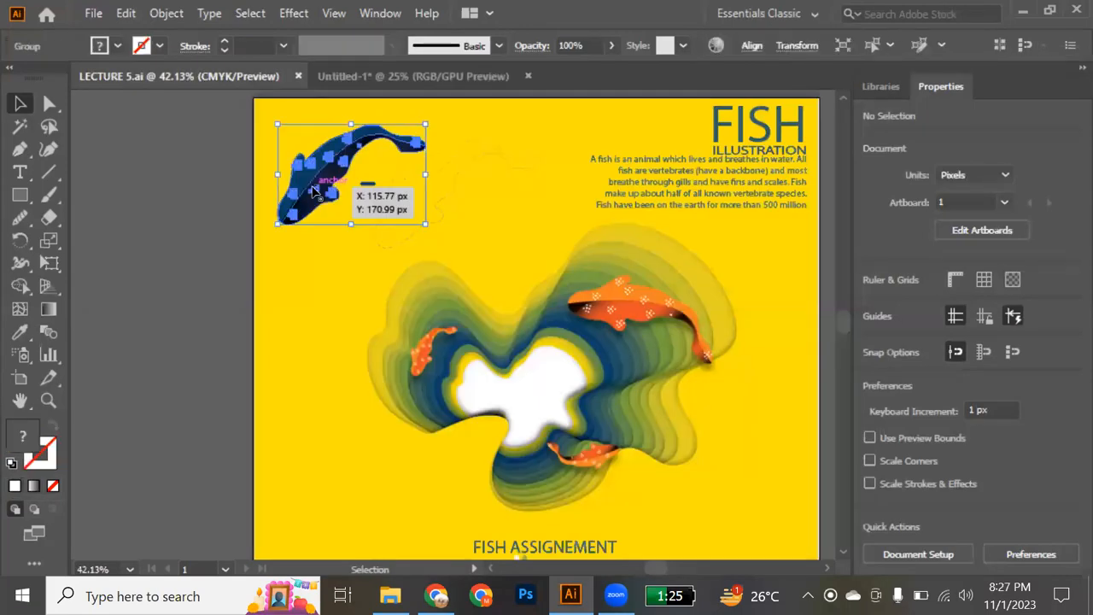
click(338, 75)
key(a)
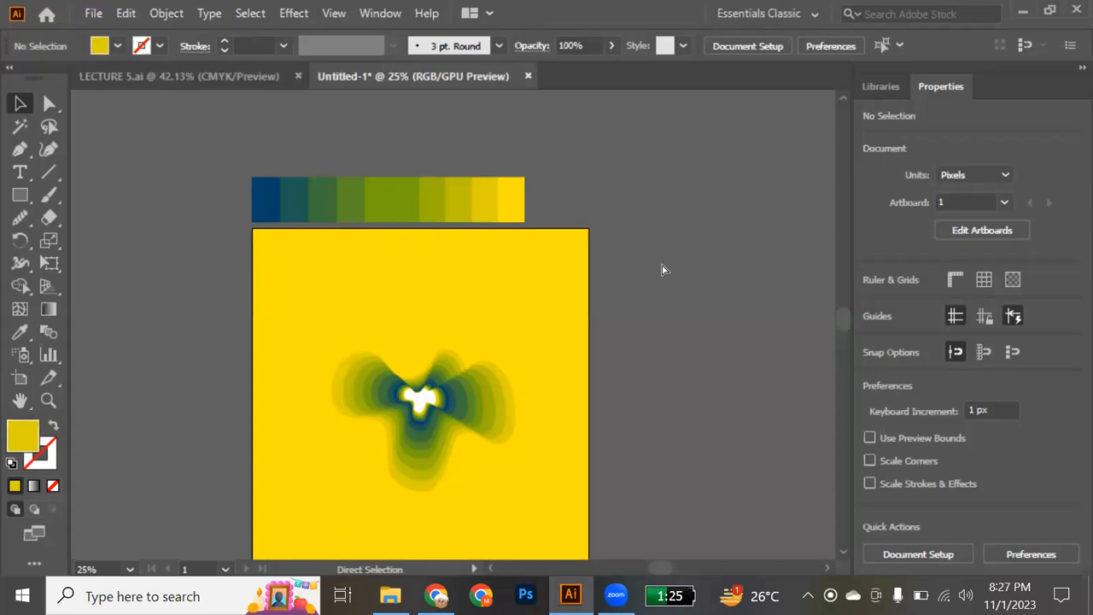
key(ctrl+v)
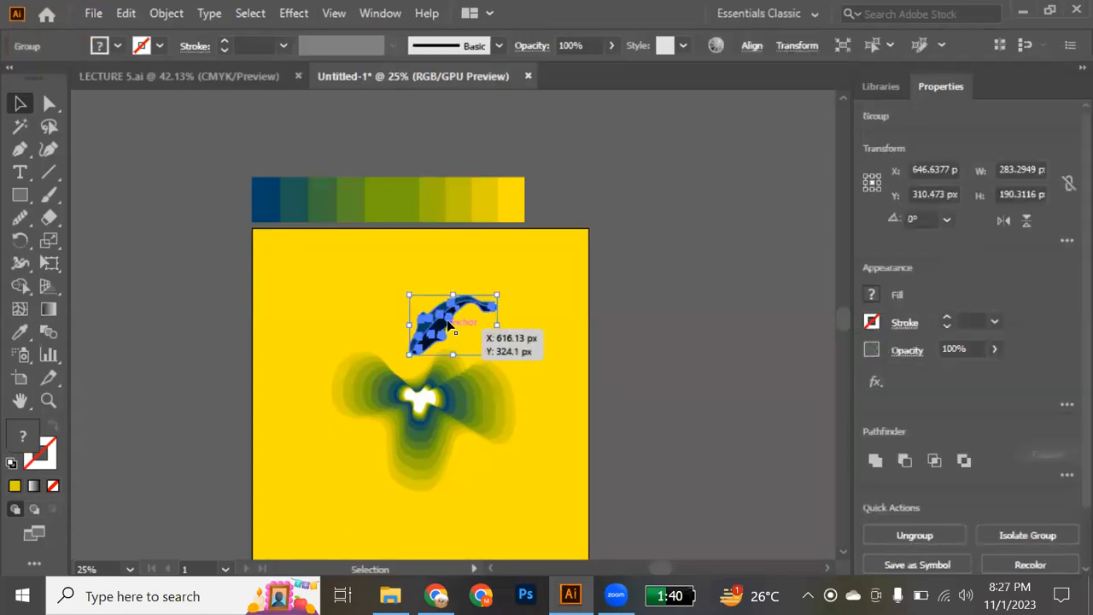
drag(449, 324, 673, 291)
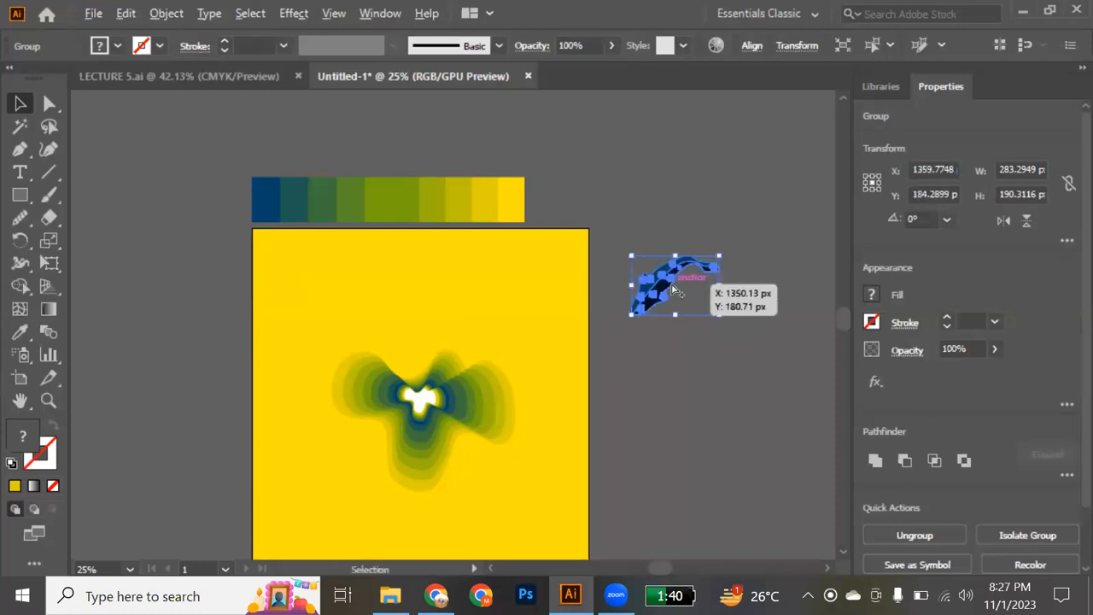
Begin a Pen path at the fish's snout with no fill and a yellow 1 pt stroke, curving along the light blue head edge
scroll(672, 291, up, 4)
key(ctrl+shift+a)
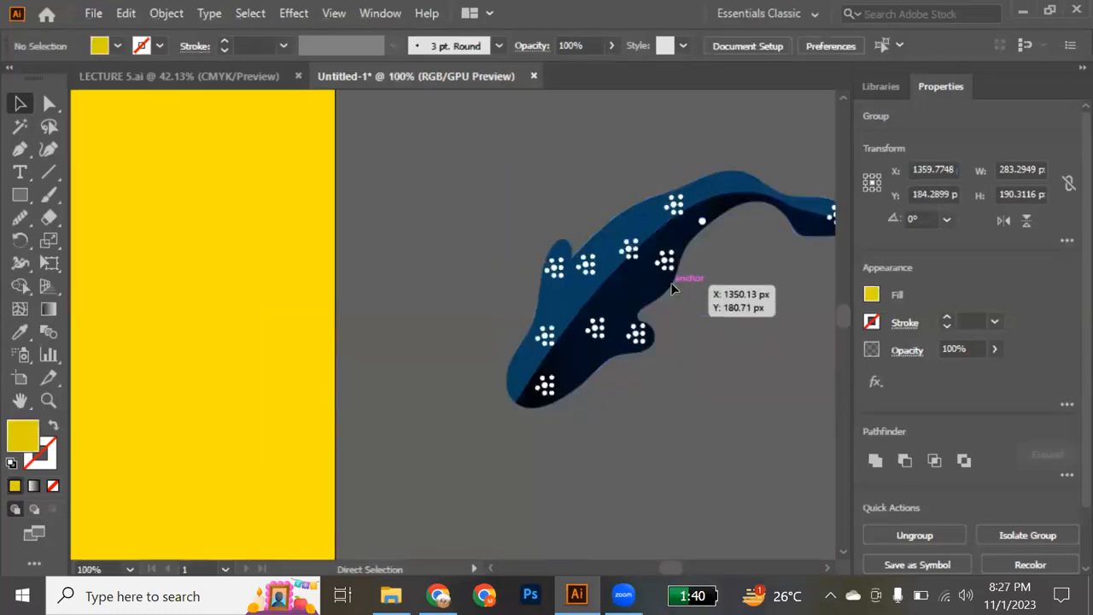
scroll(672, 291, right, 3)
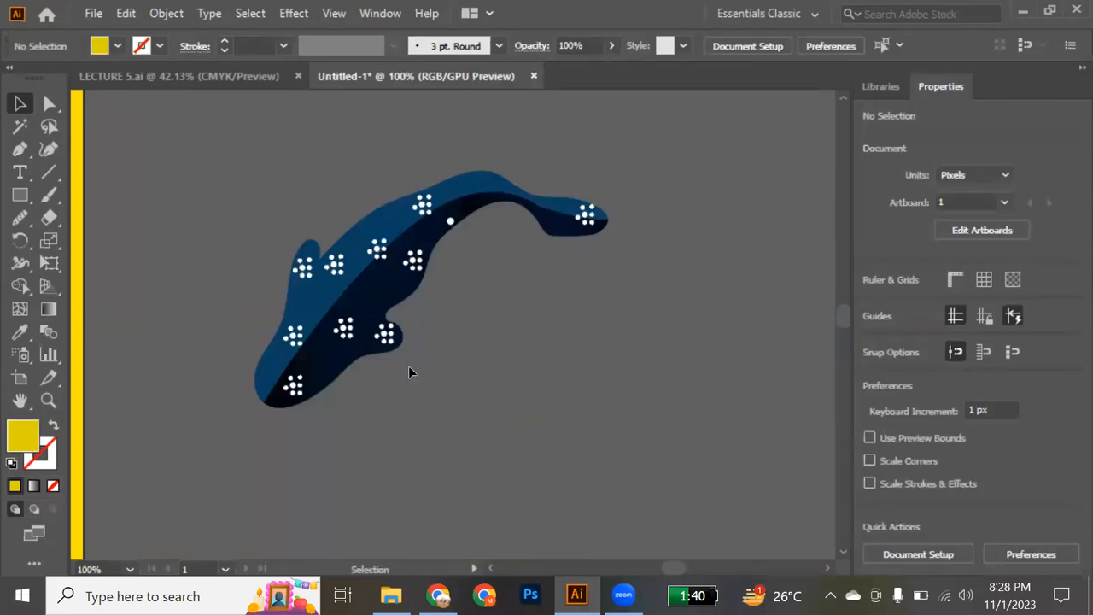
key(p)
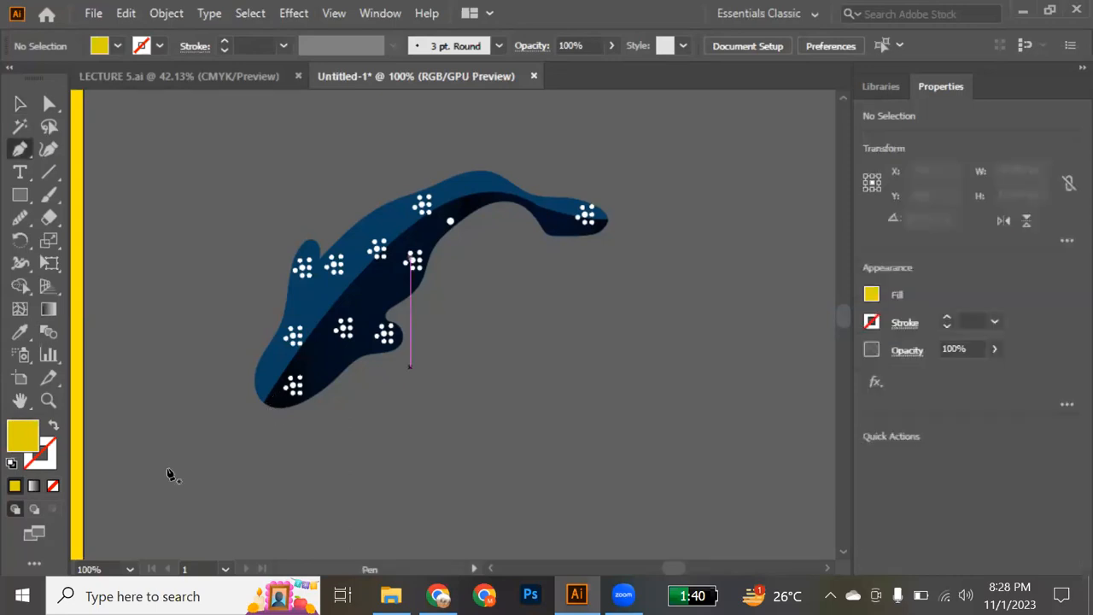
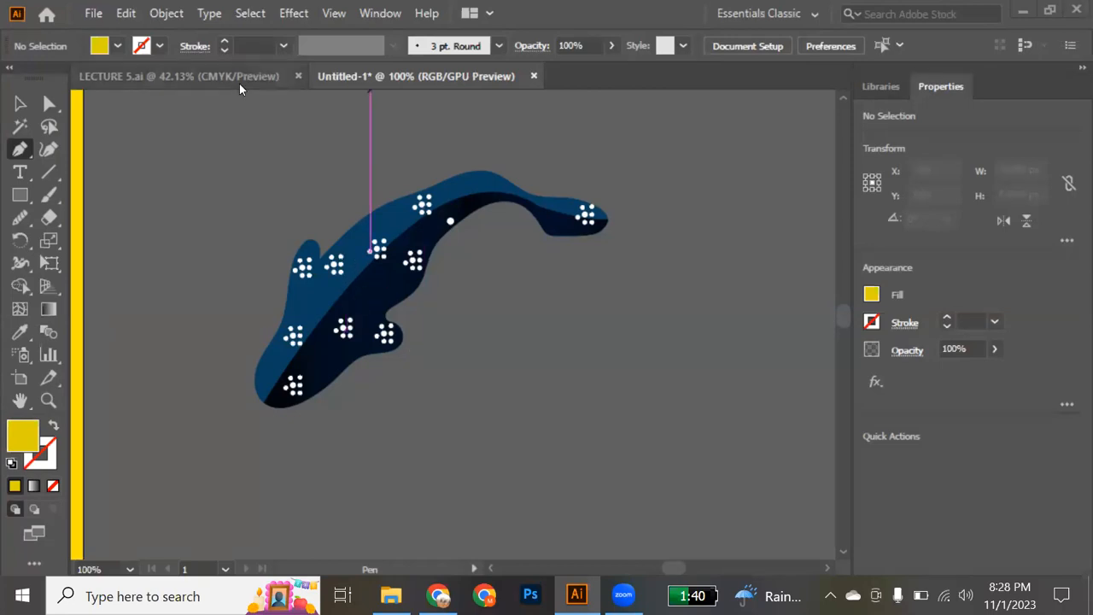
key(ctrl+Tab)
click(367, 81)
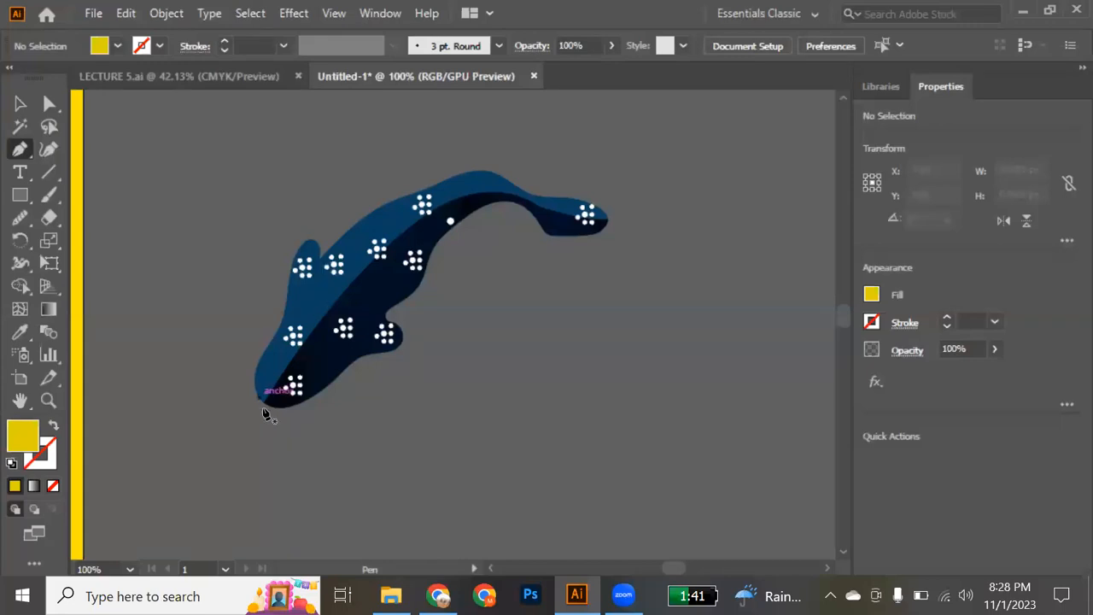
scroll(264, 413, up, 3)
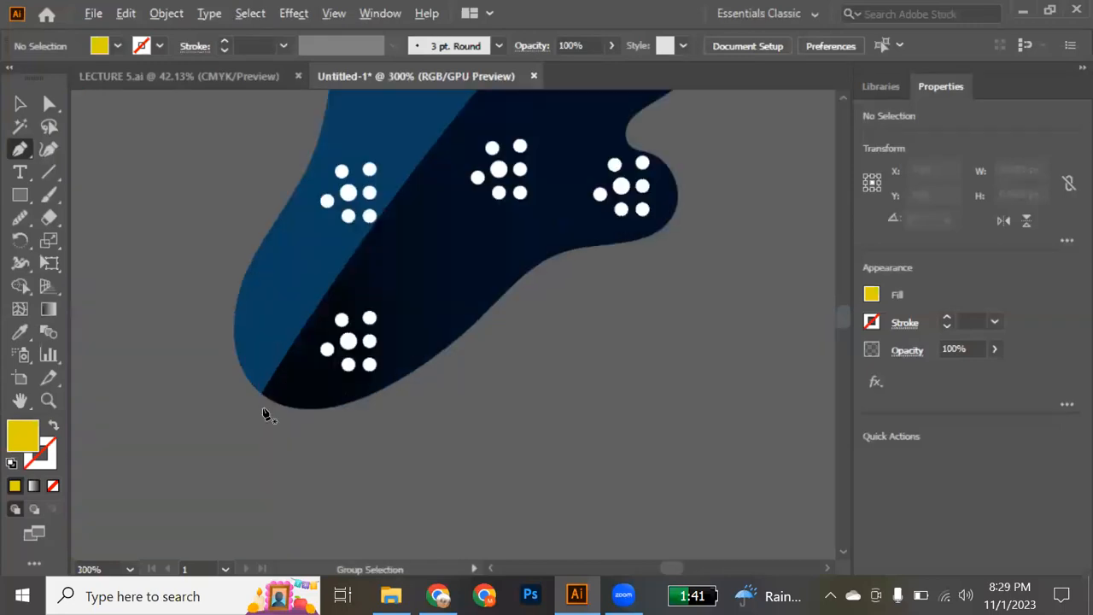
click(262, 393)
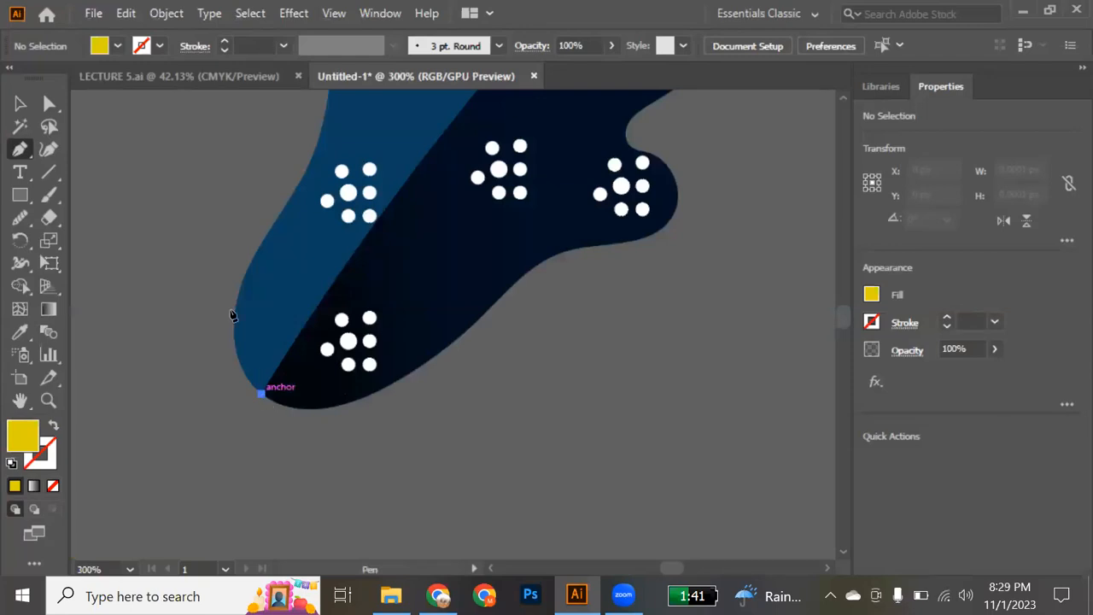
click(243, 282)
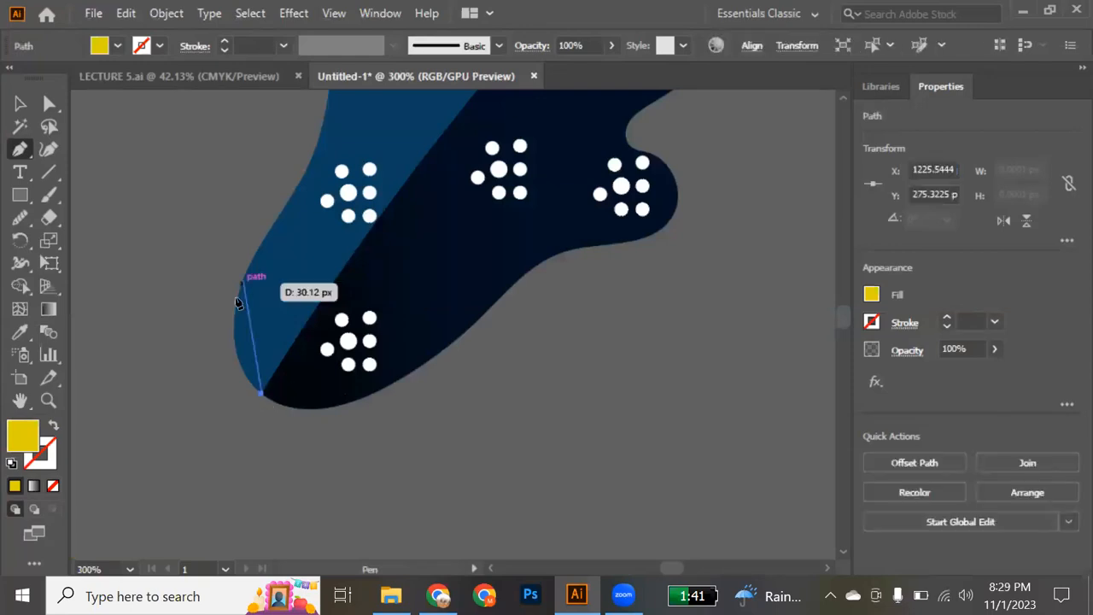
click(53, 424)
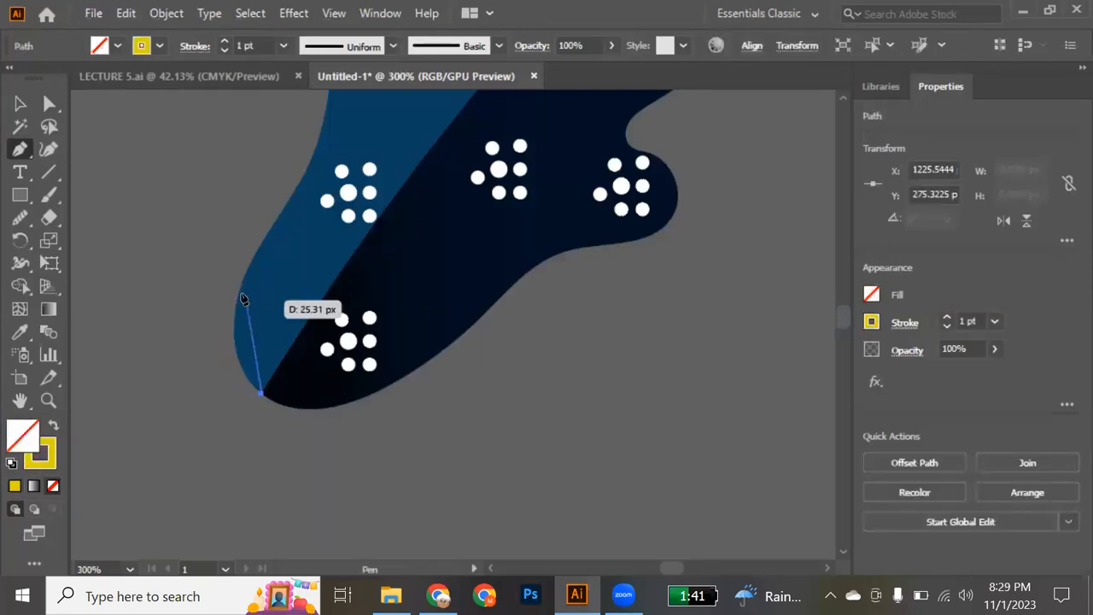
drag(239, 293, 258, 227)
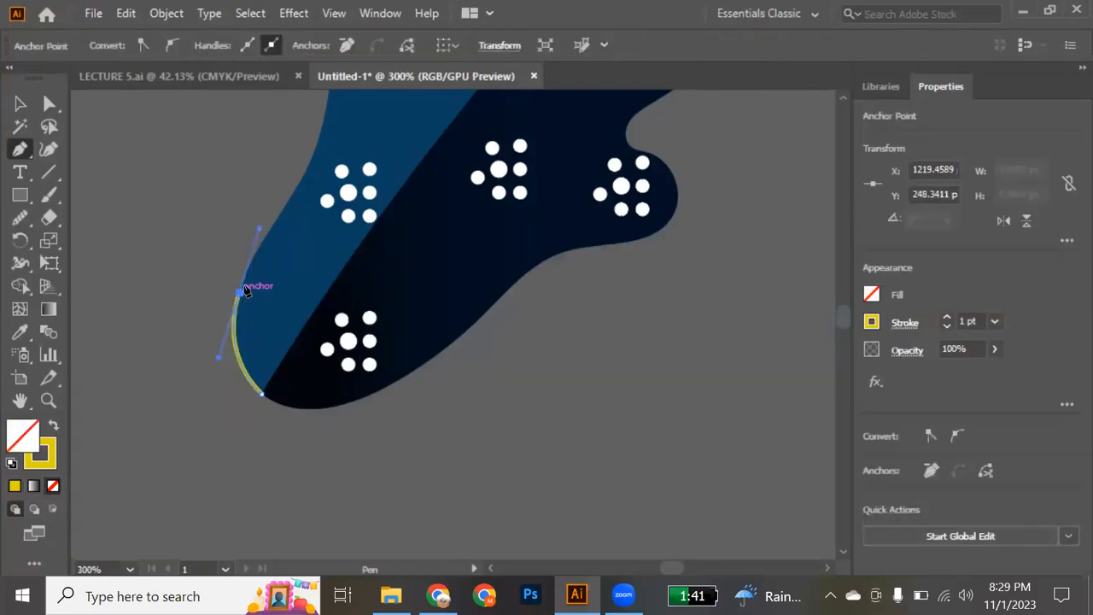
click(240, 293)
Continue the outline along the light blue side of the body up to the outer edge of the upper fin
mouse_move(290, 207)
mouse_down()
mouse_move(323, 181)
mouse_move(319, 169)
mouse_up()
click(290, 203)
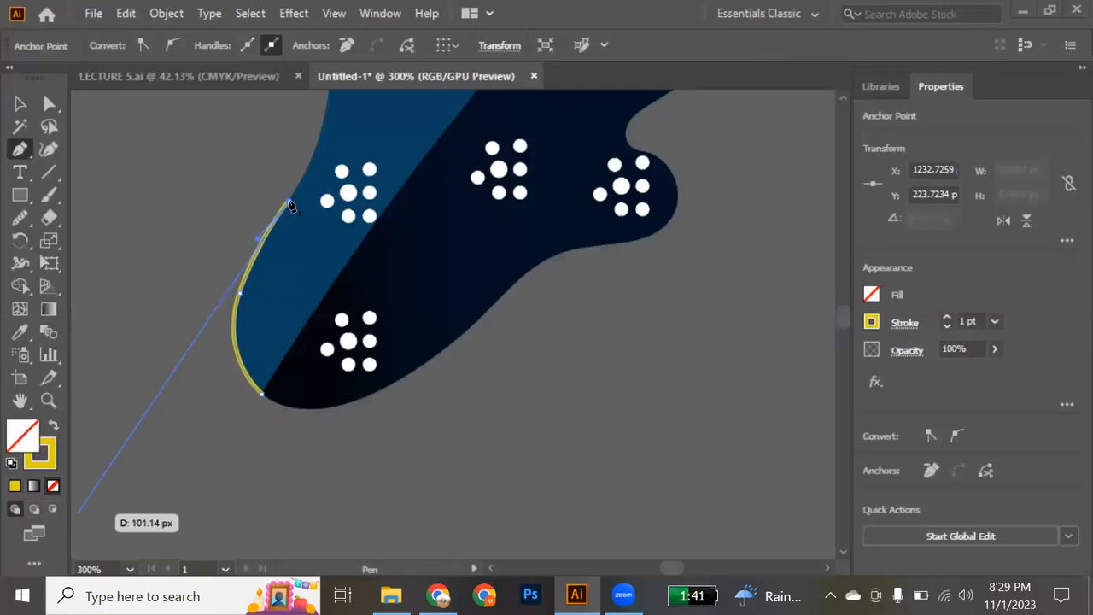
scroll(360, 154, up, 5)
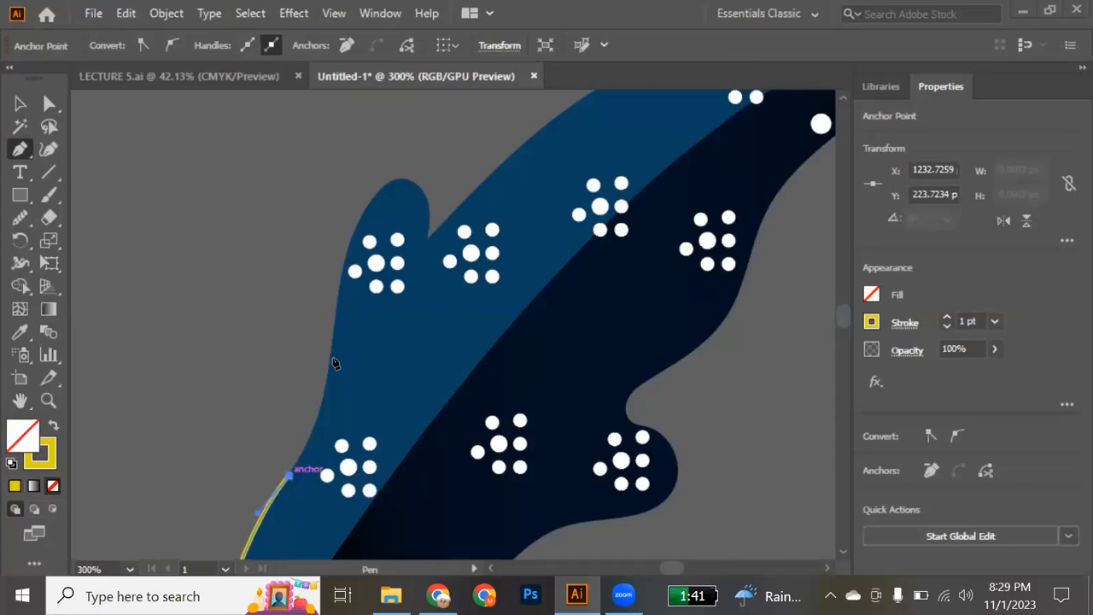
drag(334, 328, 324, 267)
drag(337, 218, 342, 230)
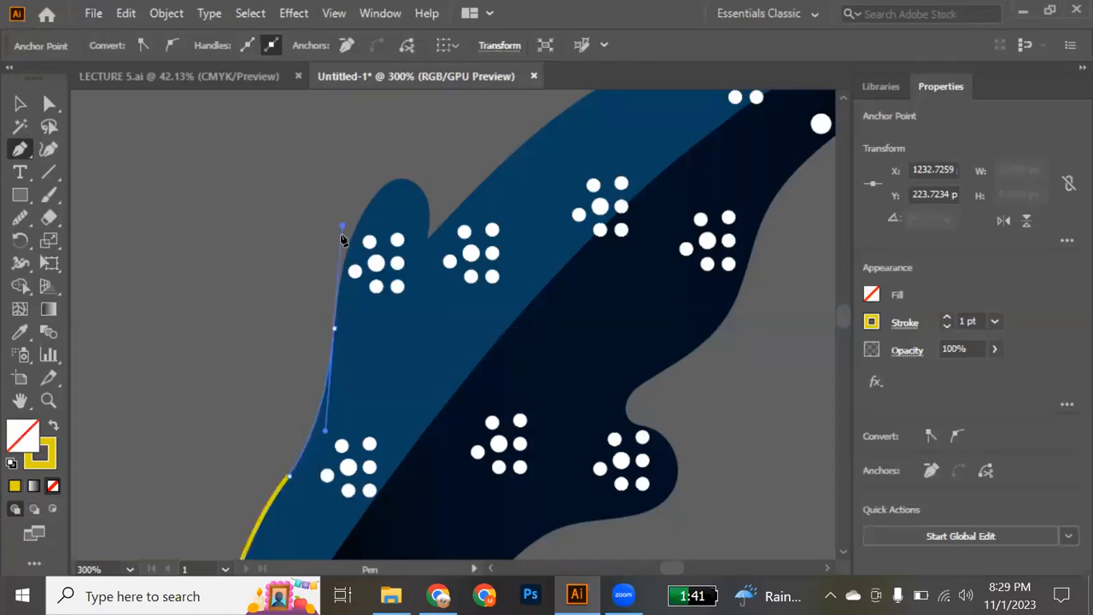
click(334, 331)
Trace around the rounded tip of the upper fin and down to the notch where it meets the back
drag(404, 182, 455, 170)
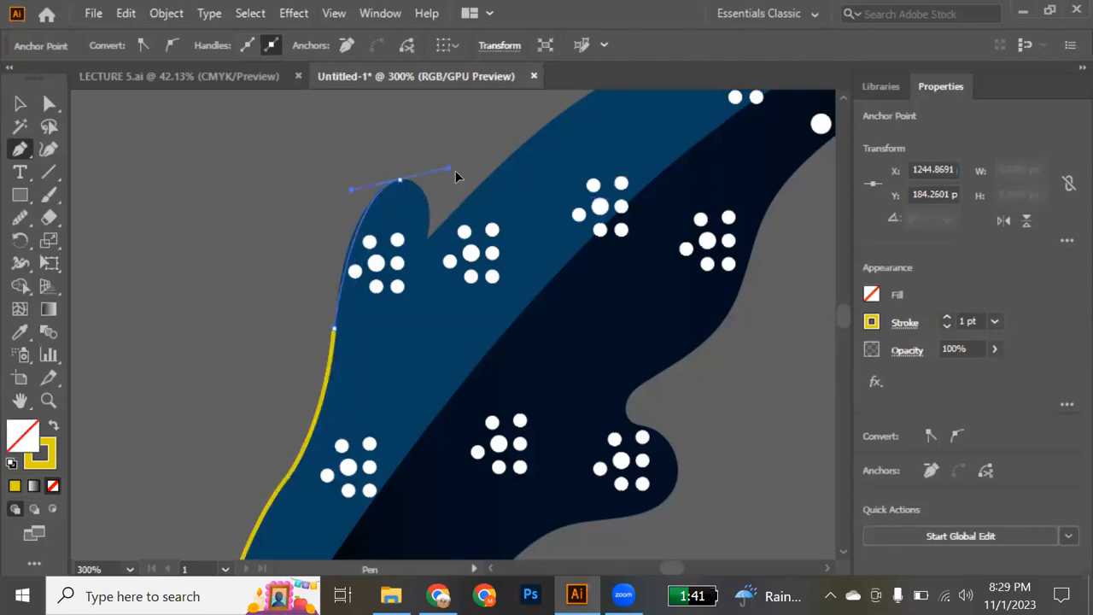
click(398, 181)
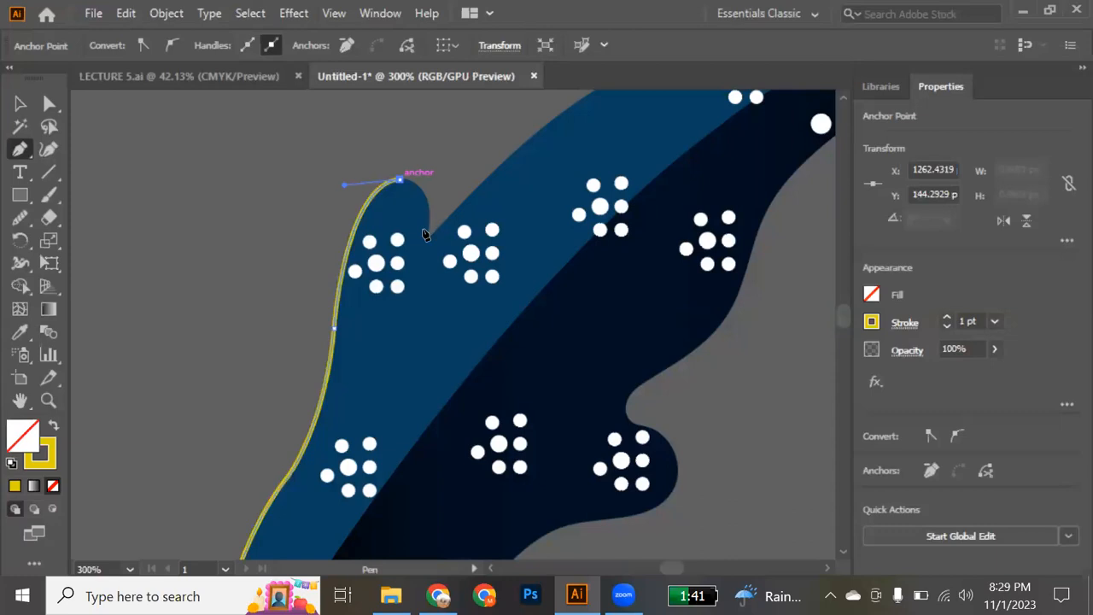
drag(414, 272, 416, 307)
click(427, 241)
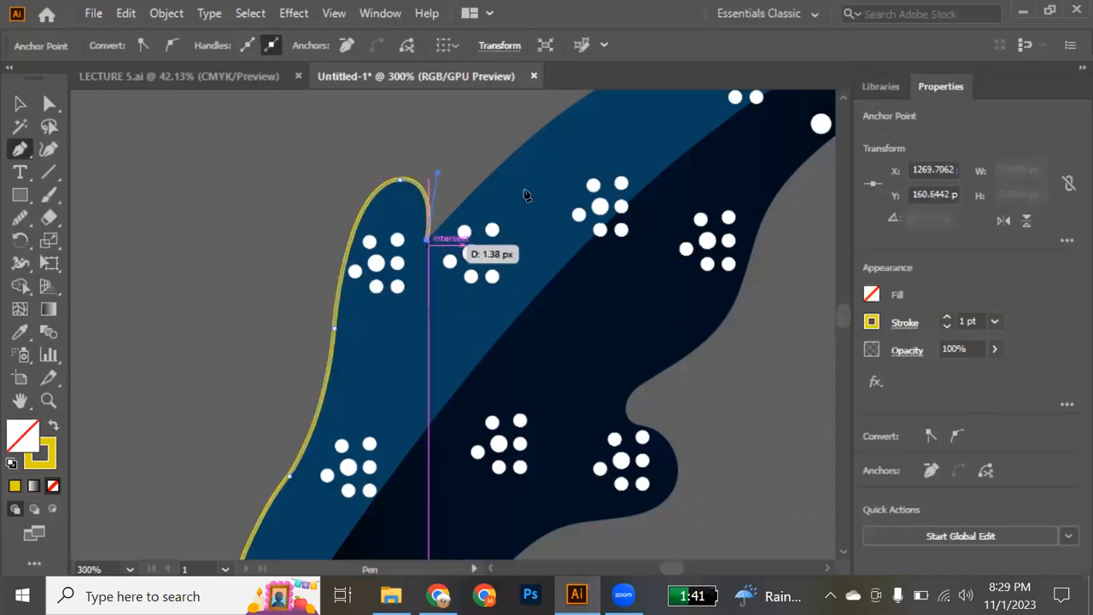
Extend the outline from the fin notch along the fish's back to the start of the hump before the tail
scroll(524, 192, up, 3)
scroll(525, 196, right, 2)
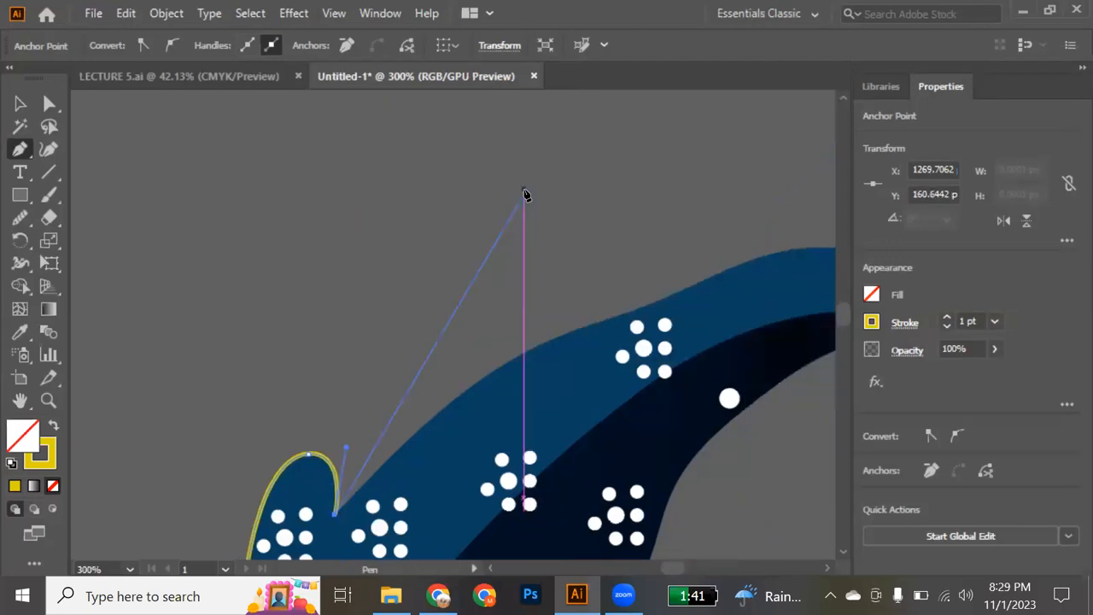
scroll(461, 308, down, 1)
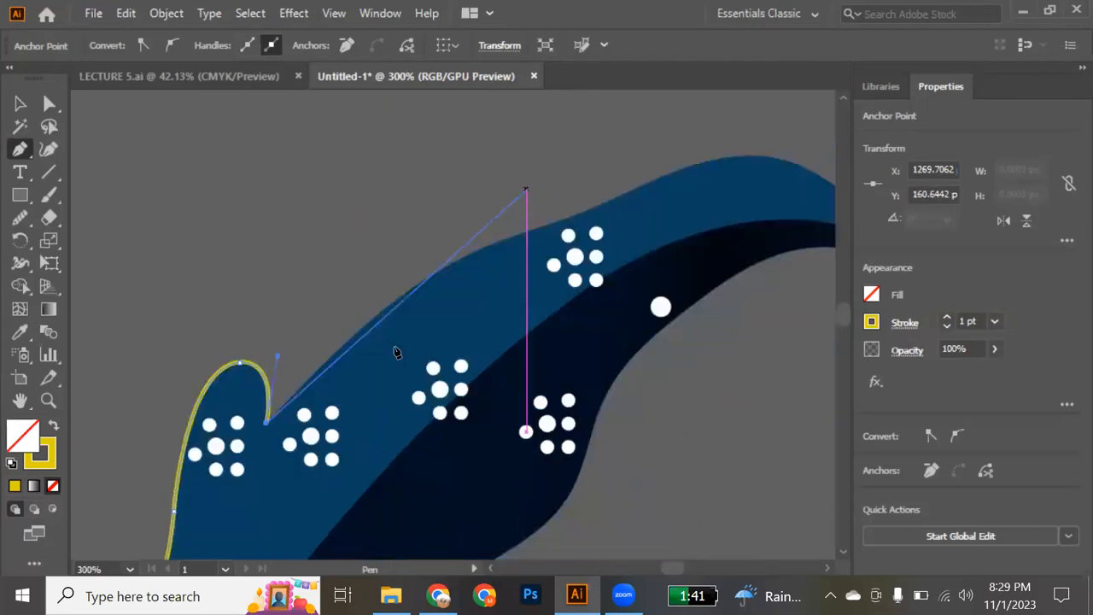
drag(372, 321, 389, 316)
drag(497, 241, 692, 157)
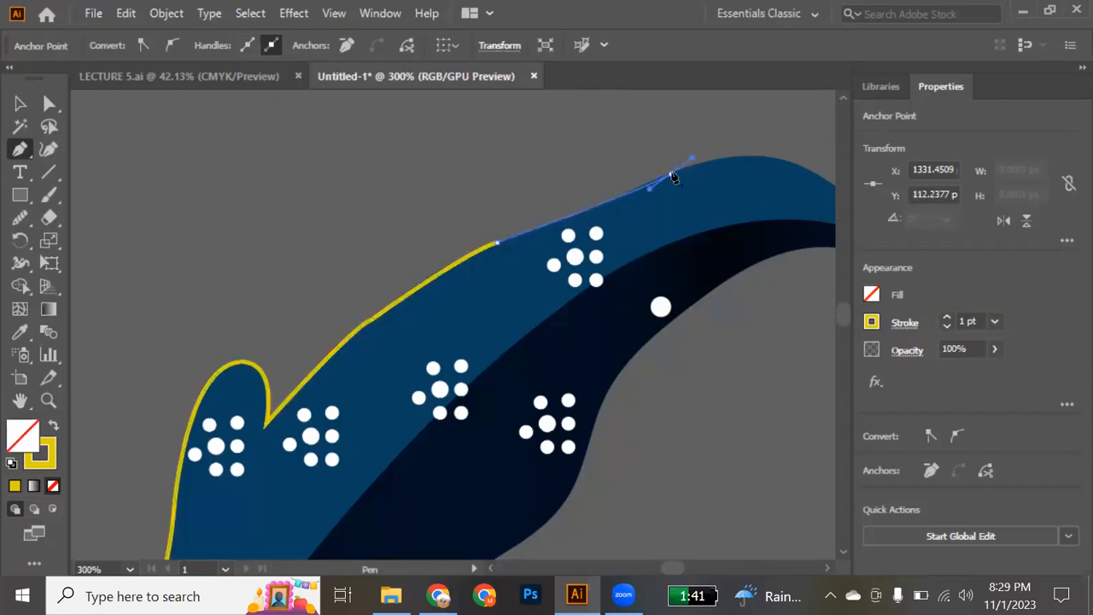
click(672, 175)
Trace over the hump and along the tail's upper edge to the rounded tail tip
scroll(673, 177, right, 5)
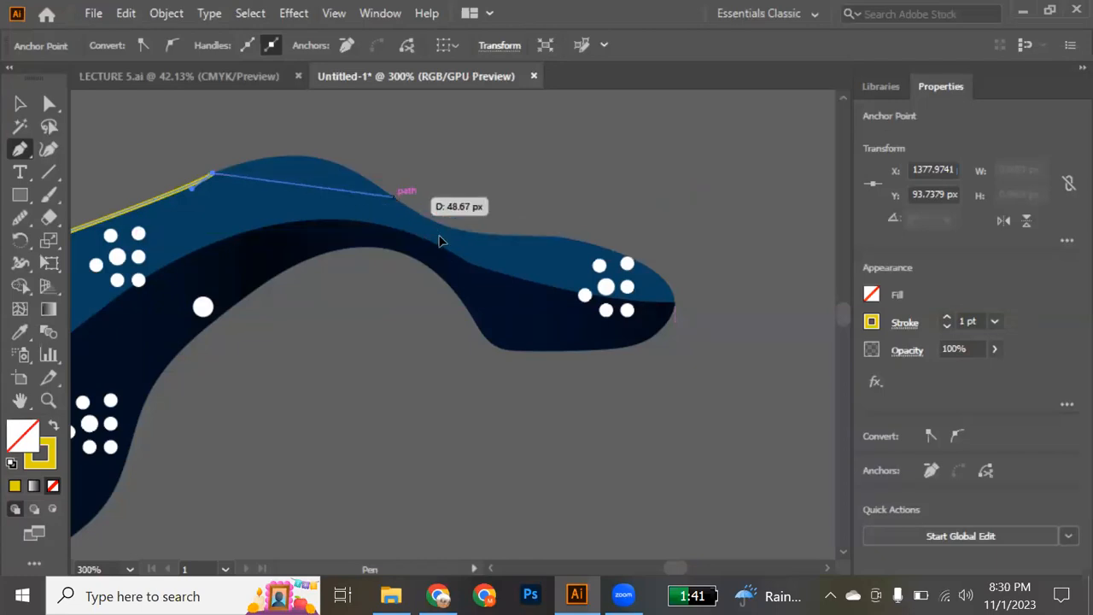
mouse_move(445, 237)
mouse_down()
mouse_move(486, 268)
mouse_move(491, 288)
mouse_move(493, 271)
mouse_up()
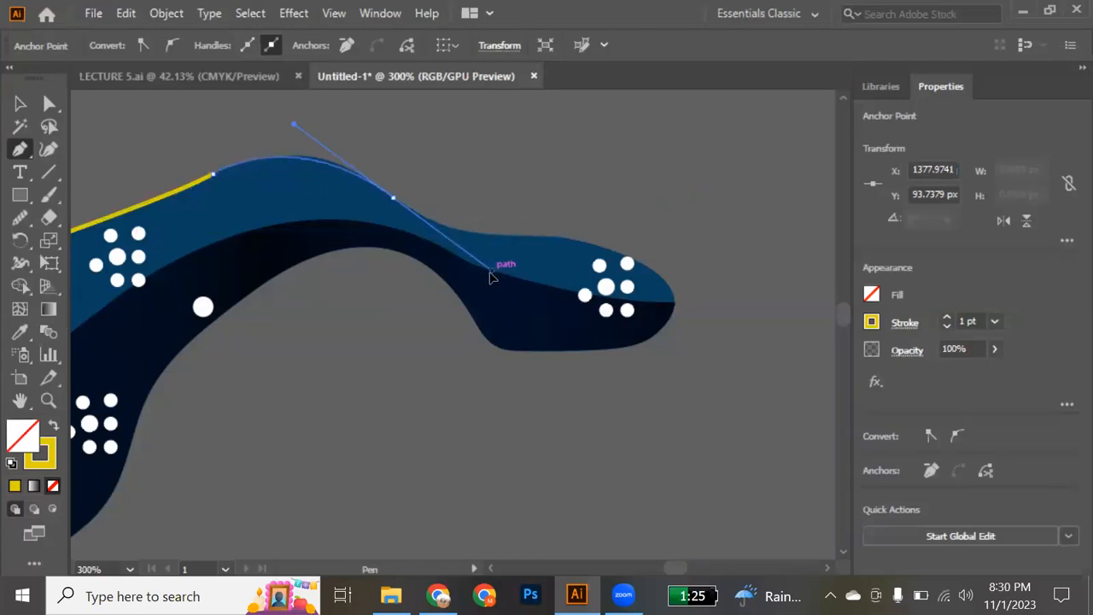
click(398, 200)
drag(665, 234, 670, 230)
click(551, 237)
drag(674, 303, 674, 357)
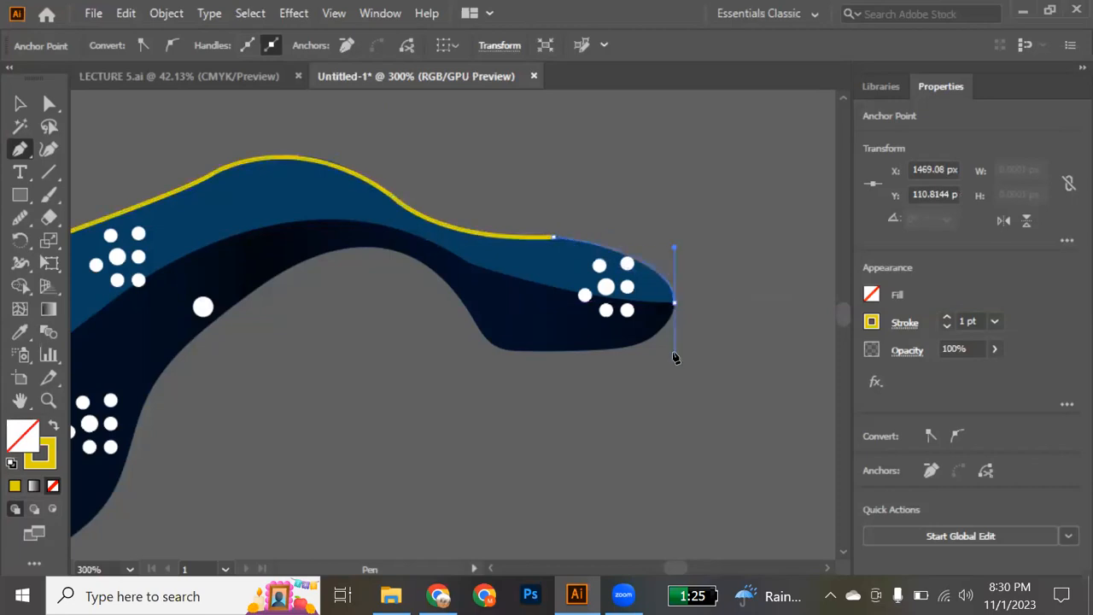
click(675, 304)
Trace the underside of the tail from its tip back to the narrow part of the body
drag(578, 350, 469, 353)
drag(579, 351, 580, 353)
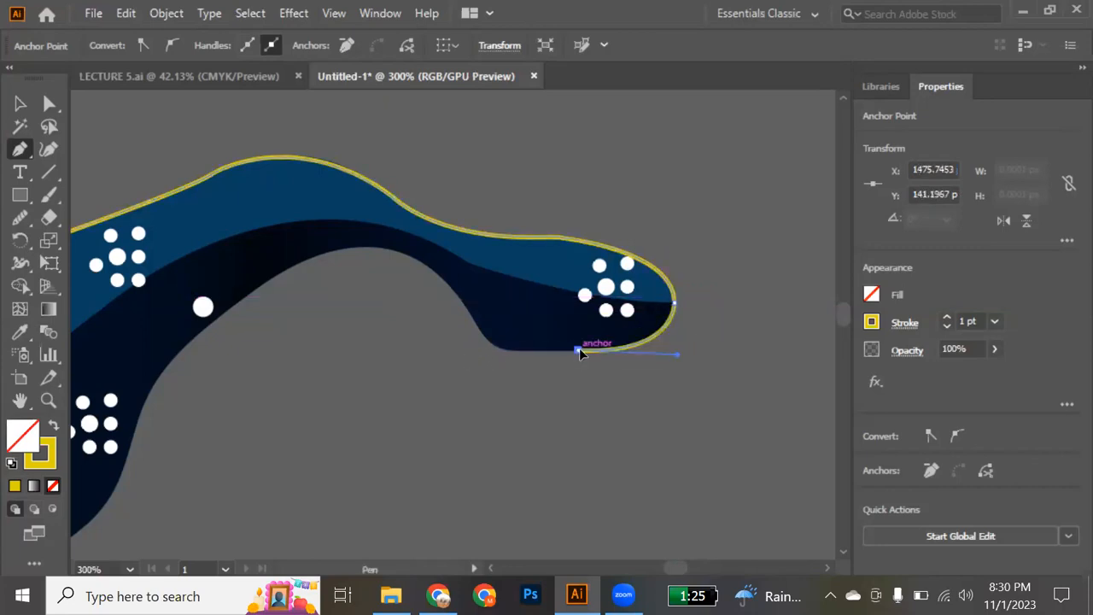
click(510, 349)
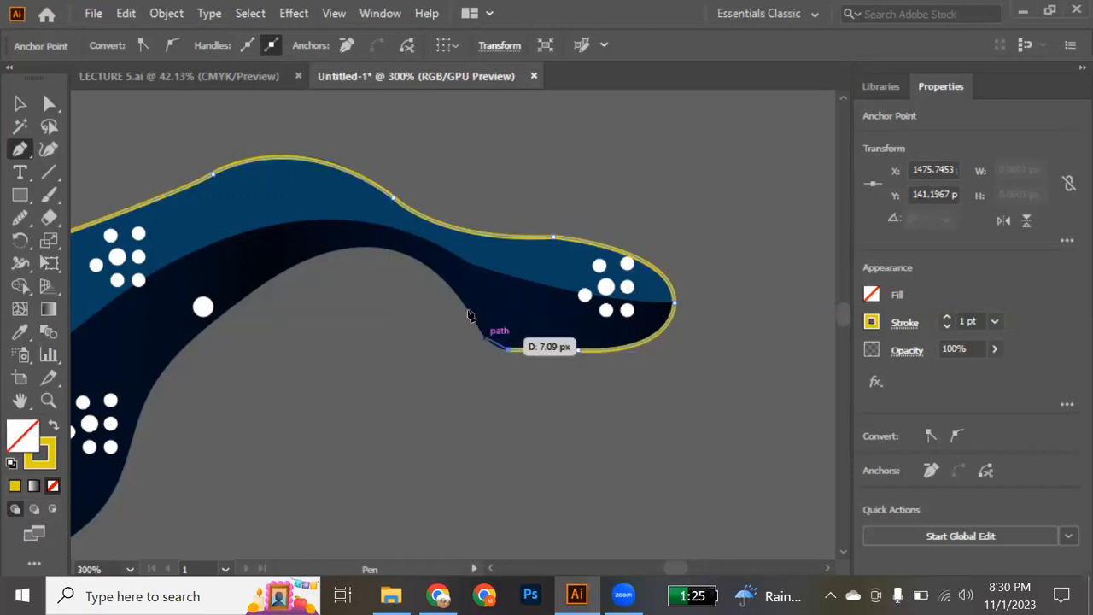
drag(469, 310, 449, 269)
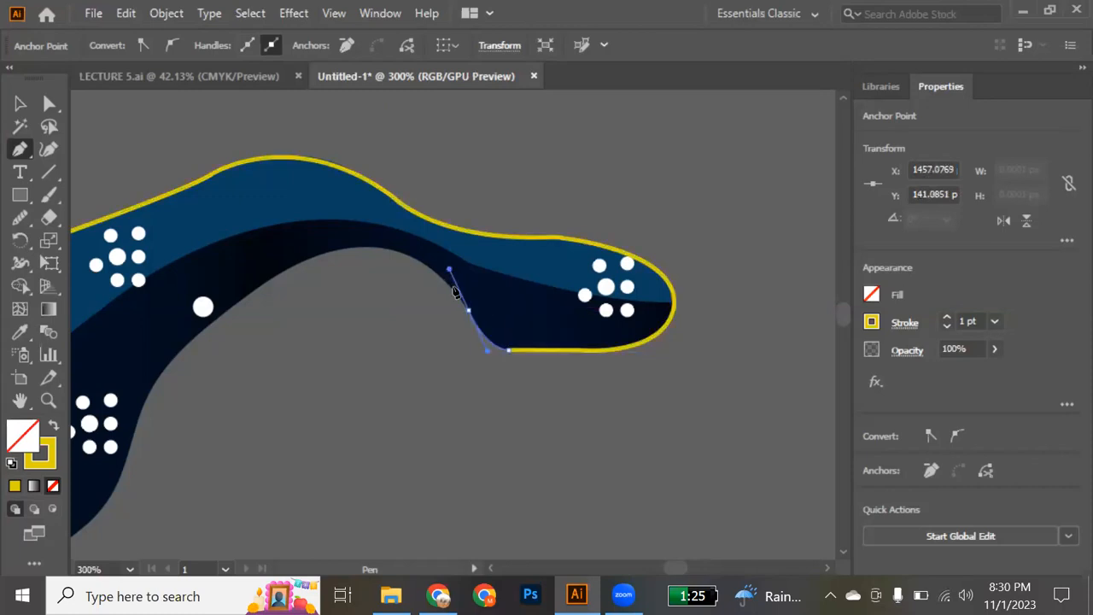
click(470, 312)
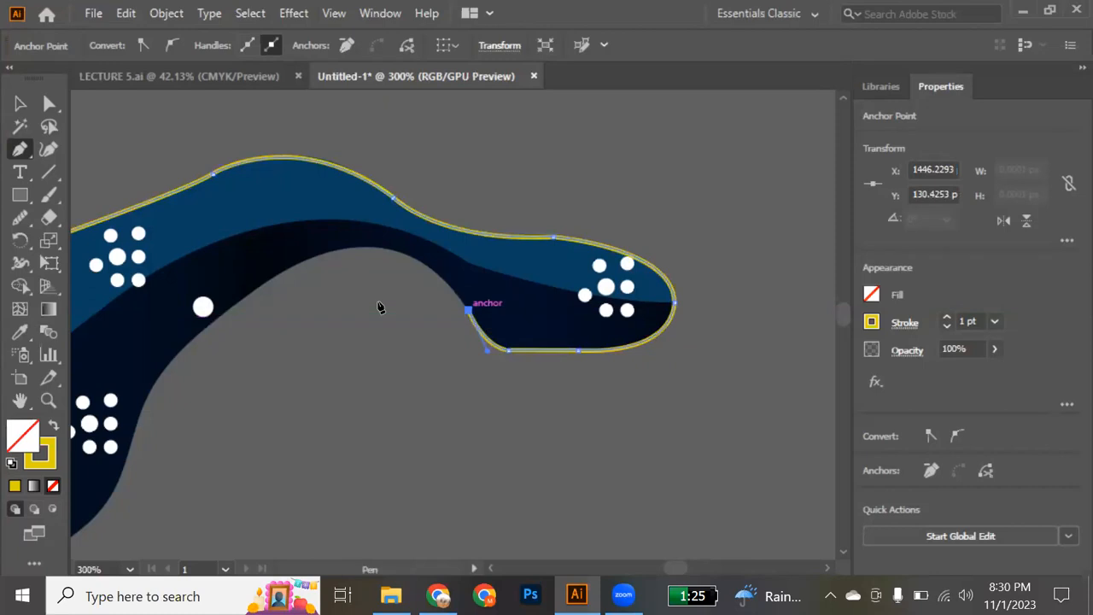
Continue the outline under the arched body and down the dark belly edge towards the lower fin
scroll(380, 308, left, 3)
drag(488, 272, 357, 346)
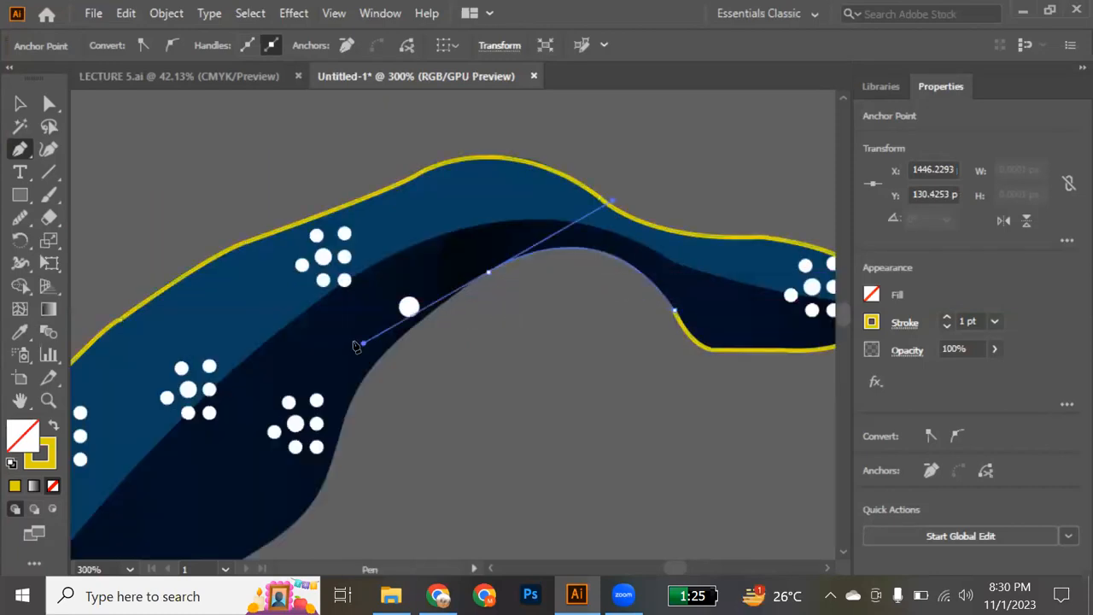
click(490, 273)
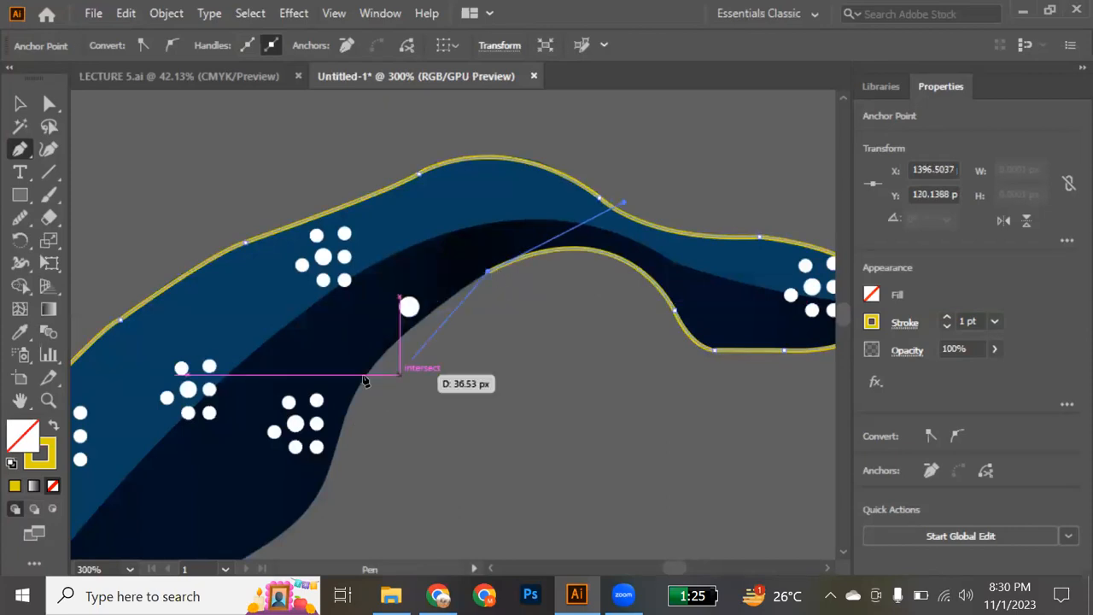
mouse_move(365, 376)
mouse_down()
mouse_move(365, 398)
mouse_move(347, 411)
mouse_up()
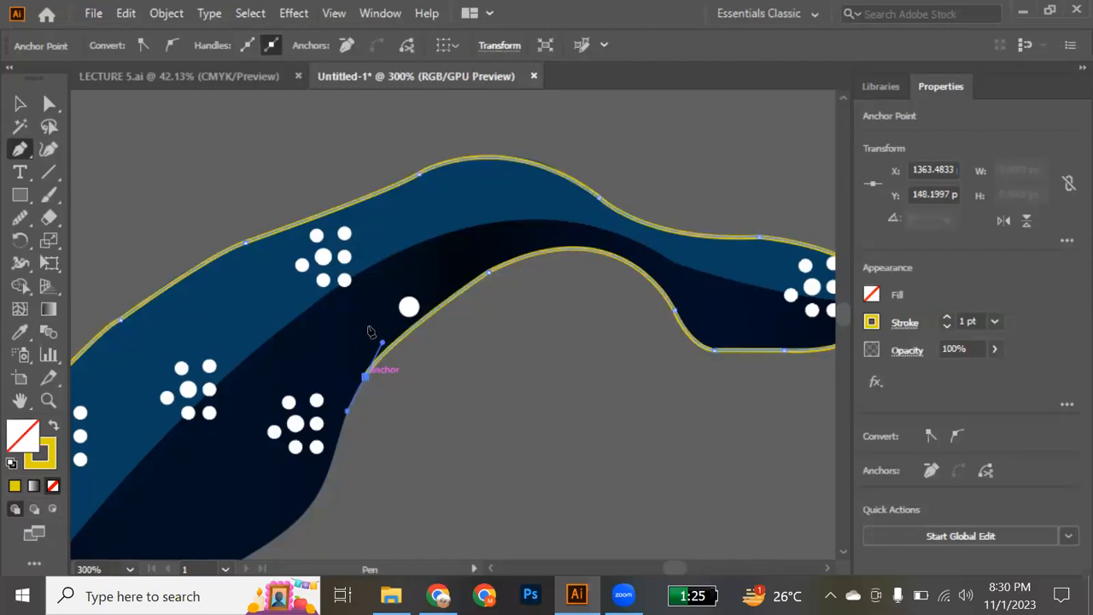
scroll(370, 332, down, 1)
scroll(370, 331, down, 3)
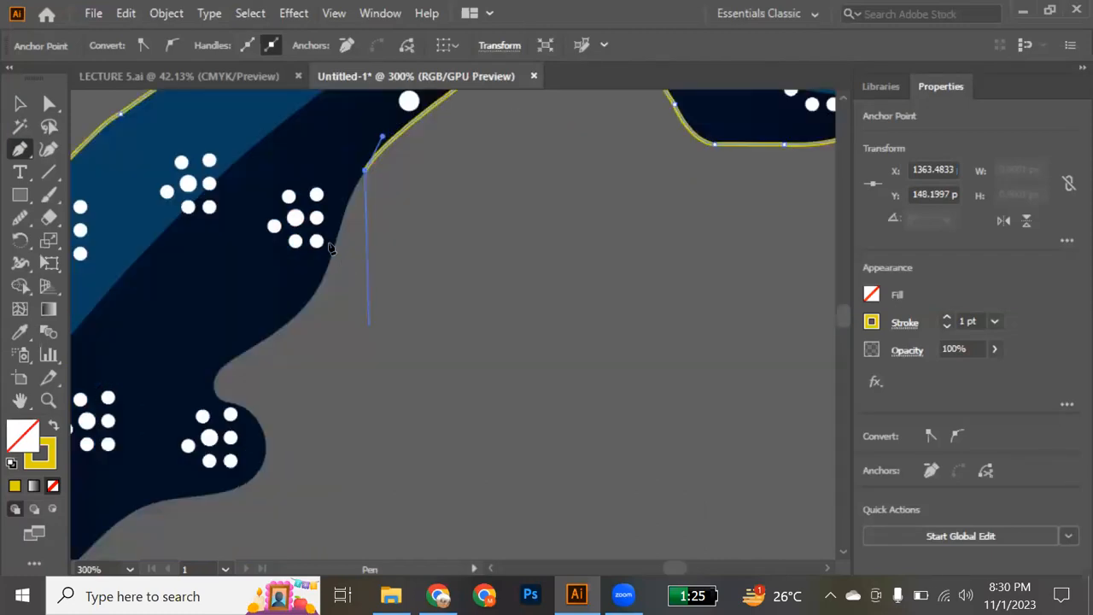
mouse_move(328, 265)
mouse_down()
mouse_move(324, 290)
mouse_move(326, 279)
mouse_up()
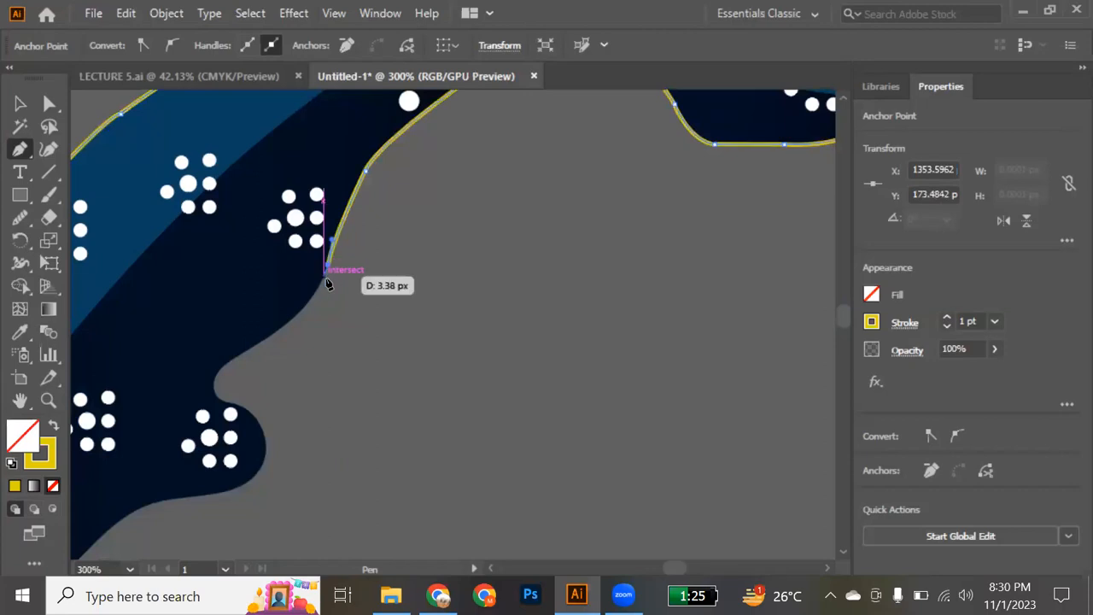
Trace the belly curve into the lower fin, around its rounded tip and along its underside
scroll(410, 356, left, 3)
drag(399, 351, 324, 392)
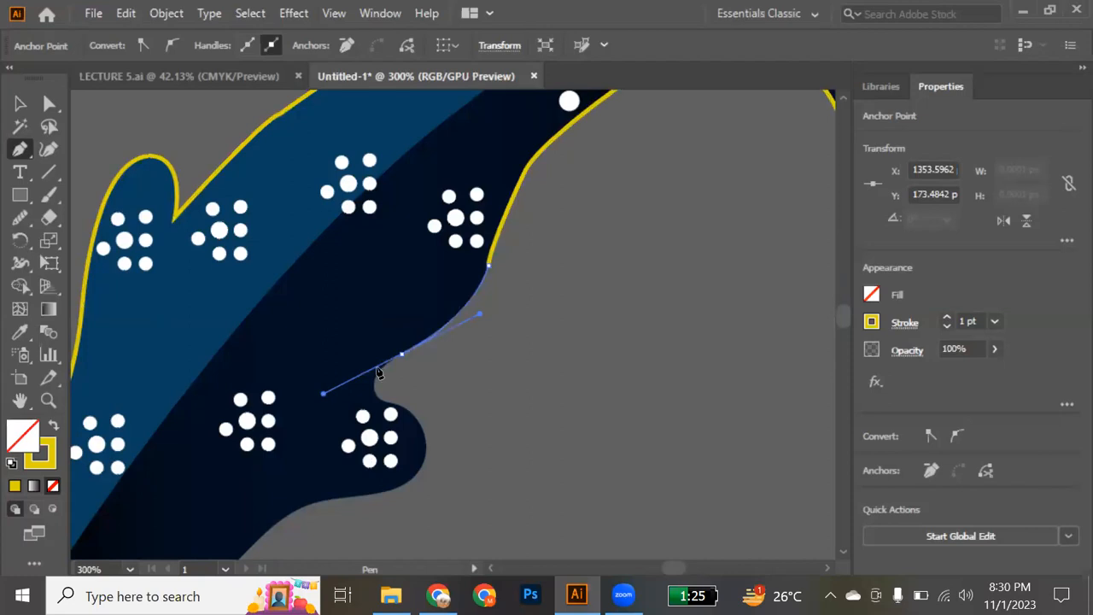
drag(403, 356, 424, 431)
drag(389, 399, 413, 254)
scroll(390, 401, down, 3)
drag(383, 288, 370, 294)
drag(410, 248, 215, 281)
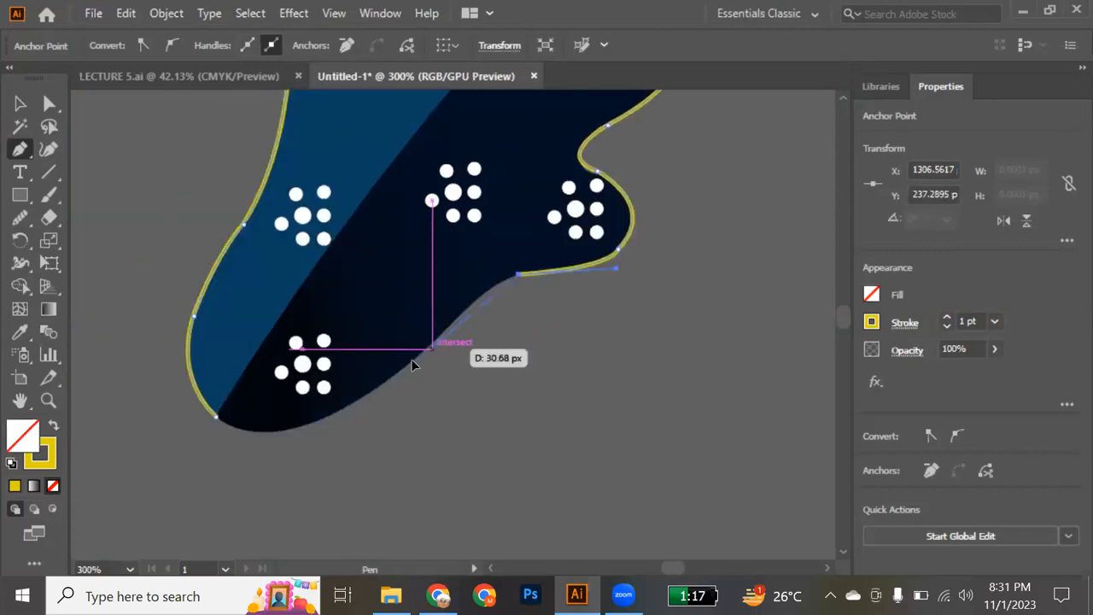
click(413, 361)
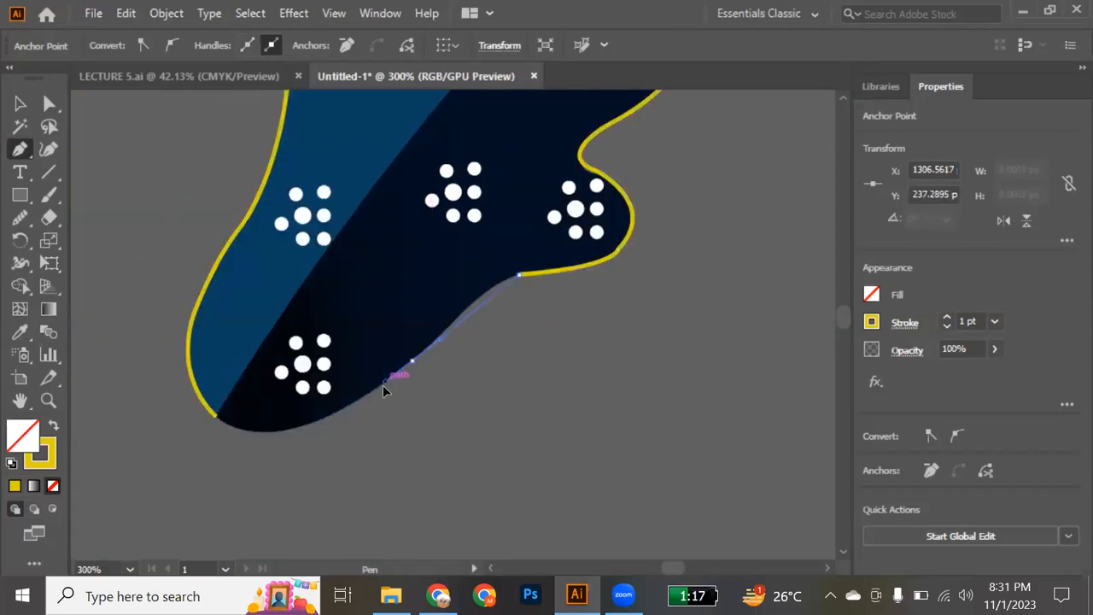
click(320, 446)
click(413, 360)
key(ctrl+z)
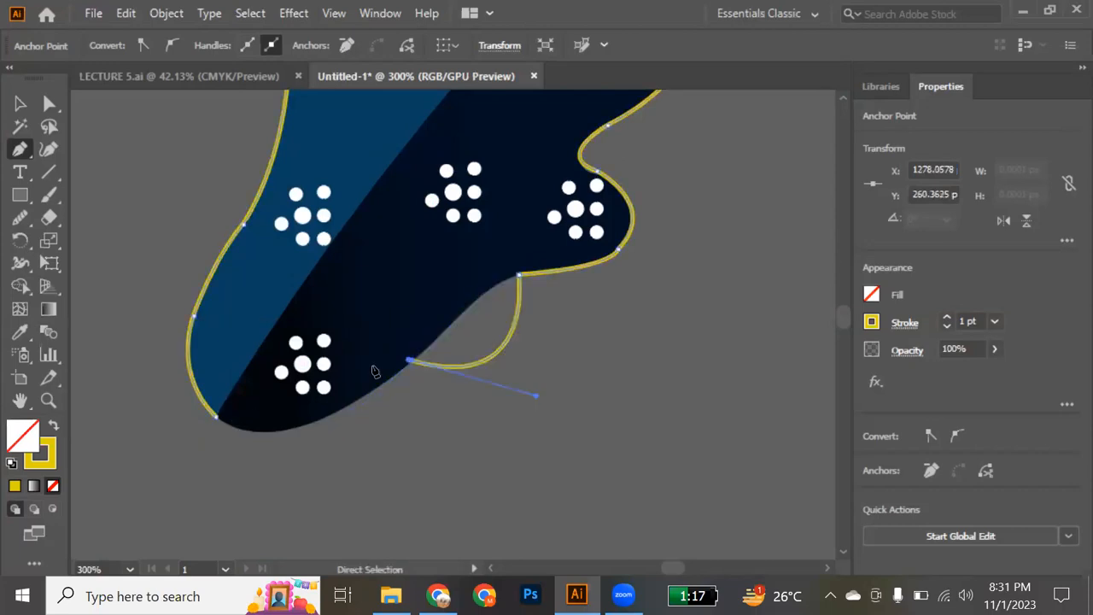
key(ctrl+z)
Trace the dark edge from the lower fin under the head and close the fish outline at the snout
click(410, 361)
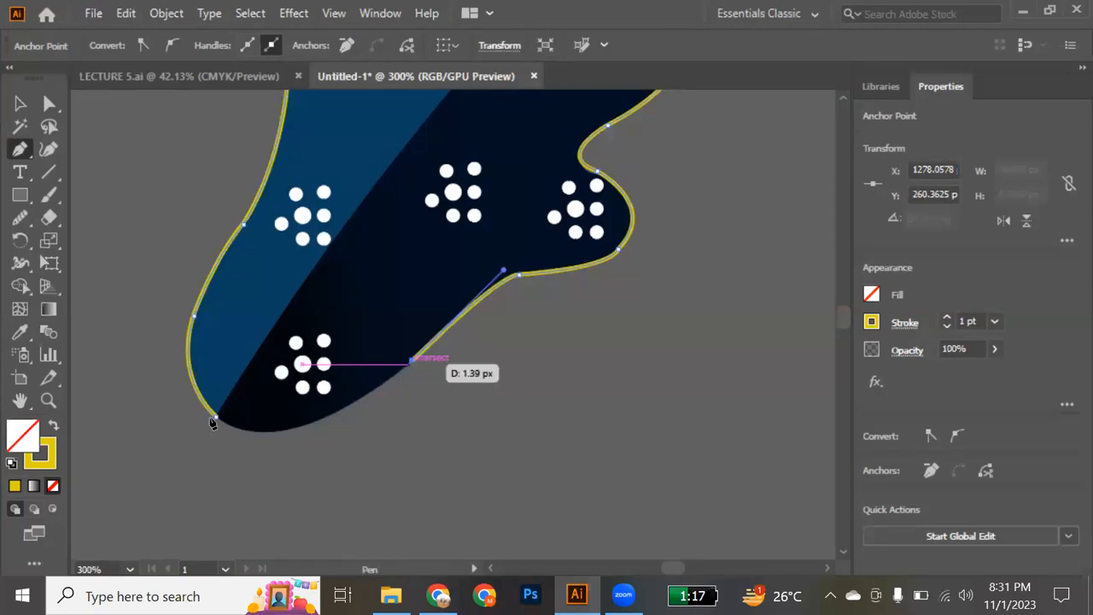
drag(216, 417, 146, 360)
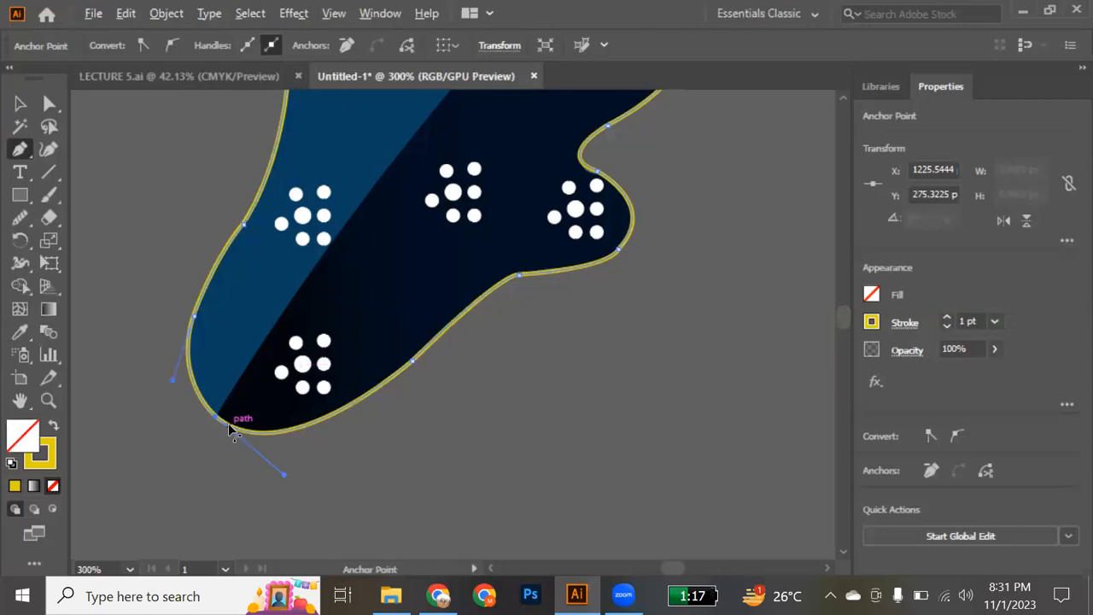
scroll(229, 429, down, 2)
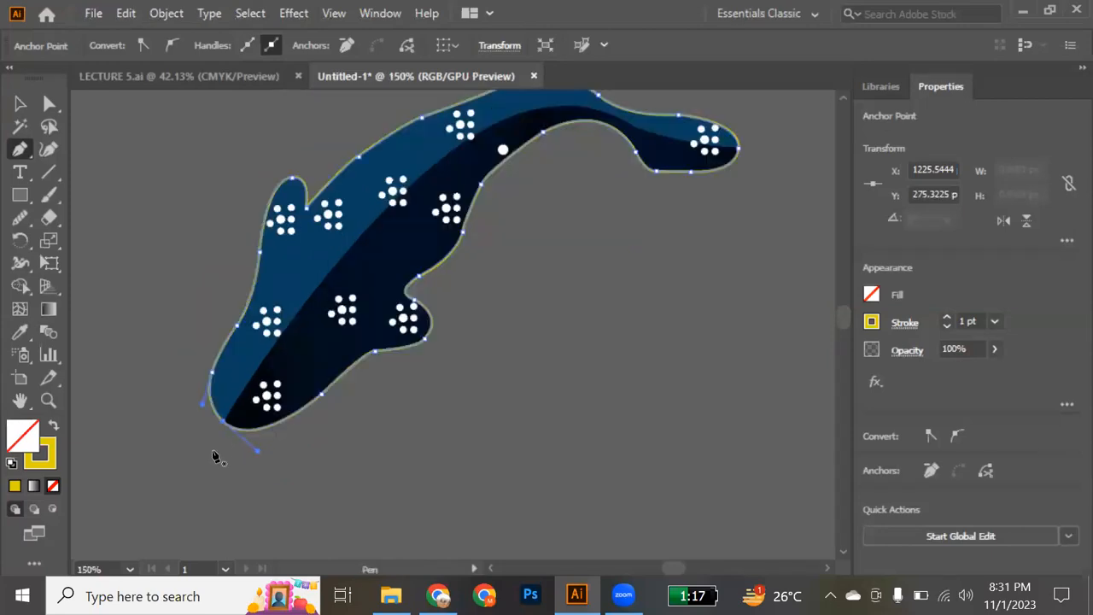
Start a dividing path just below the snout and curve it along the light and dark blue boundary to the narrow part of the tail
click(211, 449)
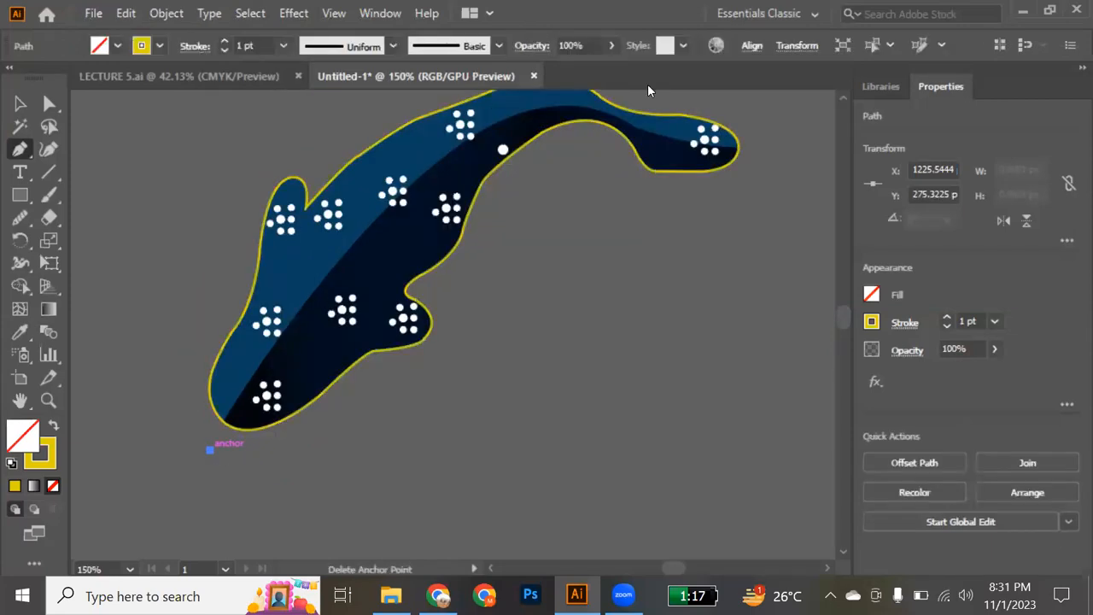
key(ctrl+minus)
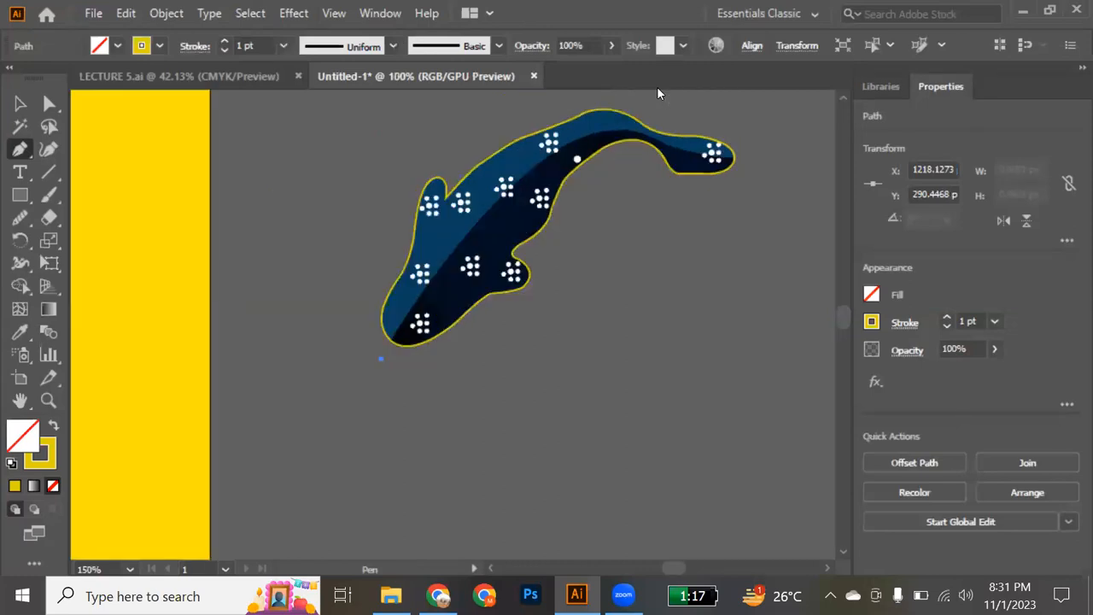
scroll(658, 92, up, 3)
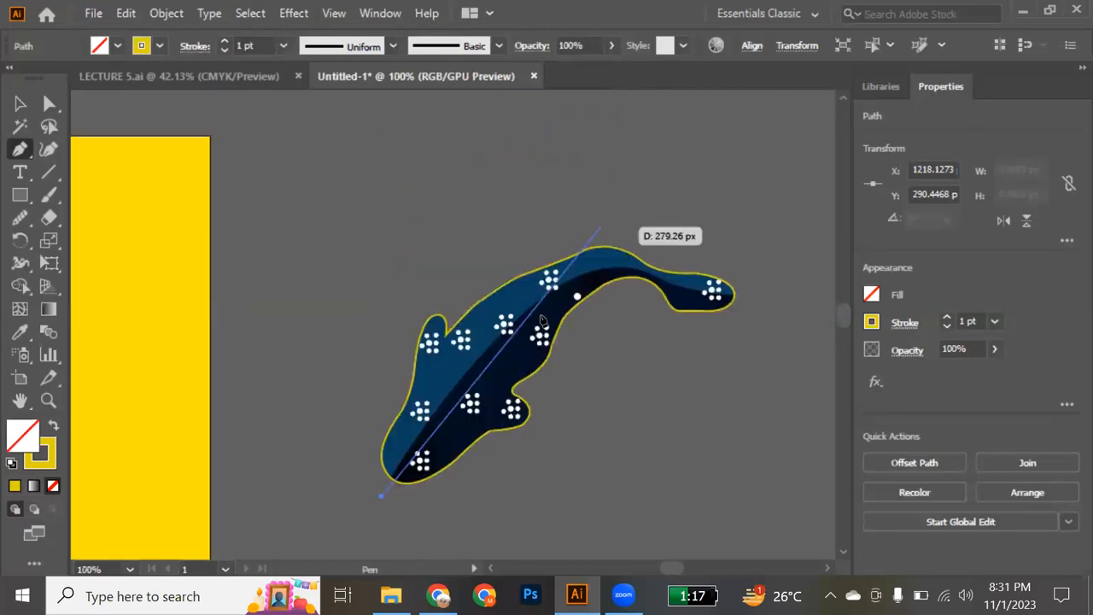
click(659, 271)
scroll(658, 273, right, 4)
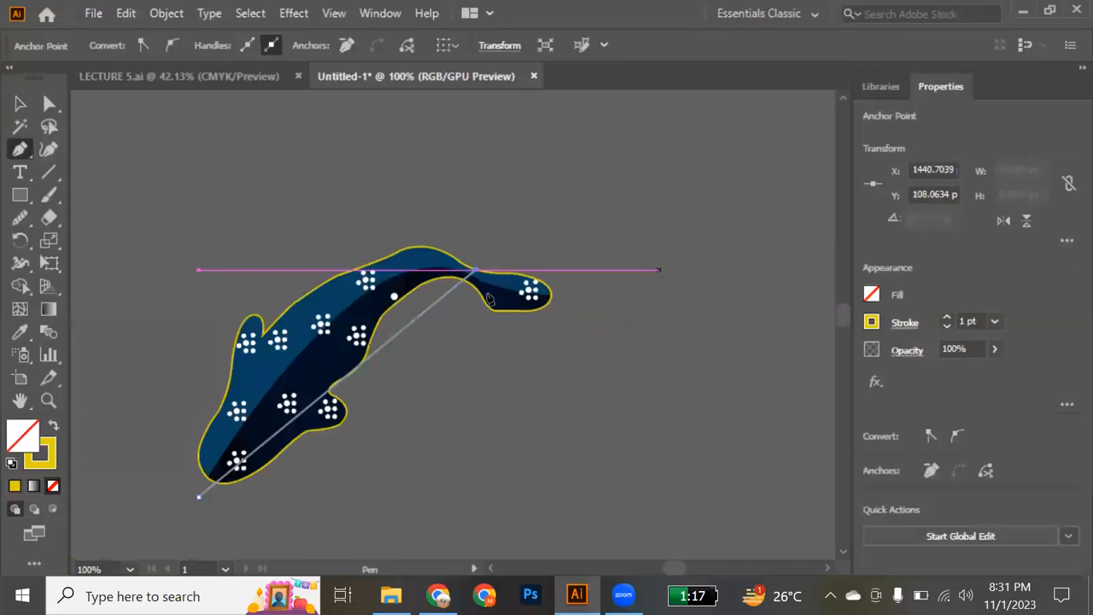
key(ctrl+z)
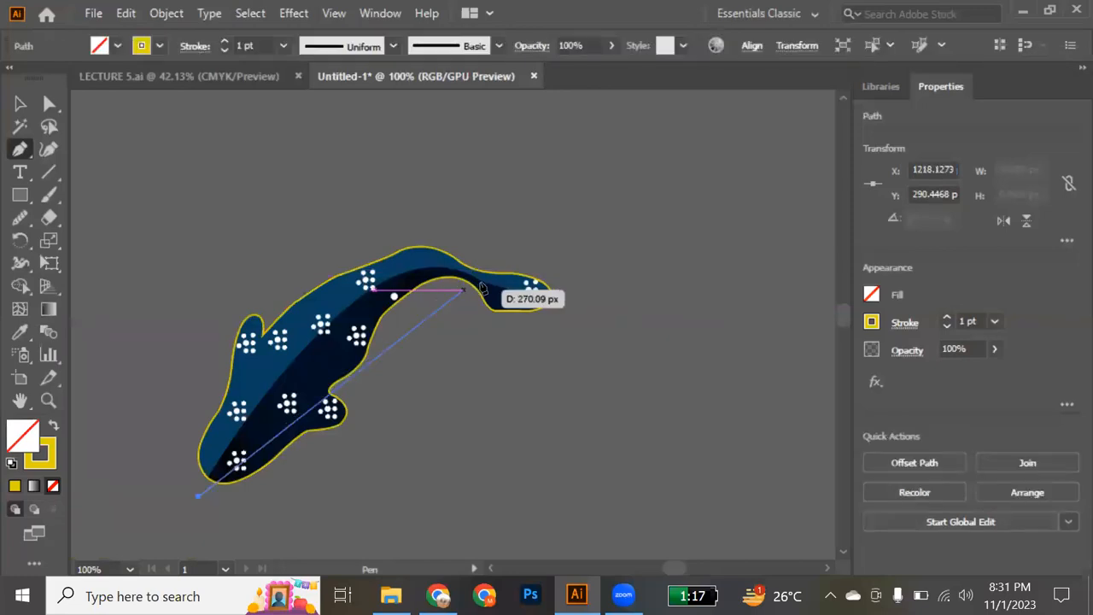
drag(486, 283, 615, 369)
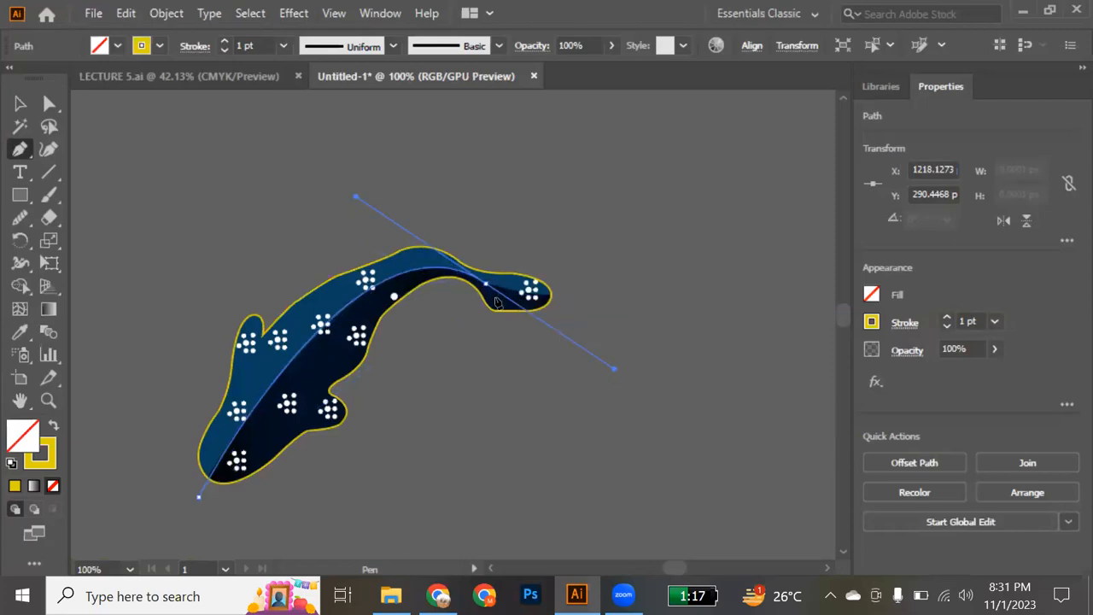
Extend the dividing path through the tail beyond its tip and close it below the fish's belly
drag(493, 288, 615, 284)
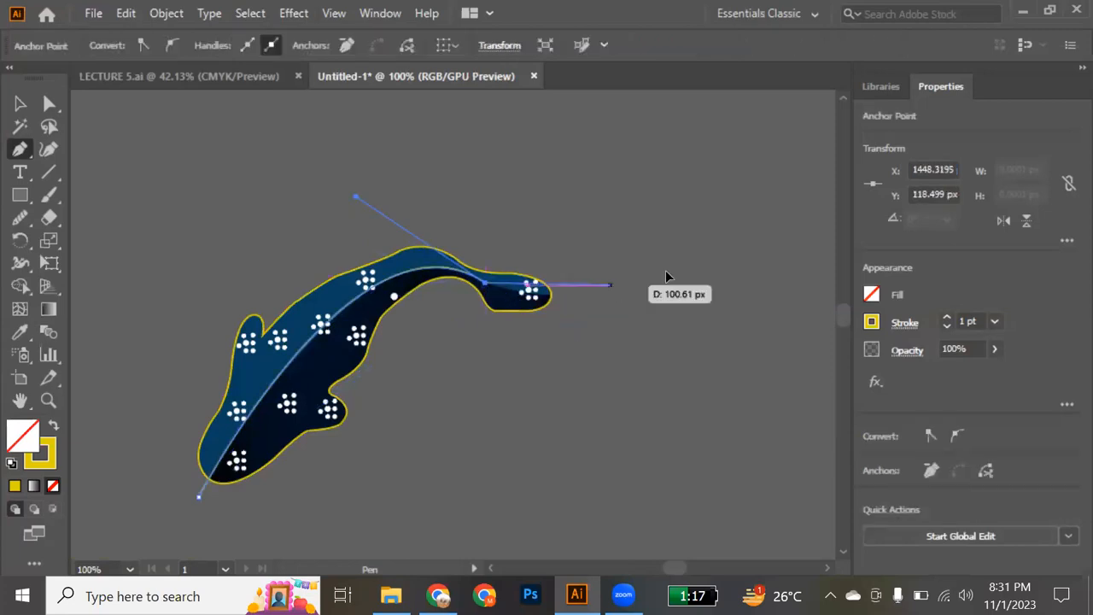
drag(622, 283, 624, 285)
click(616, 282)
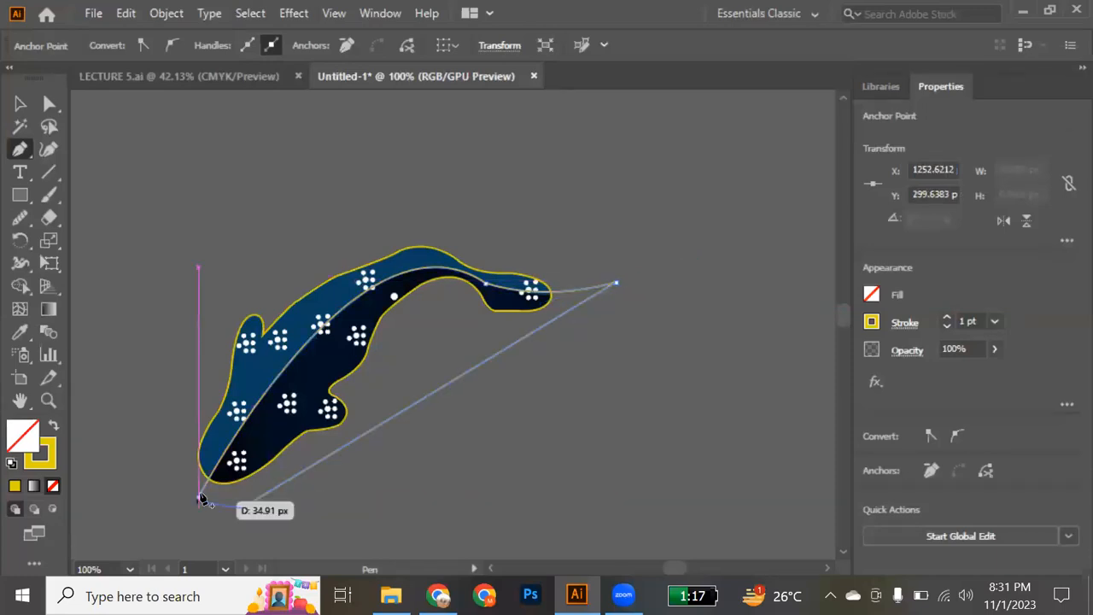
drag(200, 499, 434, 475)
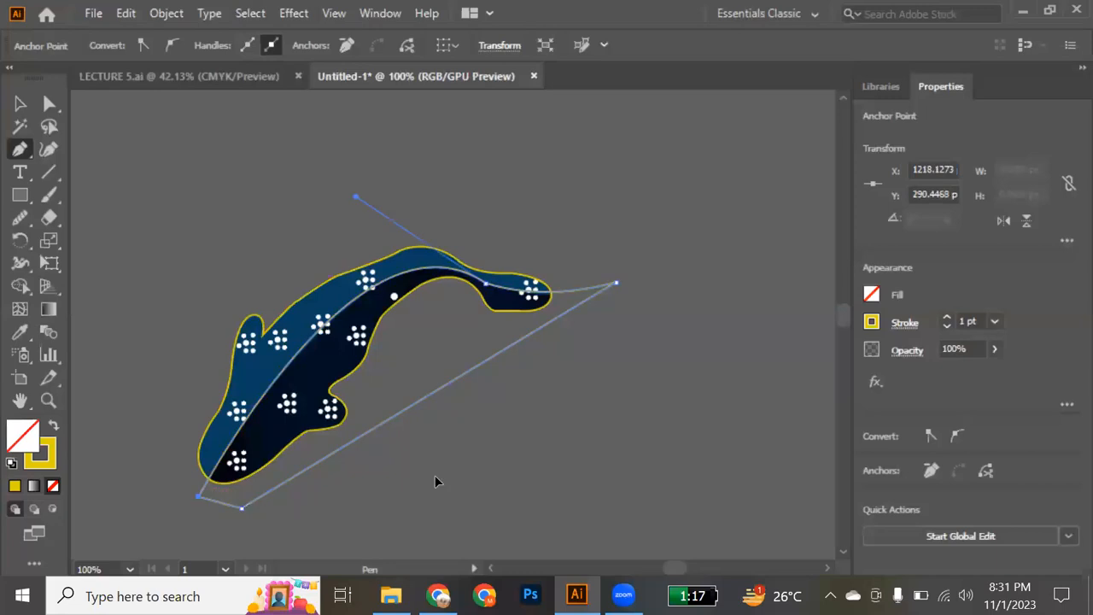
Remove the part of the dividing shape that lies outside the fish outline with Shape Builder
key(v)
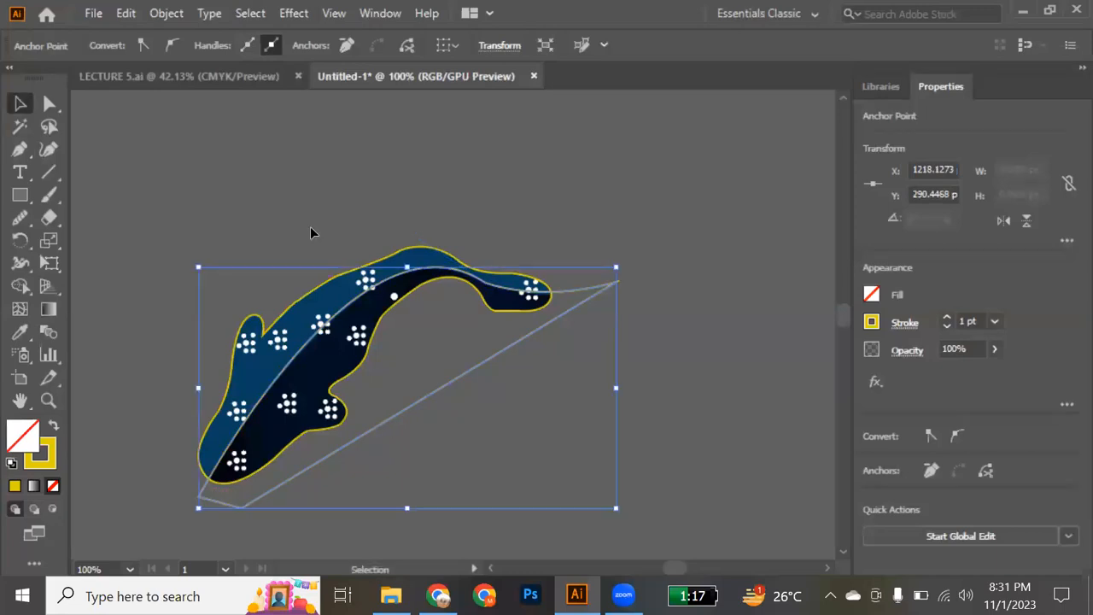
click(311, 229)
key(ctrl+a)
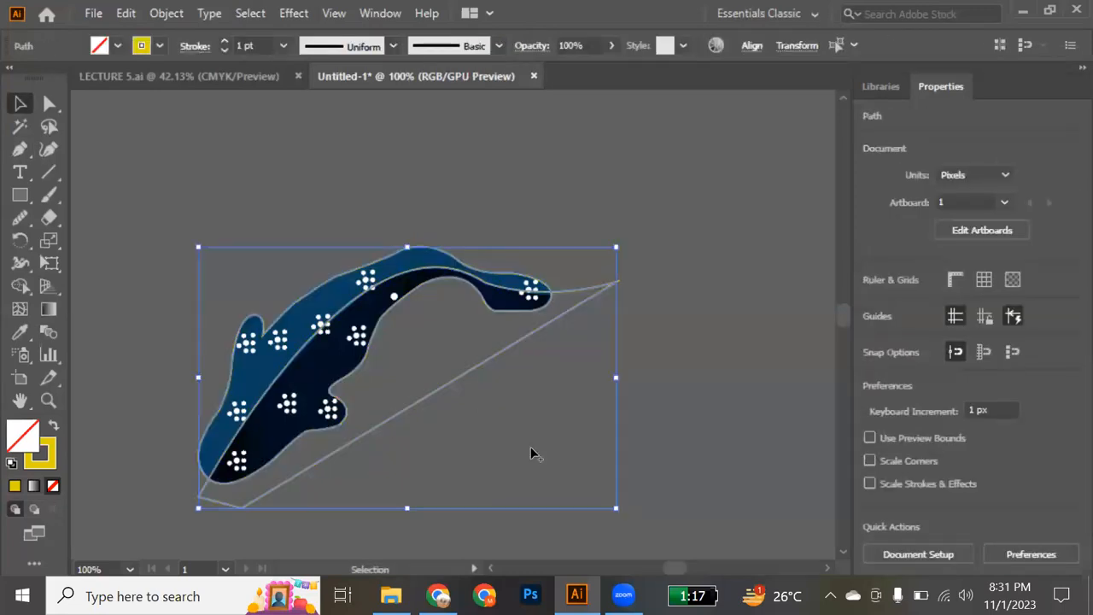
key(shift+m)
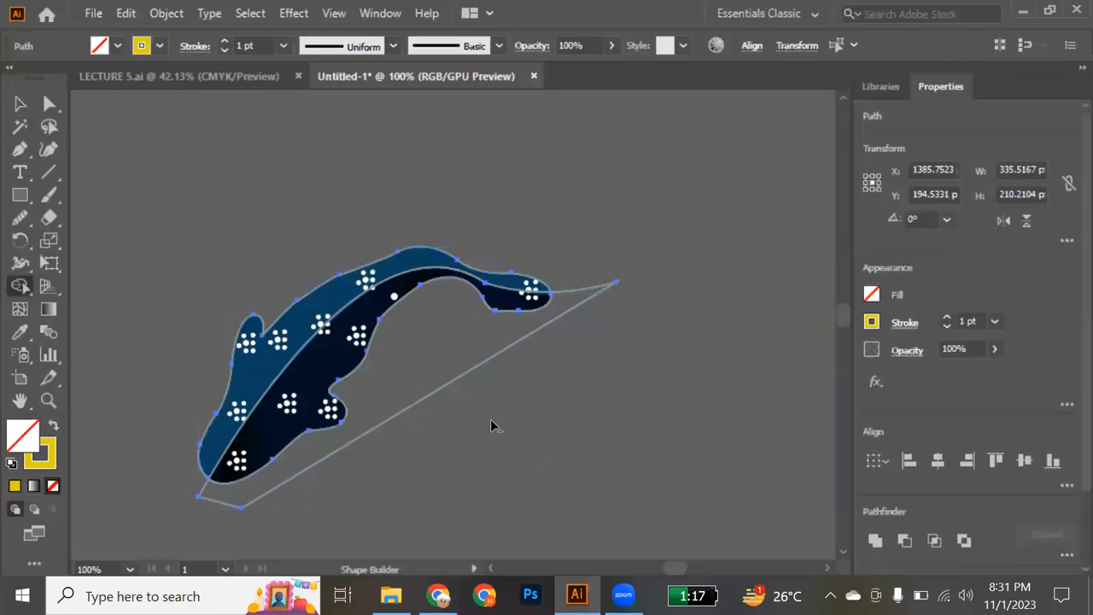
alt+click(444, 340)
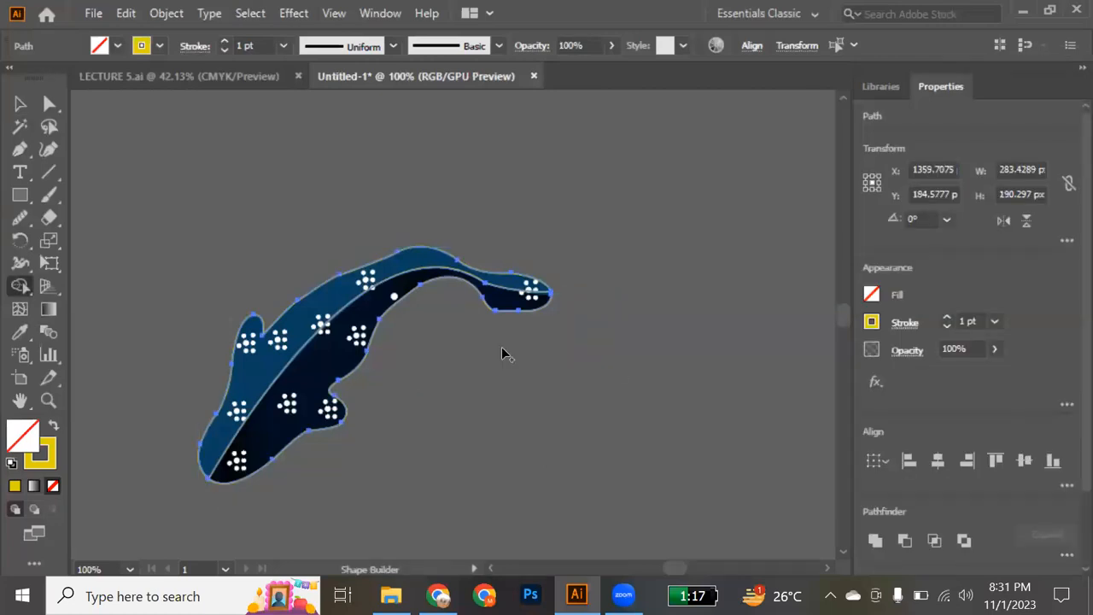
key(v)
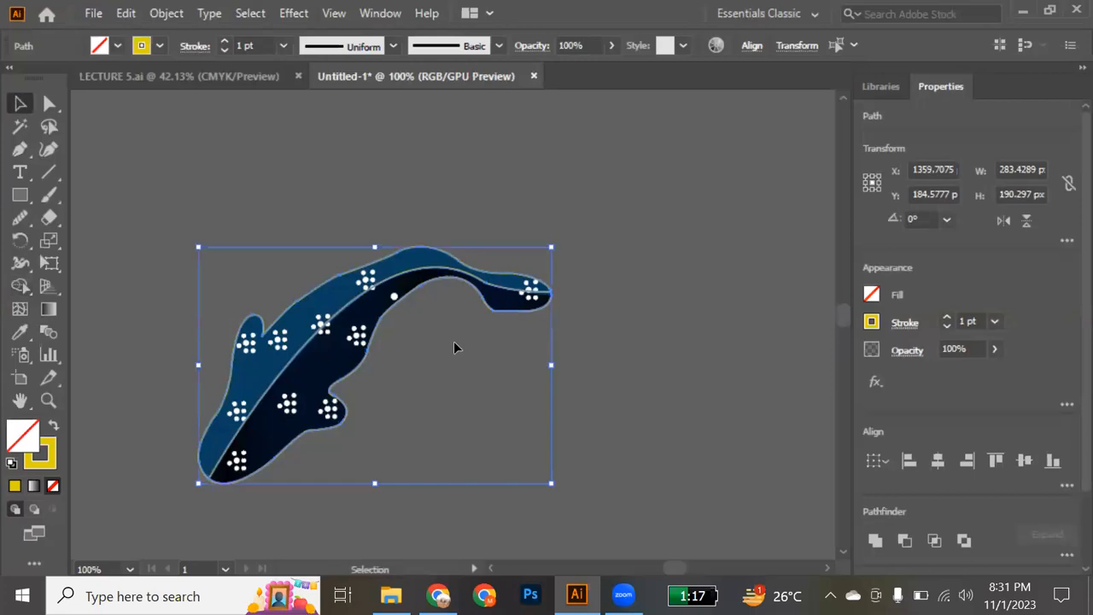
Try moving the lower body section away from the fish outline, and undo the moves
scroll(453, 342, down, 3)
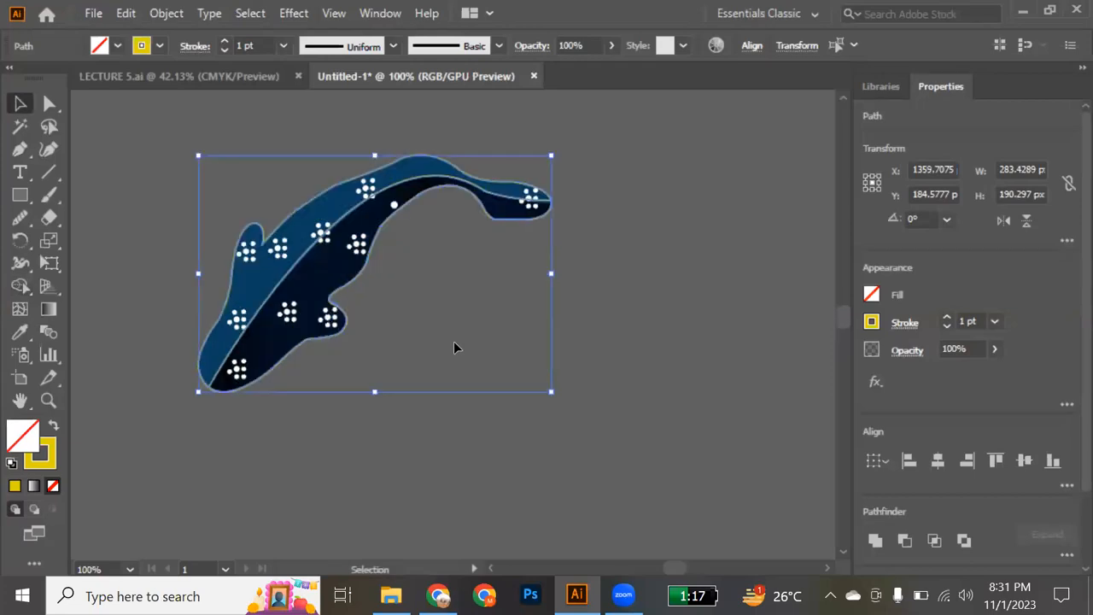
click(351, 330)
drag(348, 330, 535, 366)
drag(254, 348, 212, 290)
key(ctrl+z)
key(ctrl+z)
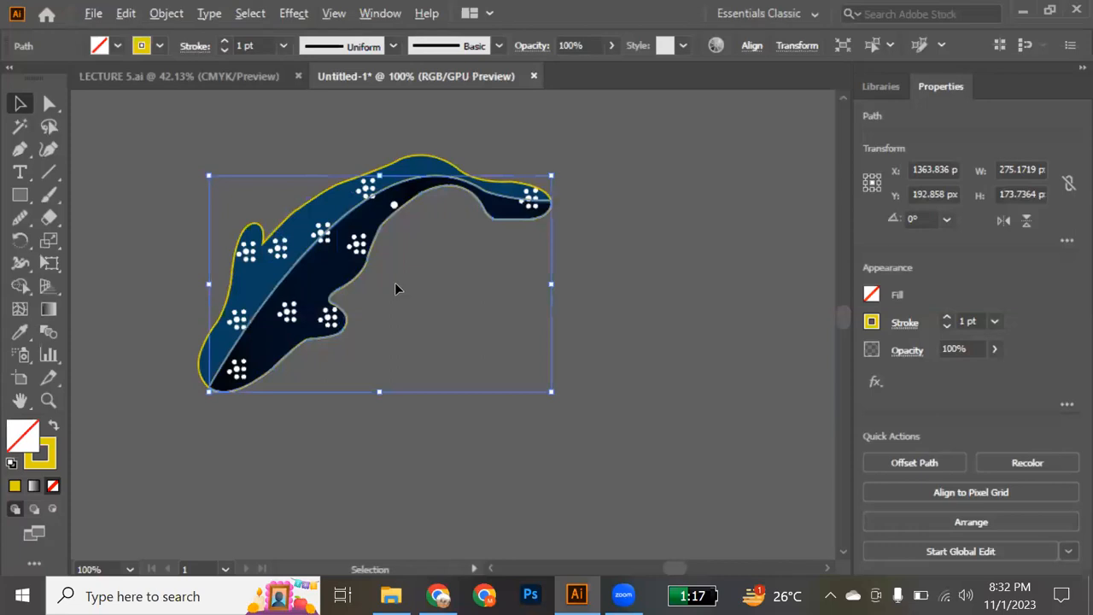
Draw a circle about 7.7 px wide beside the fish and give it the white fill of the original spots
scroll(394, 288, up, 4)
key(l)
drag(395, 283, 417, 295)
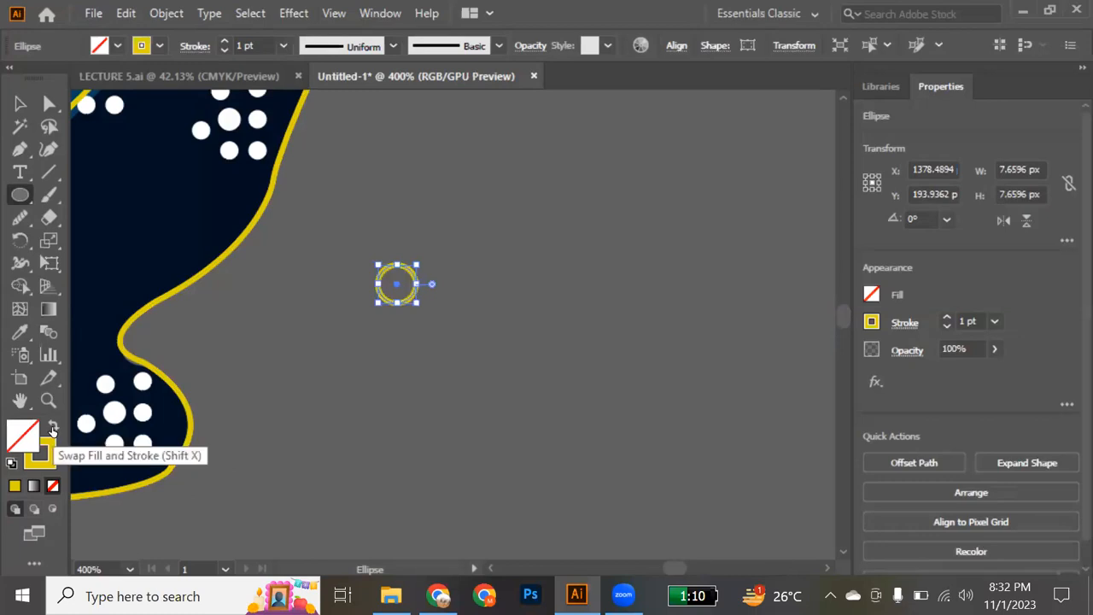
key(i)
click(116, 413)
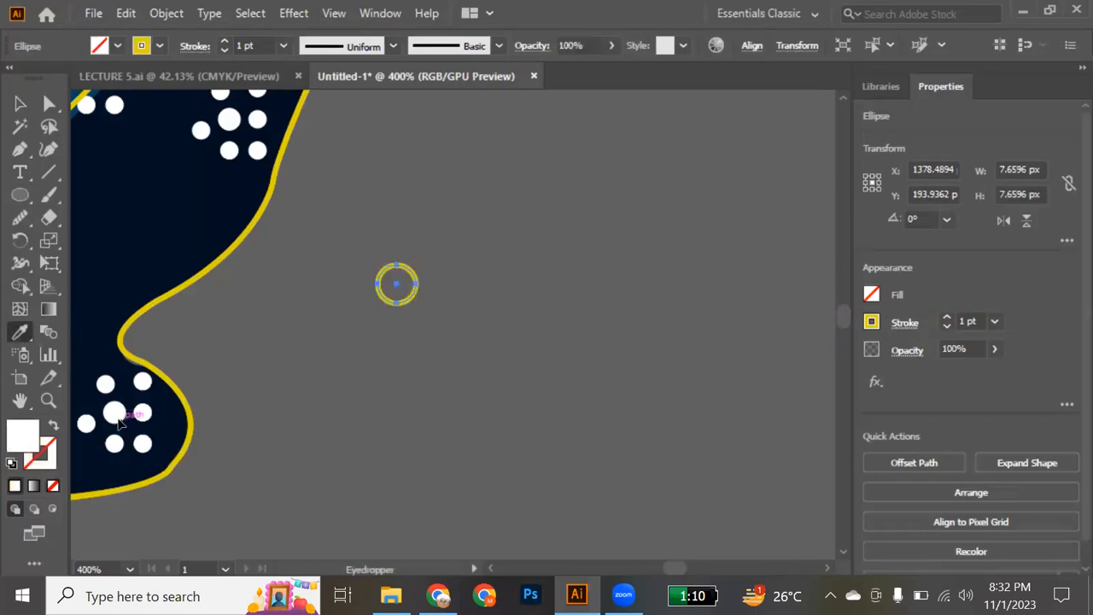
Duplicate the white circle into a cluster of five dots and group them
key(v)
drag(391, 283, 424, 348)
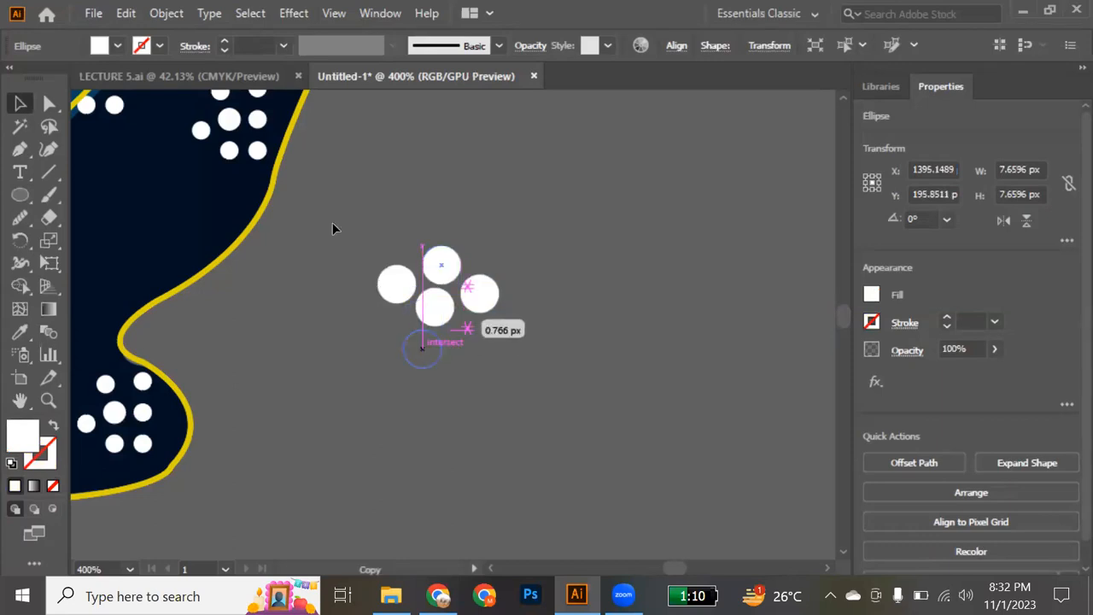
drag(333, 228, 550, 376)
key(a)
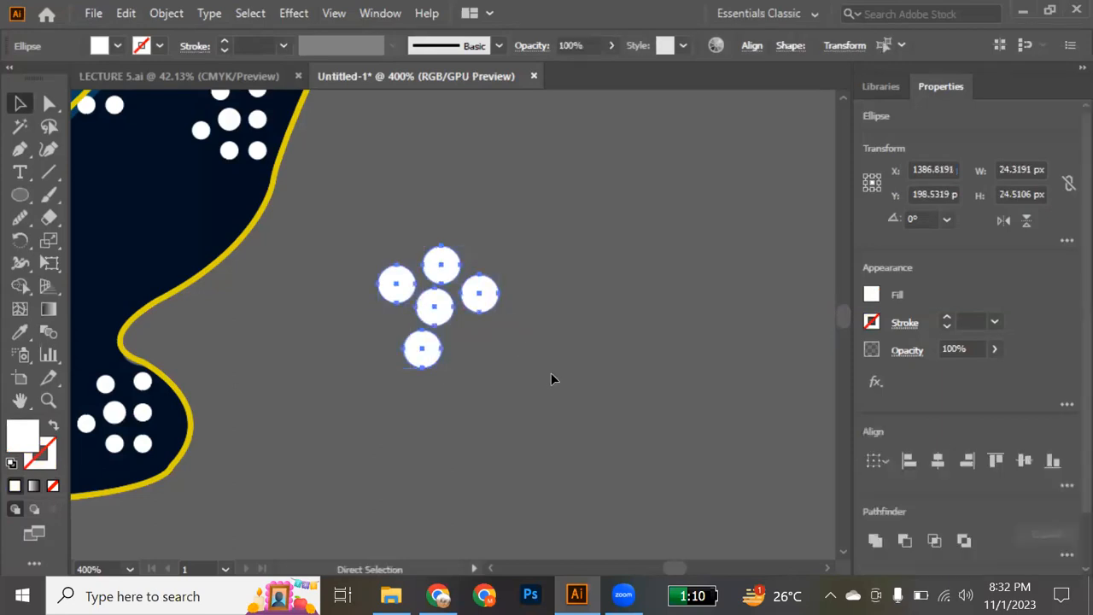
key(ctrl+g)
Scale down the dot group and place copies of it over the spot clusters on the fish's body, fins and tail
scroll(551, 373, down, 3)
drag(531, 377, 455, 204)
drag(454, 203, 690, 216)
drag(690, 215, 388, 396)
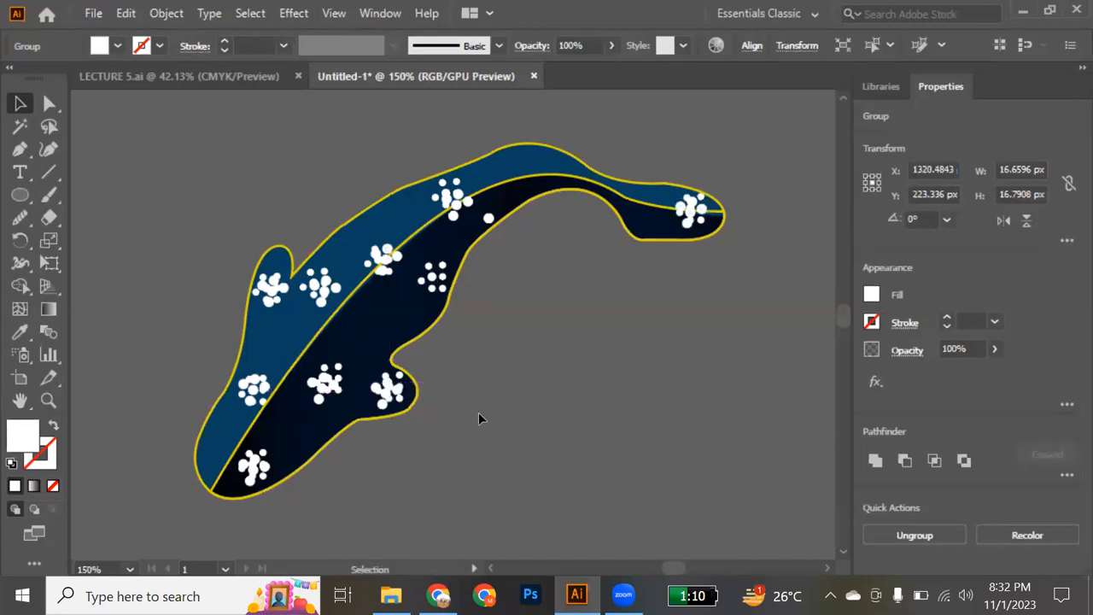
click(479, 414)
scroll(479, 413, down, 1)
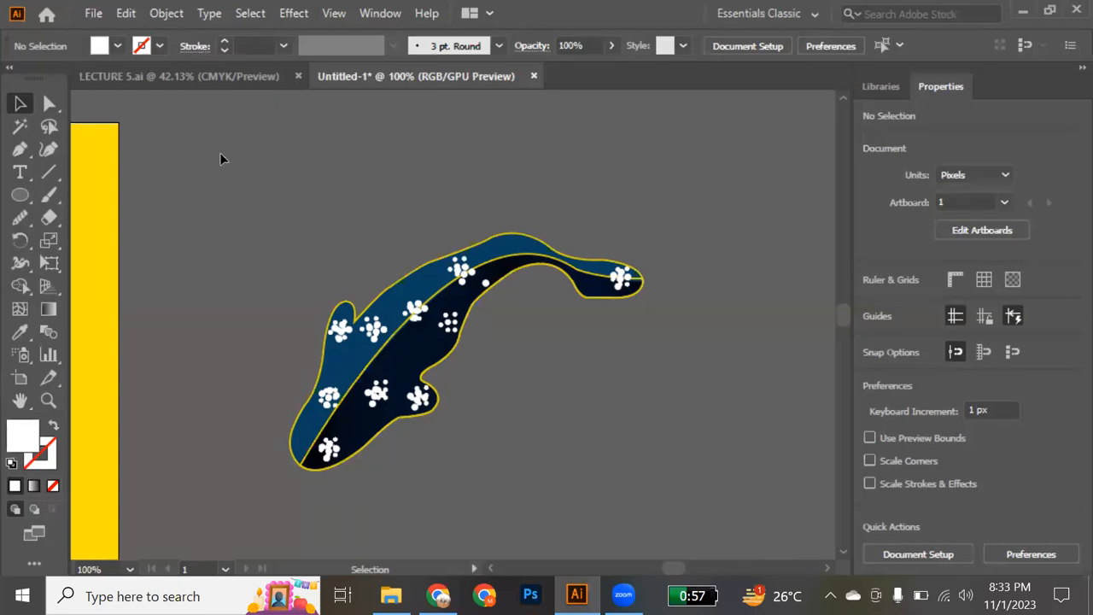
Move all traced paths and dot groups horizontally about 267 px to the right, off the original fish
key(ctrl+a)
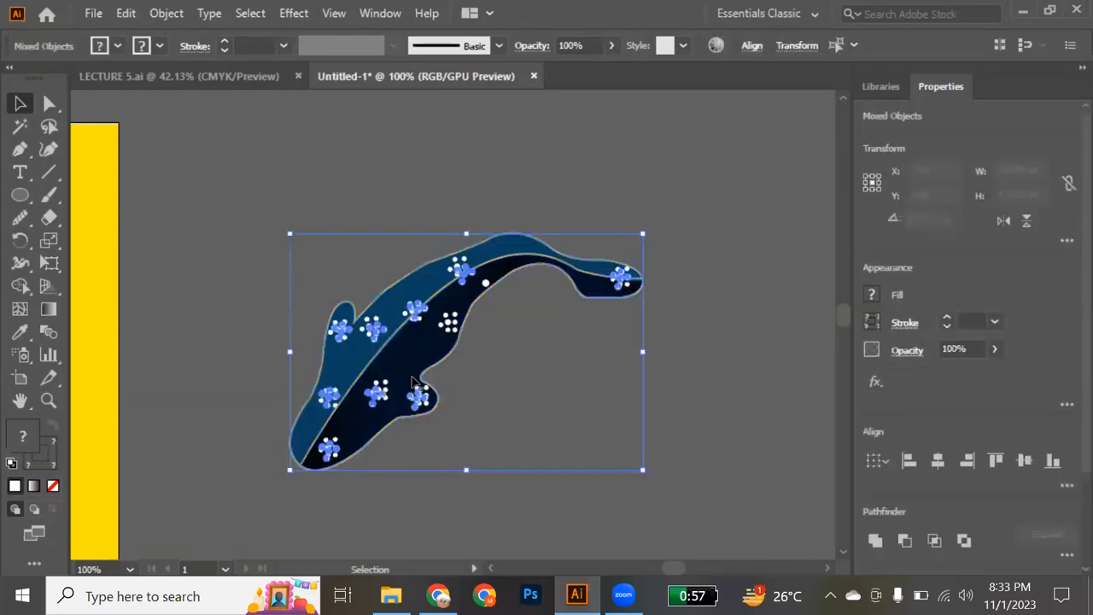
click(240, 316)
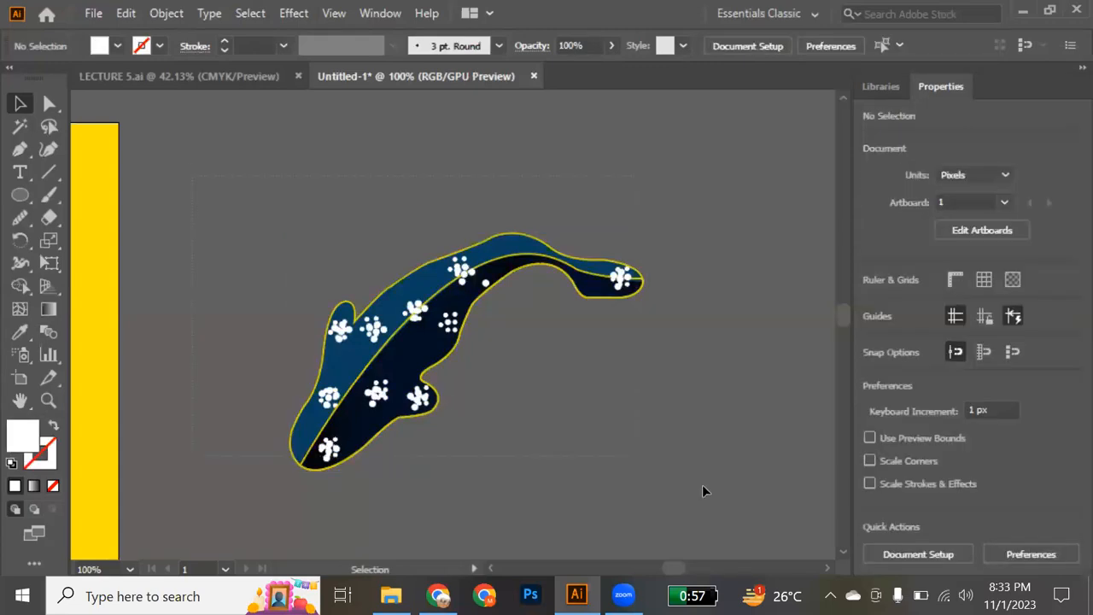
key(ctrl+a)
drag(443, 395, 146, 393)
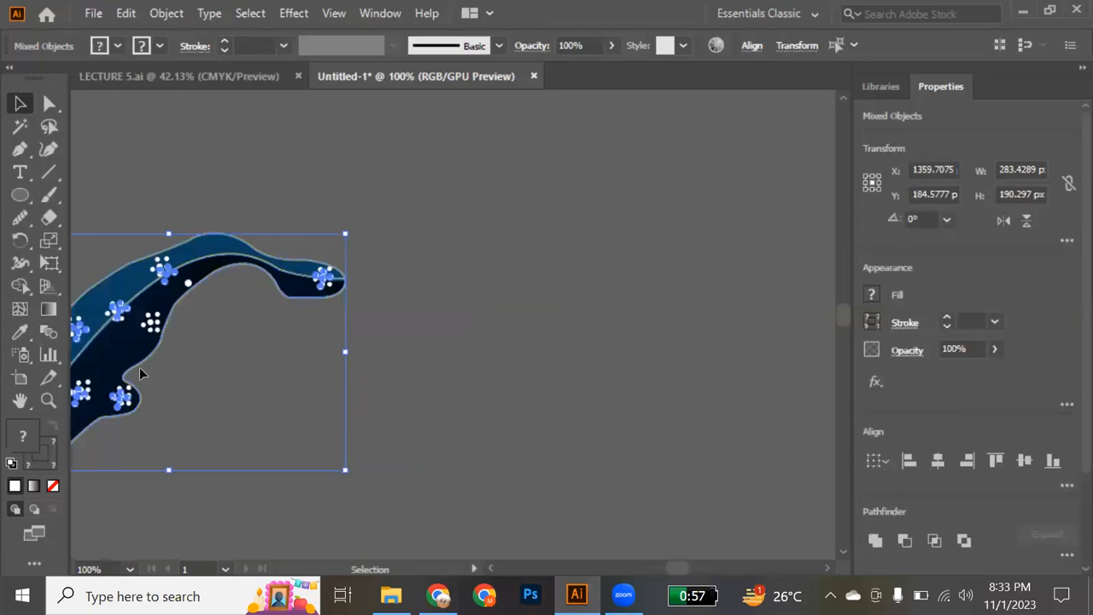
drag(170, 352, 658, 347)
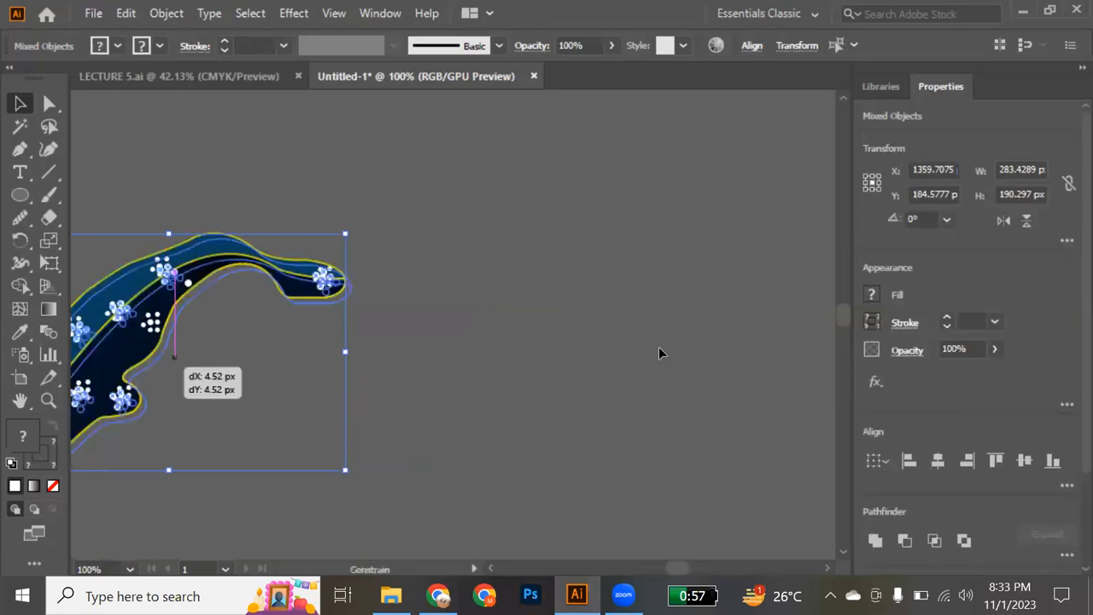
drag(470, 344, 554, 364)
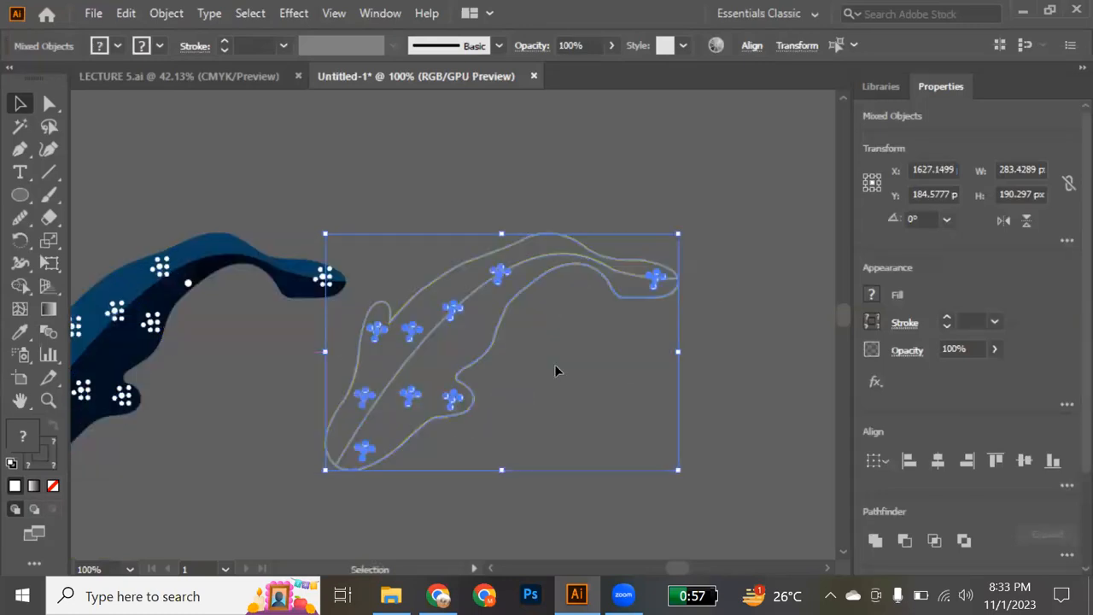
Fill the traced fish outline with the lighter blue sampled from the original fish's back
click(419, 280)
click(421, 289)
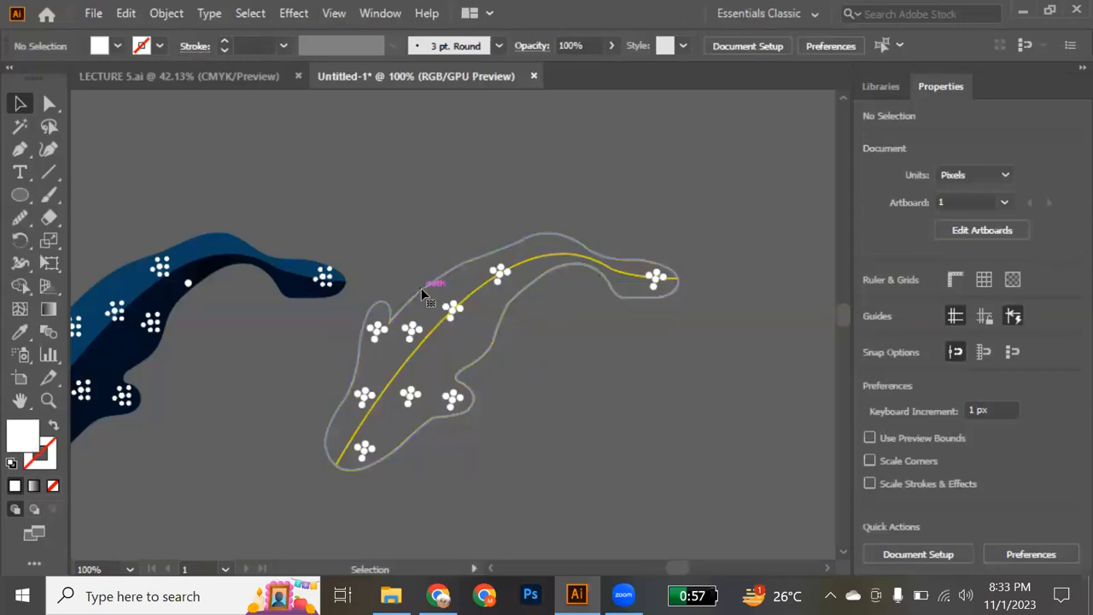
key(i)
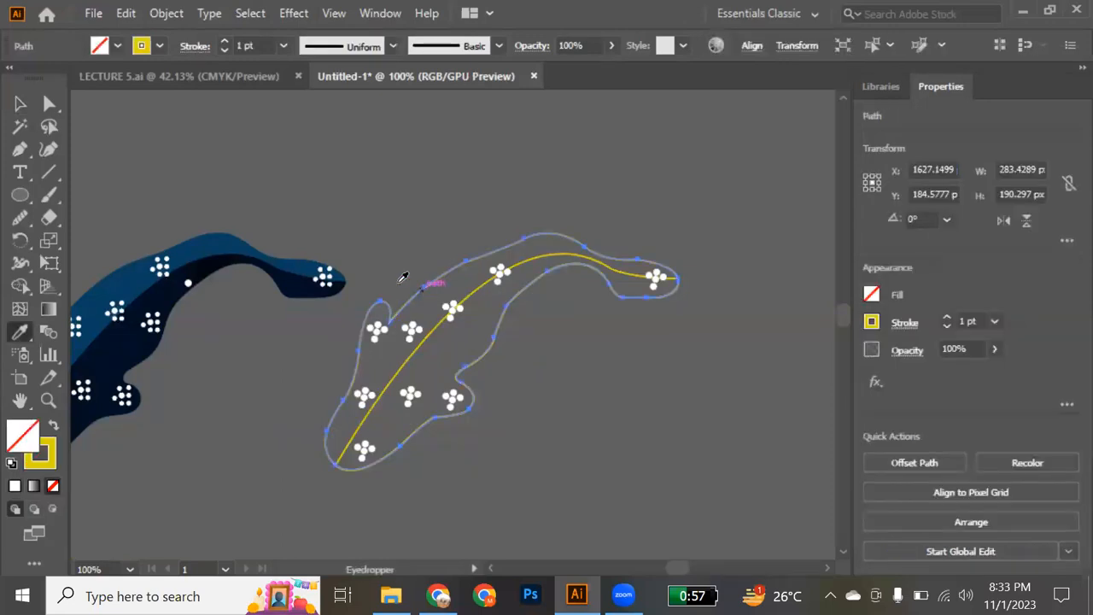
click(228, 229)
key(v)
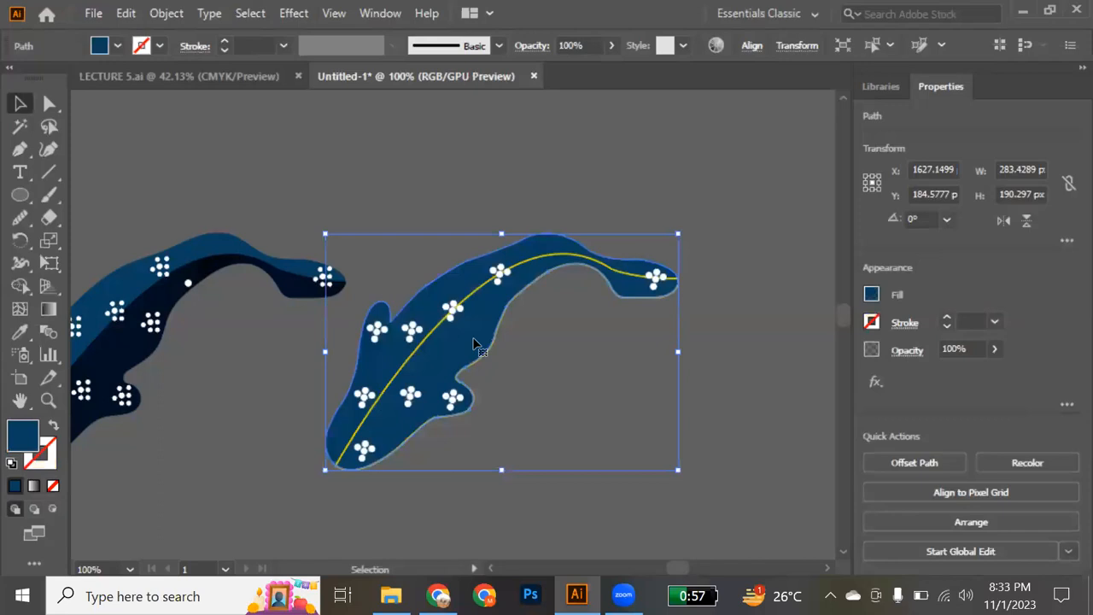
Fill the lower body path of the traced fish with the dark blue gradient sampled from the original fish's belly
click(440, 328)
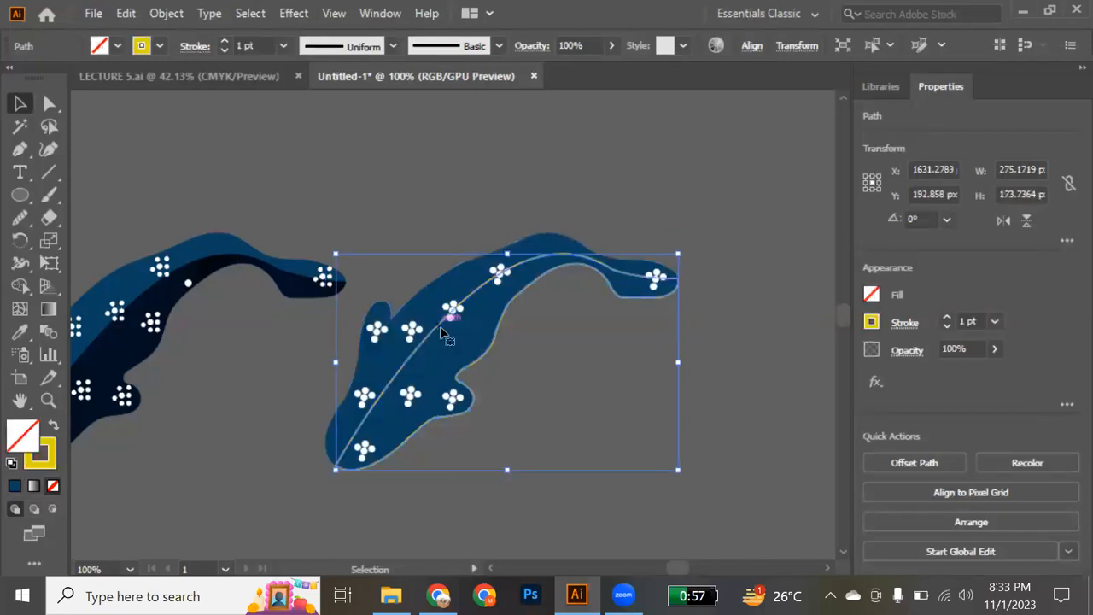
key(i)
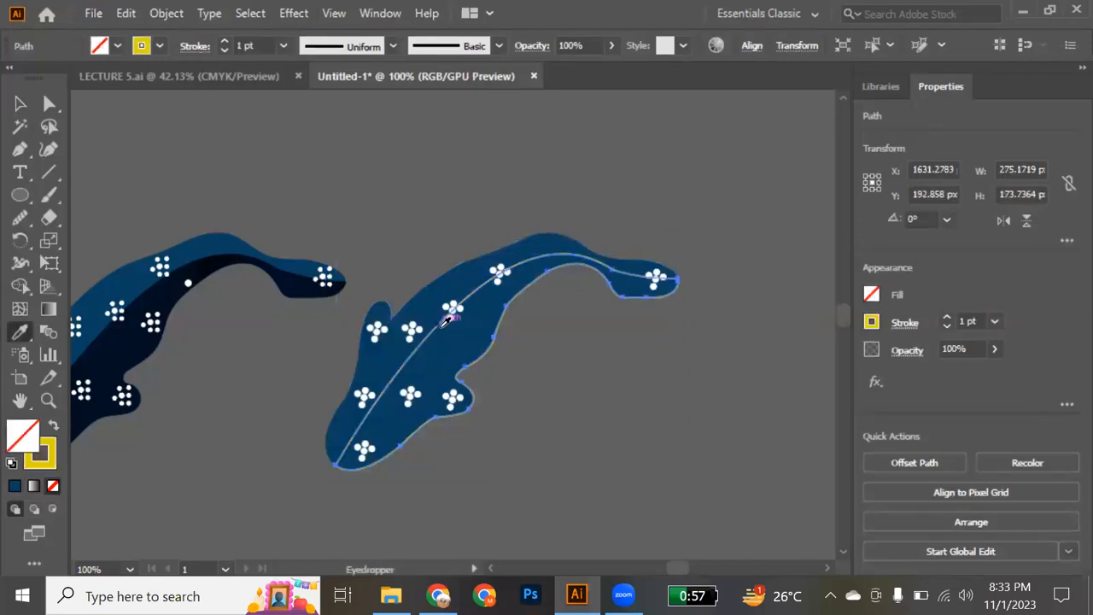
click(133, 334)
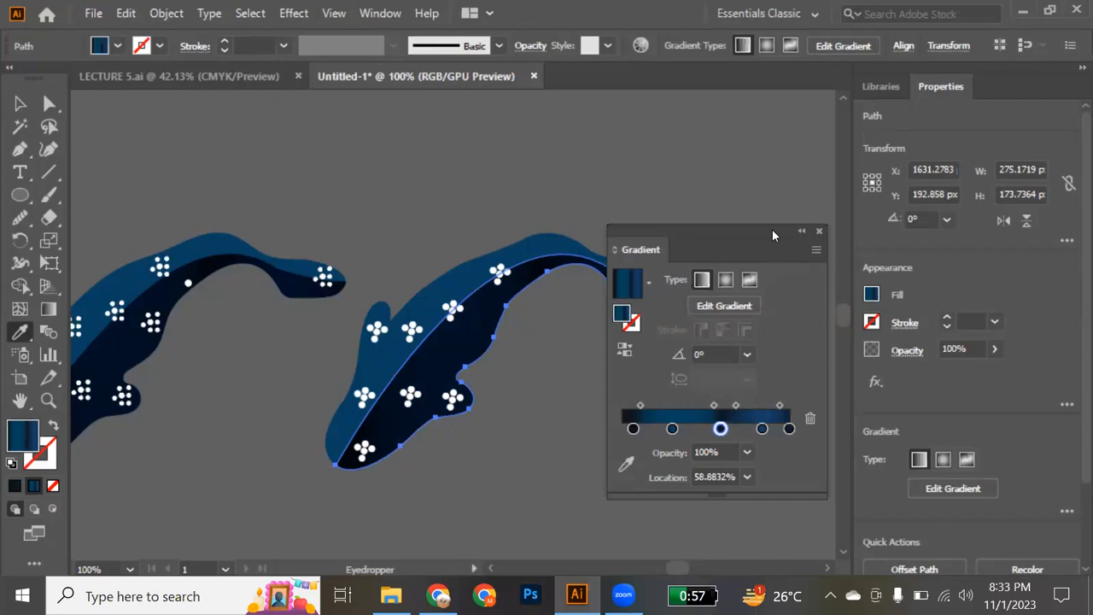
drag(772, 229, 765, 207)
drag(682, 241, 668, 172)
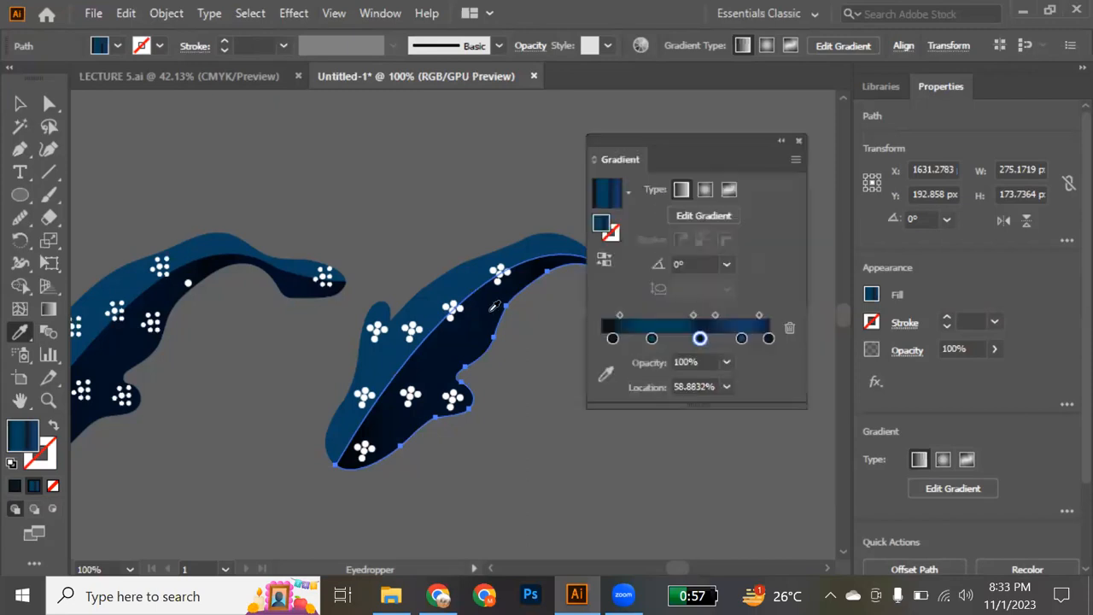
key(v)
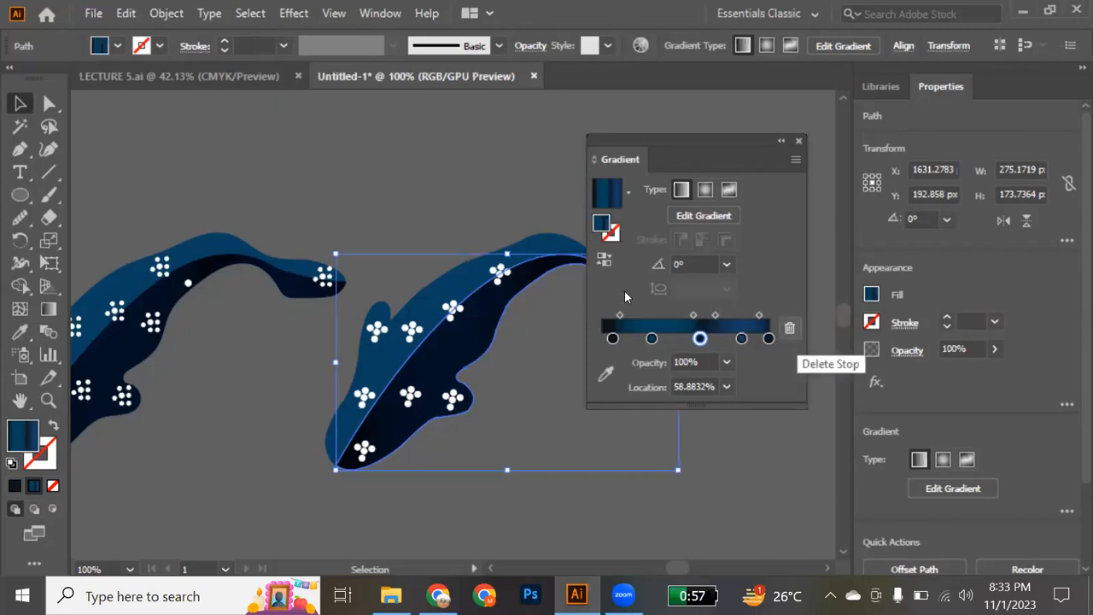
drag(725, 141, 795, 143)
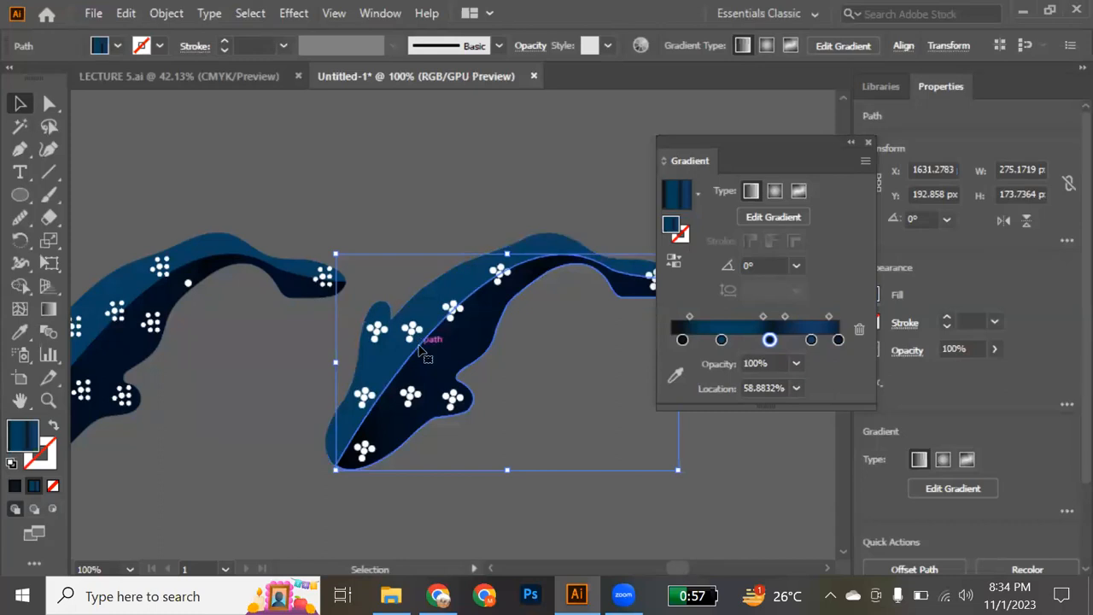
click(547, 375)
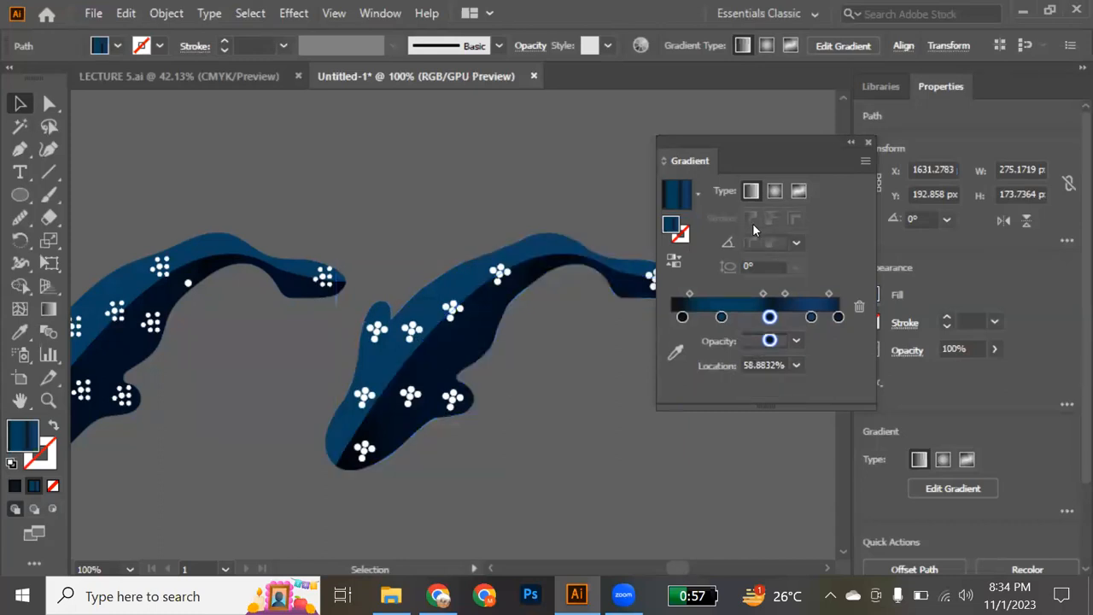
click(868, 143)
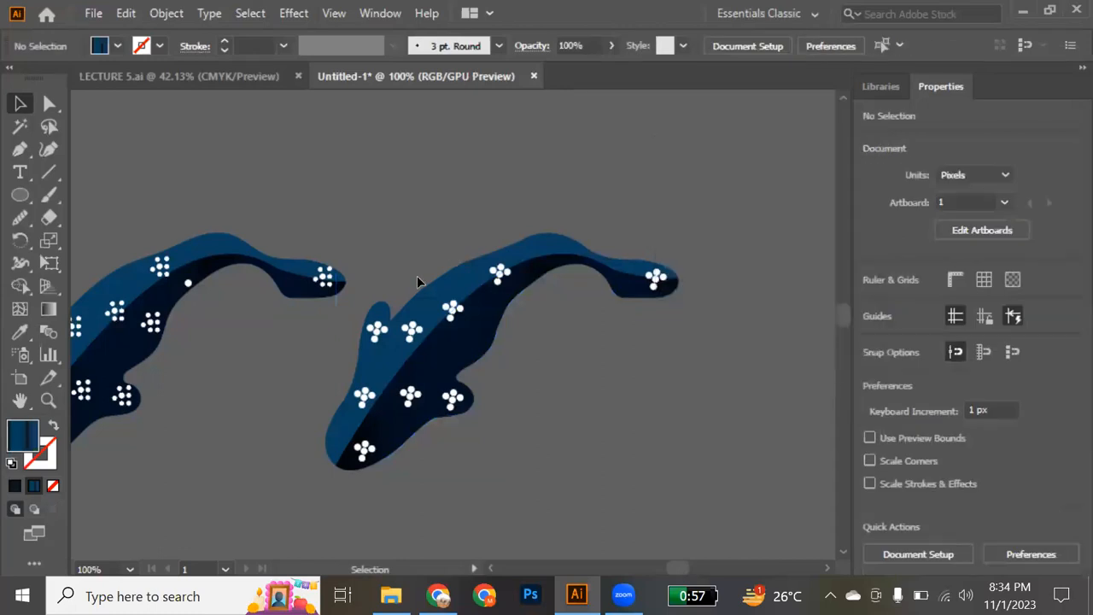
scroll(417, 281, down, 1)
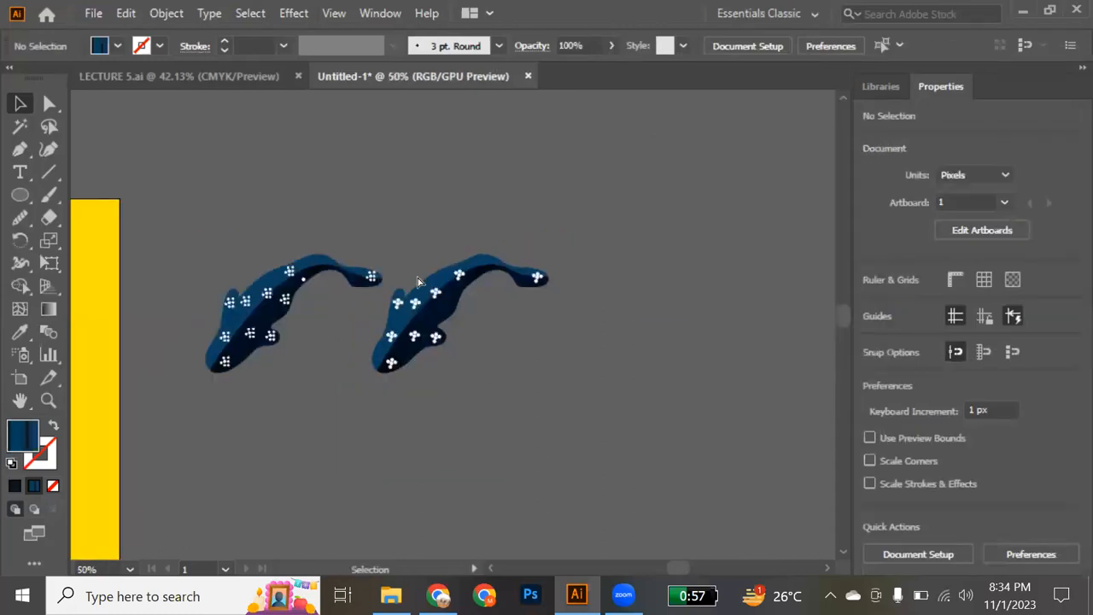
Sample the artboard background's yellow with the Eyedropper as the current fill colour
key(ctrl+F9)
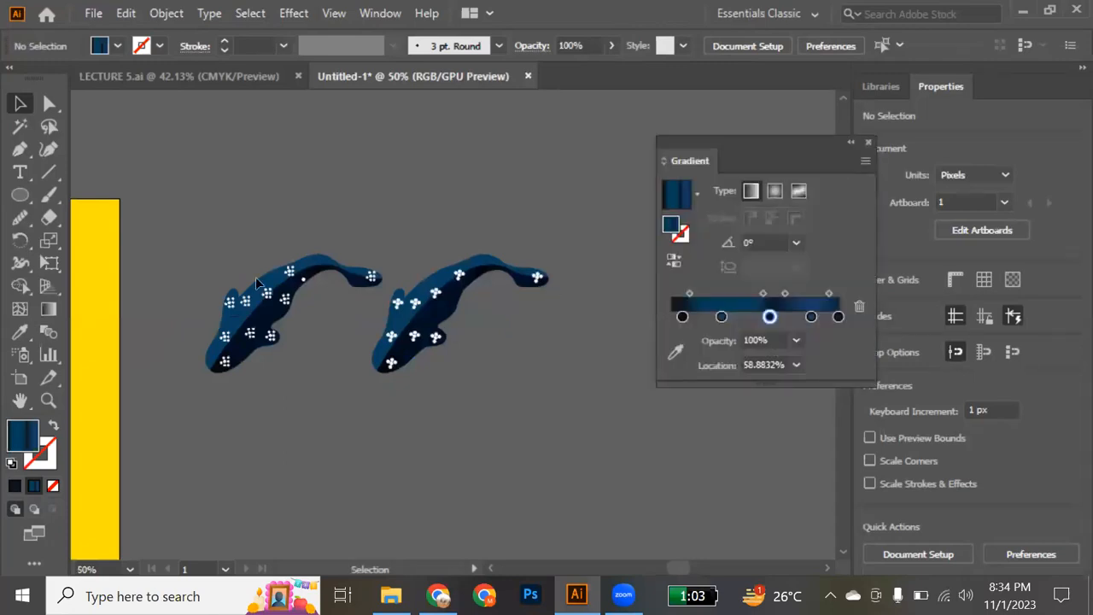
key(i)
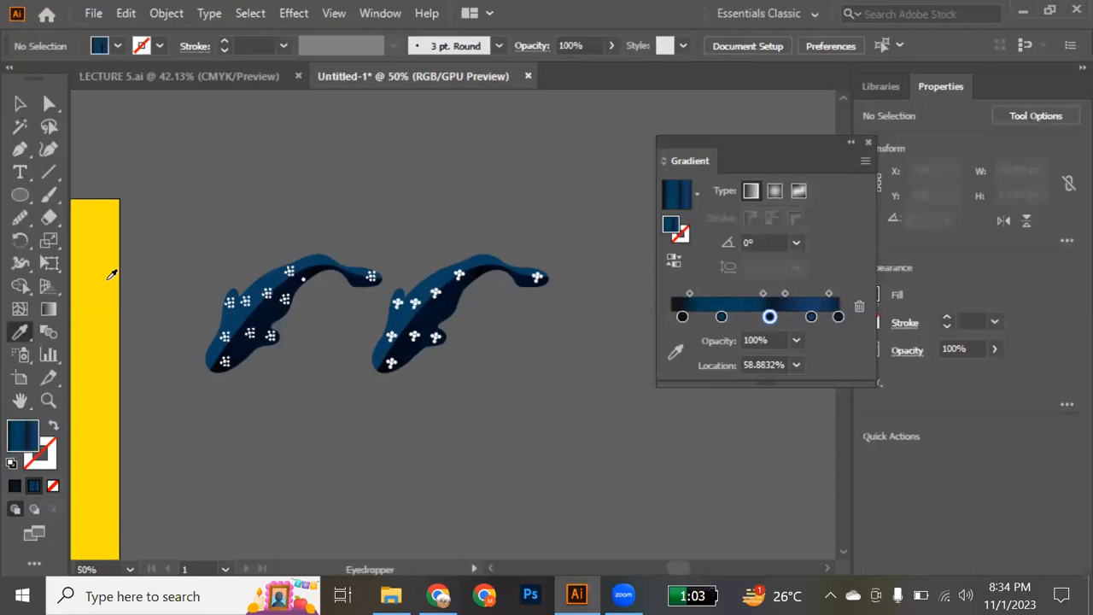
click(93, 411)
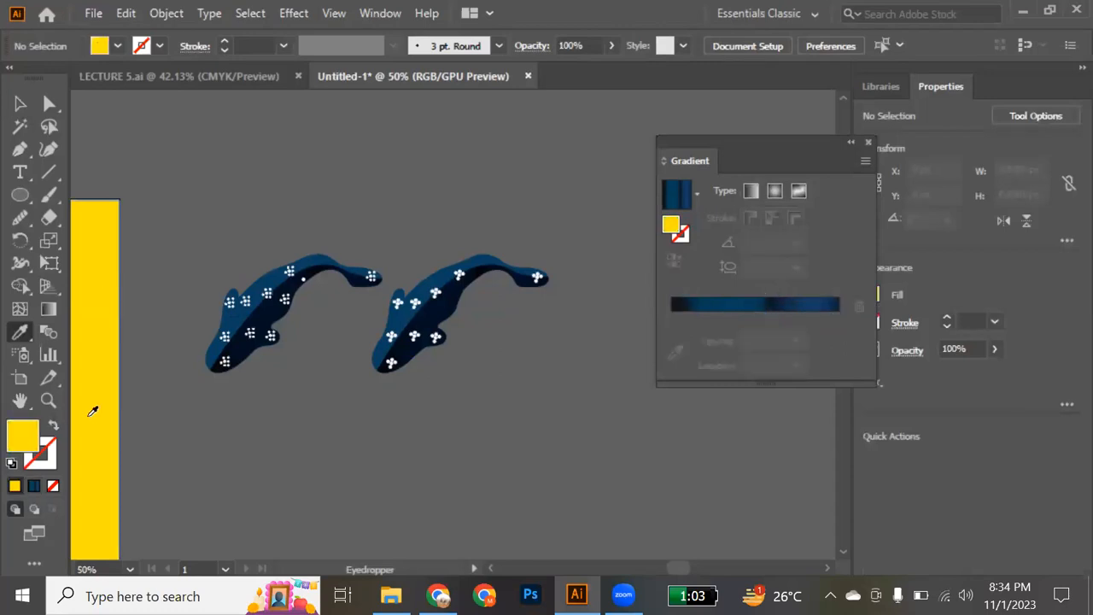
scroll(93, 411, left, 6)
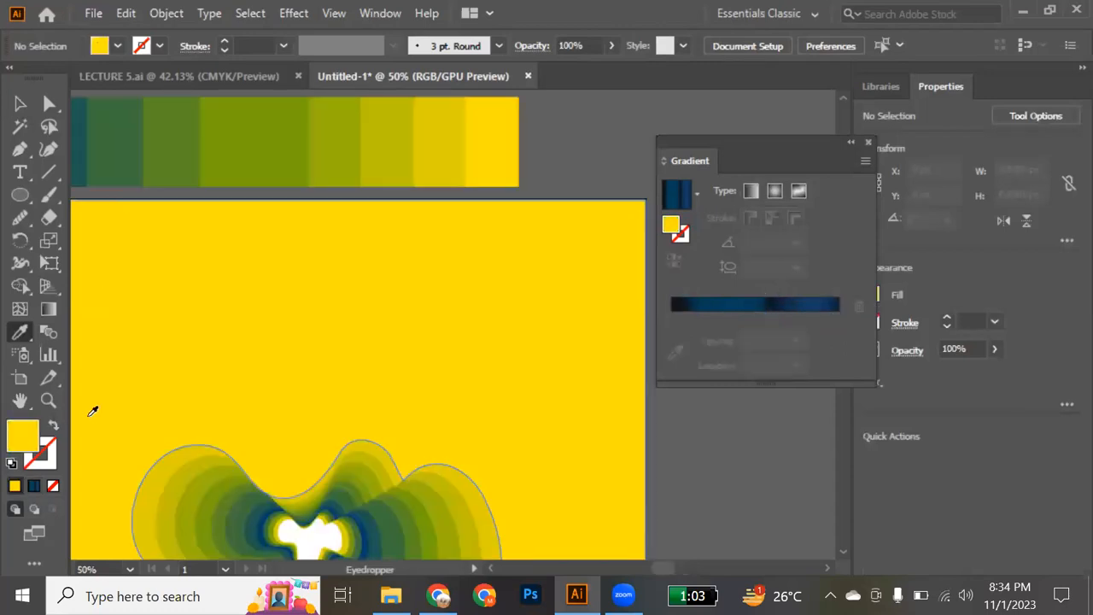
scroll(93, 412, right, 5)
scroll(93, 412, right, 1)
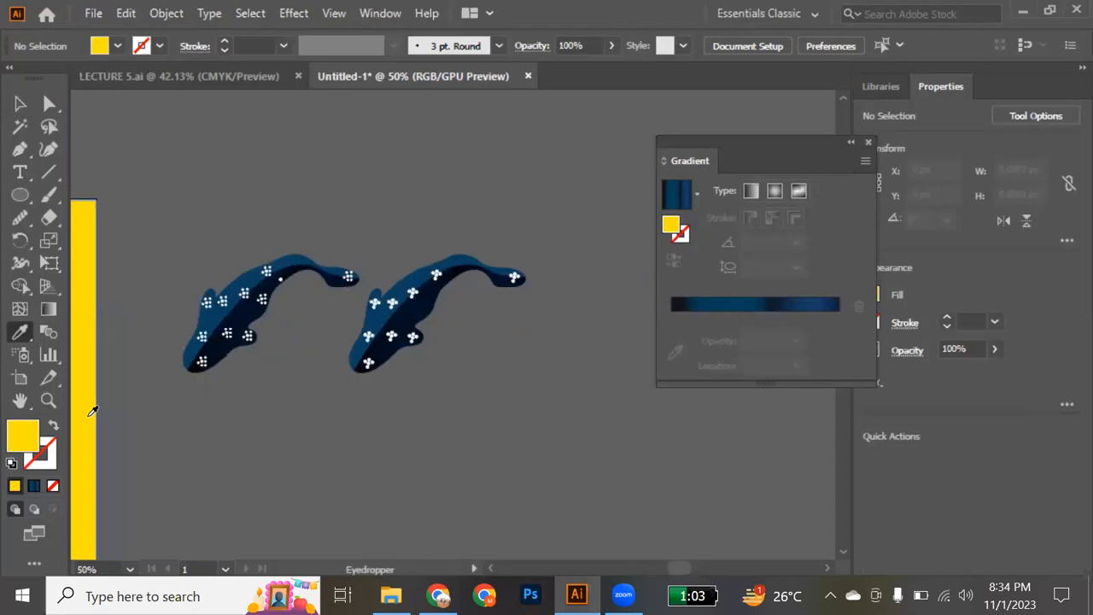
scroll(93, 412, right, 1)
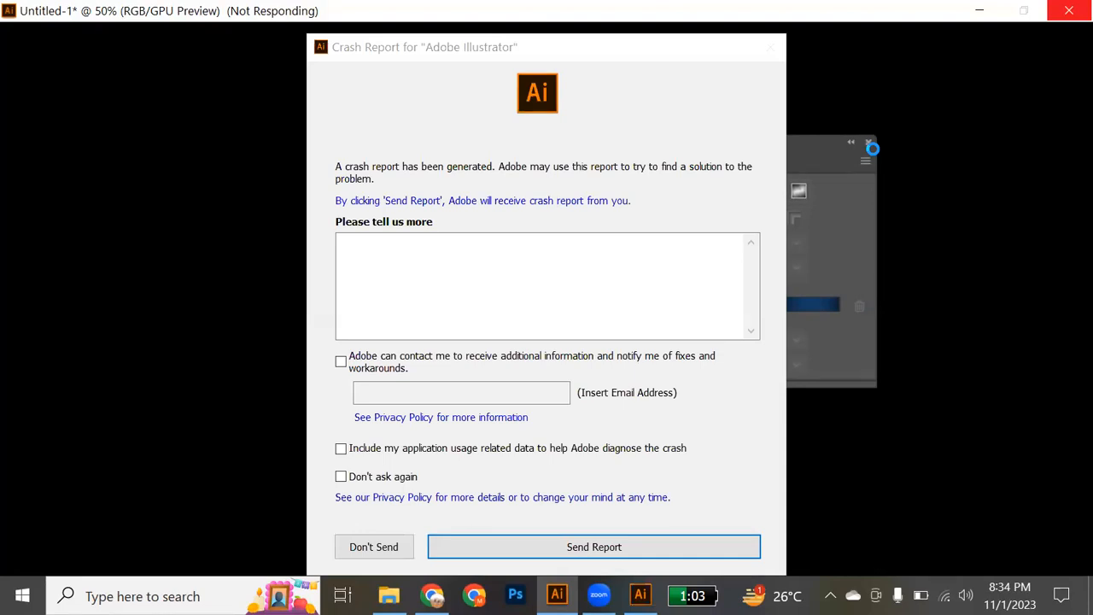
Dismiss the crash report without sending it and reopen LECTURE 5 from the BATCH # 3 folder in Illustrator
click(382, 553)
click(383, 553)
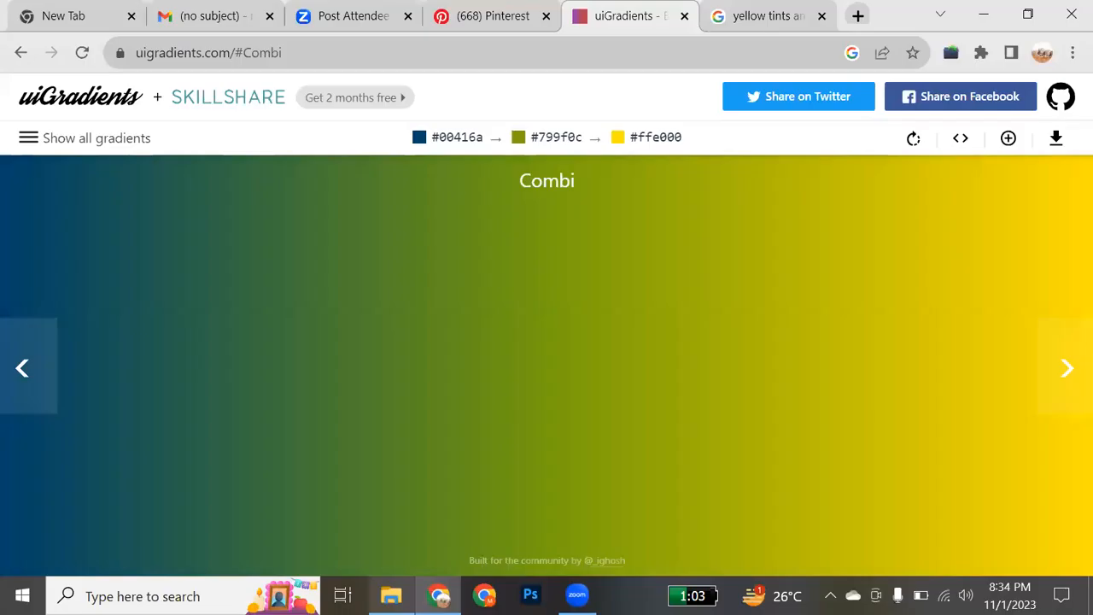
click(391, 595)
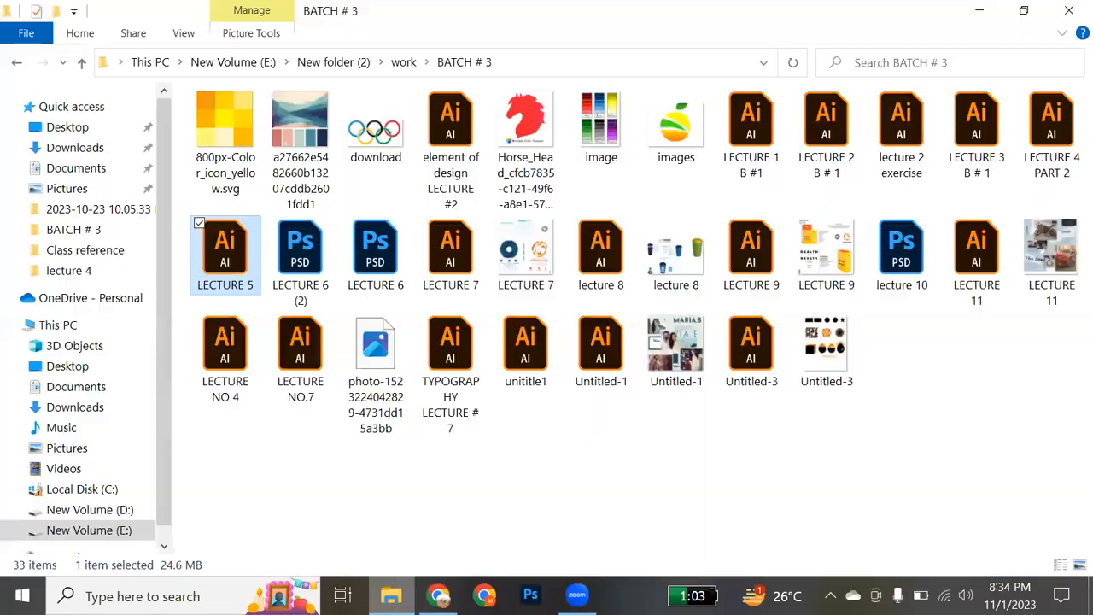
double_click(239, 273)
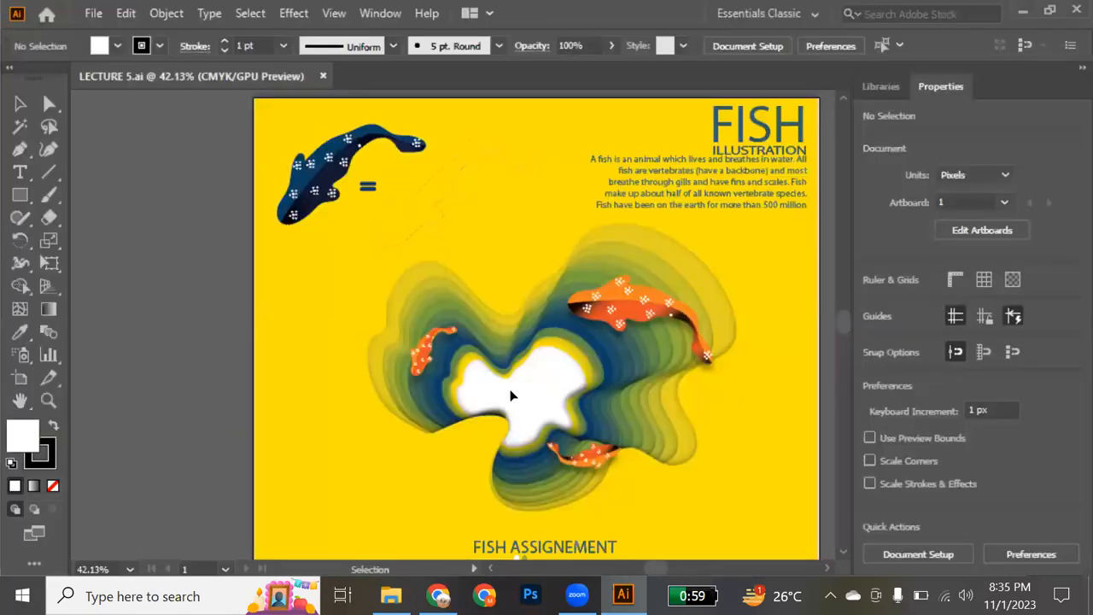
scroll(510, 396, down, 1)
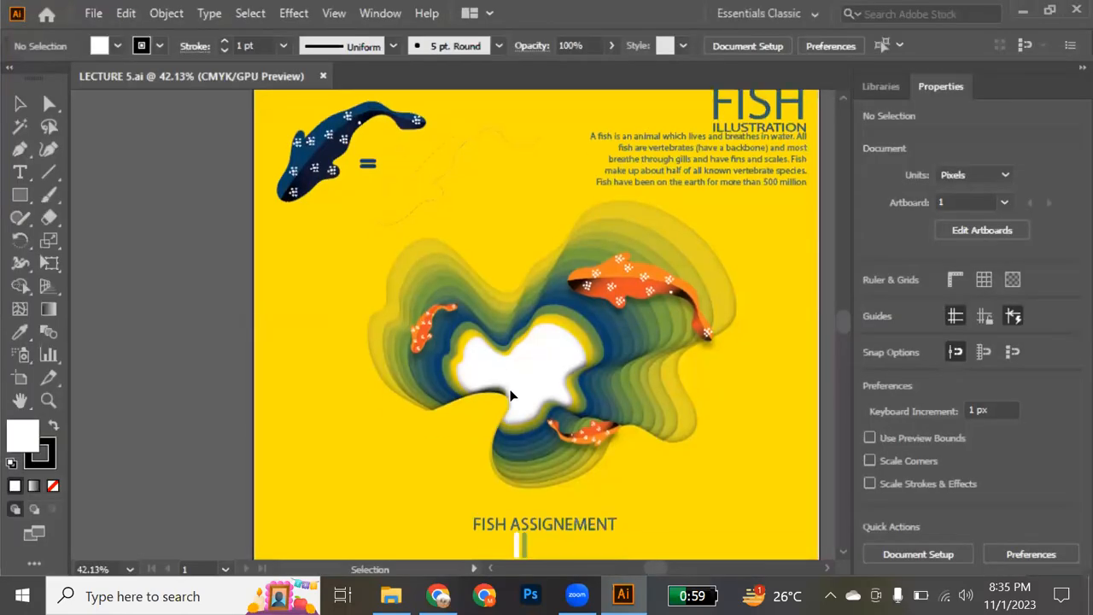
scroll(511, 395, down, 1)
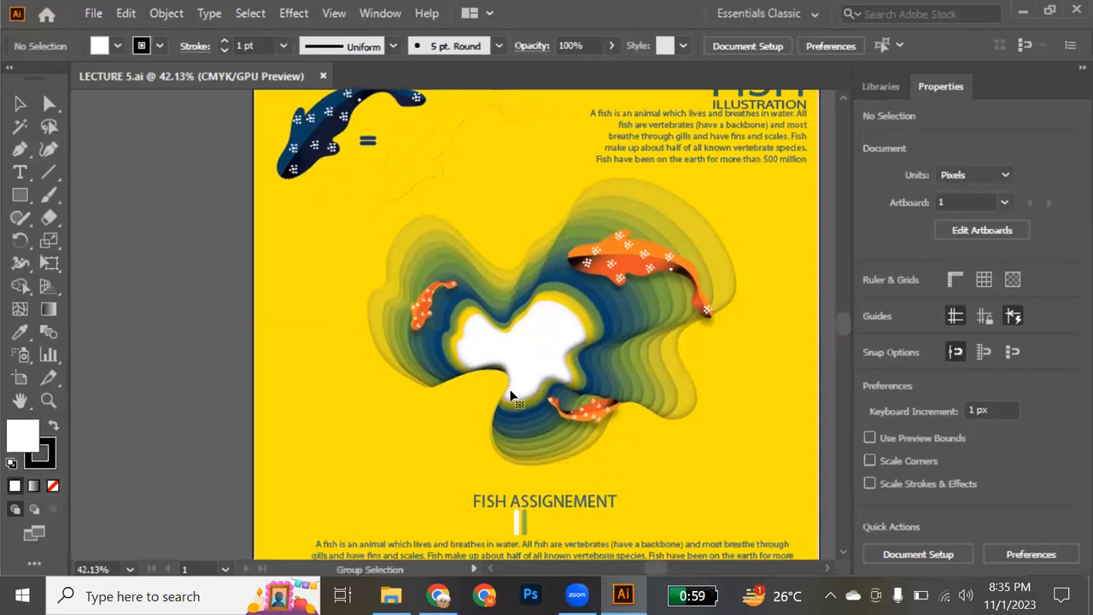
key(ctrl+a)
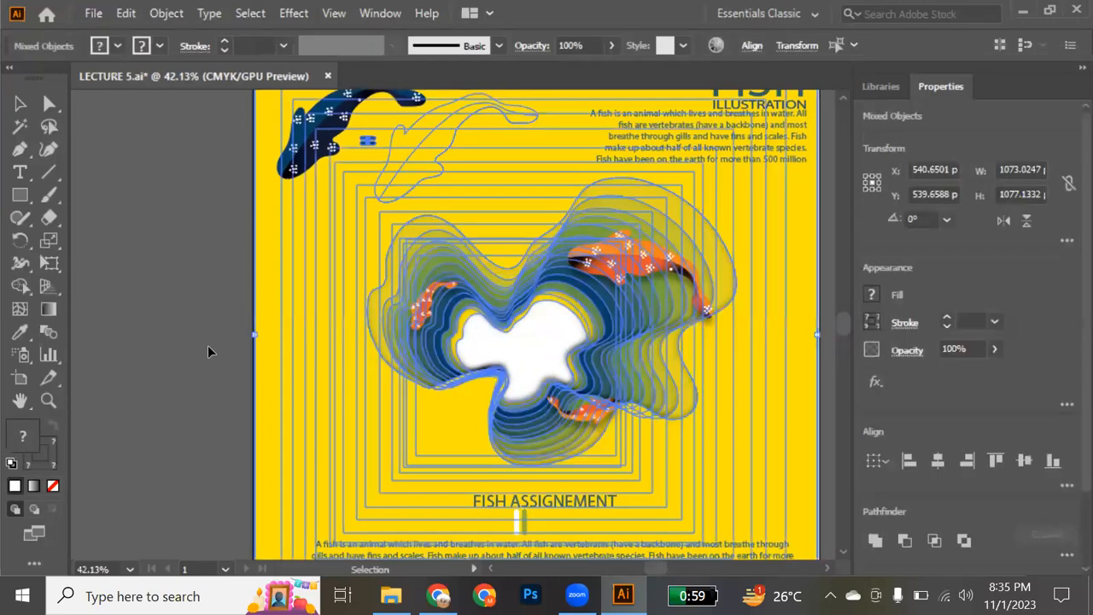
click(208, 351)
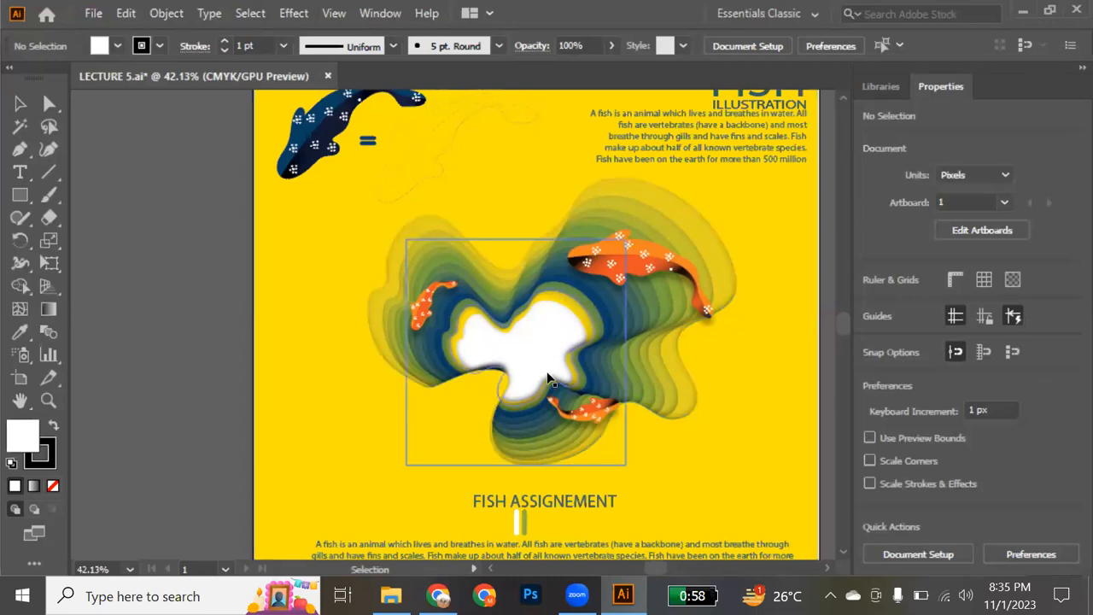
Copy the dark blue fish onto the layered shape below the large orange fish and rotate the copy to about 293°
scroll(548, 379, right, 5)
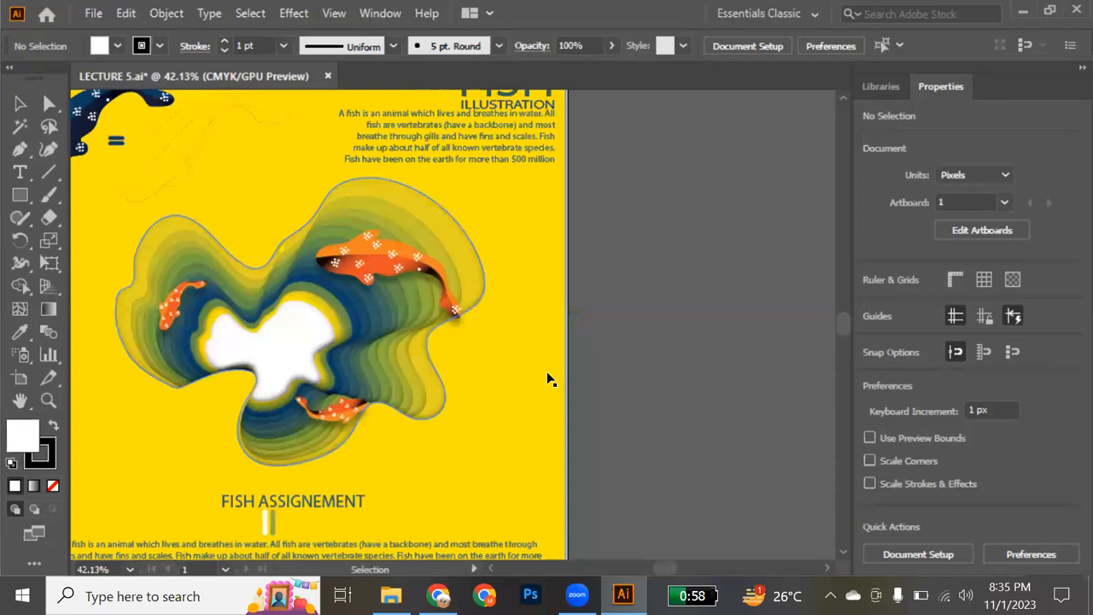
scroll(547, 379, left, 2)
click(133, 149)
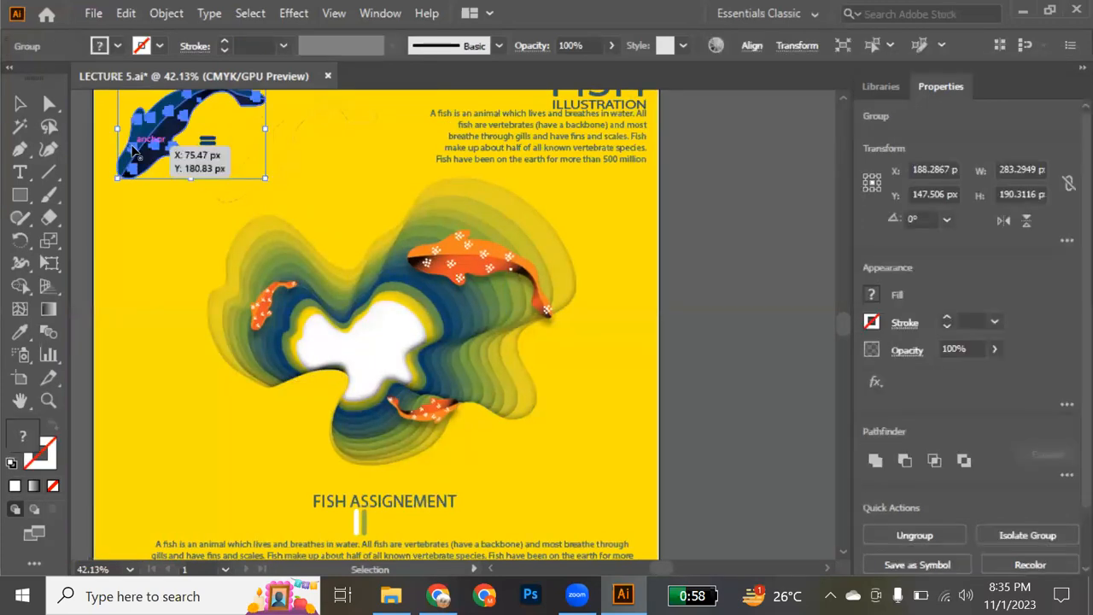
drag(133, 149, 421, 362)
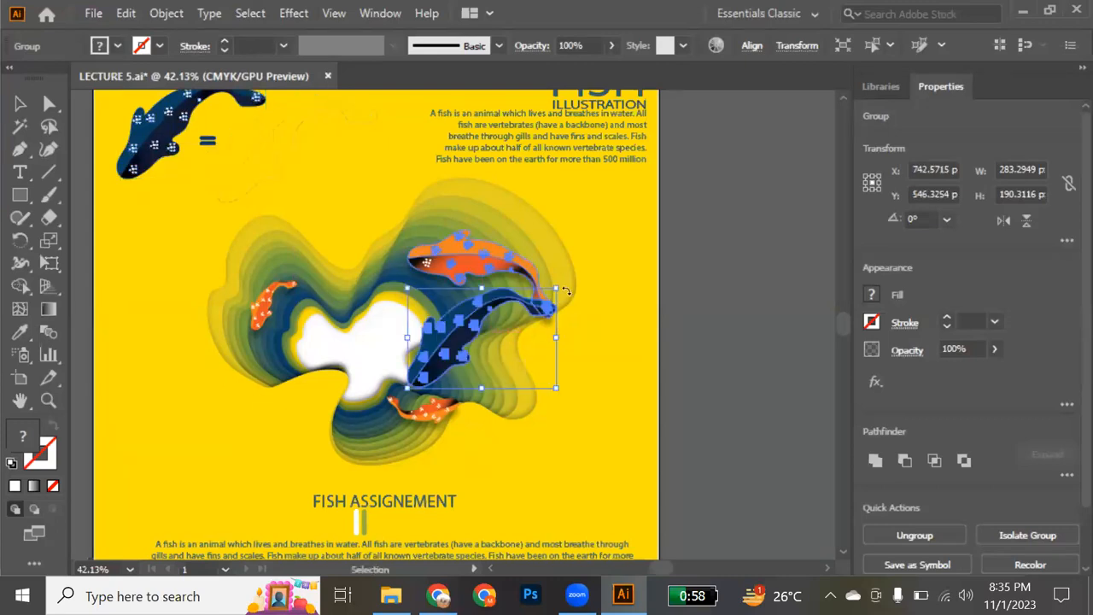
drag(566, 325, 525, 410)
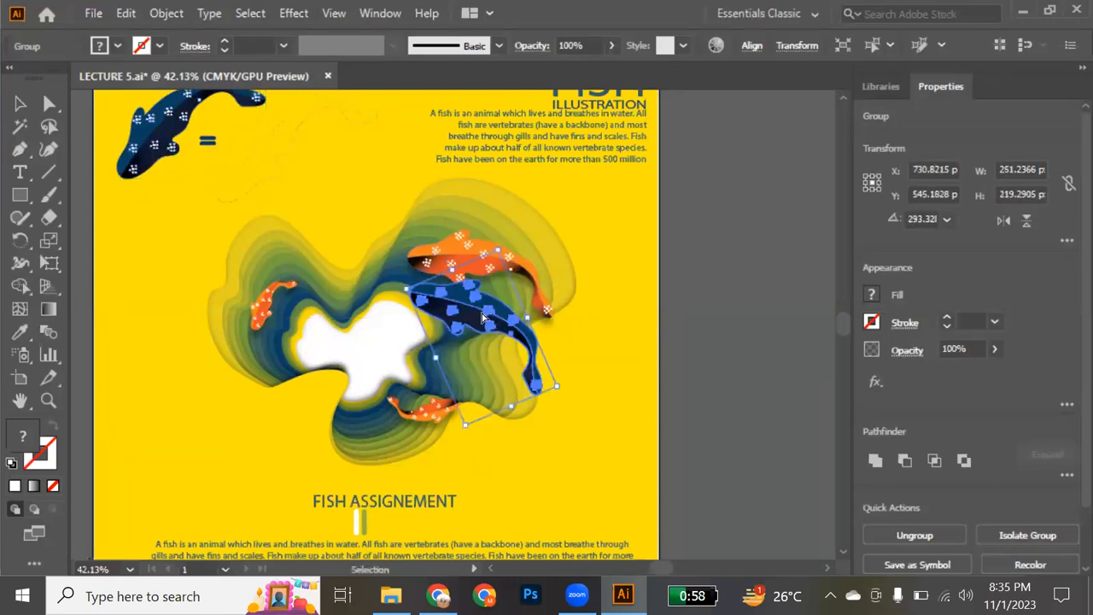
drag(465, 350, 451, 380)
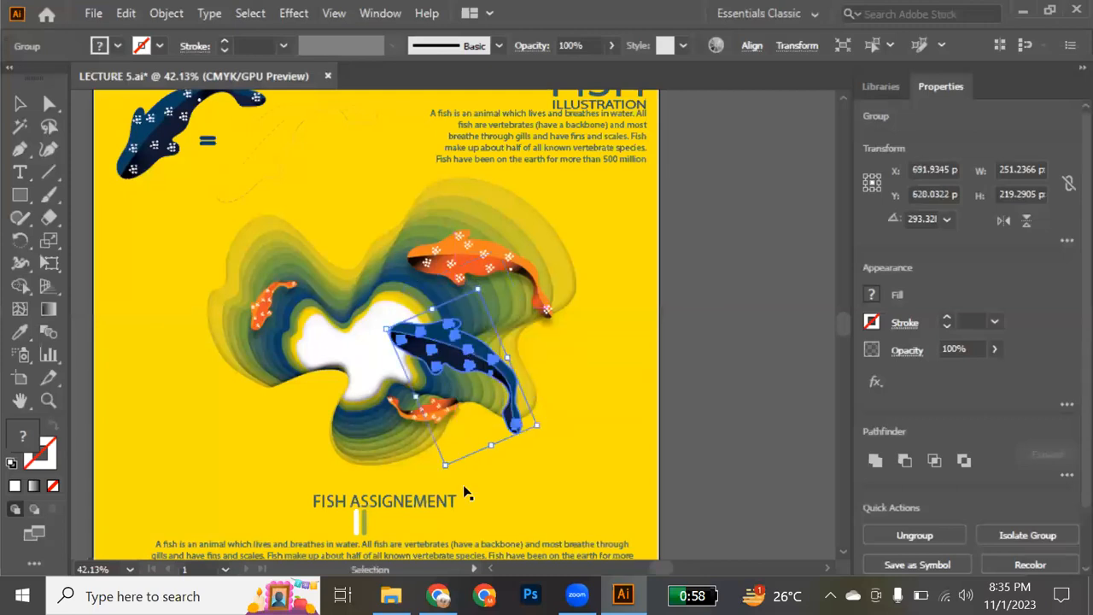
Rotate the blue fish copy to about 124° at the layered shape's lower-left edge and move the small lower orange fish off the artboard
drag(441, 475, 471, 153)
drag(495, 408, 495, 408)
drag(316, 399, 331, 407)
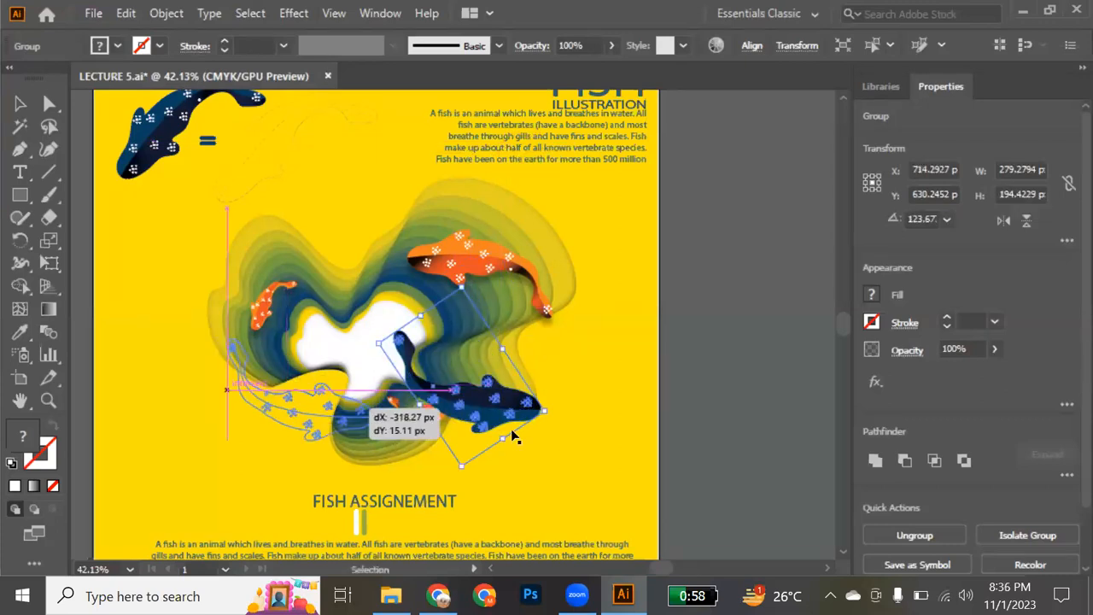
drag(444, 412, 768, 354)
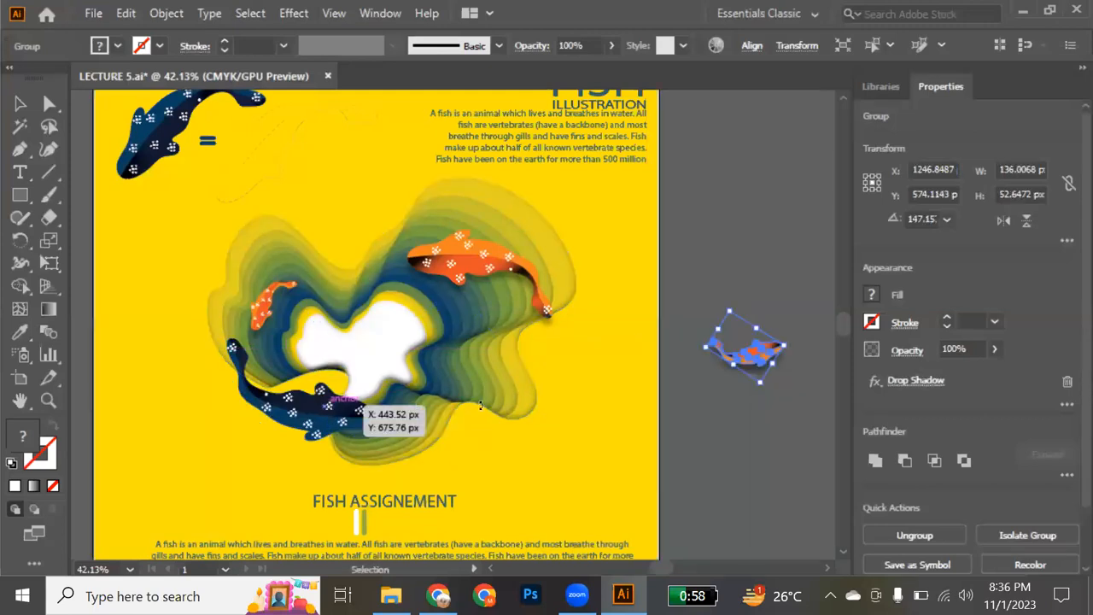
Rotate the blue fish copy to about 211° and place it over the white centre and bottom lobe of the layered shape
drag(481, 413, 416, 311)
drag(413, 385, 424, 416)
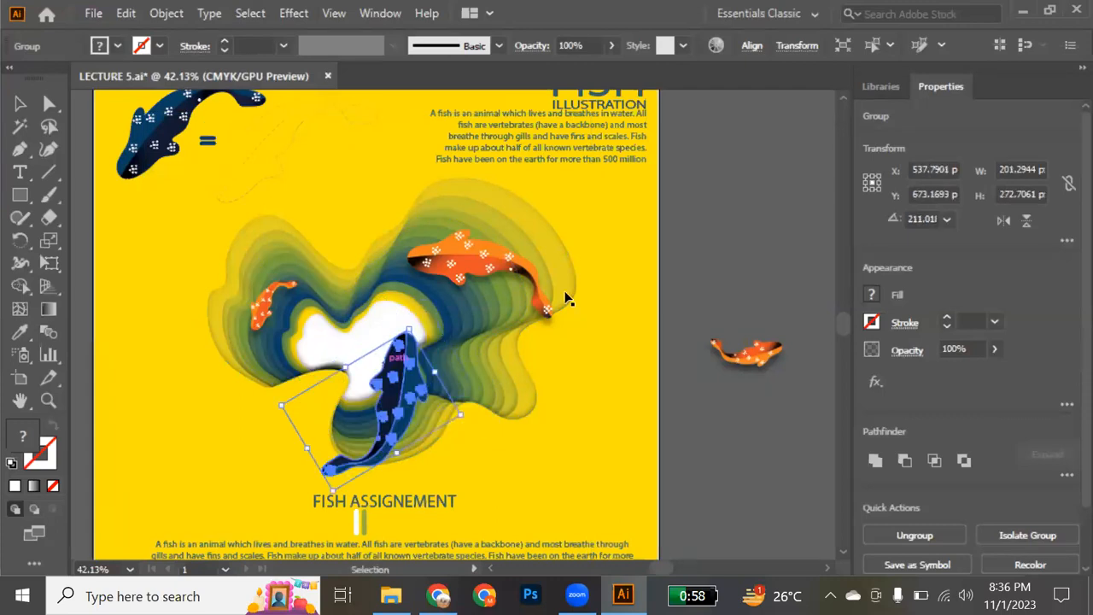
click(689, 311)
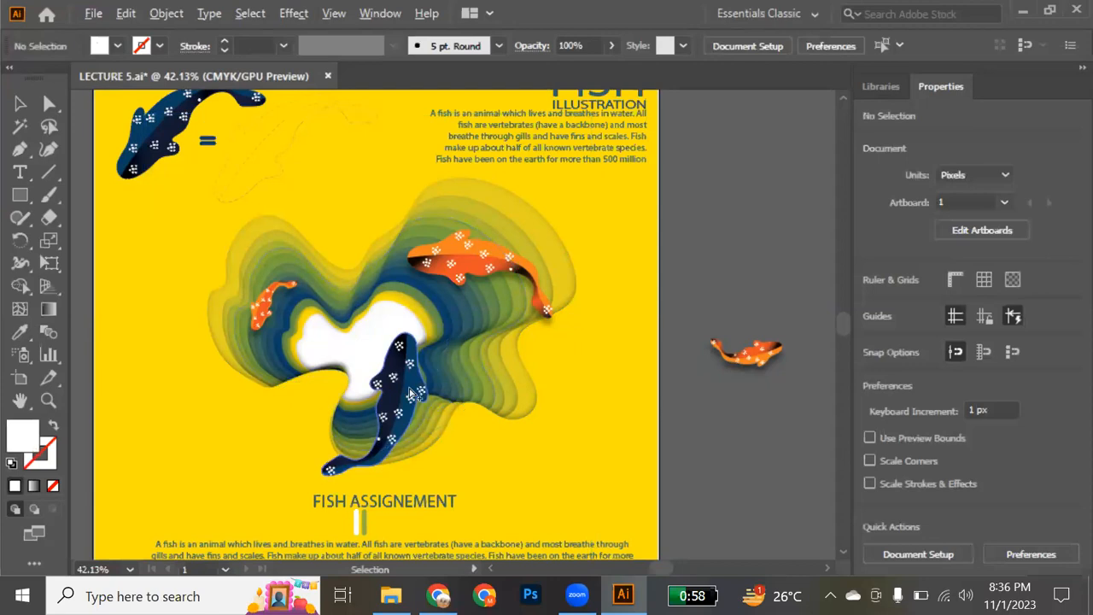
Apply a Multiply drop shadow to the blue fish copy with 75% opacity, 7 px X and Y offsets and 5 px blur
scroll(410, 393, up, 2)
scroll(410, 393, up, 1)
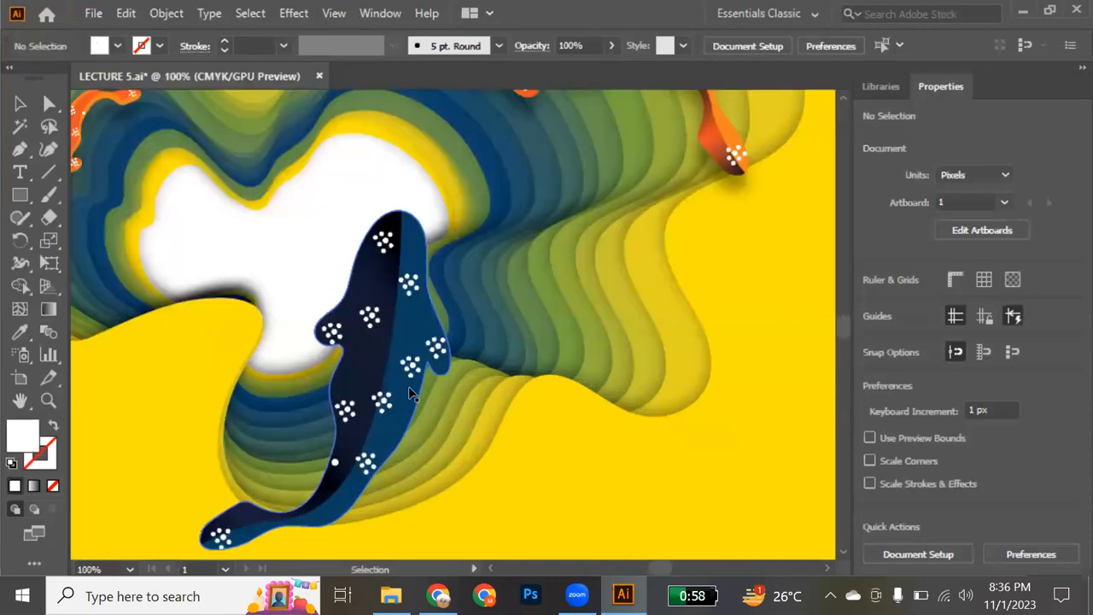
key(alt)
scroll(410, 392, down, 1)
scroll(408, 386, down, 1)
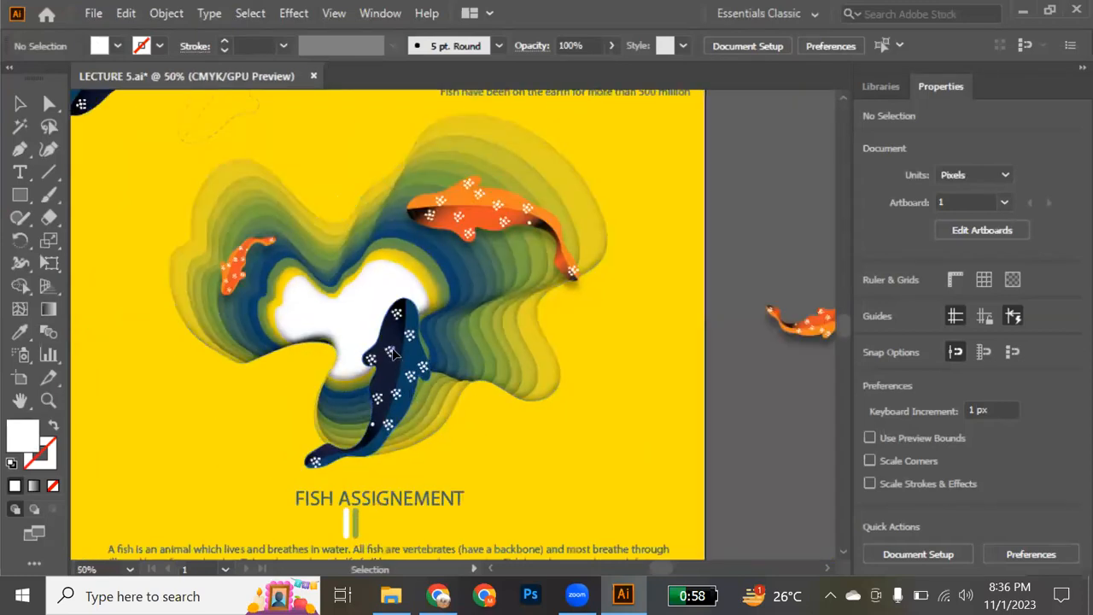
click(393, 355)
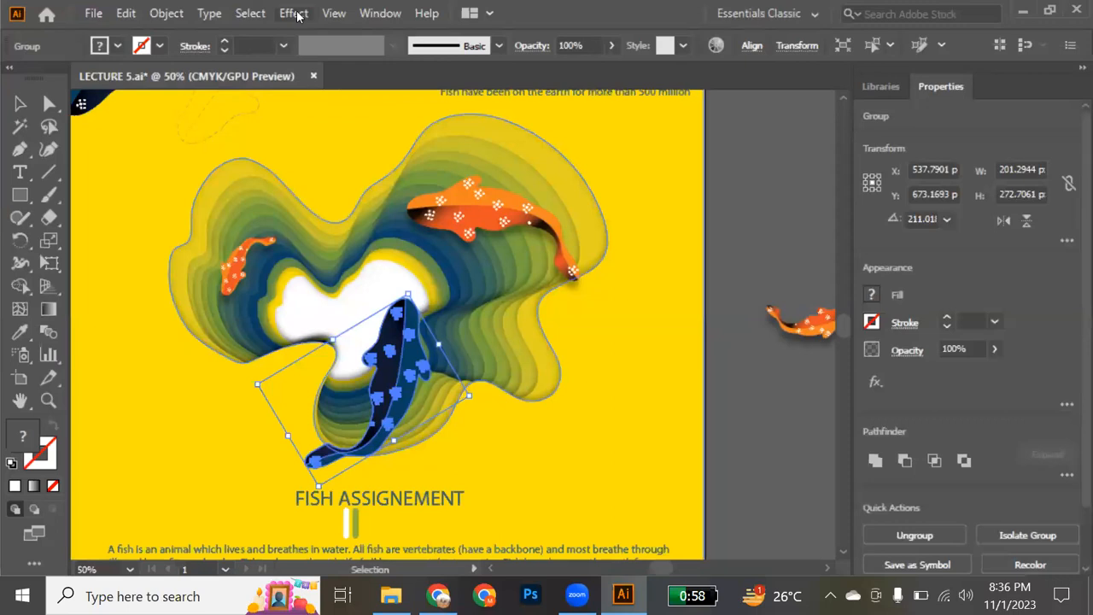
click(294, 14)
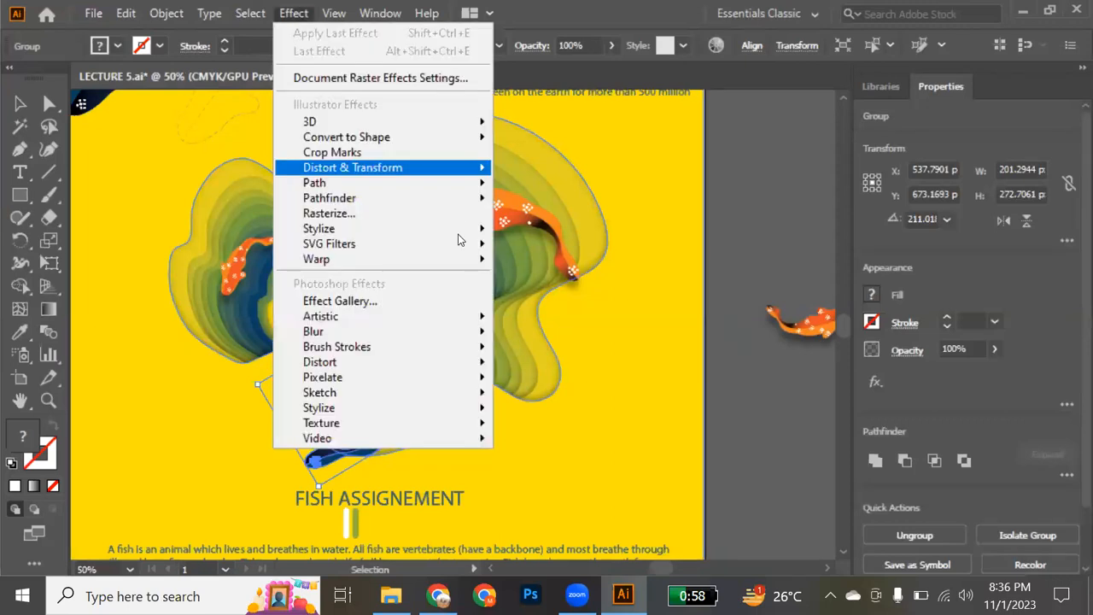
mouse_move(480, 236)
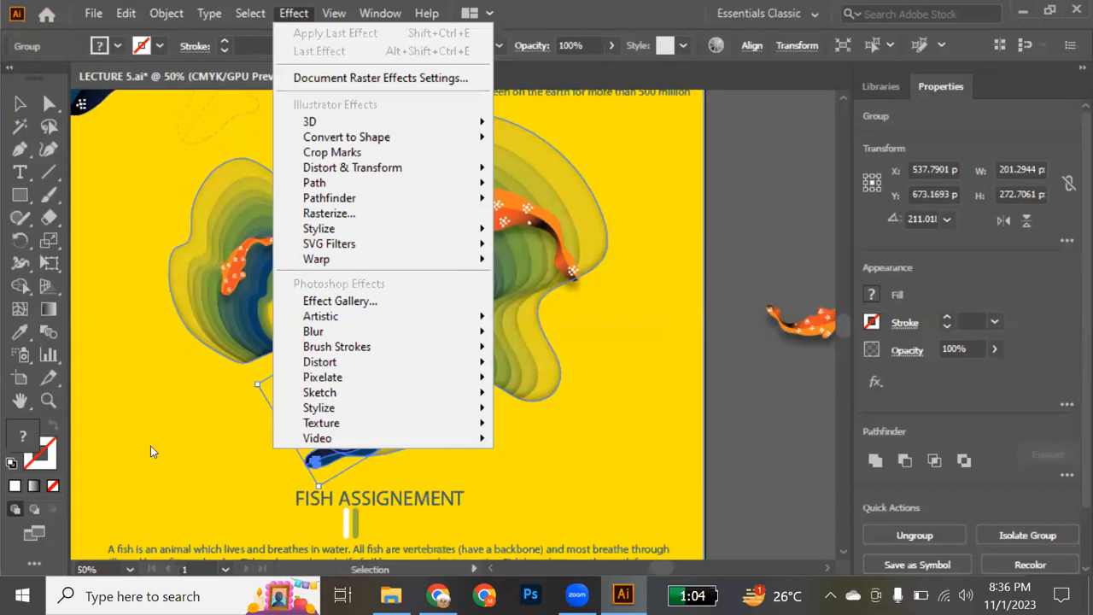
click(150, 451)
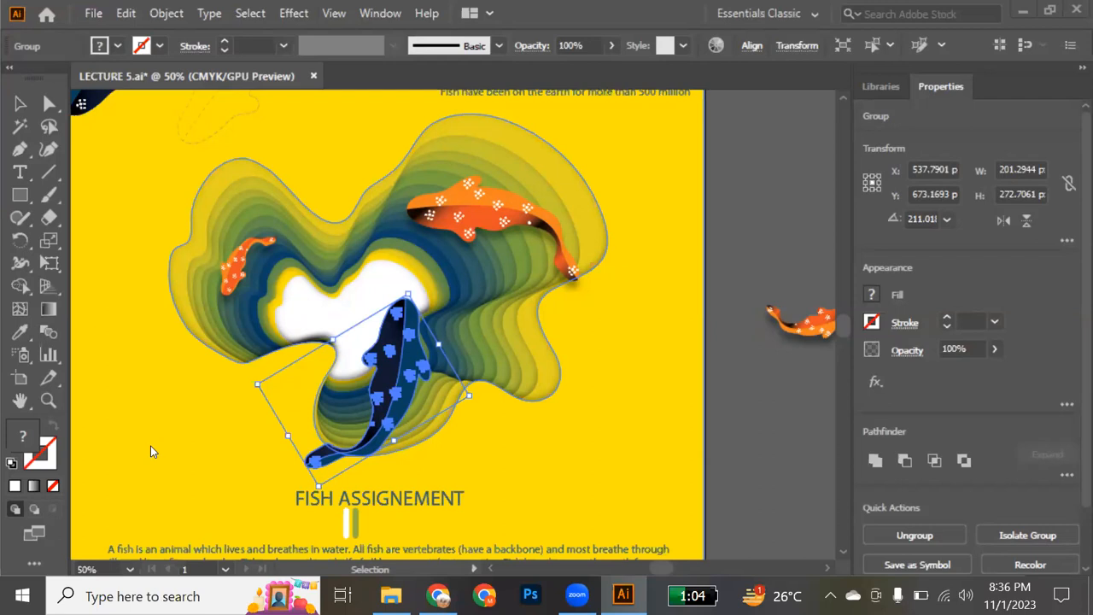
click(295, 14)
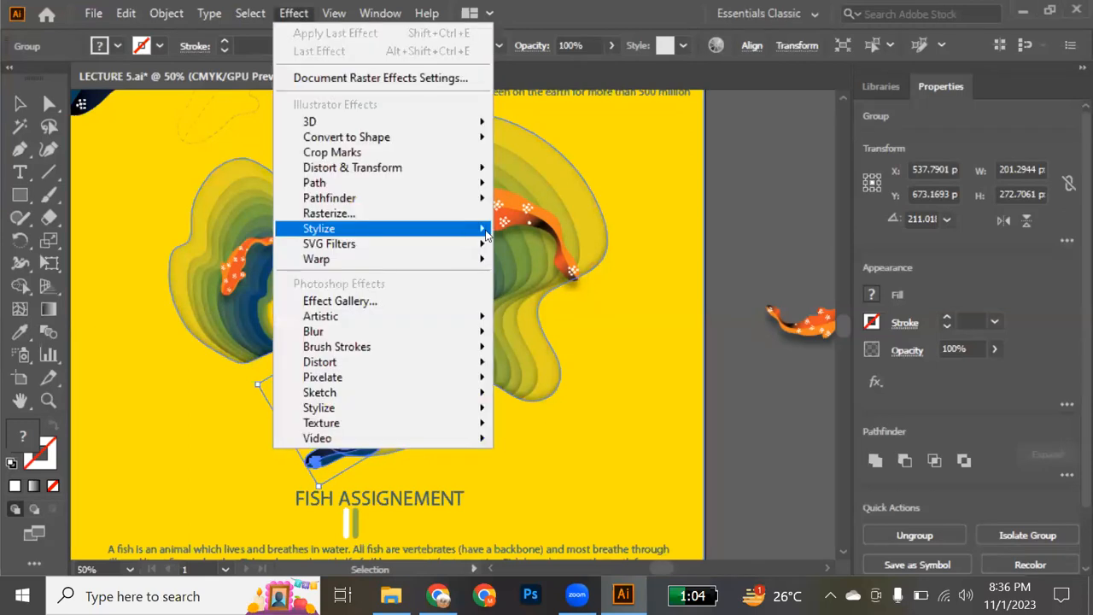
mouse_move(485, 230)
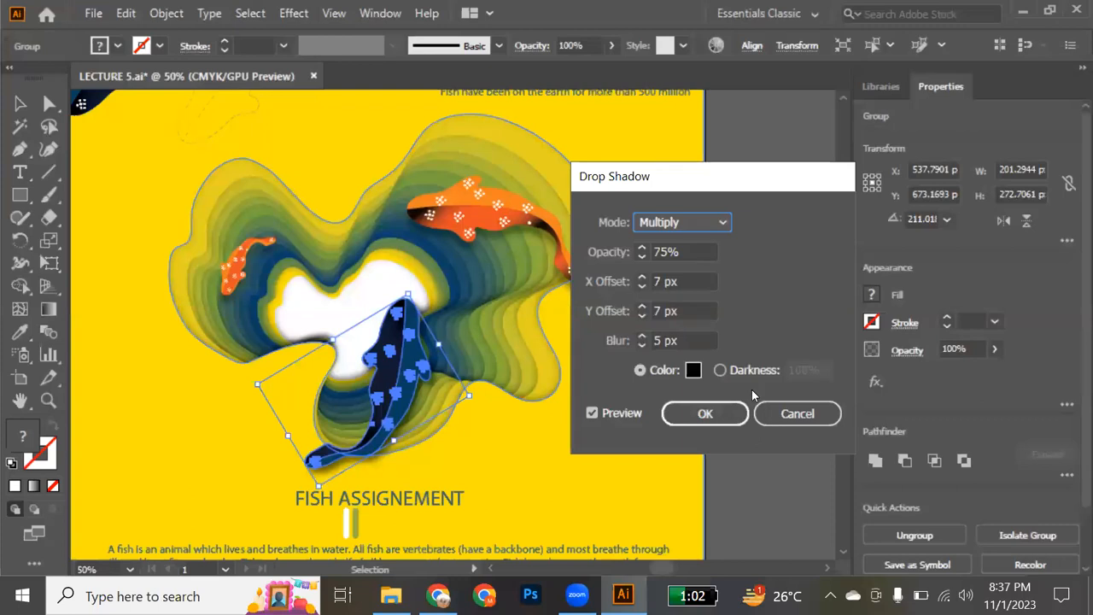
click(706, 416)
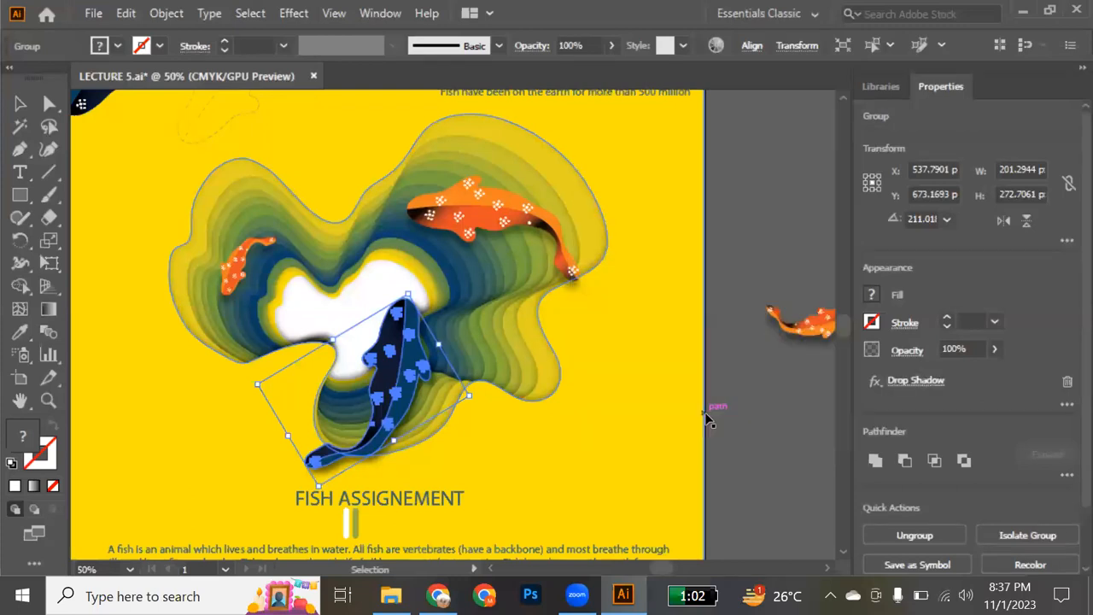
Move the shadowed blue fish up and left over the white centre, deselect it and inspect its shadow up close
click(771, 411)
drag(396, 358, 376, 357)
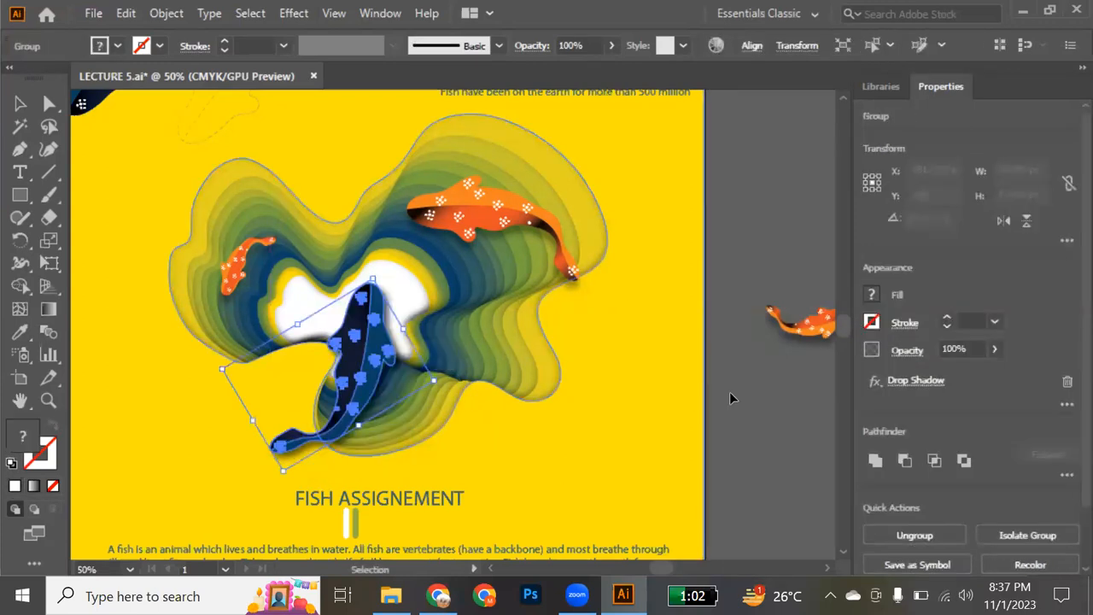
click(381, 293)
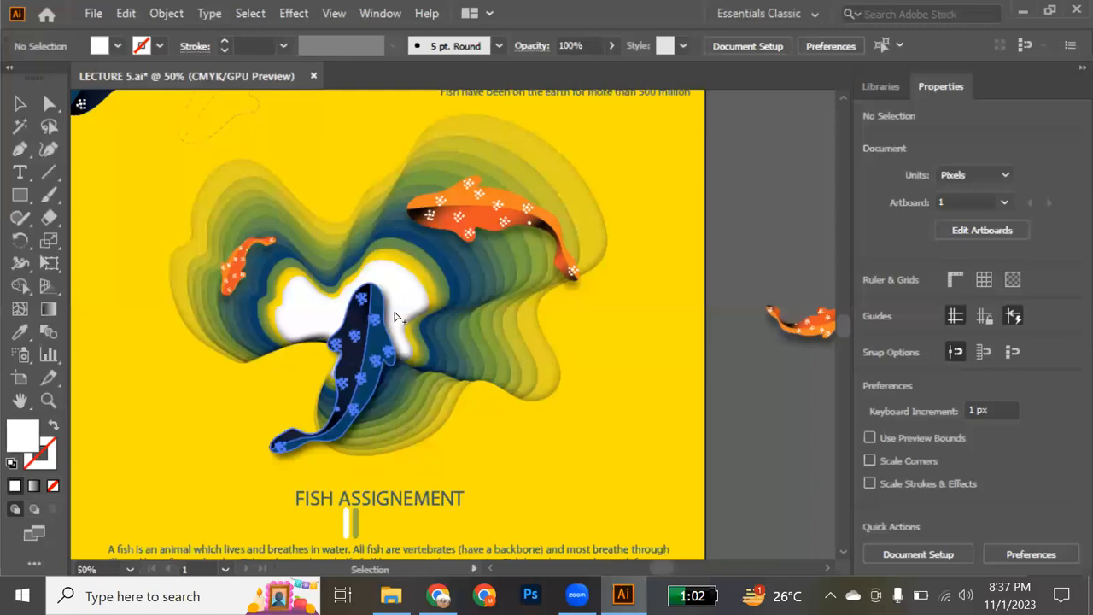
scroll(395, 317, up, 3)
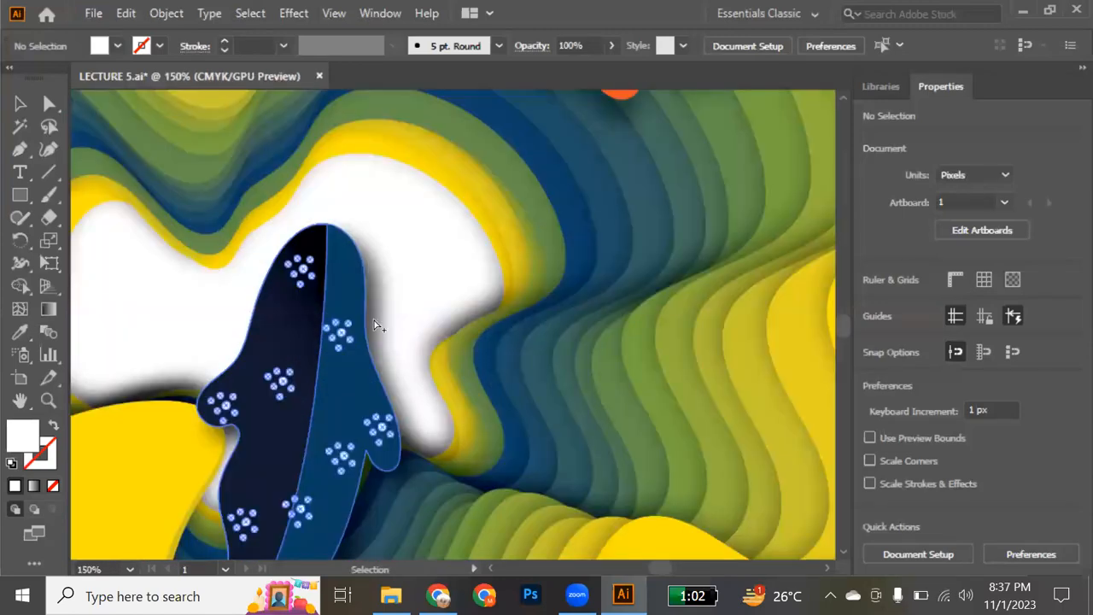
scroll(374, 323, down, 3)
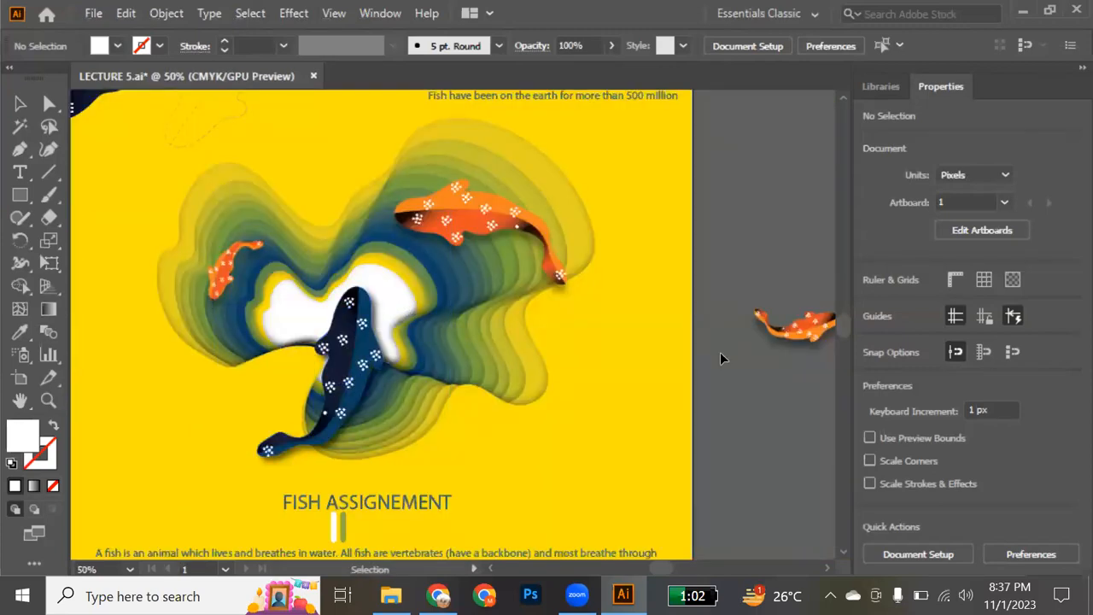
click(439, 378)
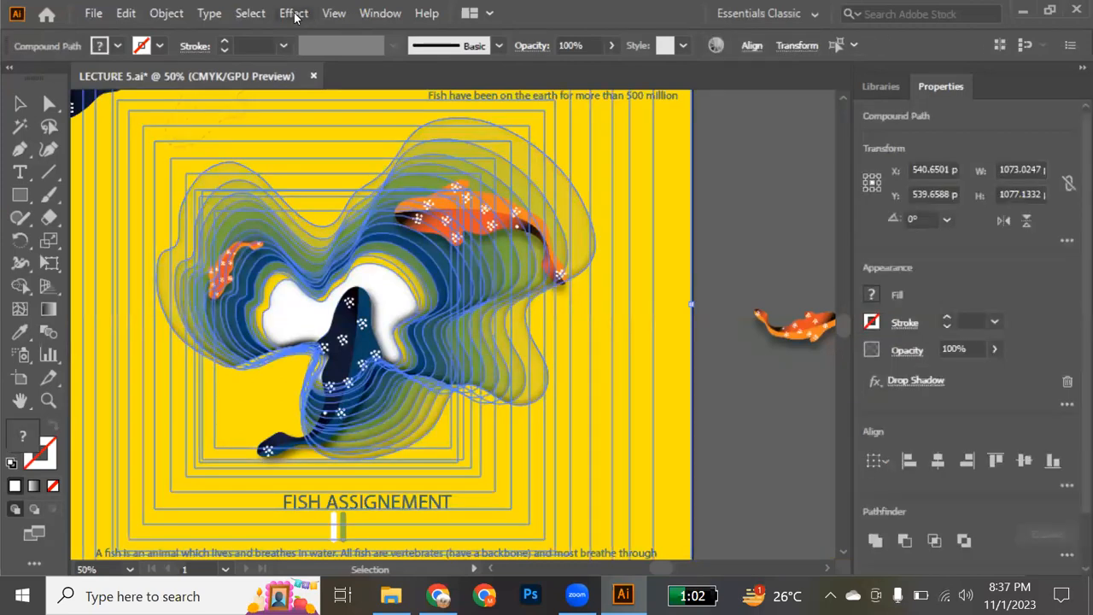
click(294, 14)
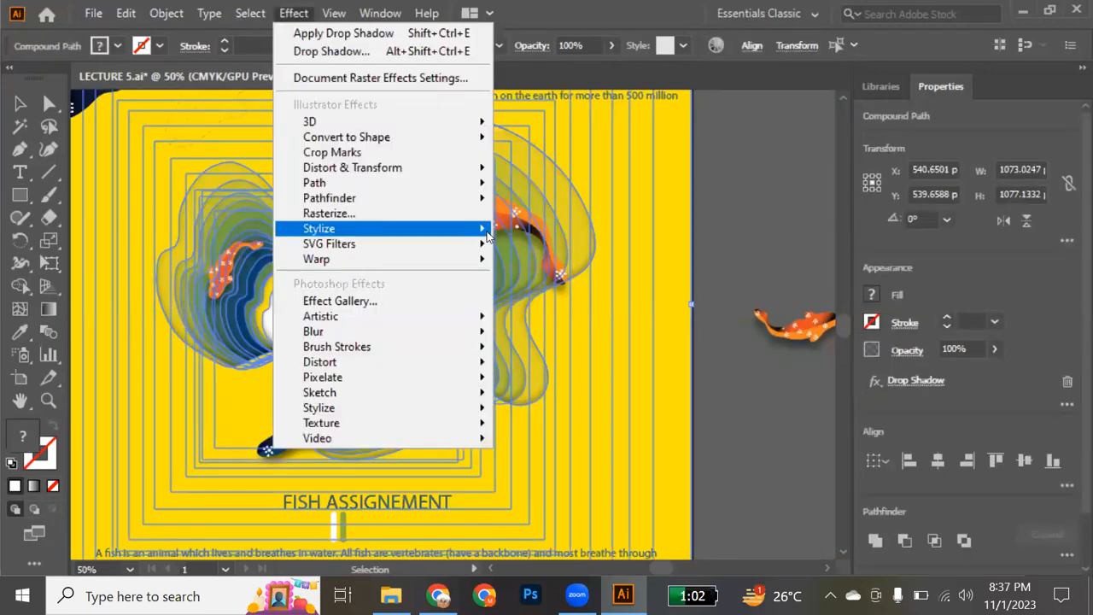
mouse_move(487, 237)
click(536, 239)
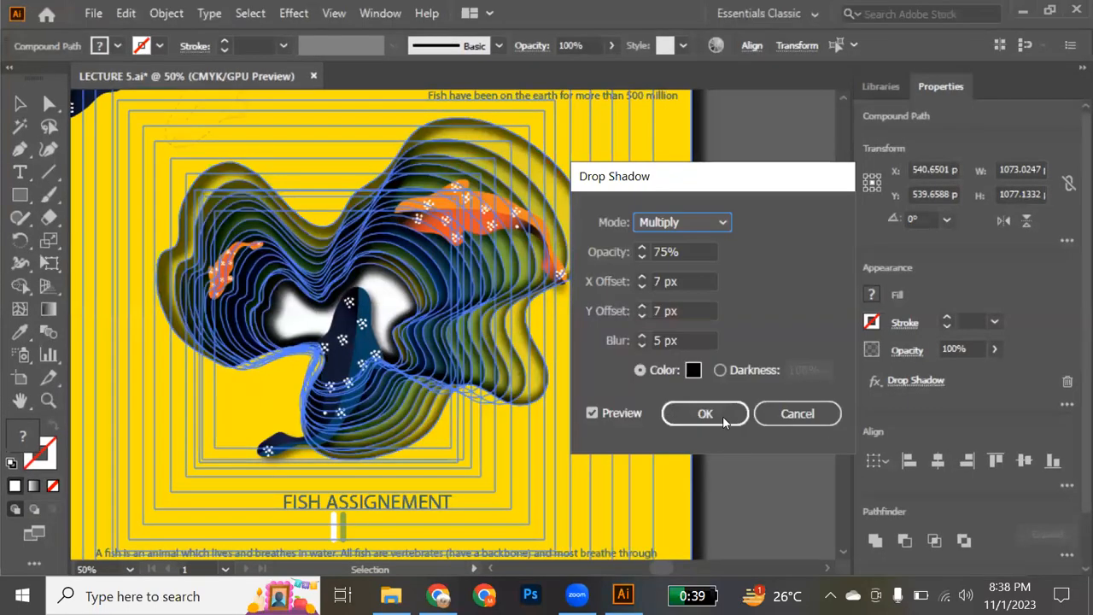
click(784, 417)
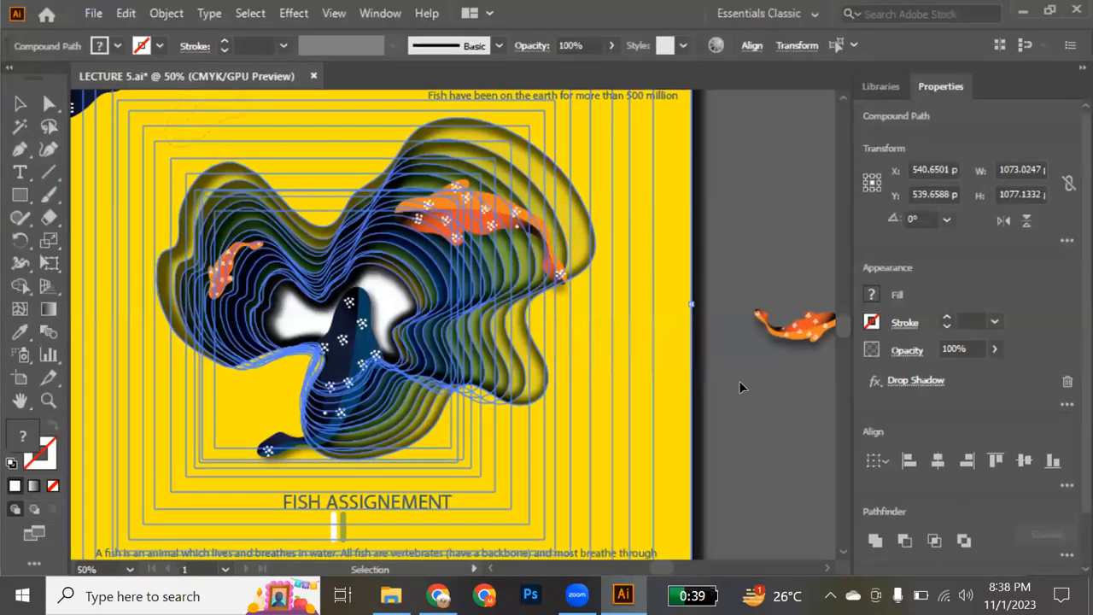
click(739, 387)
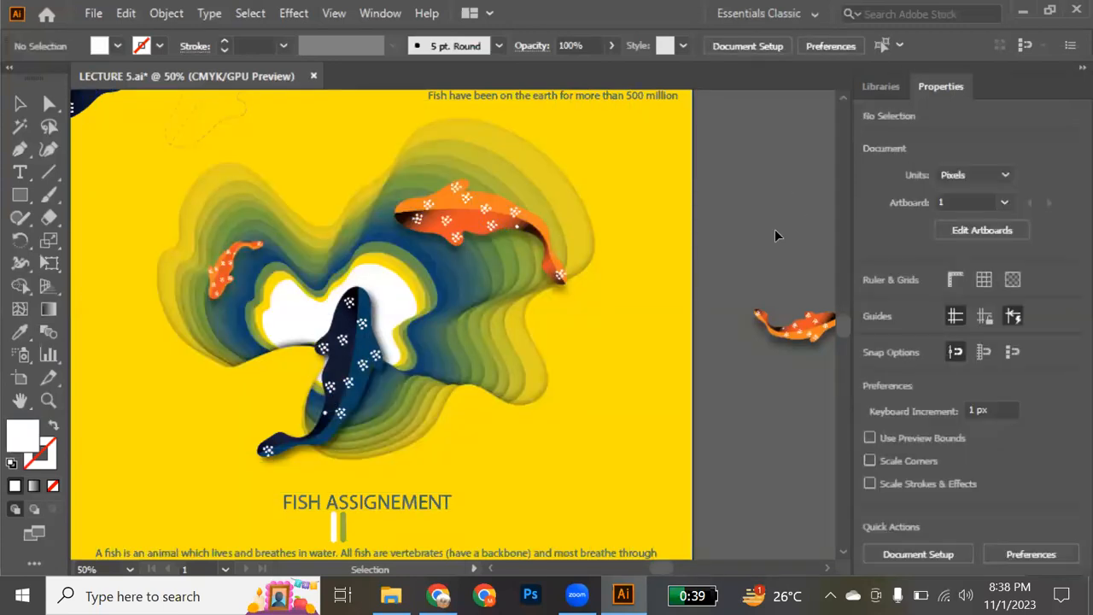
Shrink the blue fish to about 96 × 193 px, rotate it to about 228° and place it across the layered shape's bottom lobe
drag(362, 322, 421, 329)
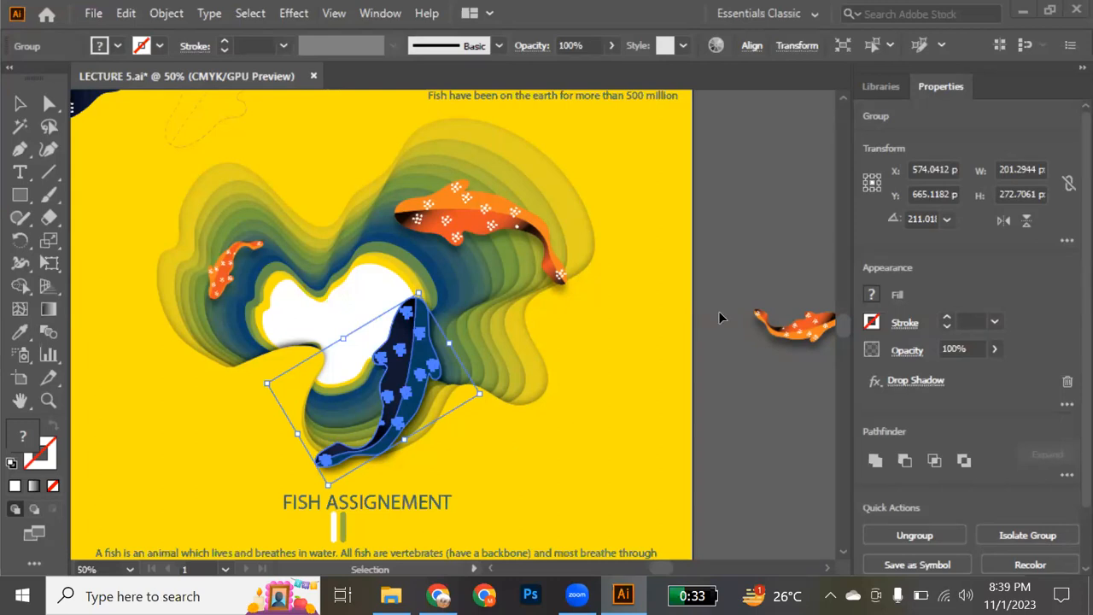
drag(481, 398, 386, 364)
drag(403, 314, 378, 313)
click(731, 440)
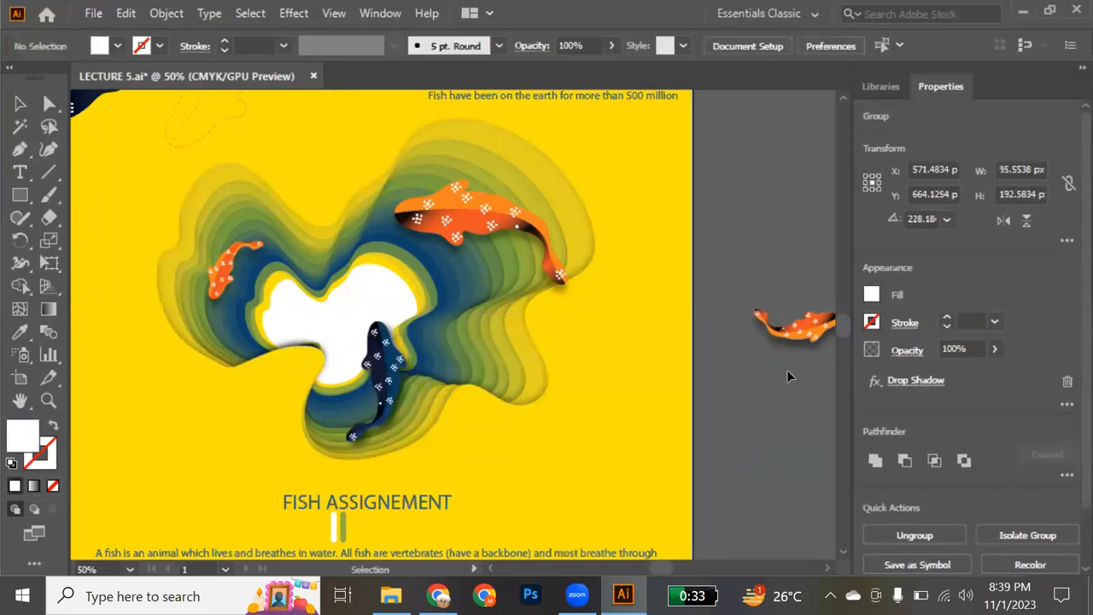
Move the small orange fish from beside the artboard back onto the layered shape's lower-left edge
drag(797, 335, 754, 340)
drag(262, 420, 228, 326)
click(424, 429)
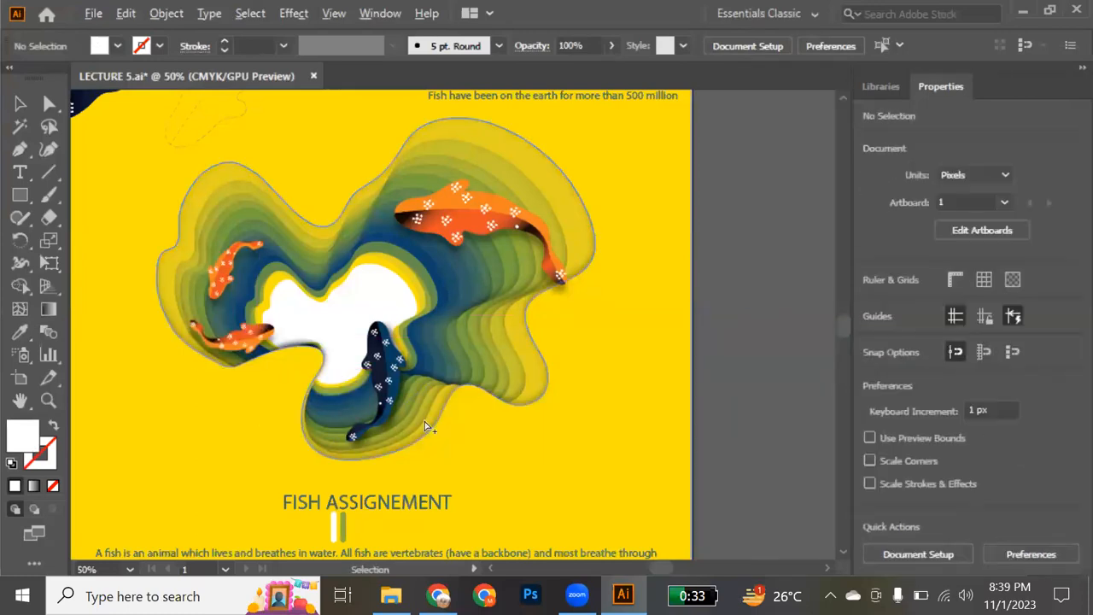
Open the large FISH title for text editing and select all of its text
scroll(427, 427, down, 2)
scroll(424, 429, down, 2)
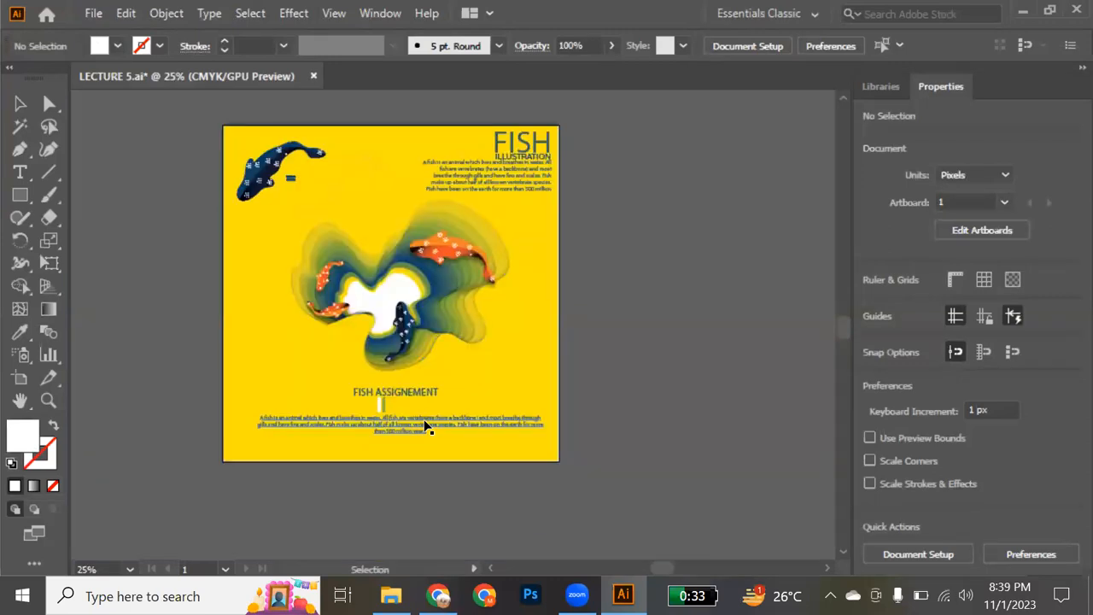
scroll(511, 312, up, 2)
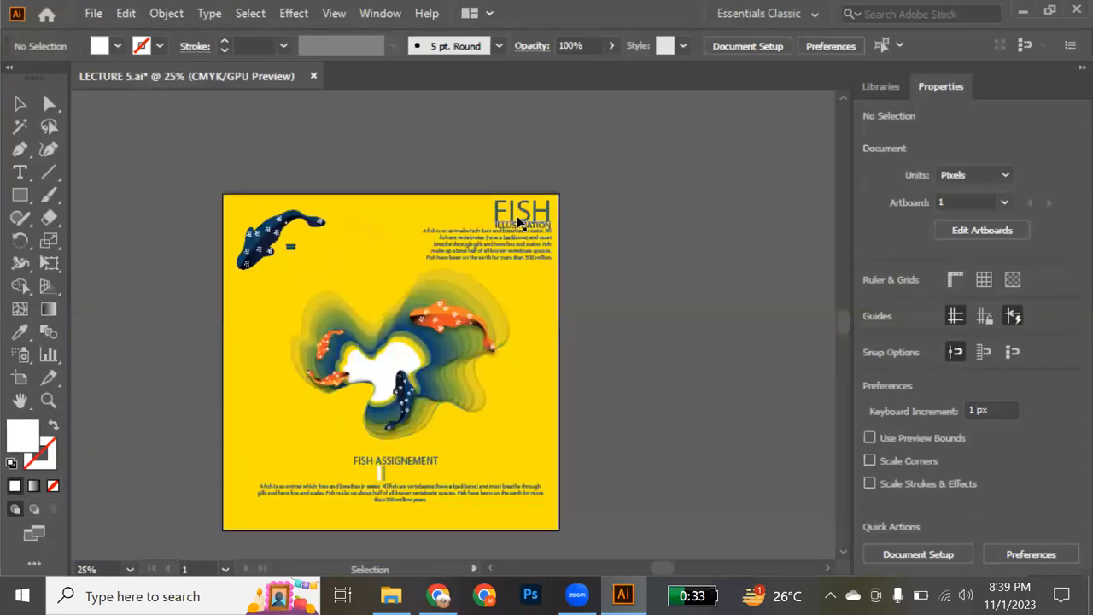
scroll(517, 221, up, 1)
scroll(518, 220, up, 3)
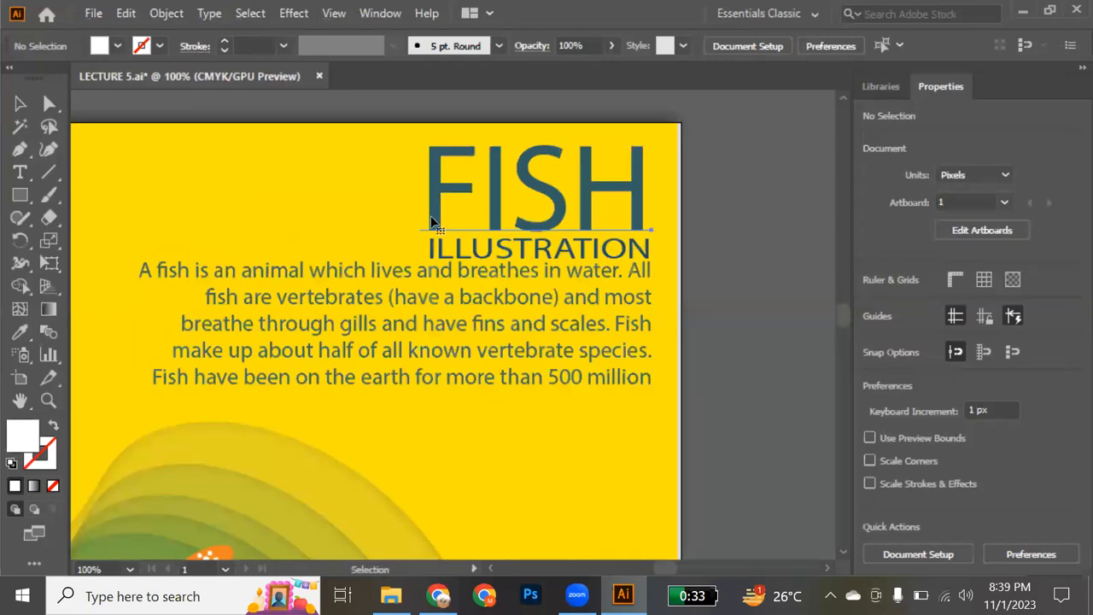
double_click(431, 217)
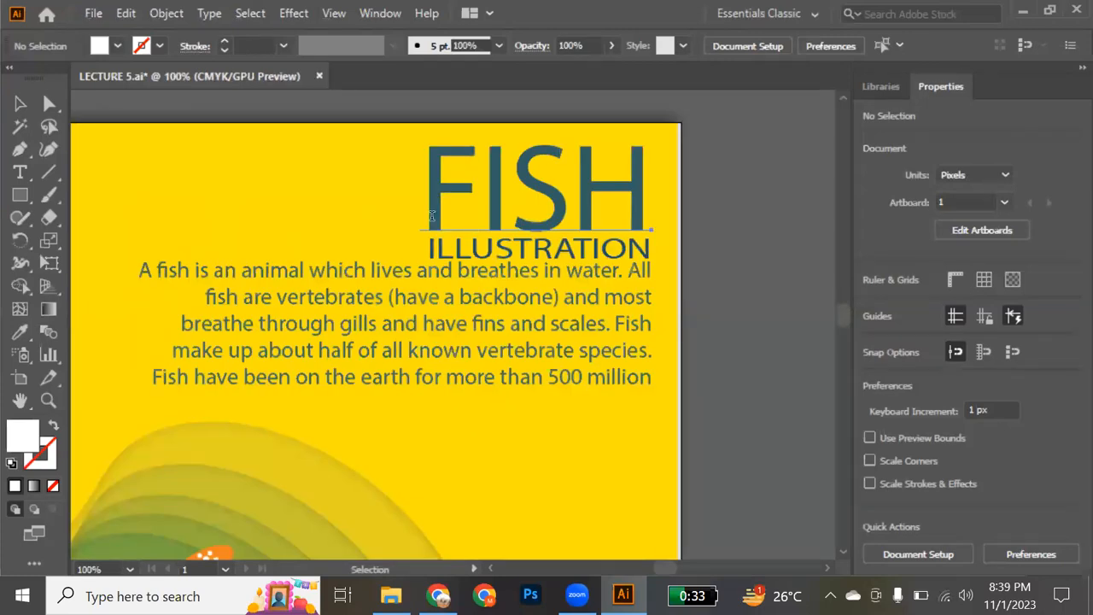
key(ctrl+a)
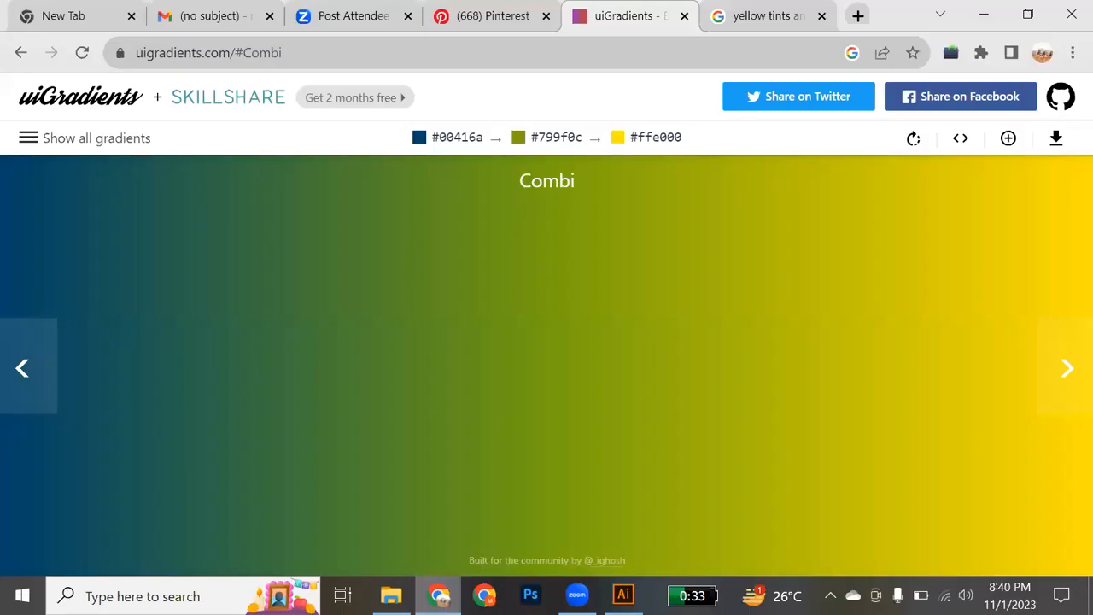
Switch to Chrome, search for google fonts in a new tab and open the Google Fonts site to browse its font families
click(858, 16)
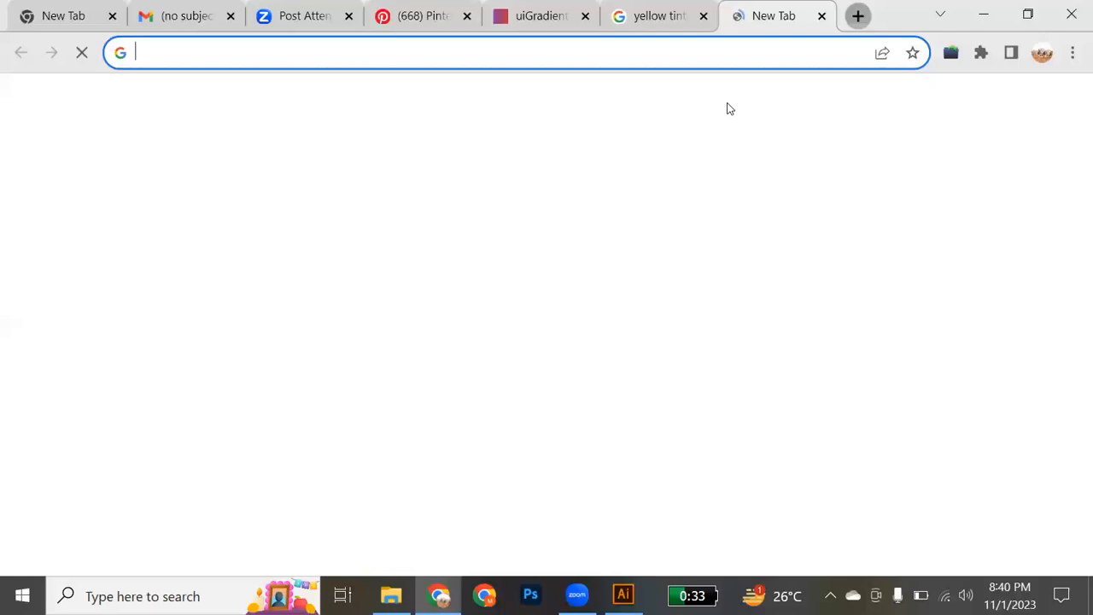
click(490, 386)
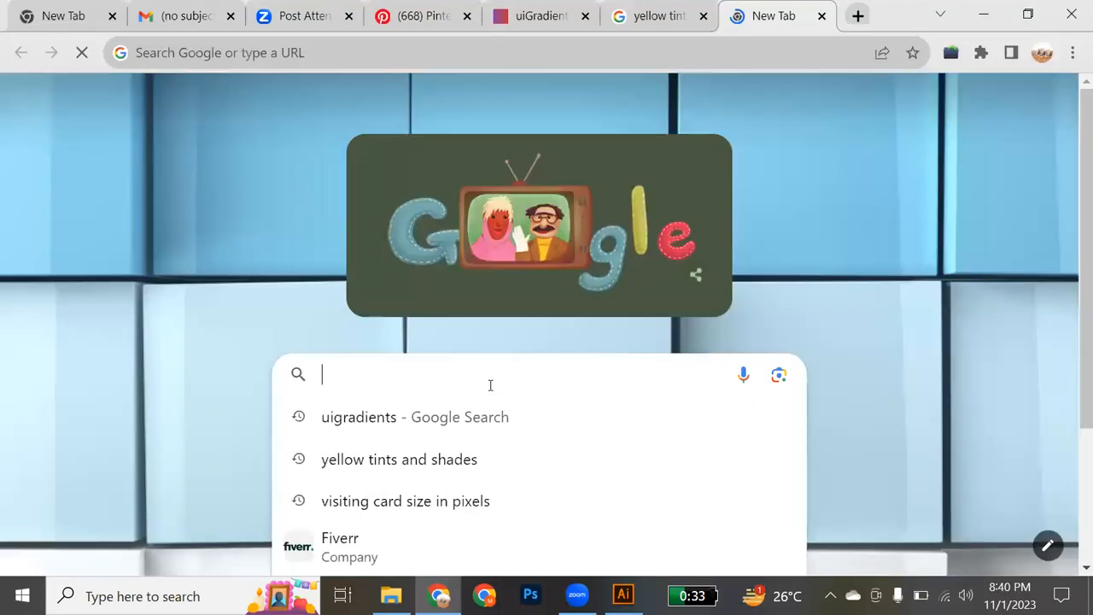
text(goo)
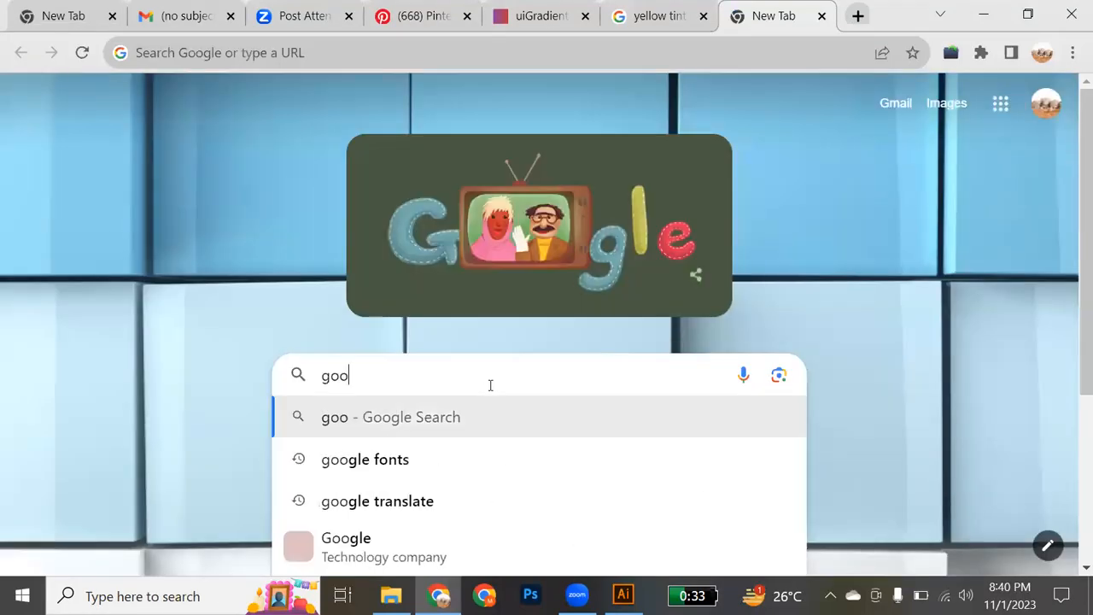
text(gle font)
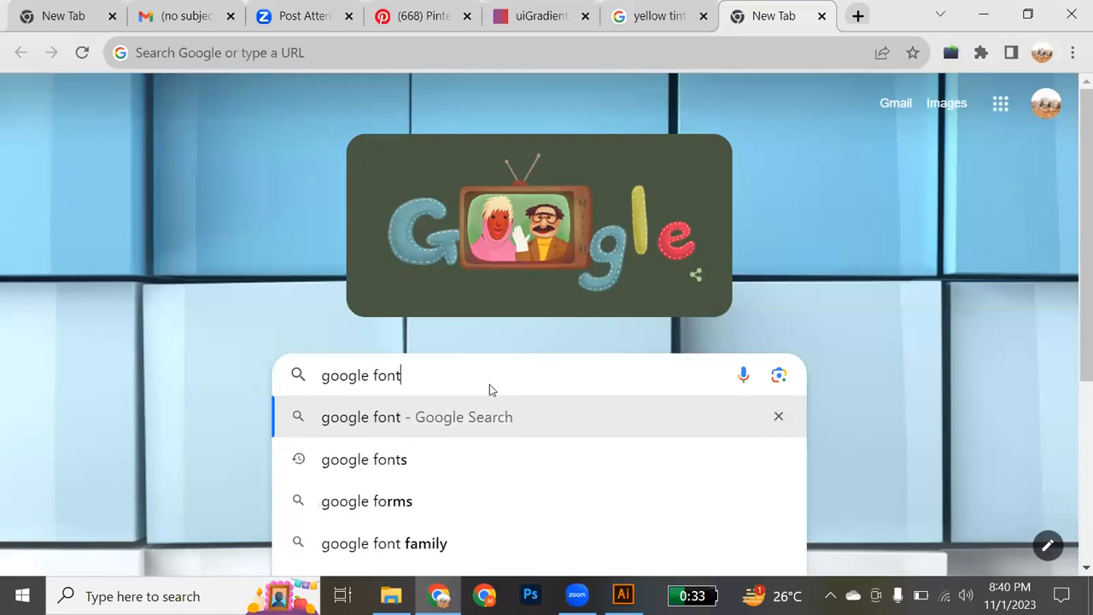
text(s)
key(Return)
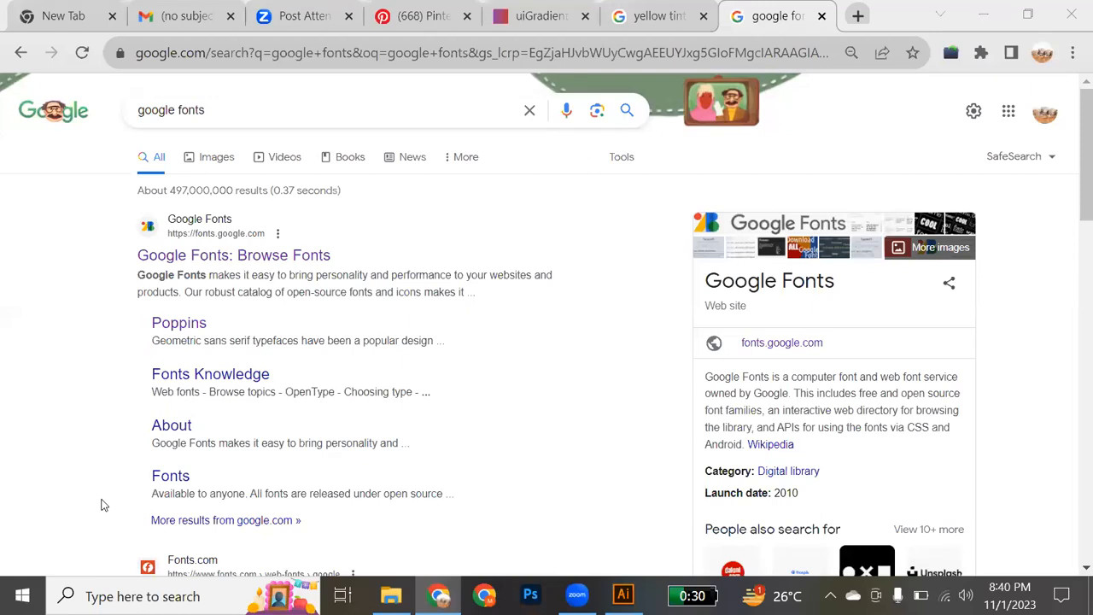
click(784, 352)
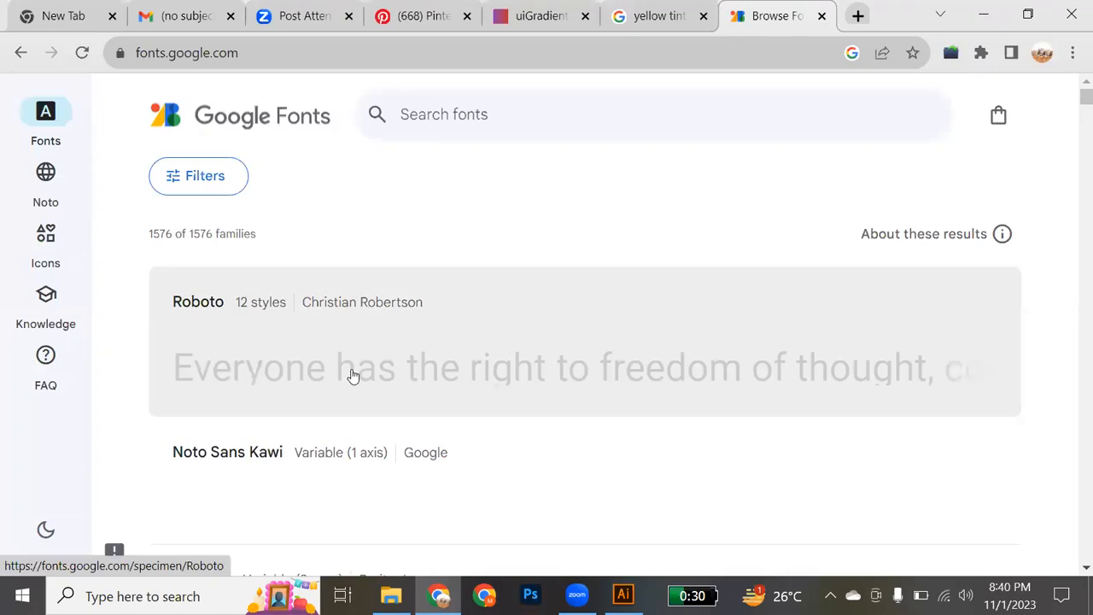
scroll(353, 377, down, 2)
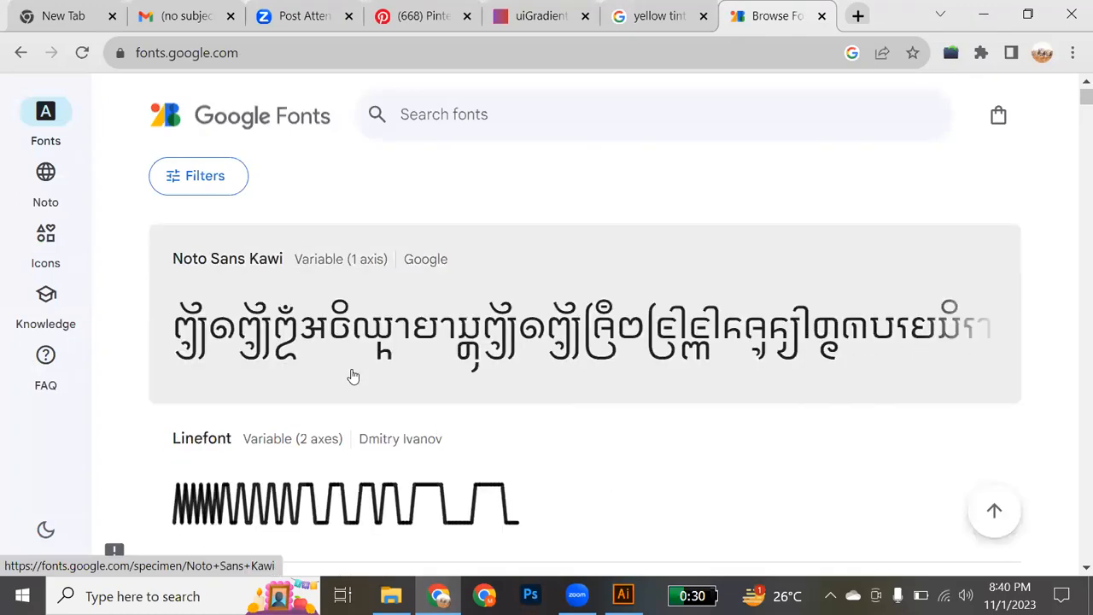
scroll(353, 377, down, 2)
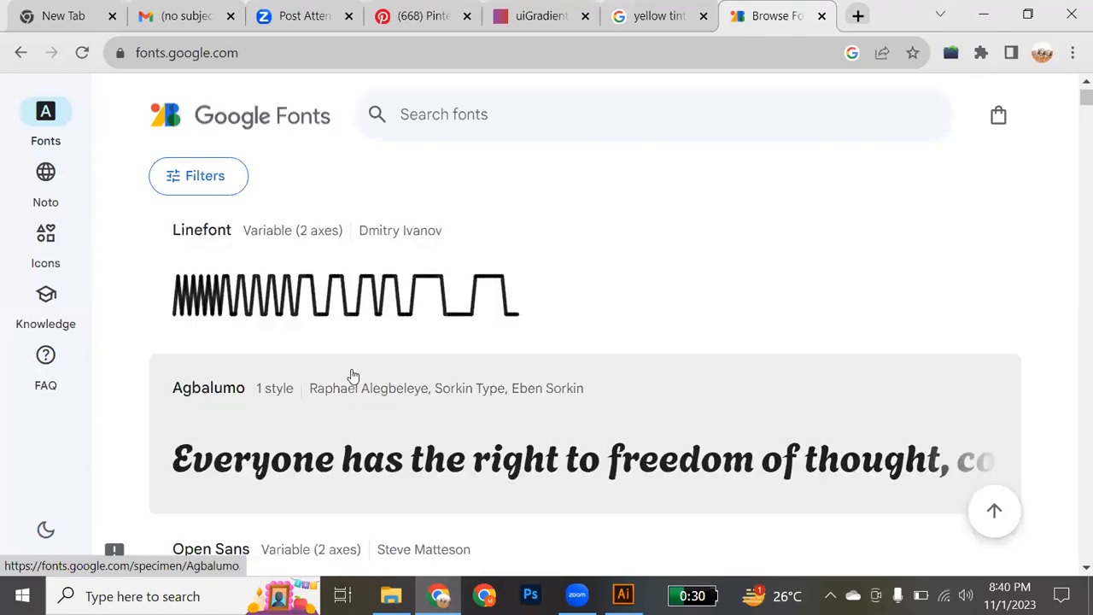
scroll(353, 376, up, 4)
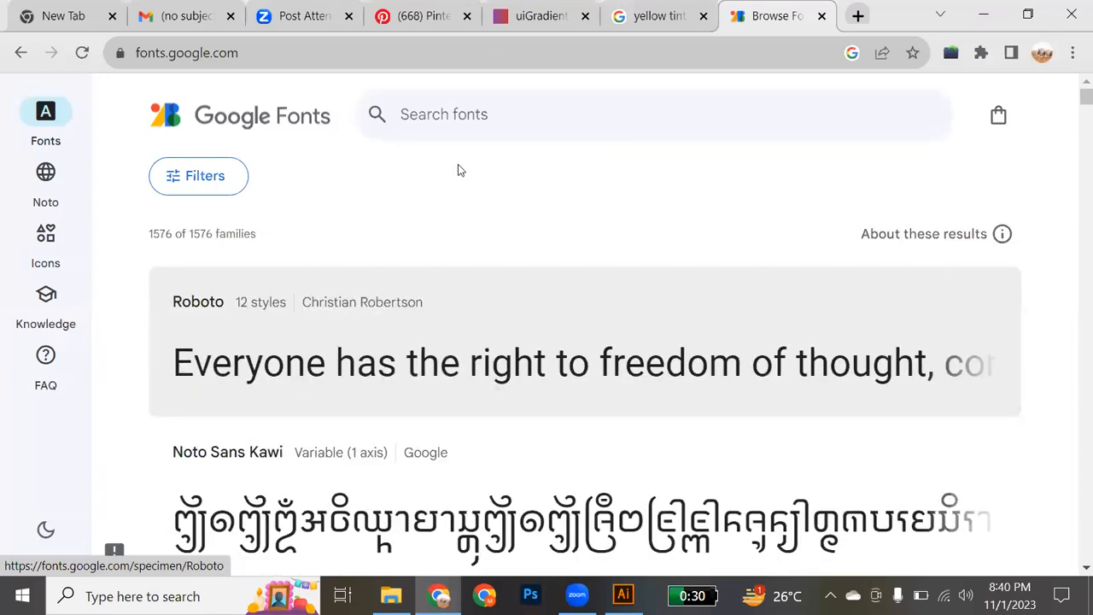
Look through the Google Fonts family list for a typeface that suits the illustration's titles
scroll(444, 353, down, 1)
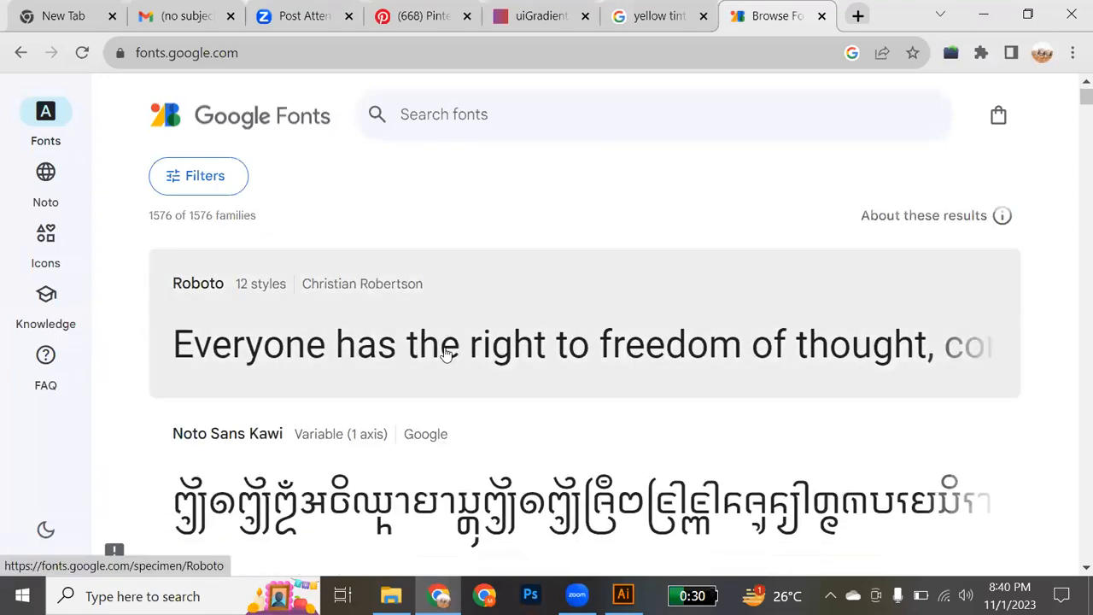
scroll(444, 353, down, 5)
scroll(444, 353, up, 2)
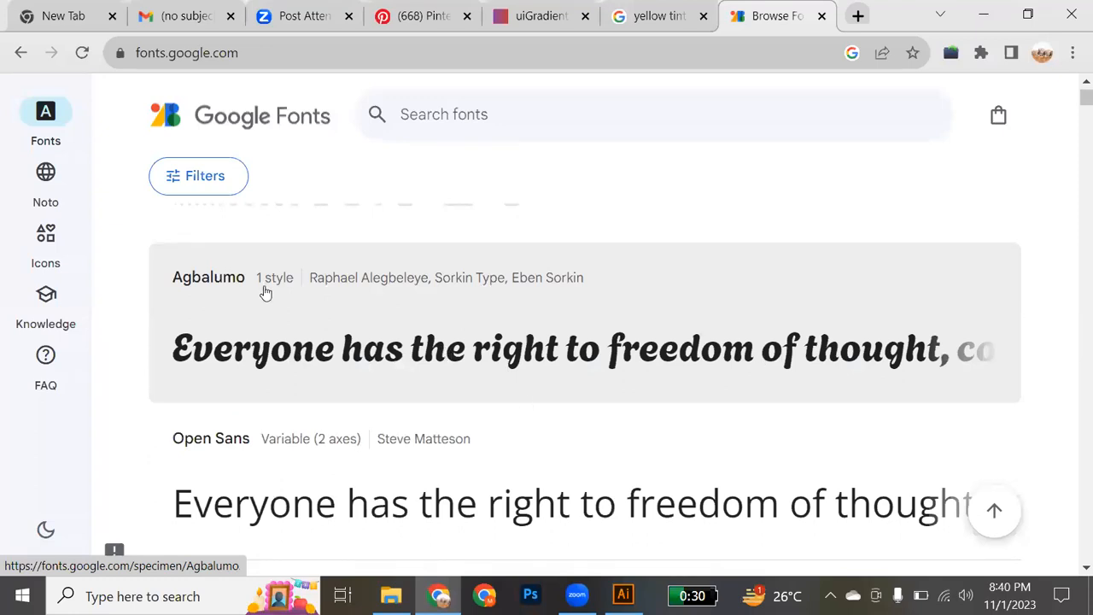
scroll(273, 353, down, 4)
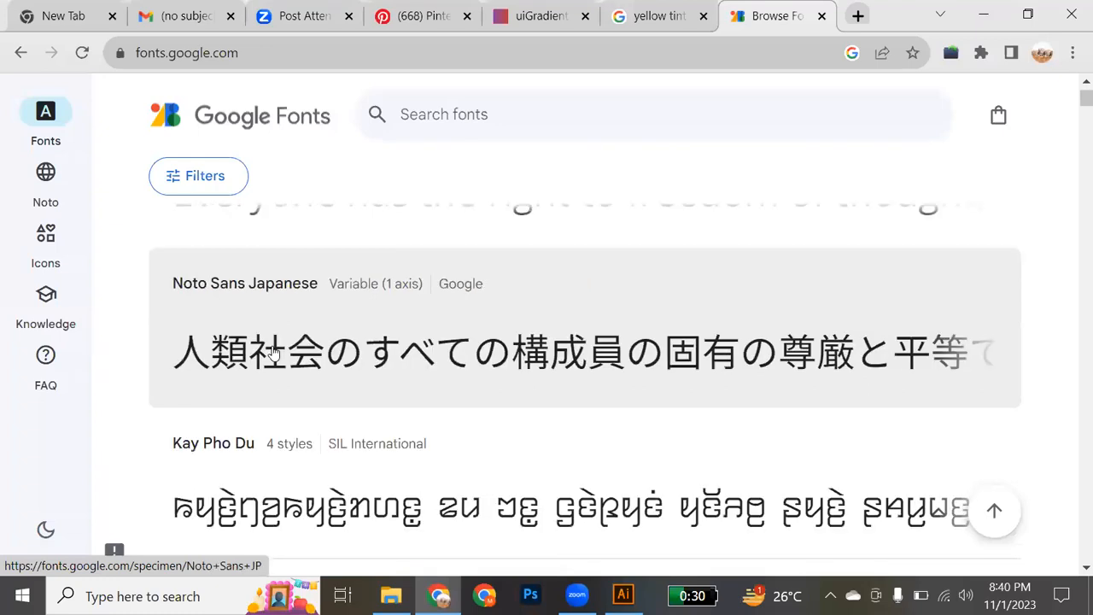
scroll(273, 353, down, 2)
scroll(274, 353, down, 2)
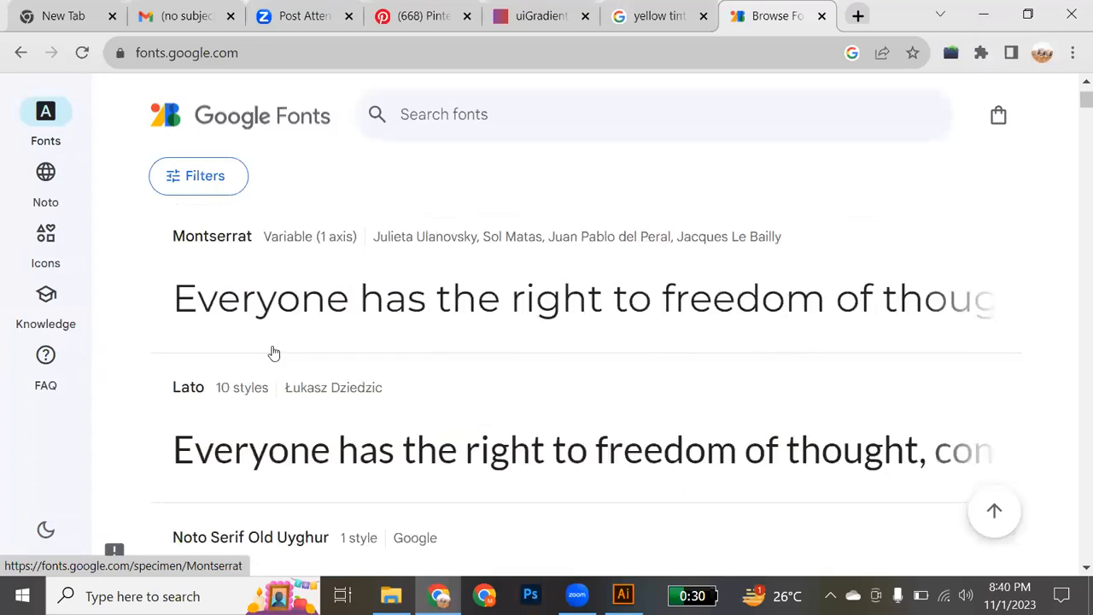
scroll(273, 353, down, 3)
scroll(274, 353, up, 2)
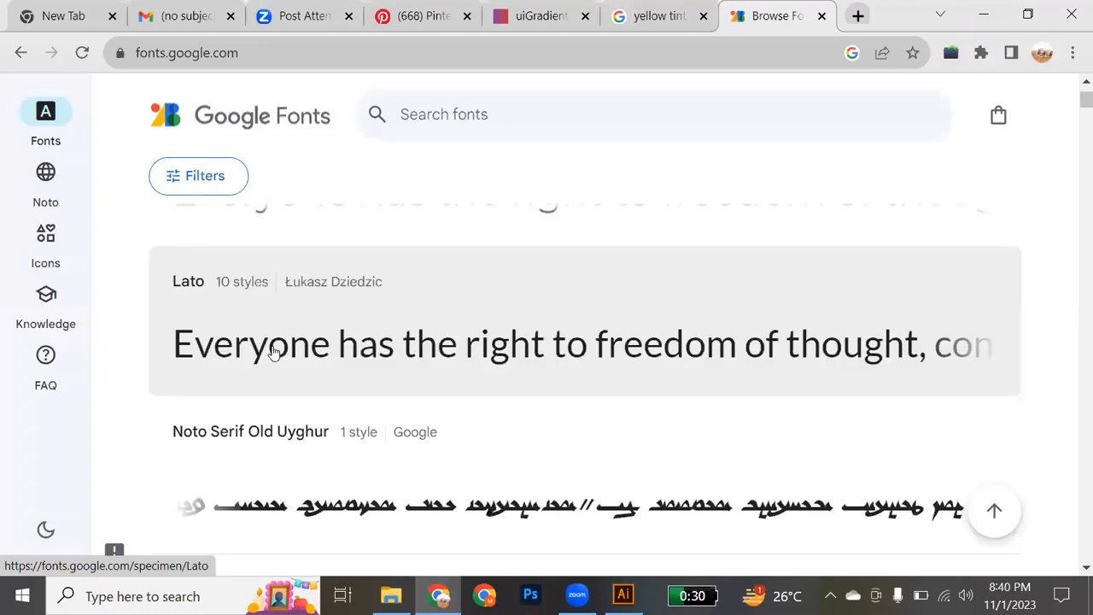
scroll(274, 353, down, 4)
scroll(273, 353, up, 1)
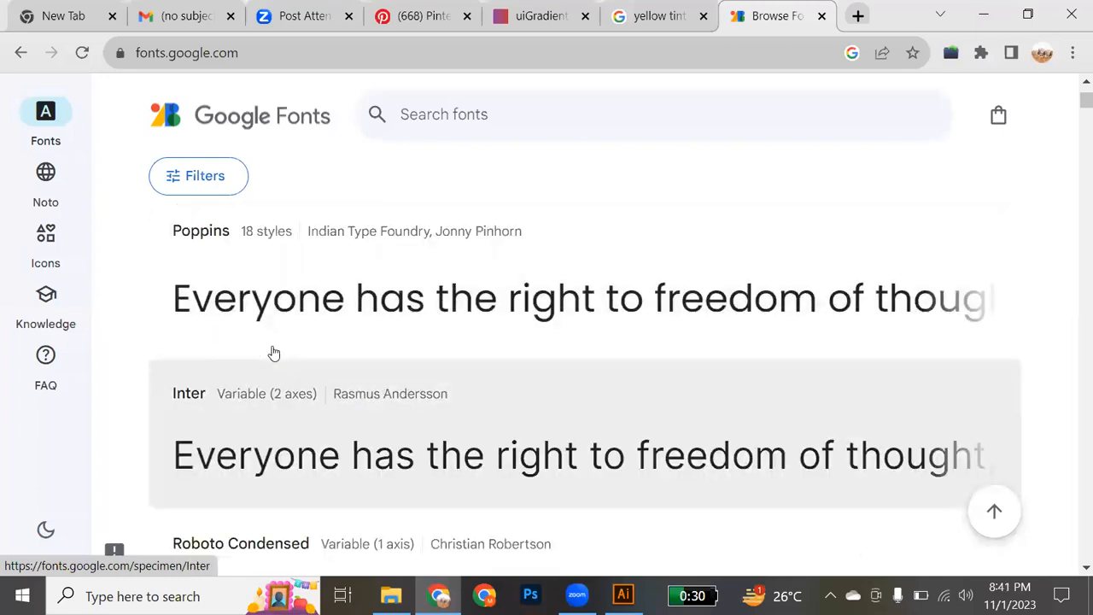
scroll(398, 405, down, 3)
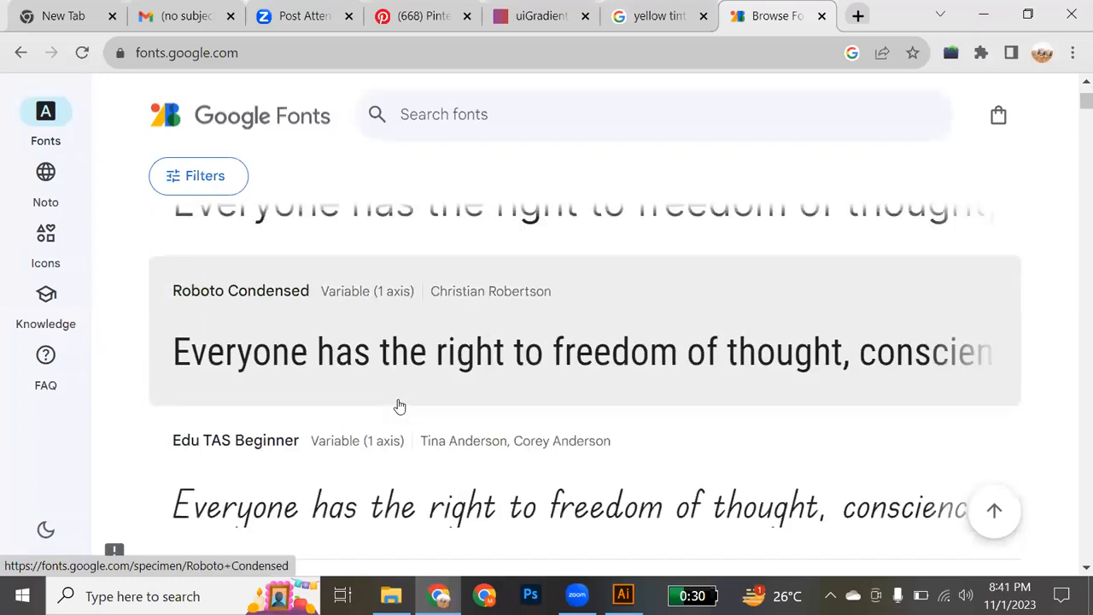
scroll(398, 405, down, 3)
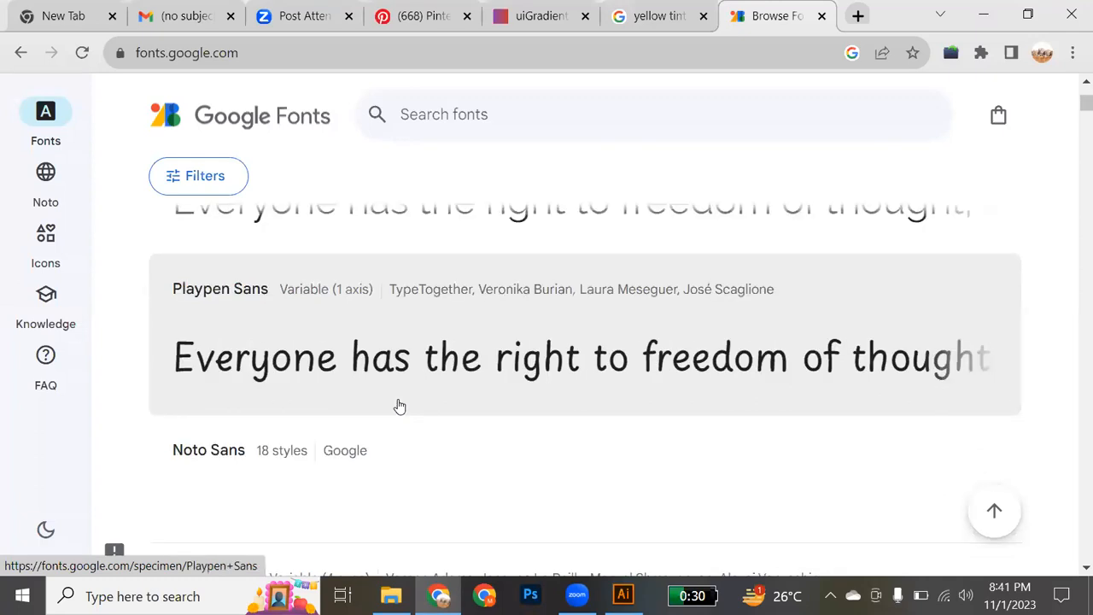
scroll(400, 406, down, 3)
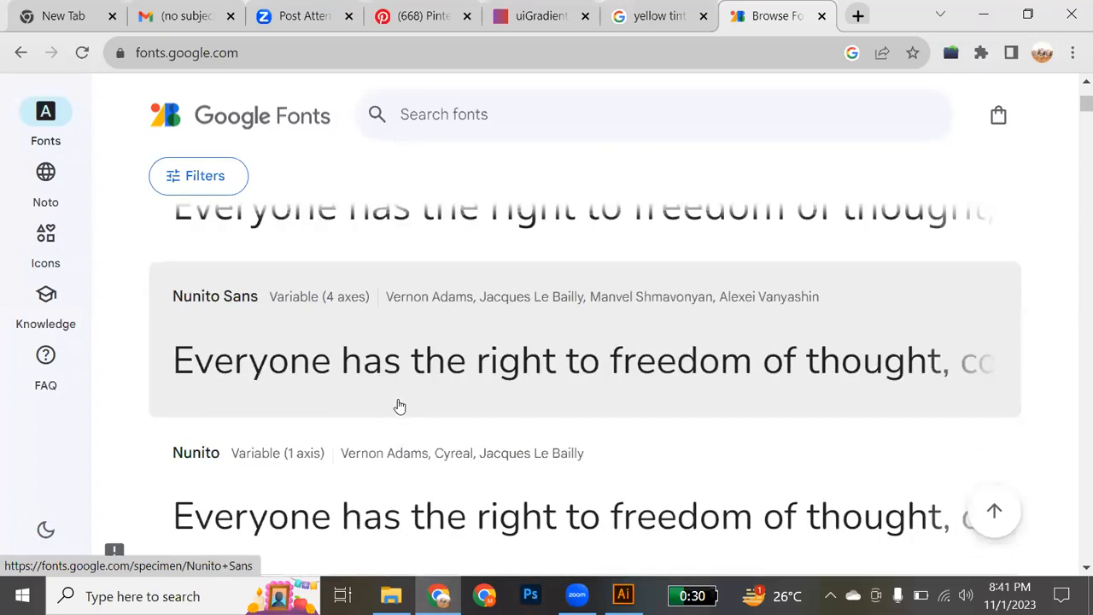
scroll(400, 406, down, 3)
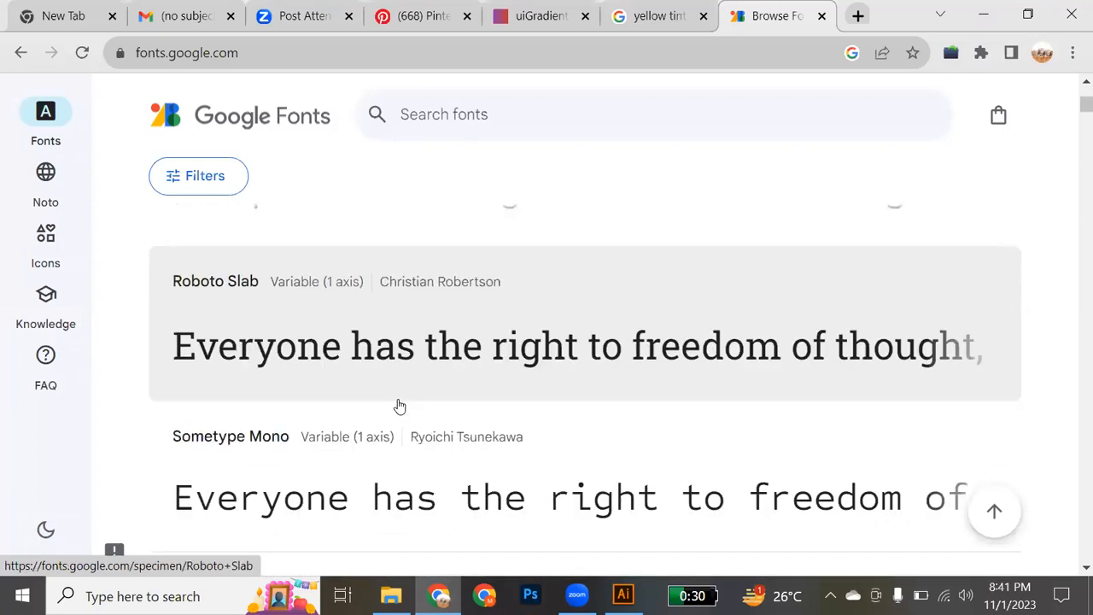
scroll(400, 406, down, 3)
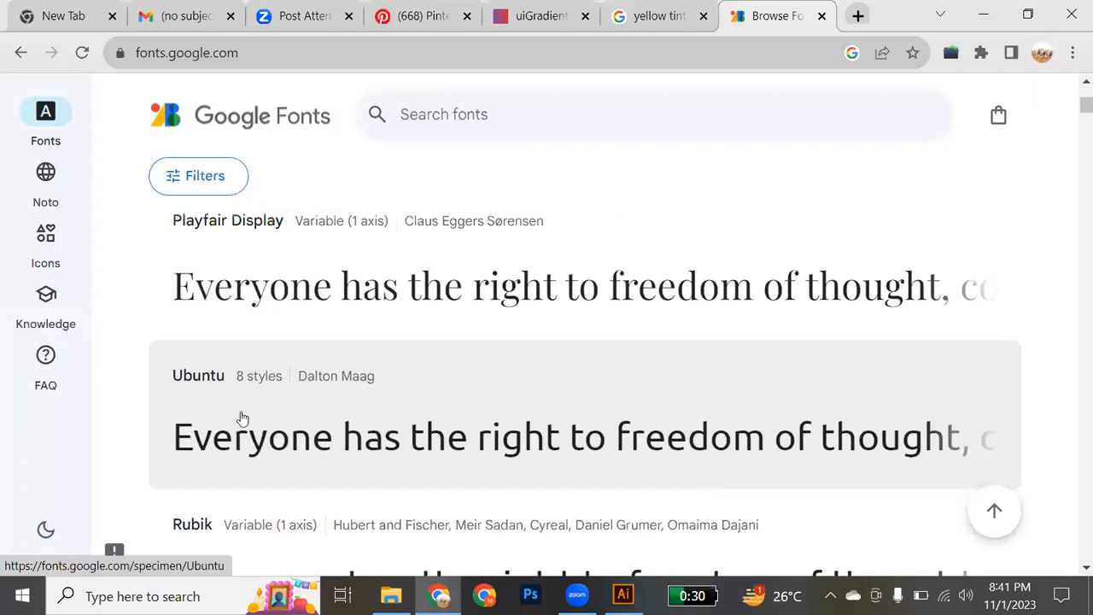
Open the Ubuntu family's page, review its styles and download the font family
click(204, 379)
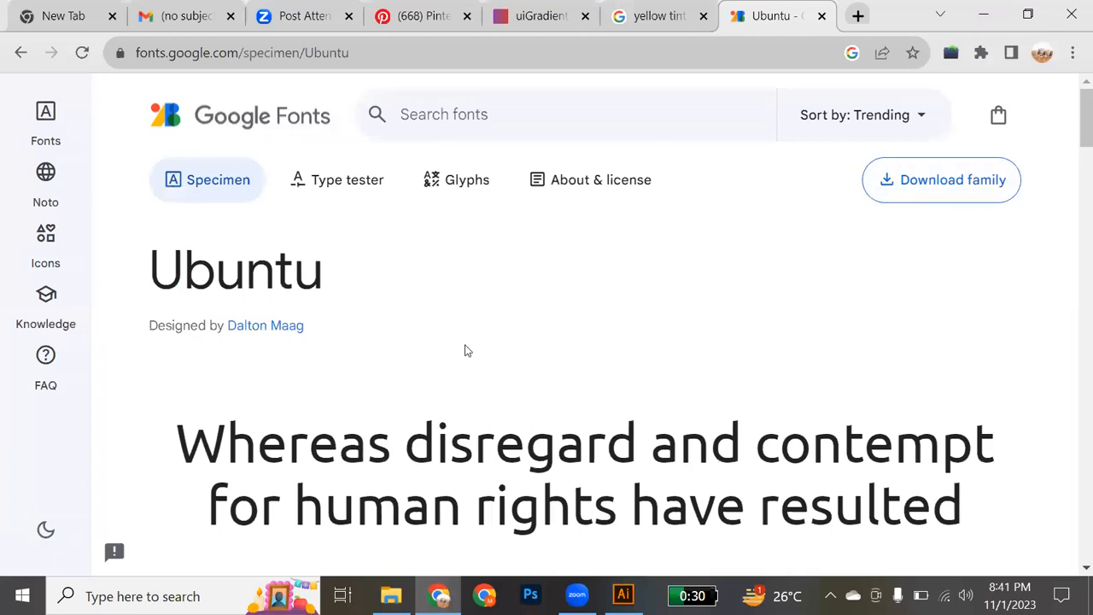
scroll(487, 401, down, 5)
scroll(488, 401, down, 8)
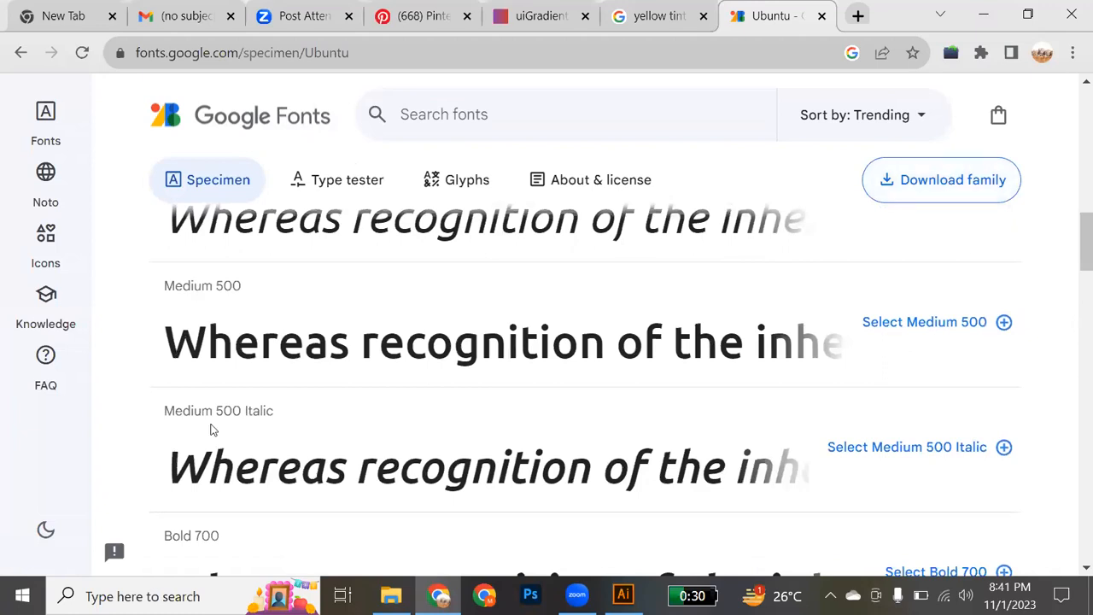
scroll(482, 346, up, 2)
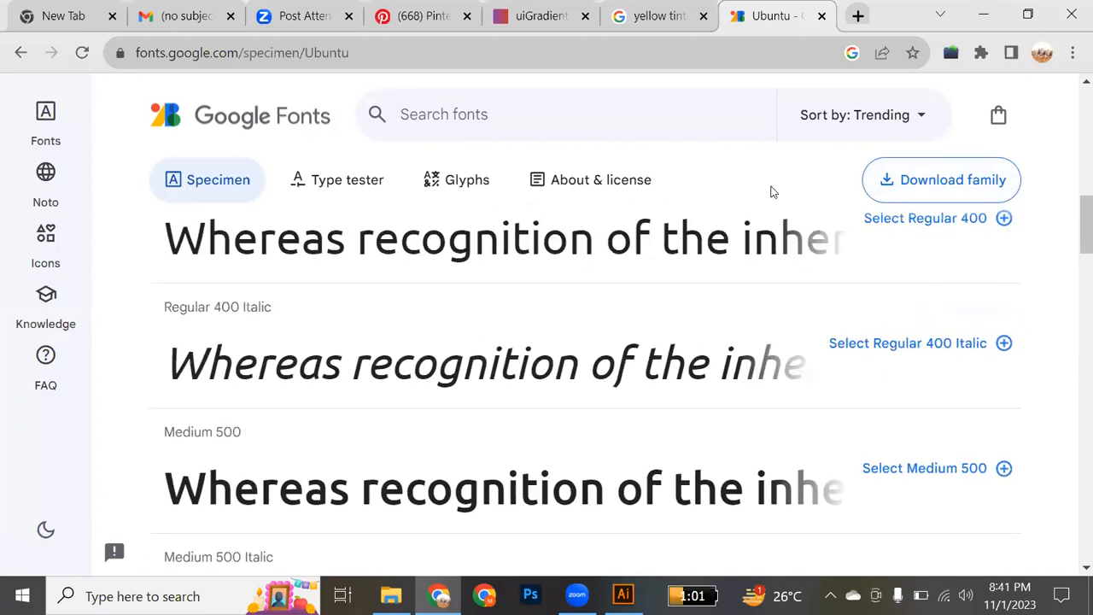
click(943, 180)
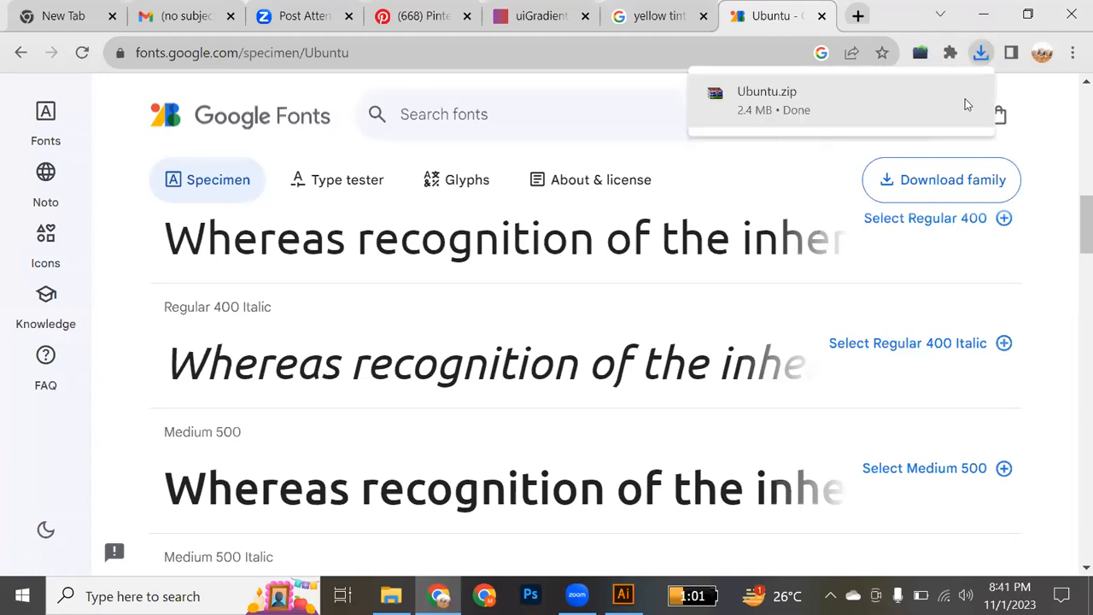
Open the downloaded Ubuntu.zip archive and install the Ubuntu Bold Italic font from it
click(968, 96)
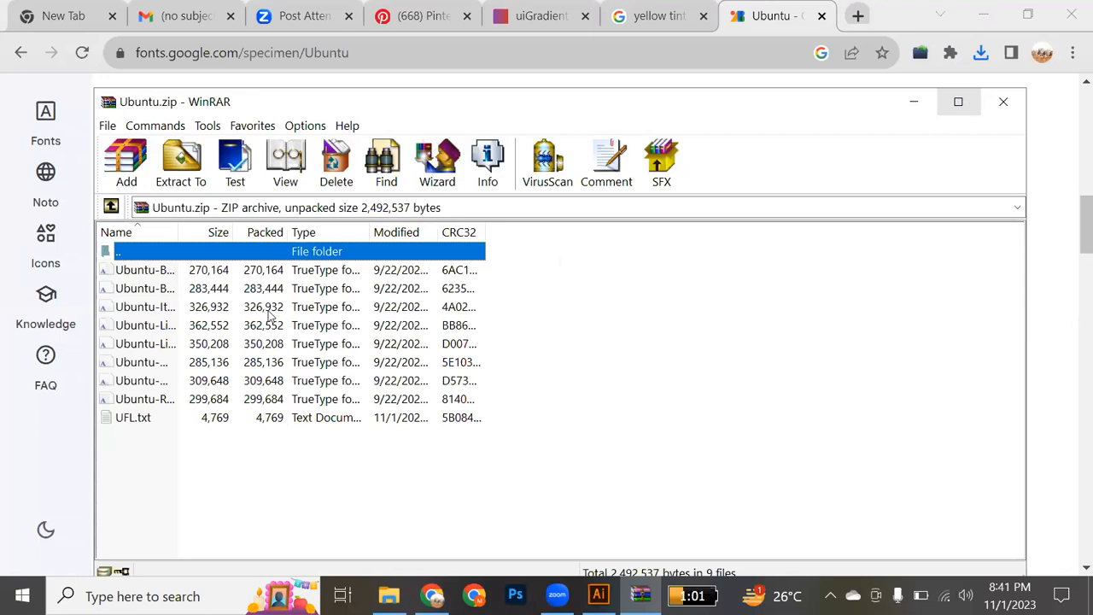
double_click(164, 290)
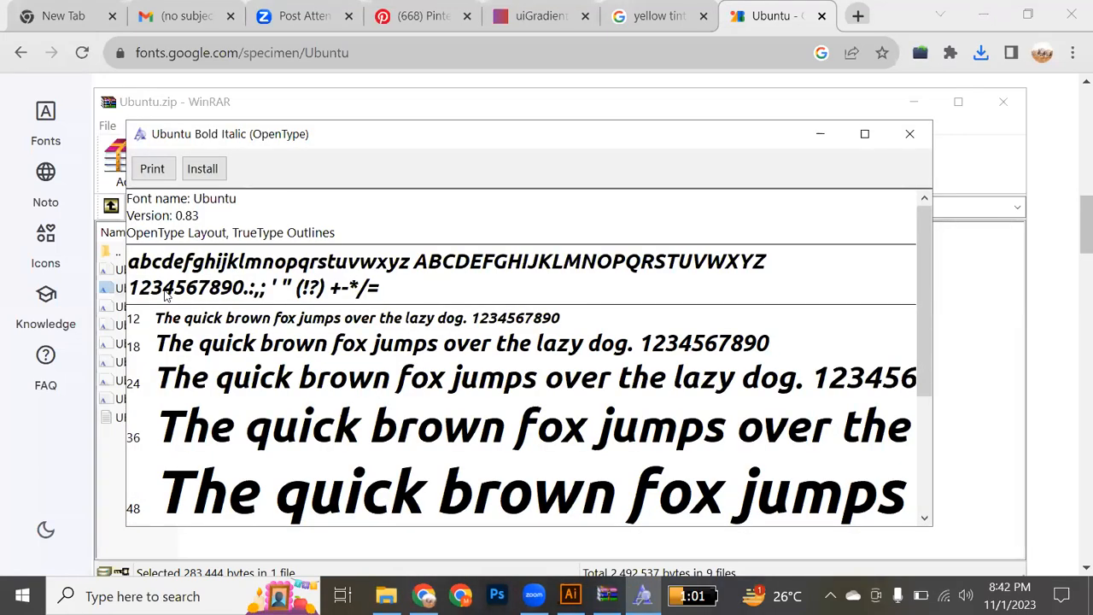
click(216, 171)
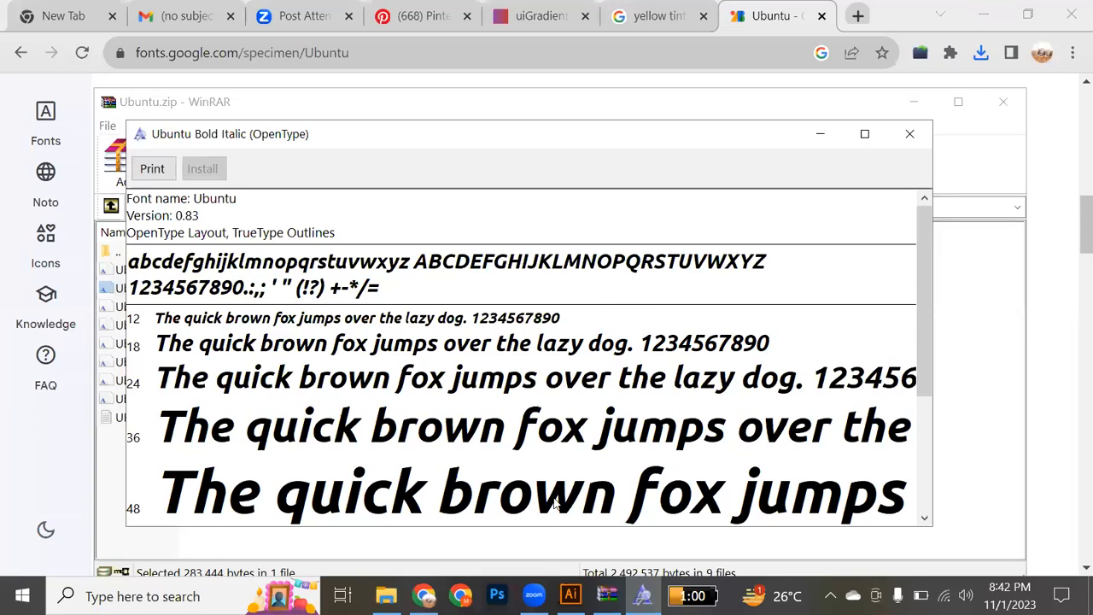
Check the FISH title in Illustrator, return to the Ubuntu page in Chrome and select the font name in its heading
click(570, 595)
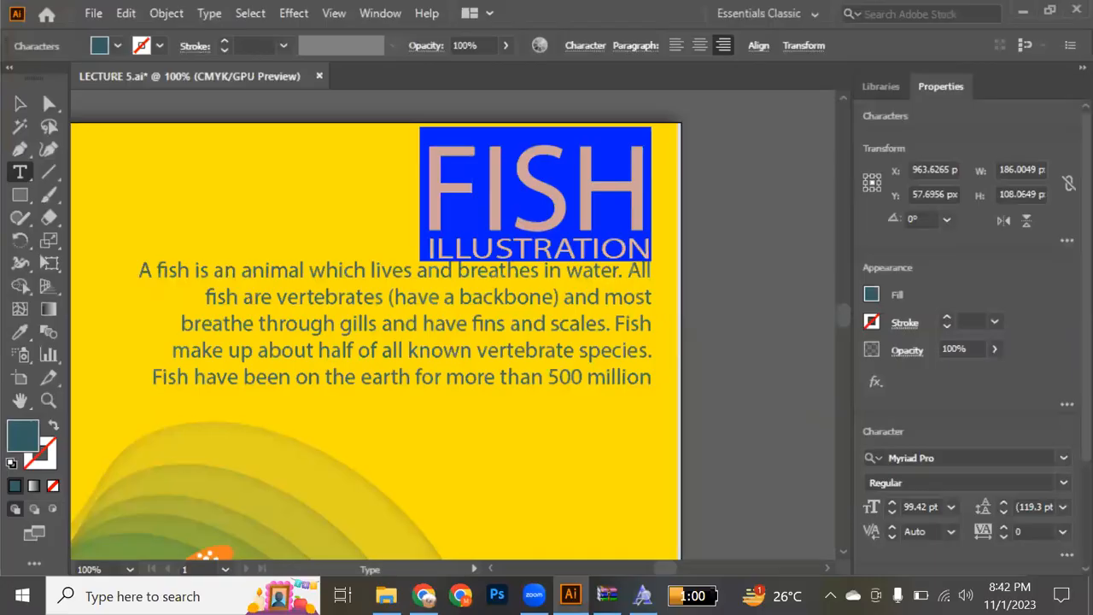
key(alt+Tab)
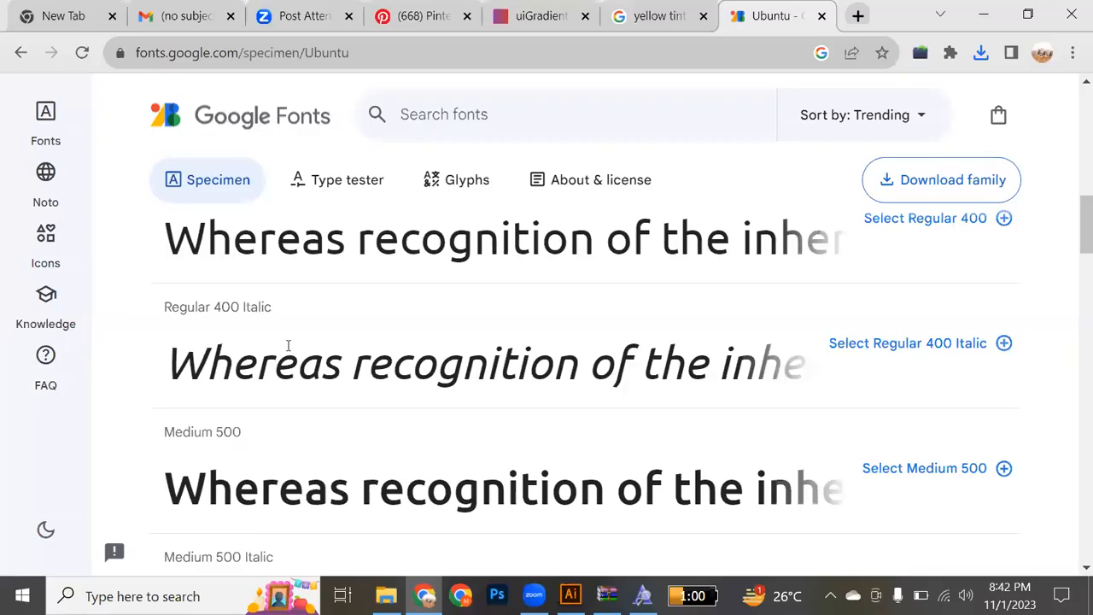
scroll(211, 320, up, 5)
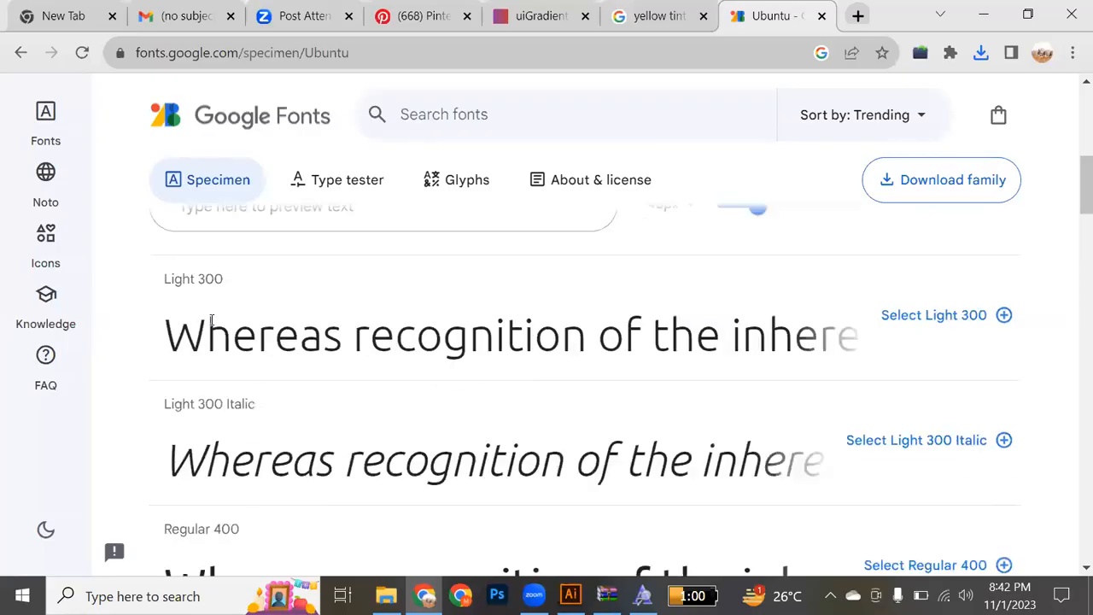
scroll(211, 320, down, 3)
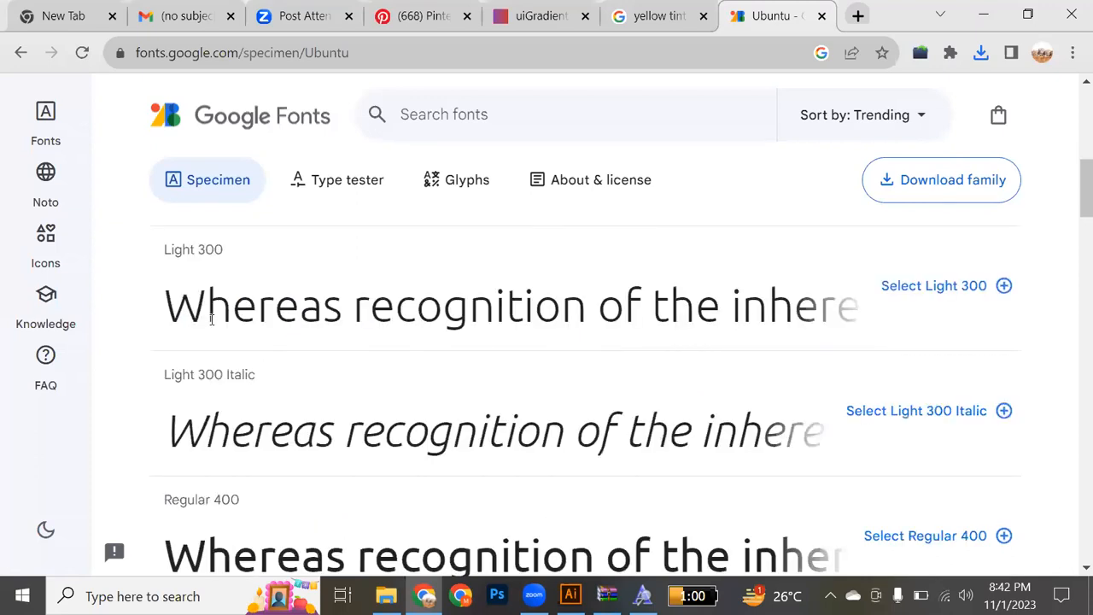
scroll(211, 321, up, 6)
scroll(157, 273, up, 1)
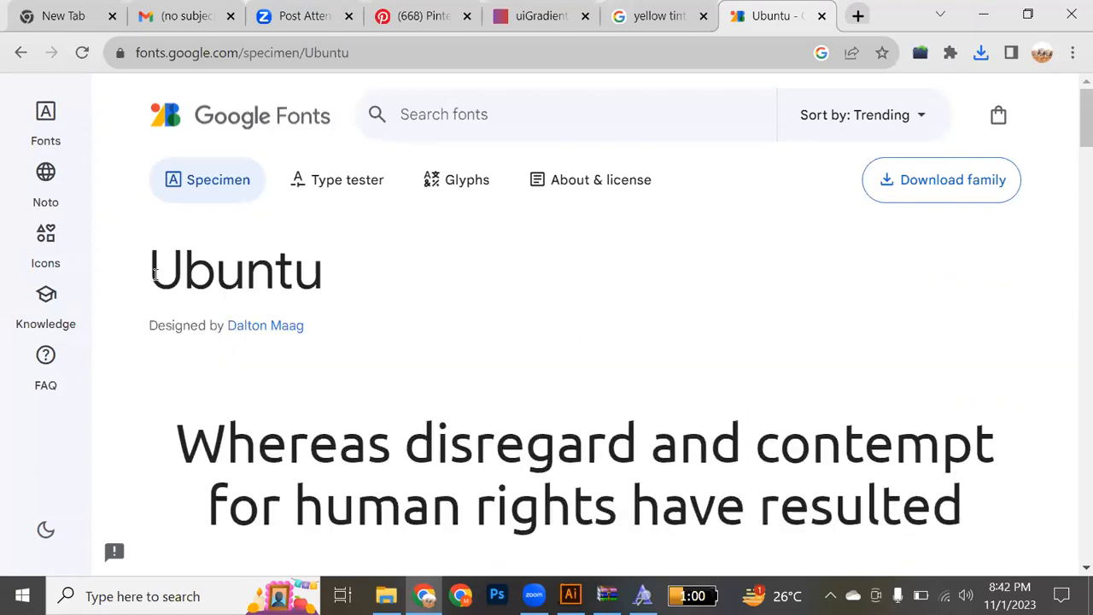
double_click(337, 283)
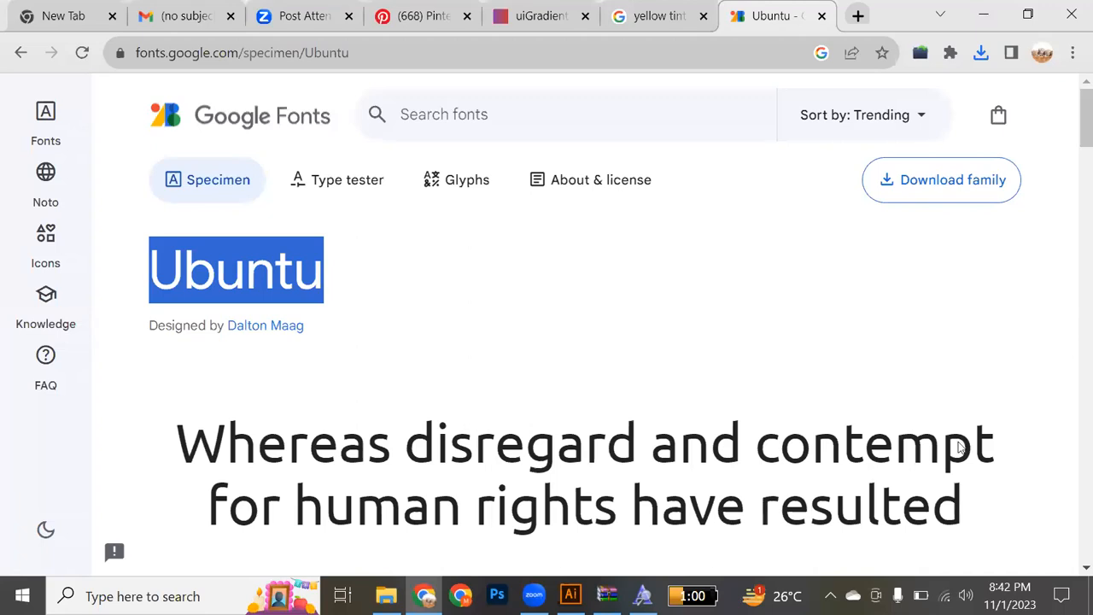
Switch to Illustrator, set the selected FISH title's font to Ubuntu Bold Italic and deselect the title
key(alt+Tab)
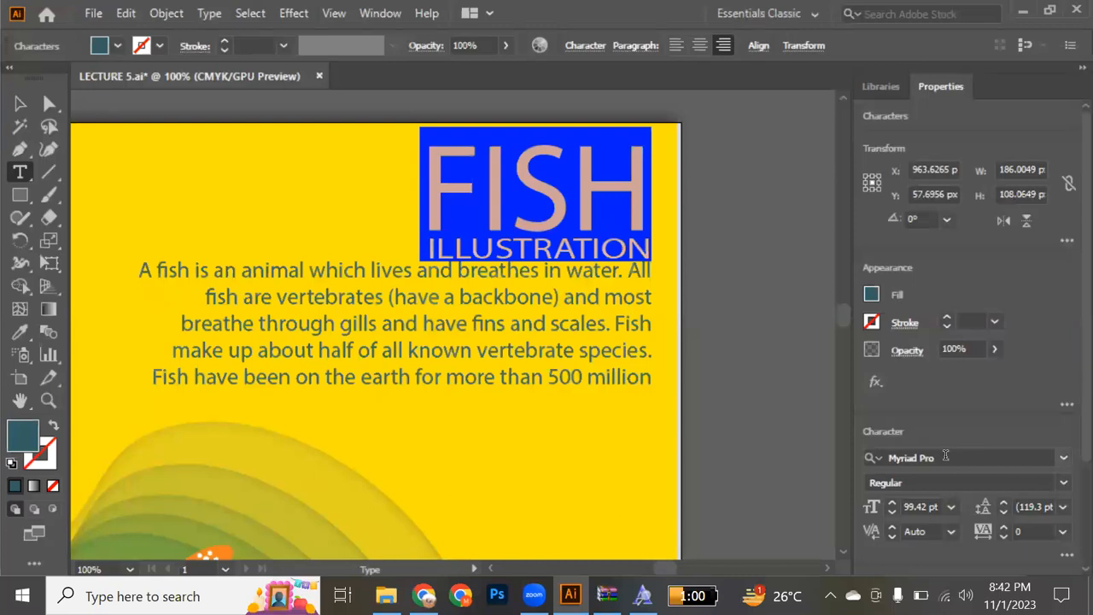
click(946, 456)
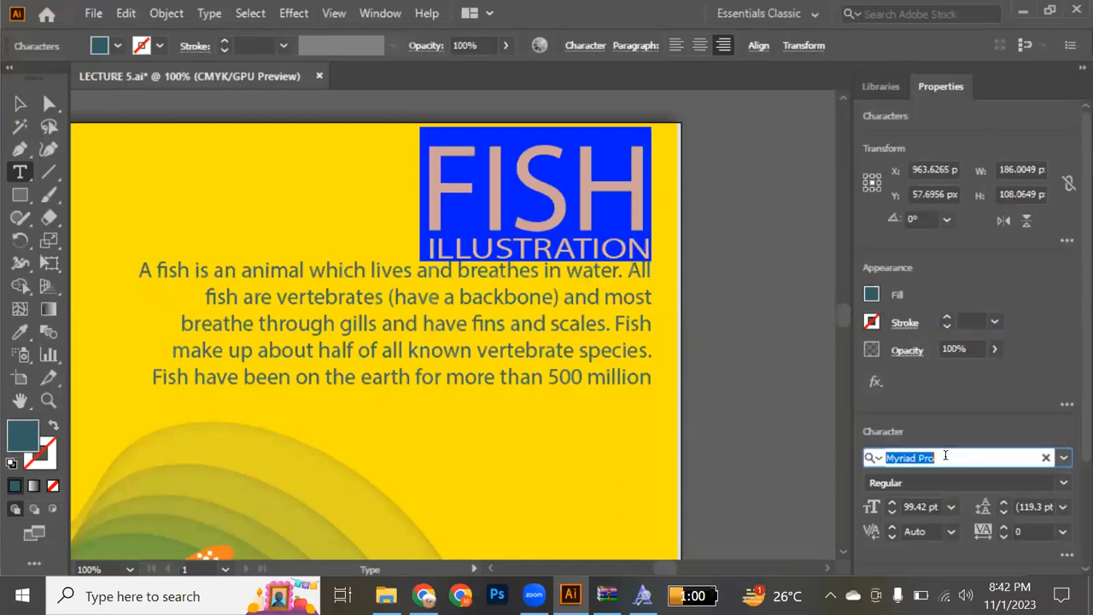
text(Ubuntu)
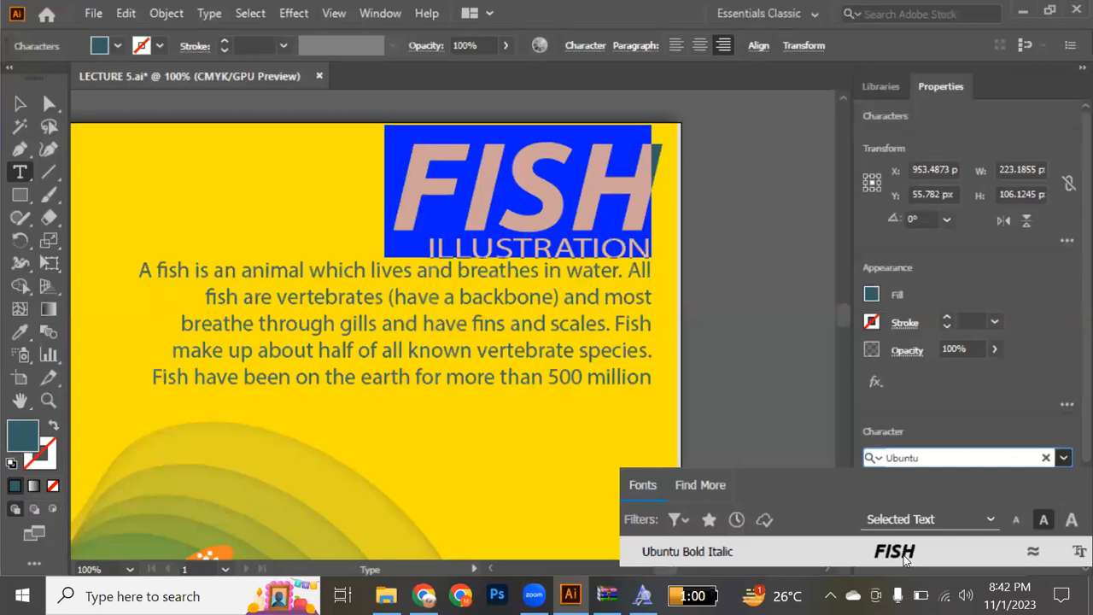
click(905, 554)
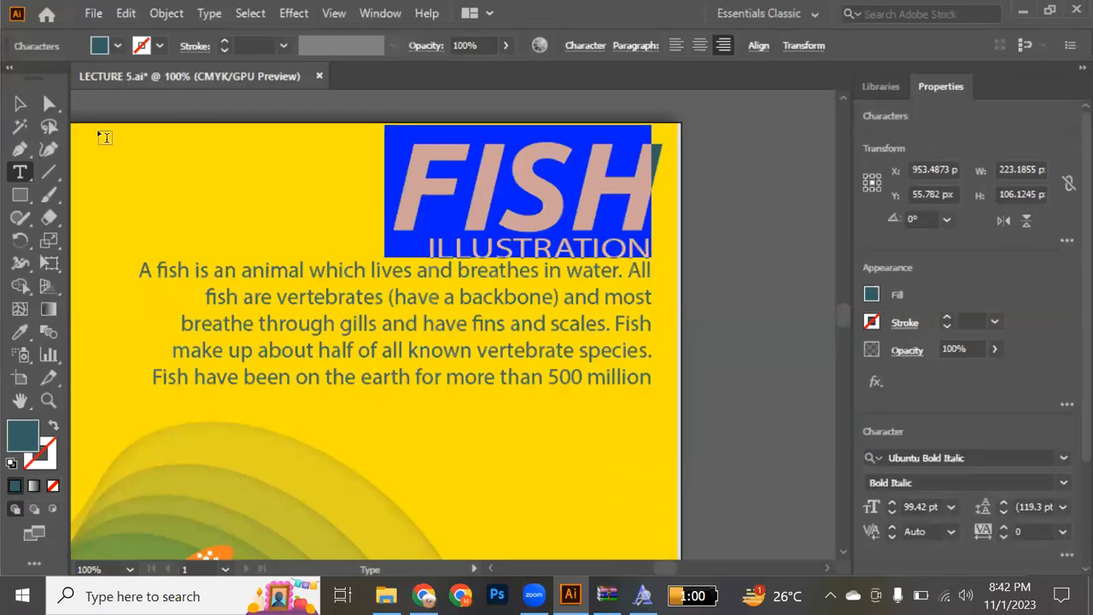
click(19, 102)
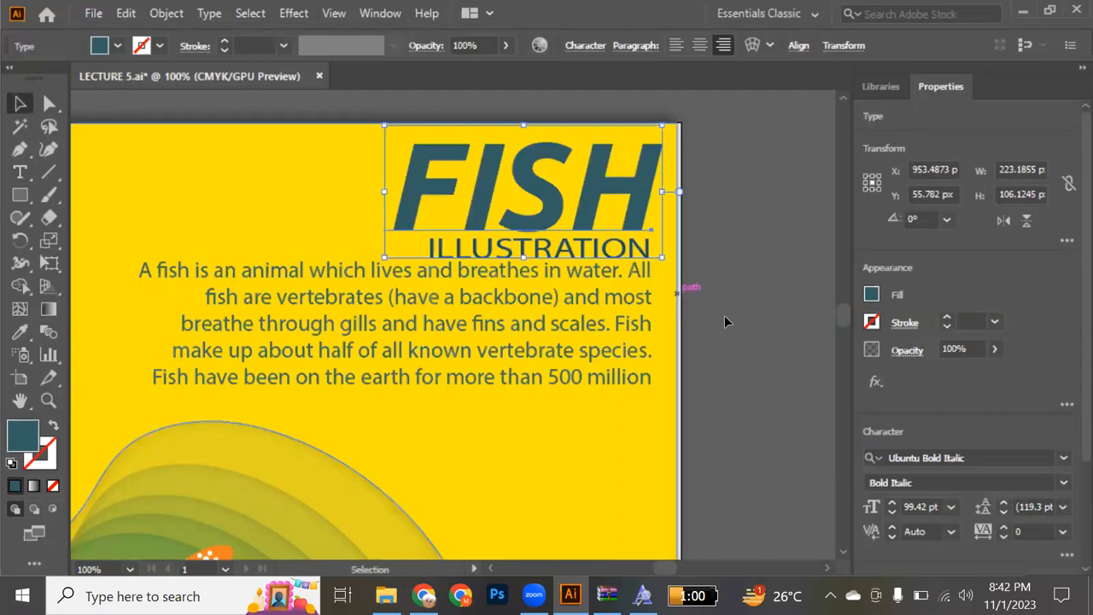
click(726, 321)
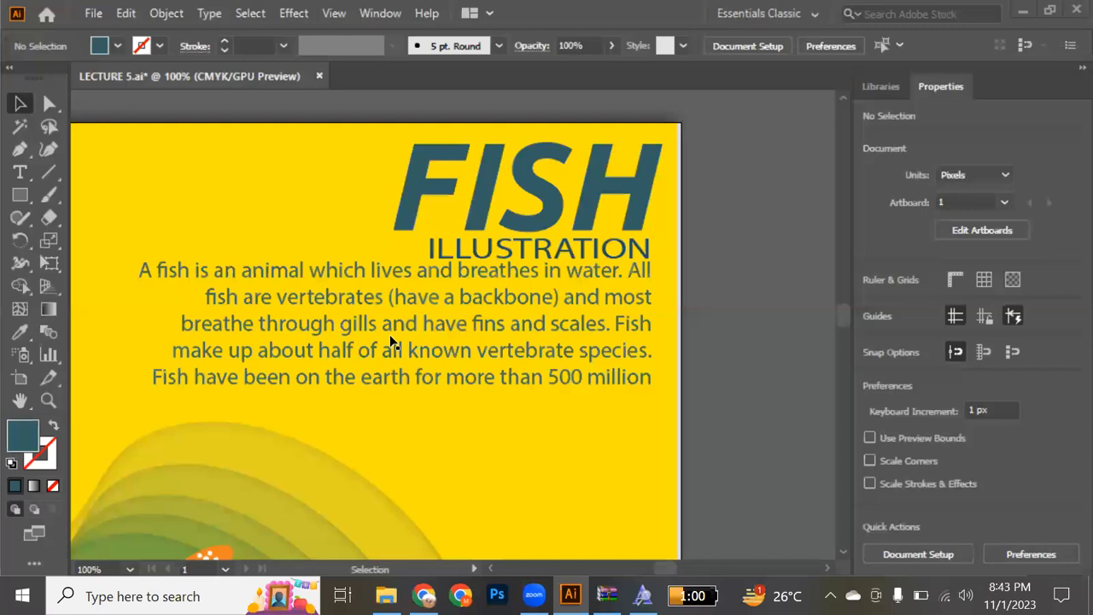
scroll(391, 342, down, 2)
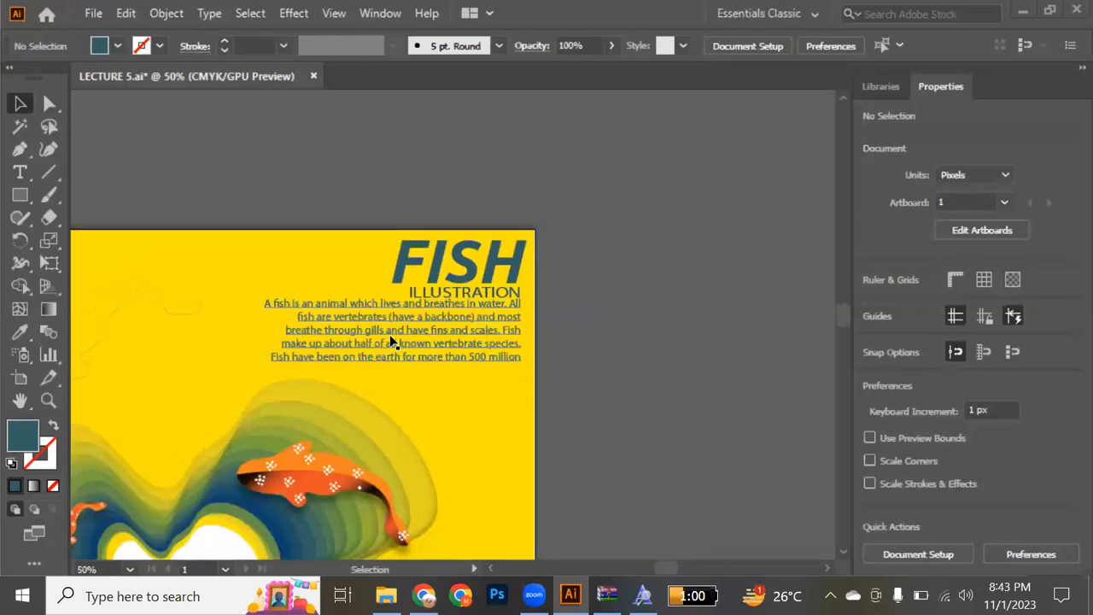
scroll(391, 341, down, 1)
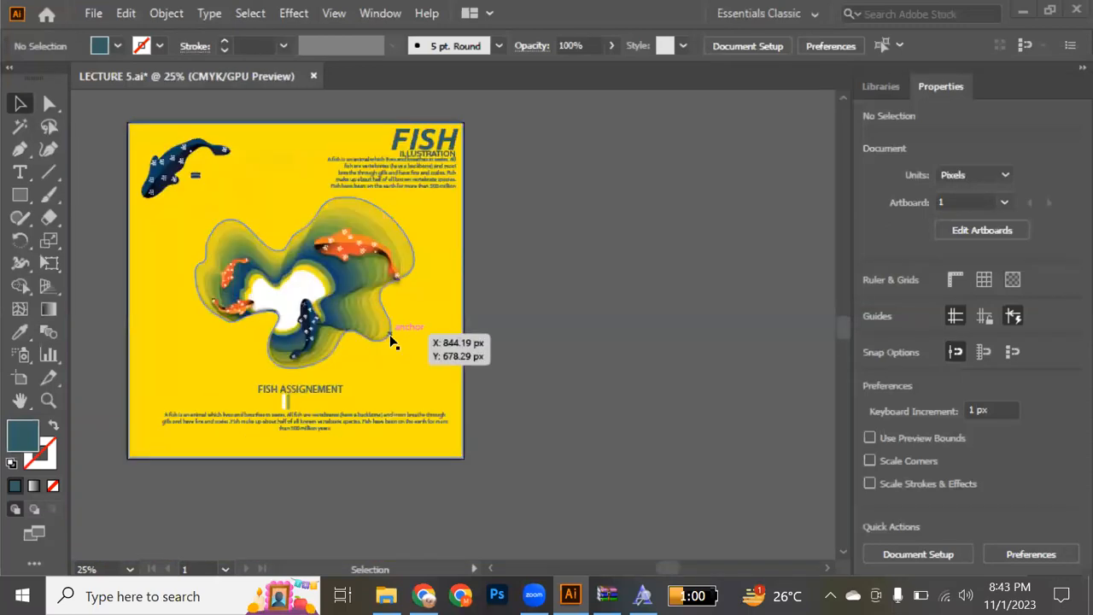
scroll(367, 418, up, 1)
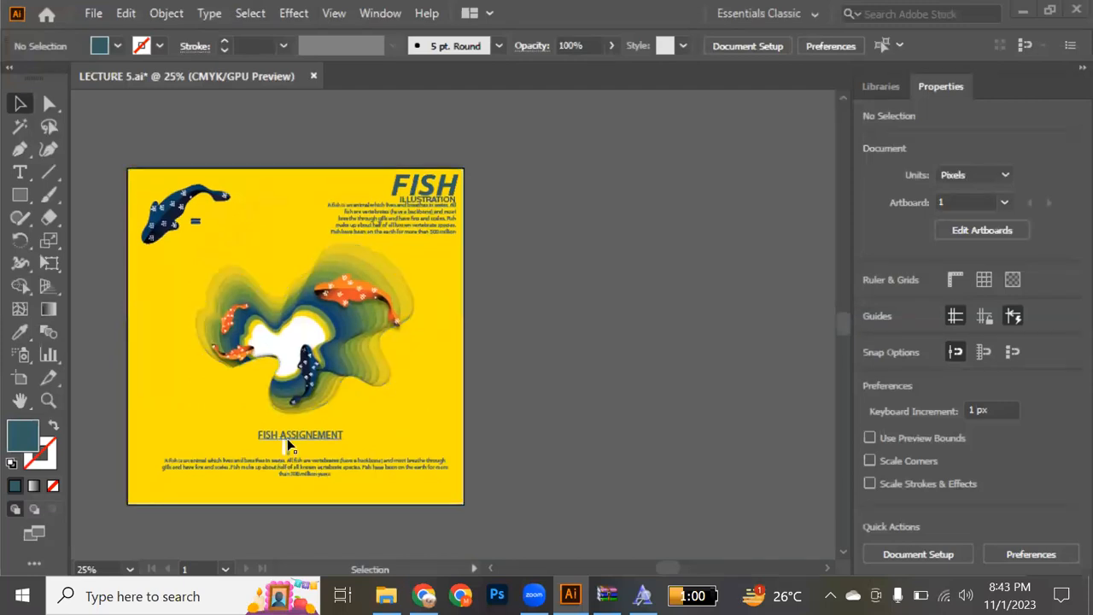